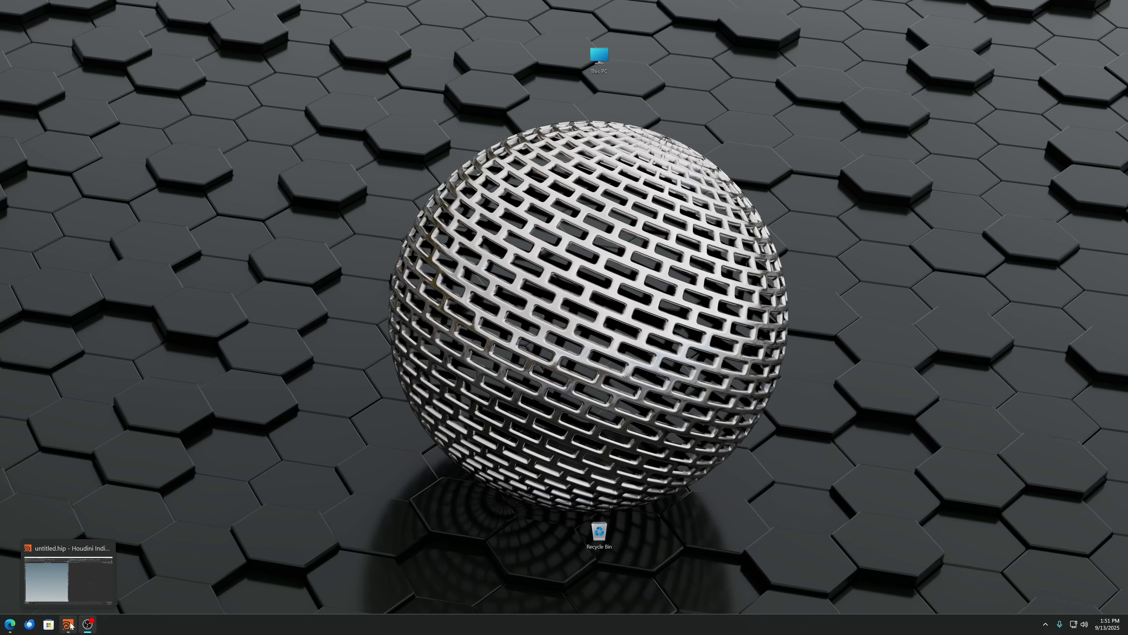
Switch to Houdini and open the recent scene Component_Builder_Tutorial.hiplc from the Fun_With_USD project
left_click(70, 625)
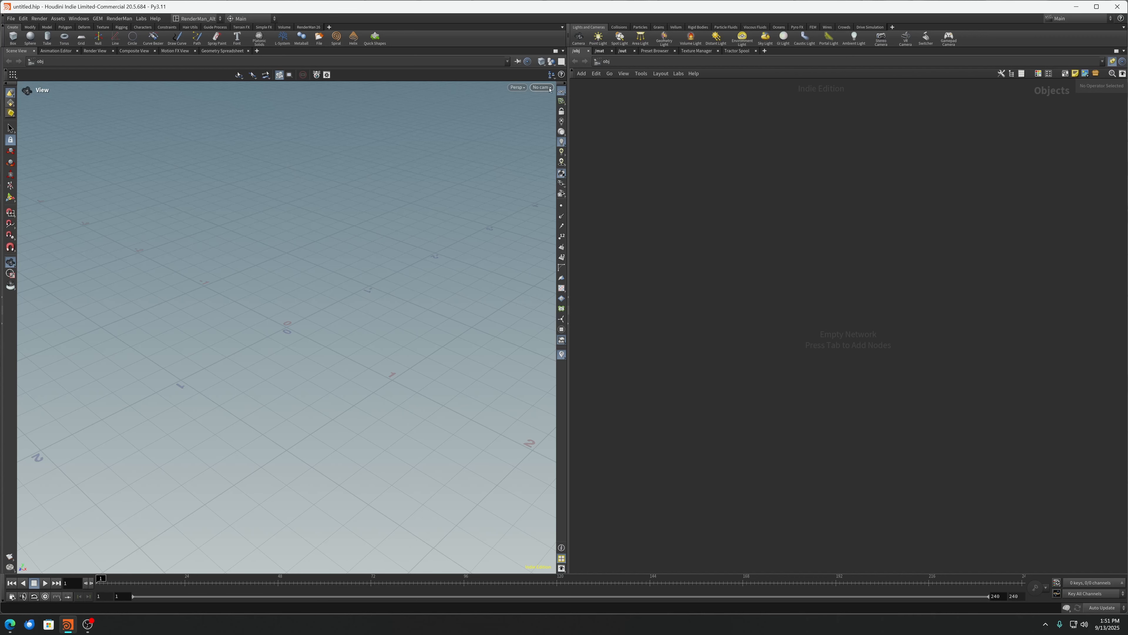
left_click(11, 18)
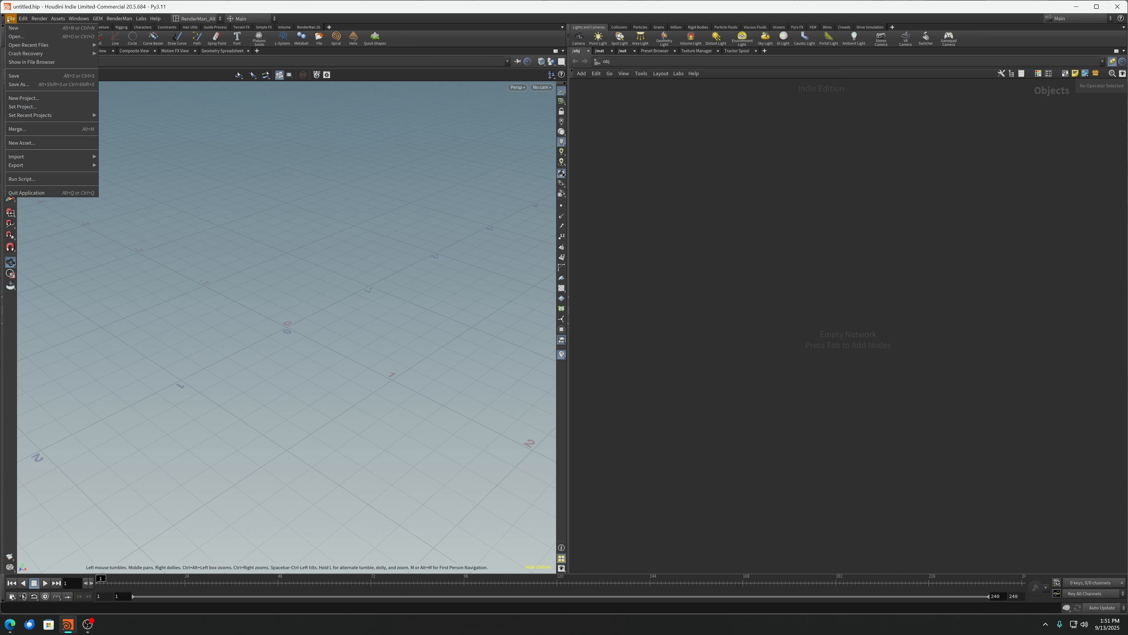
mouse_move(45, 45)
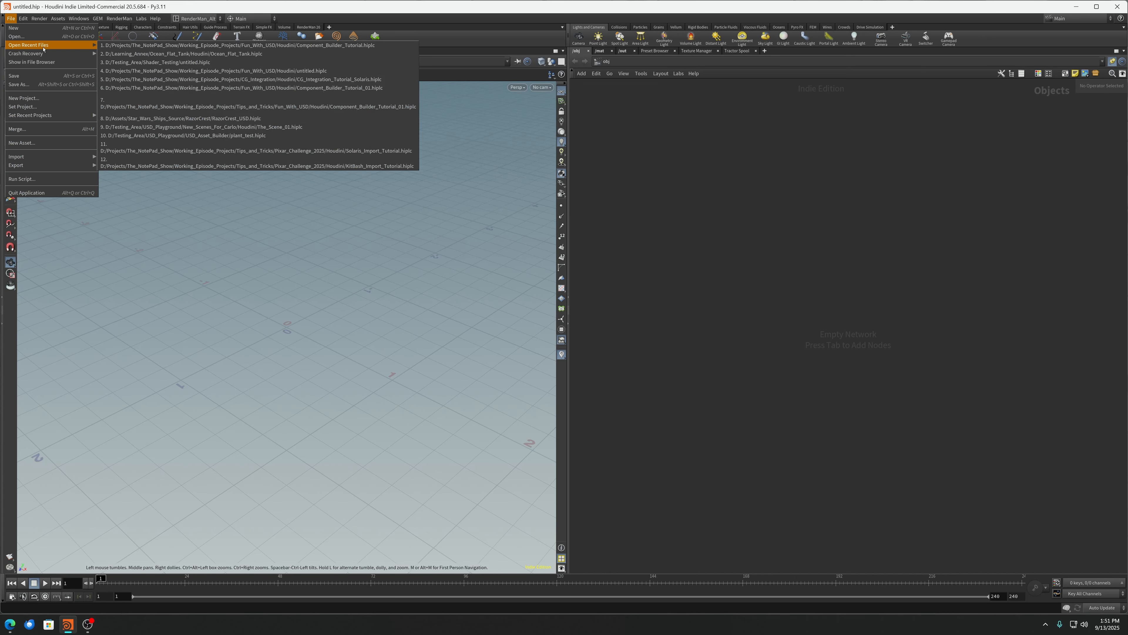
left_click(312, 45)
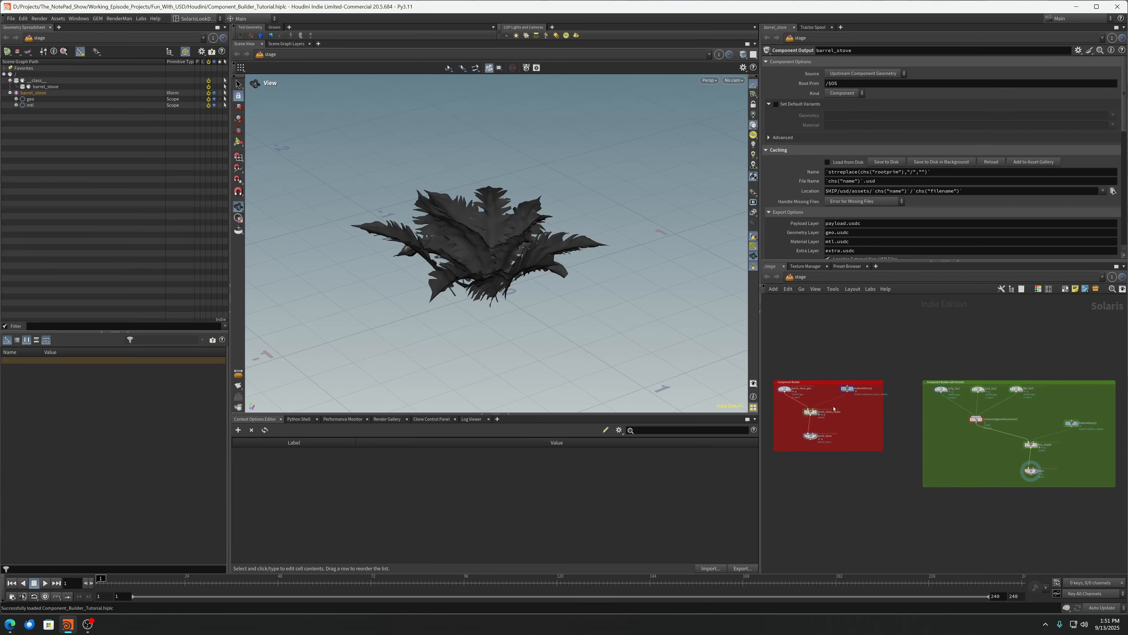
Display the barrel_stove component output in the viewport and select the barrel_stove_geo node
left_click(810, 435)
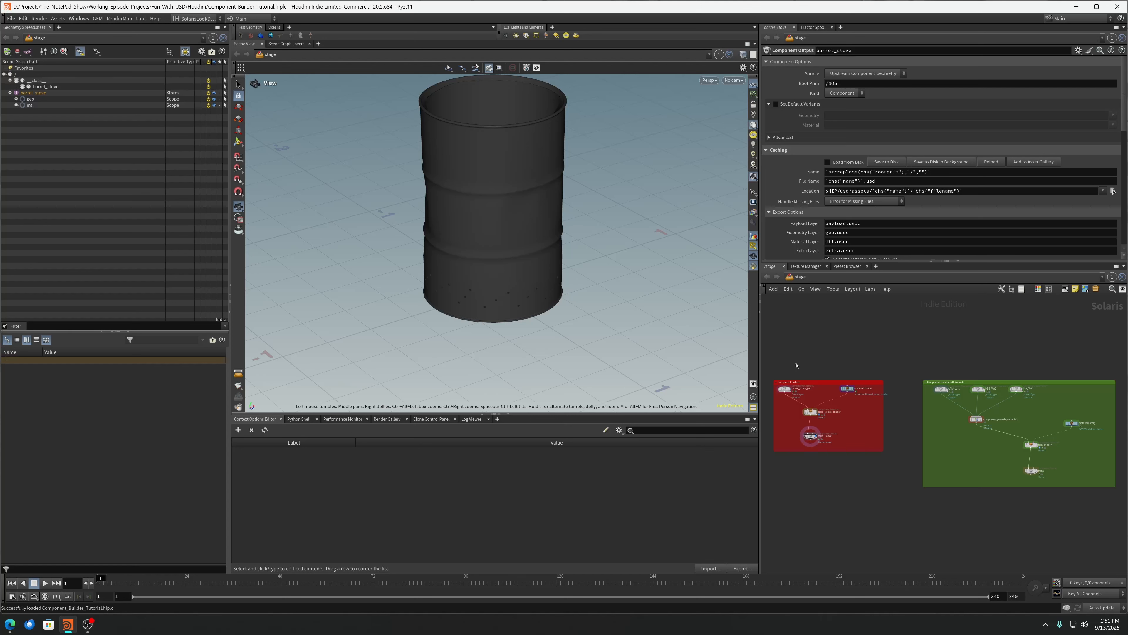
left_click(784, 389)
scroll(815, 390, "up", 3)
scroll(832, 394, "down", 2)
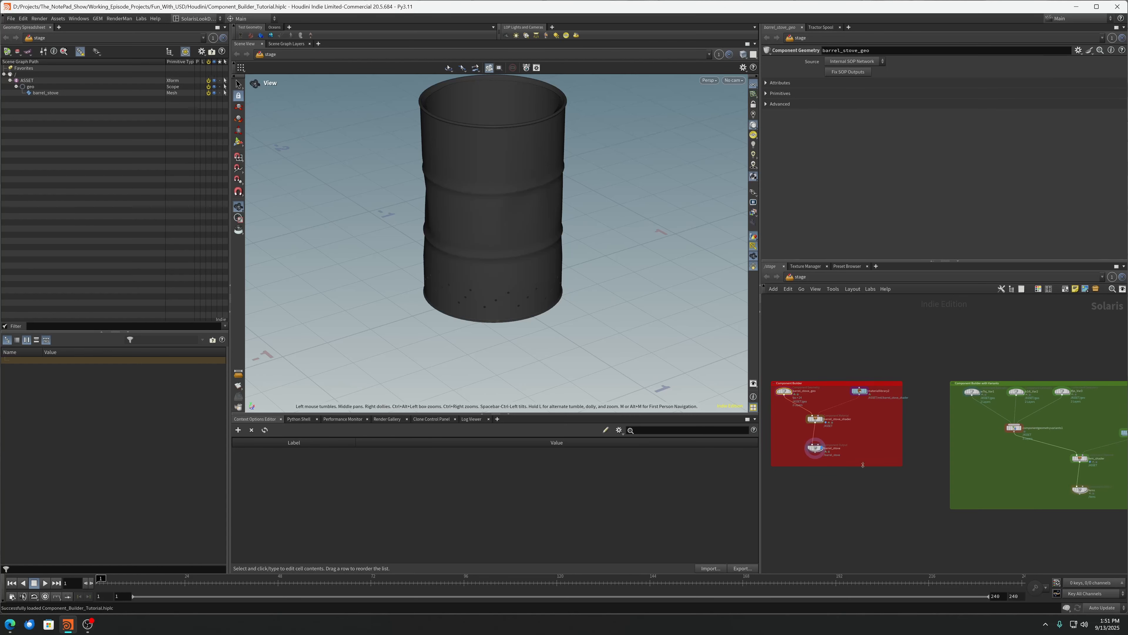
Add a Component Builder node setup in the empty space below the red network box
middle_click_drag(869, 473, 871, 394)
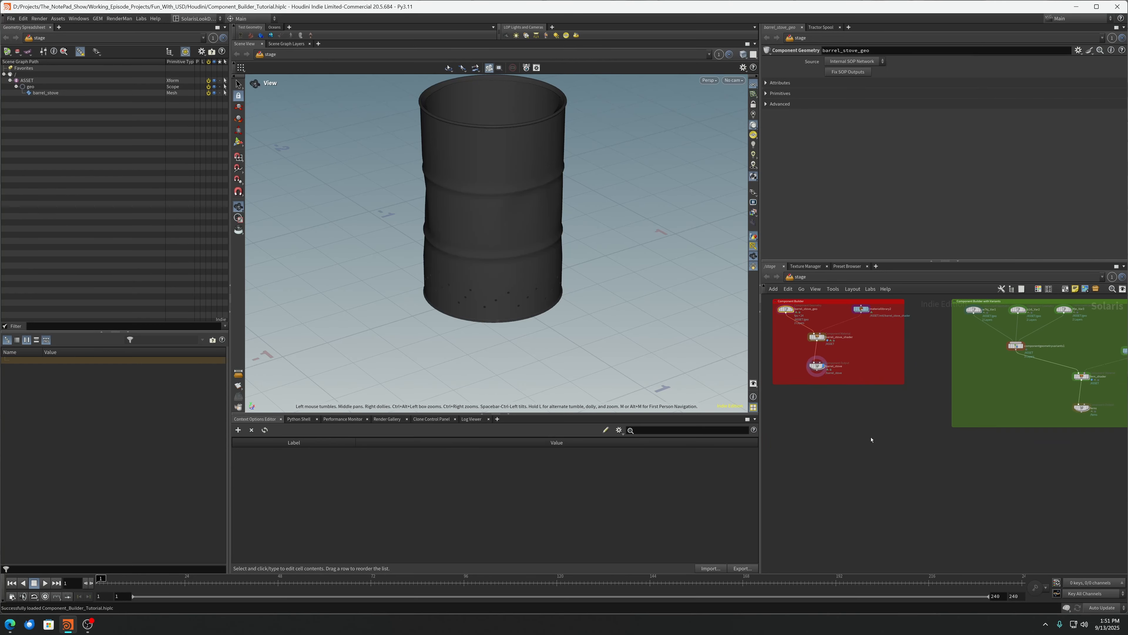
key("Tab")
type("comp")
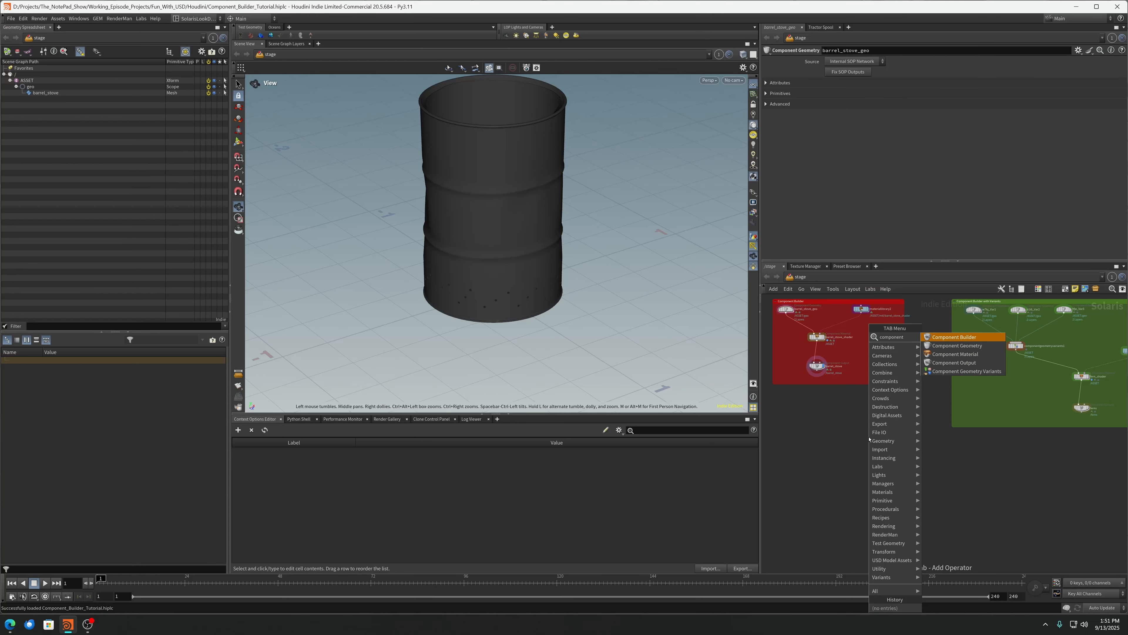
key("Down")
key("Up")
key("Return")
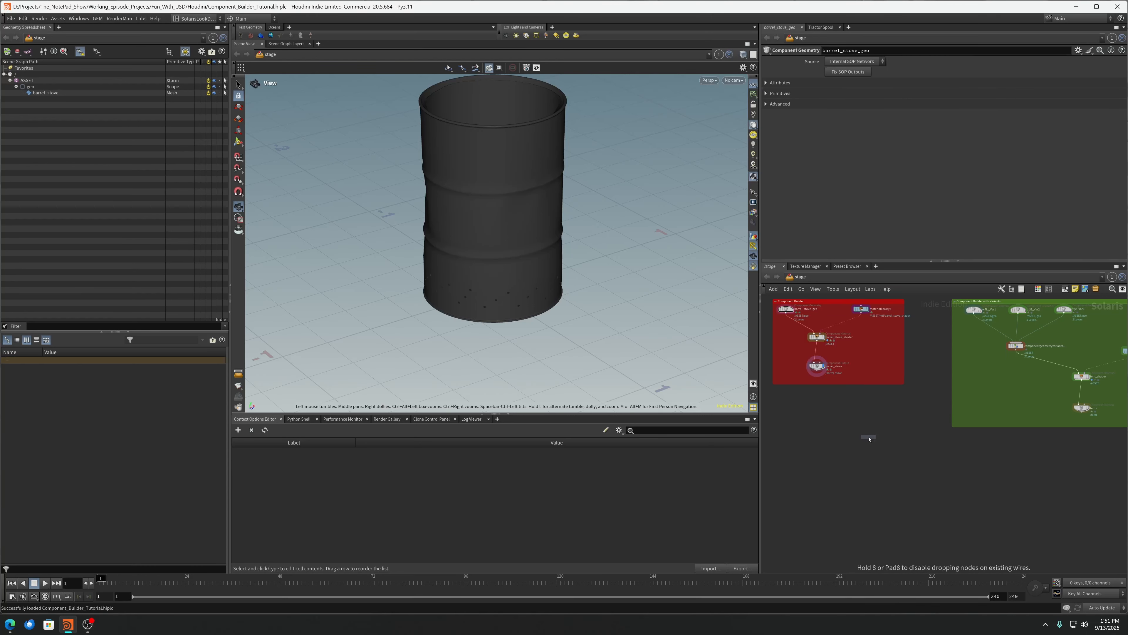
left_click(848, 463)
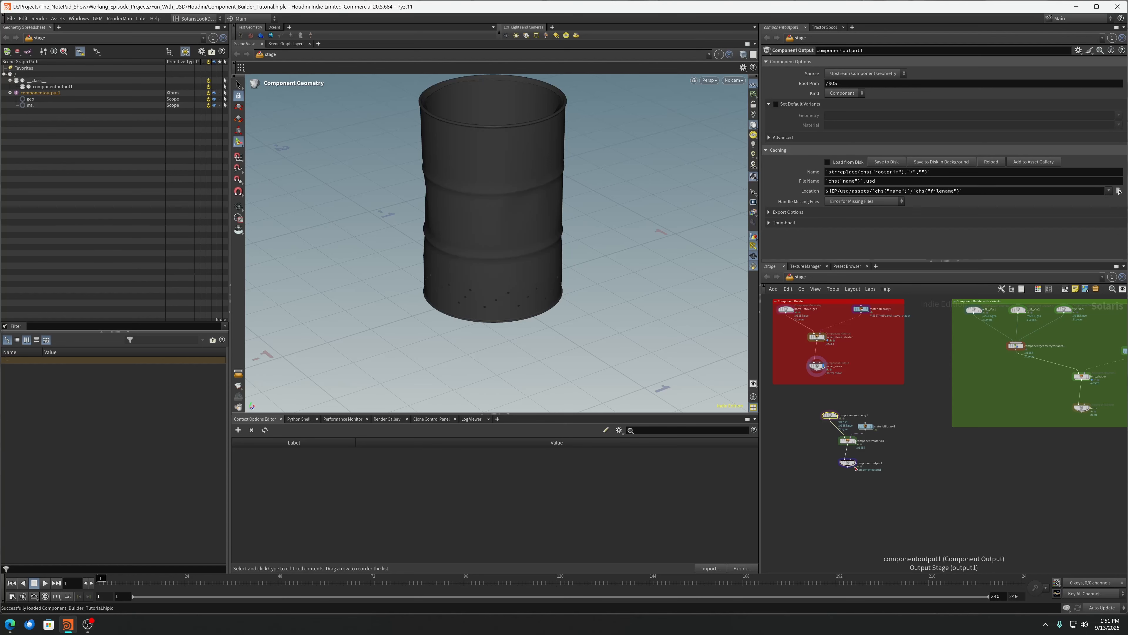
Inside the new component geometry node, add a File node, connect it to the default output and align it above that output
scroll(857, 417, "up", 5)
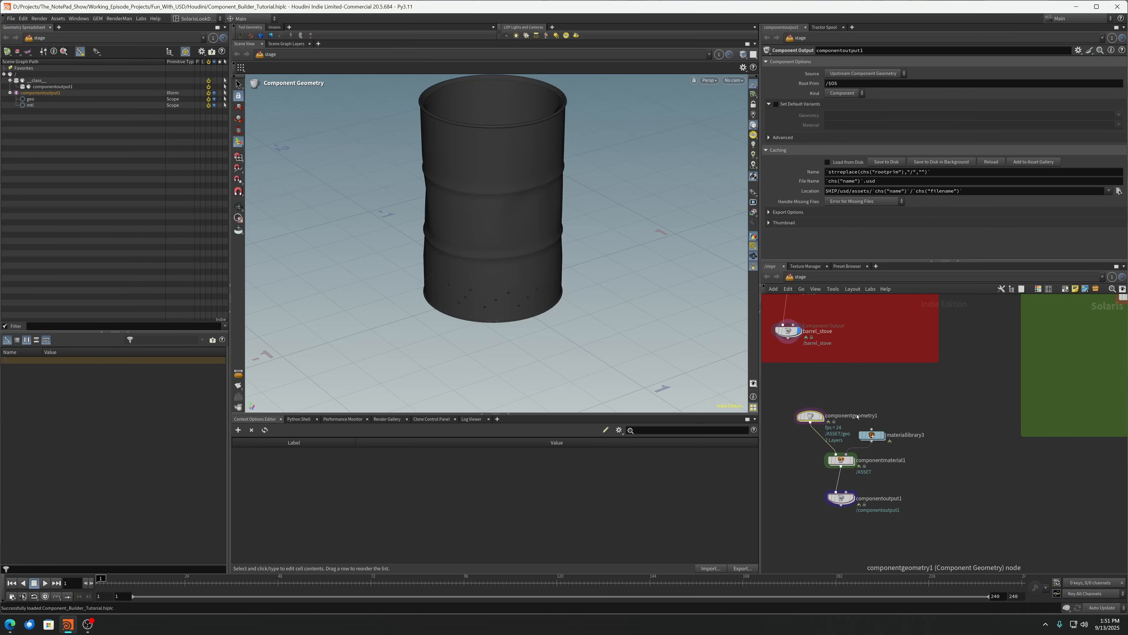
left_click(810, 416)
double_click(817, 417)
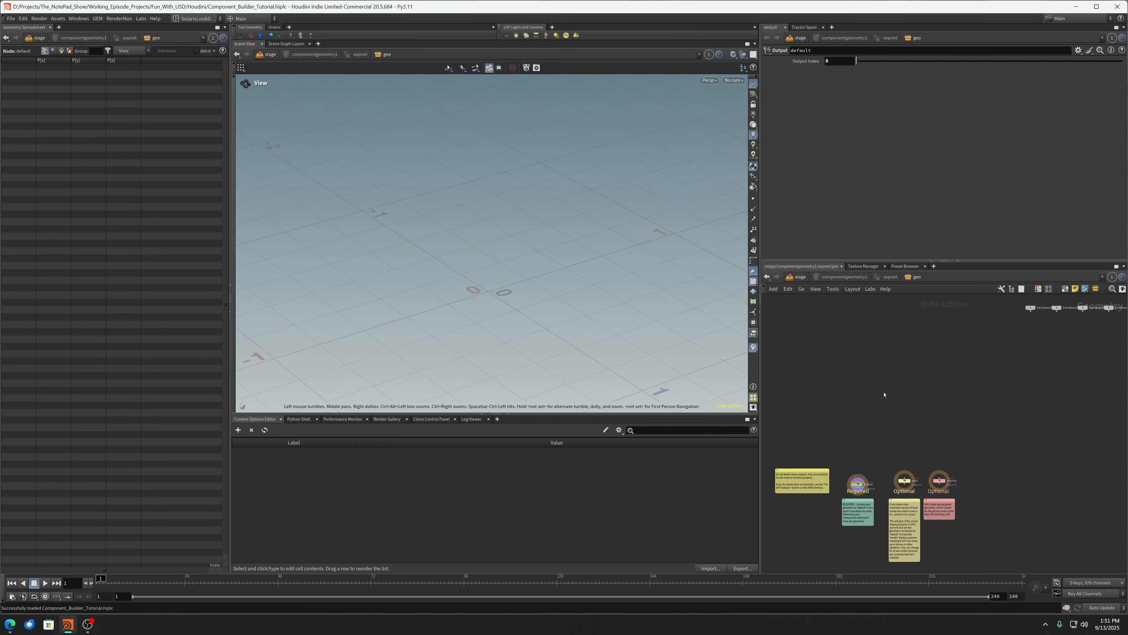
key("Tab")
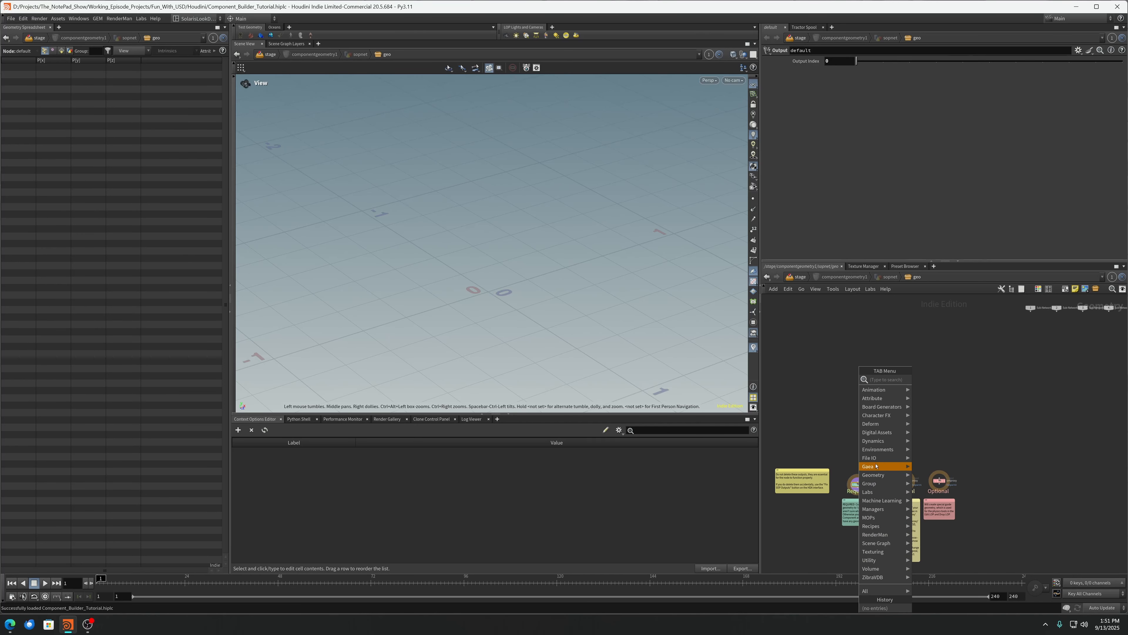
key("Escape")
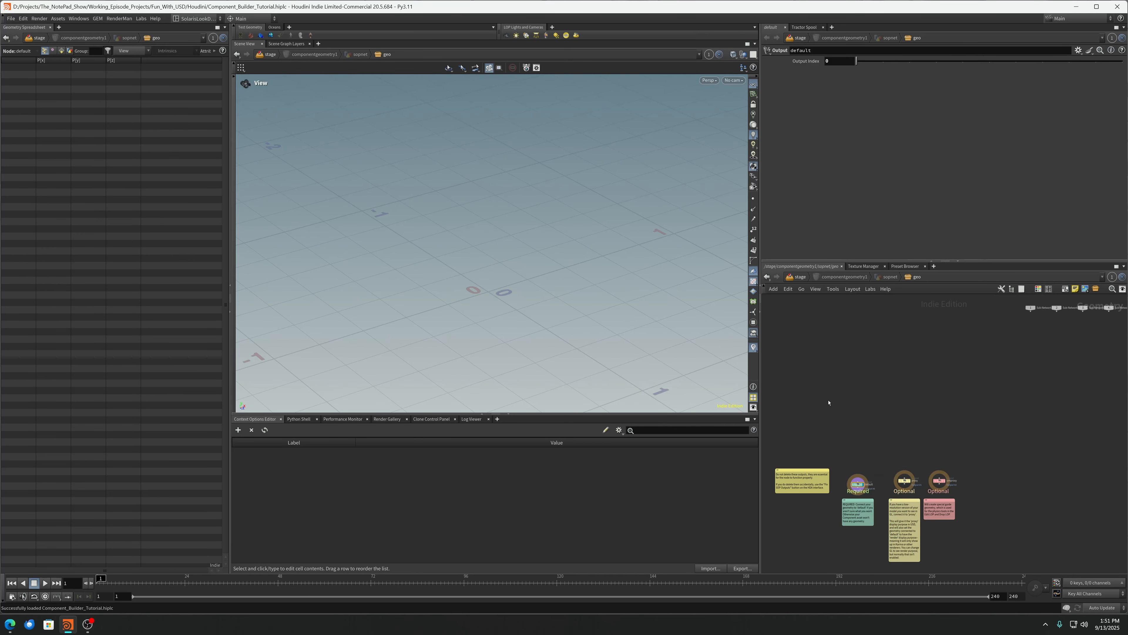
key("Tab")
type("fil")
key("Return")
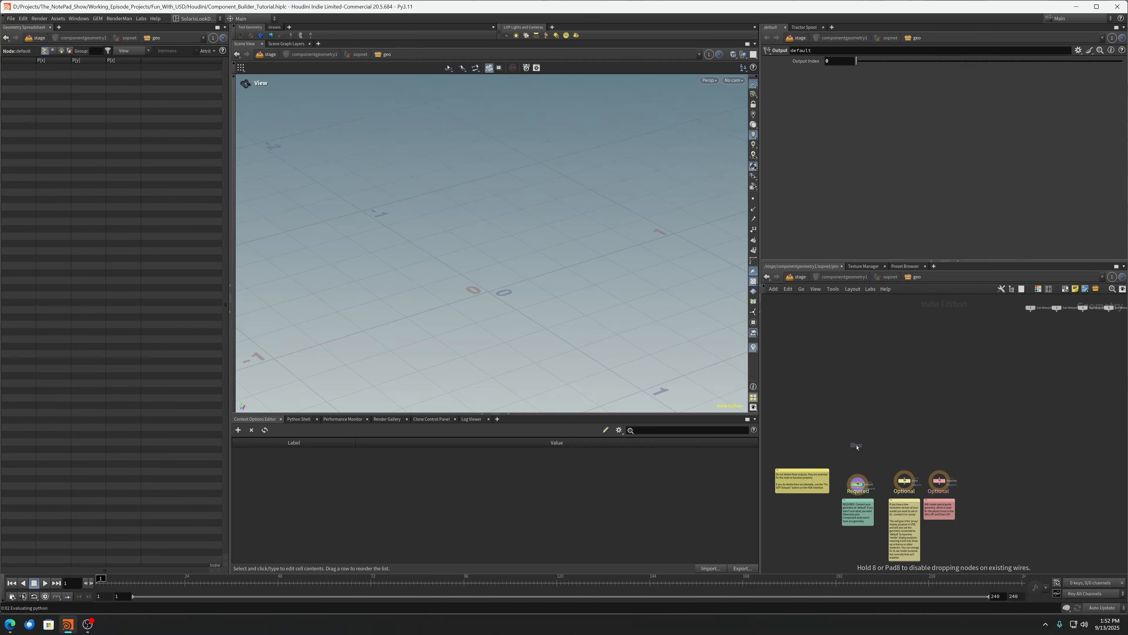
scroll(853, 446, "up", 3)
left_click(854, 446)
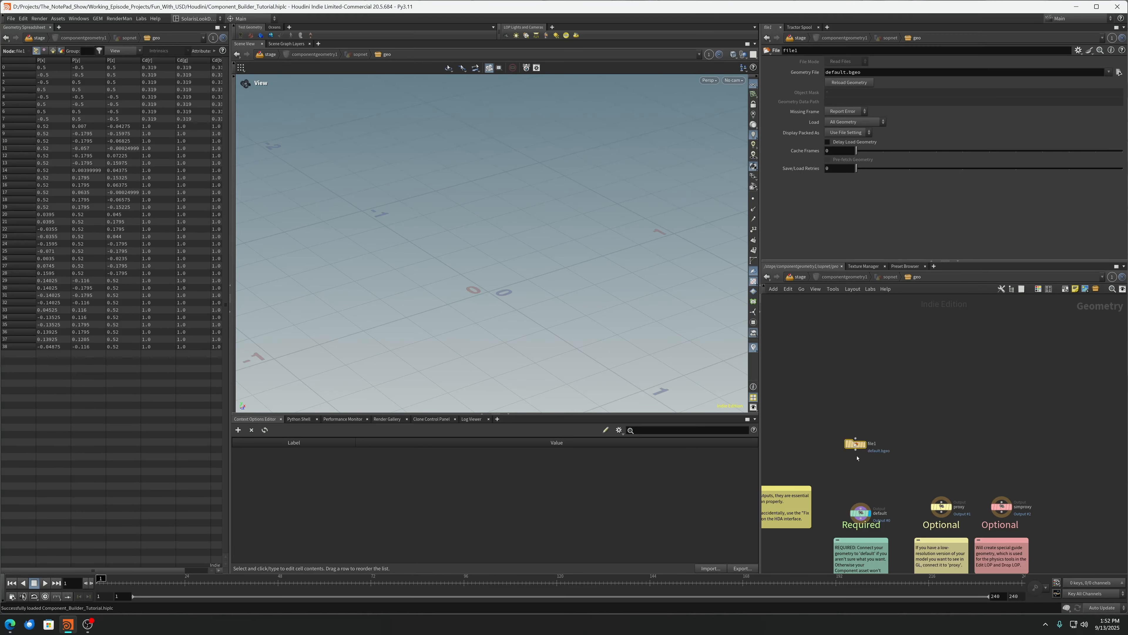
left_click_drag(856, 450, 860, 504)
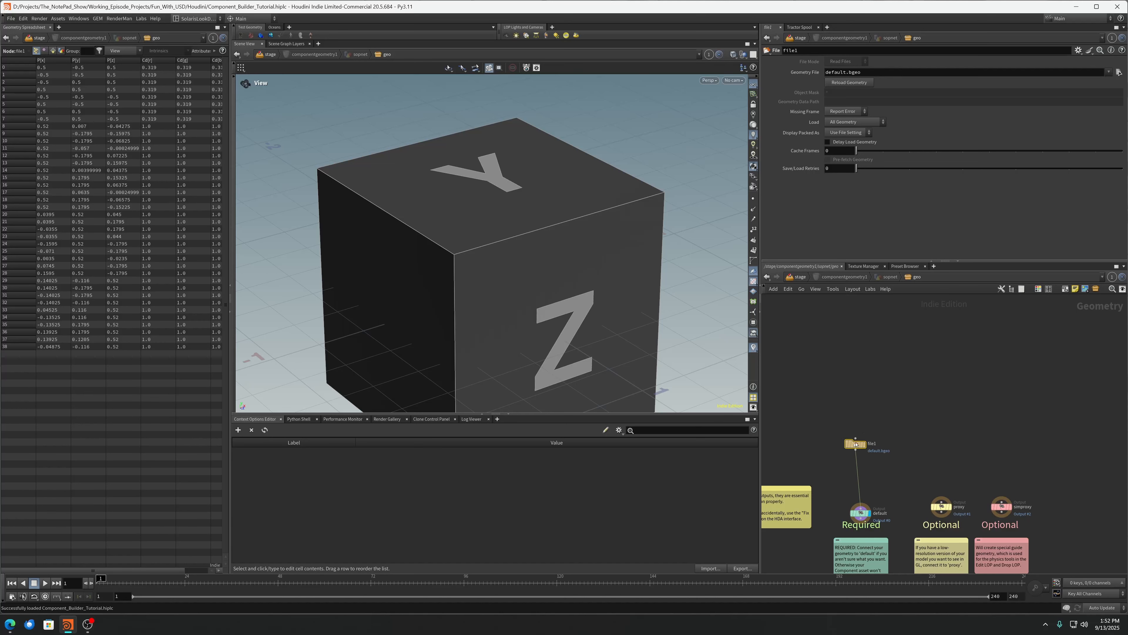
left_click_drag(857, 445, 861, 427)
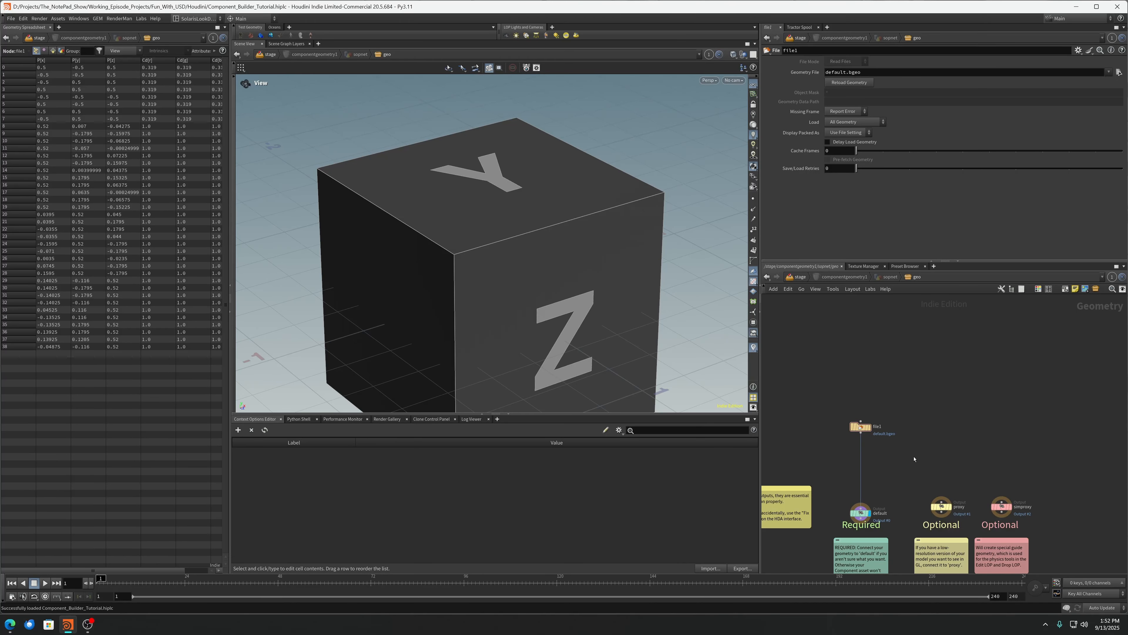
Add a PolyReduce node fed by the File node and connect it to the proxy output
key("Tab")
type("po")
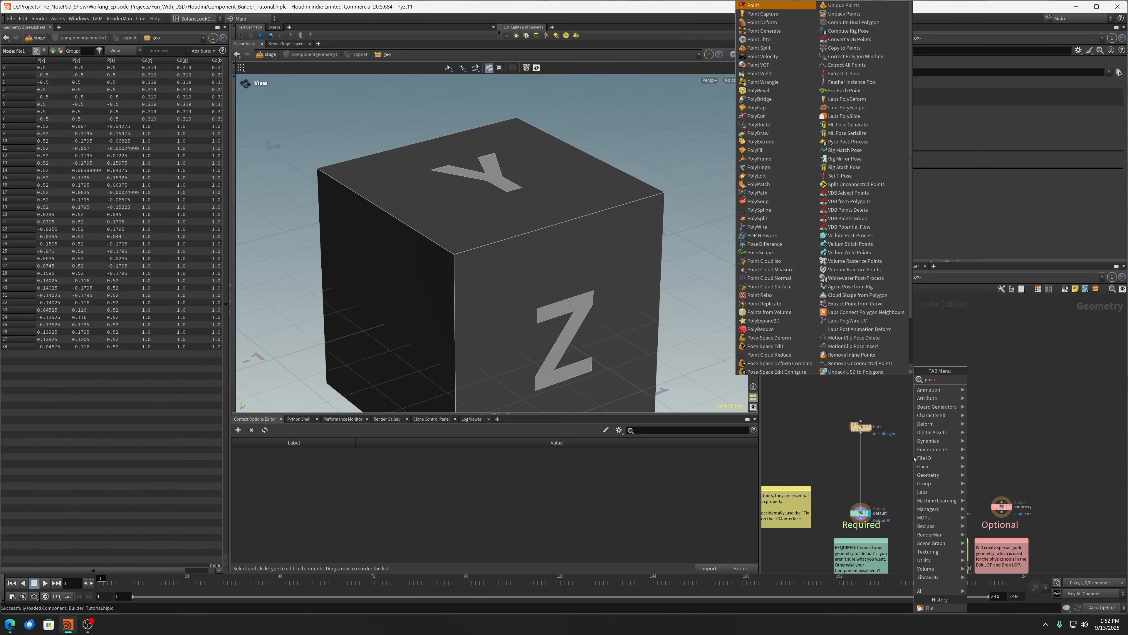
key("BackSpace")
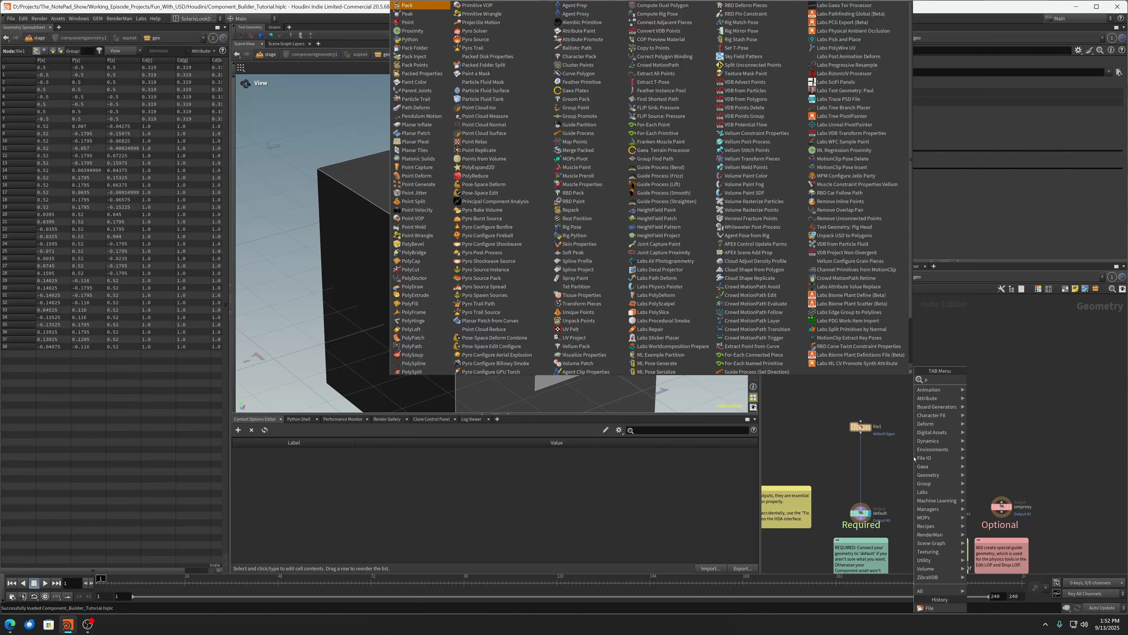
type("olyreduce")
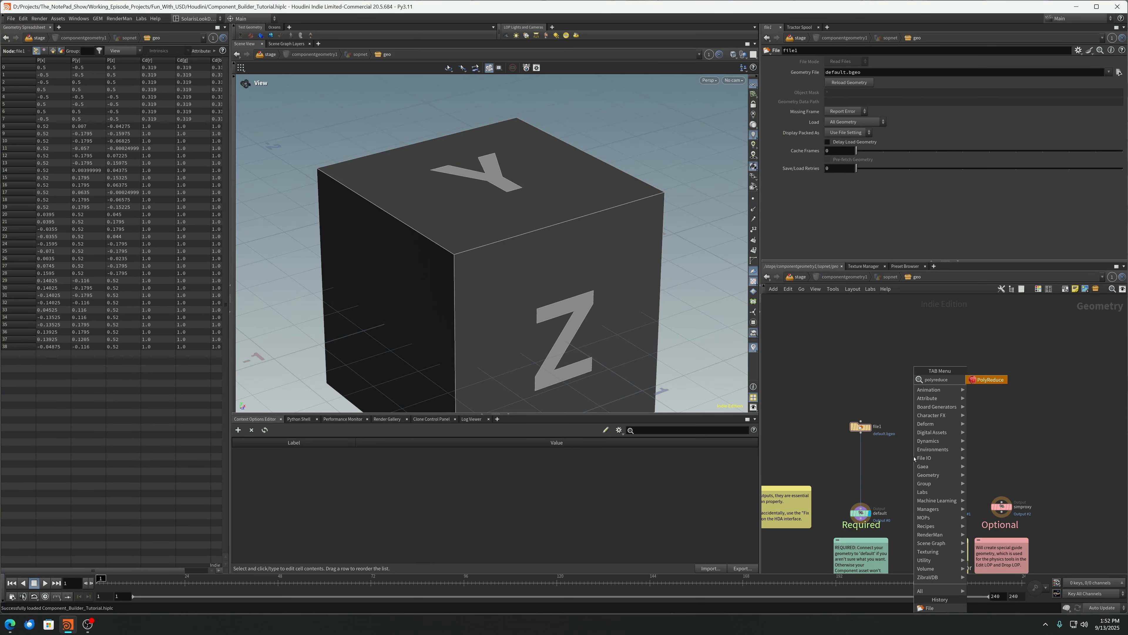
key("Return")
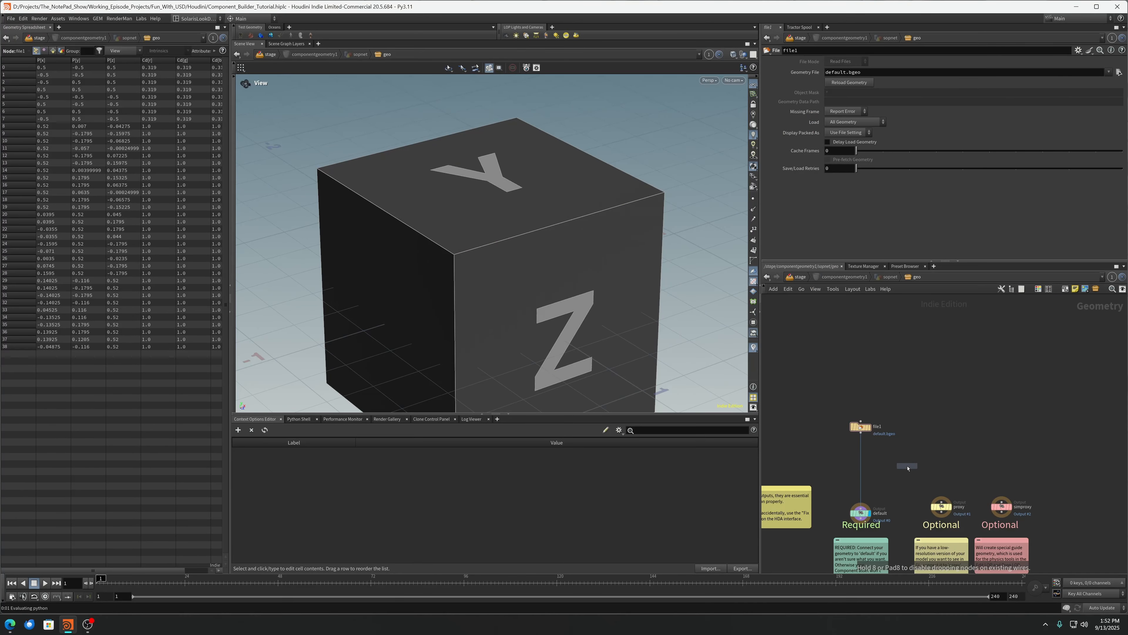
left_click(908, 466)
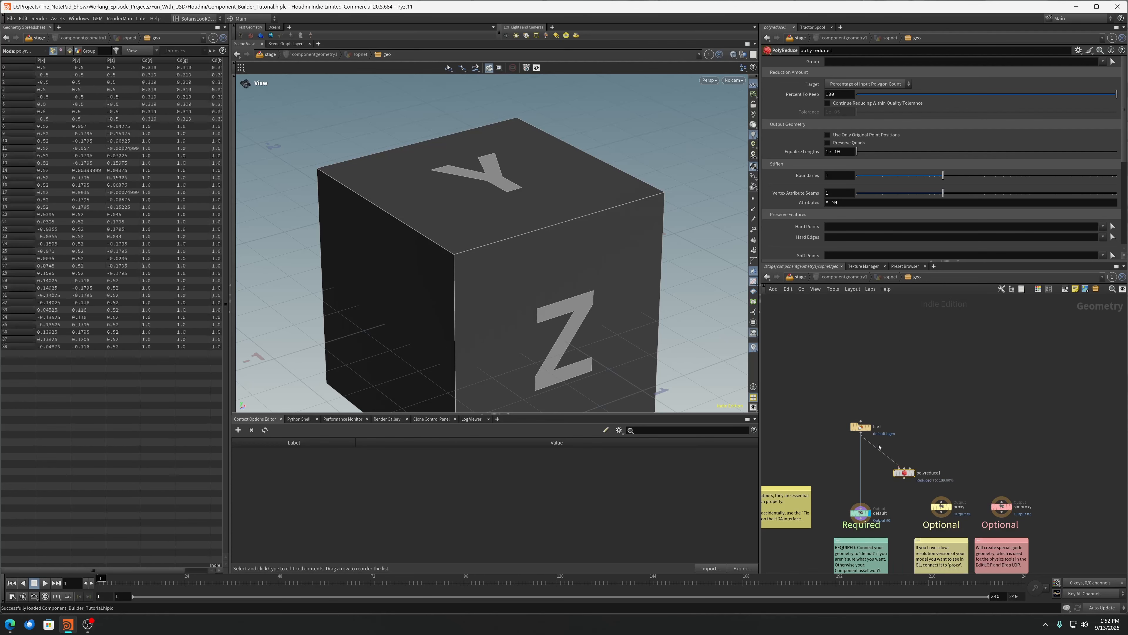
left_click_drag(905, 478, 941, 502)
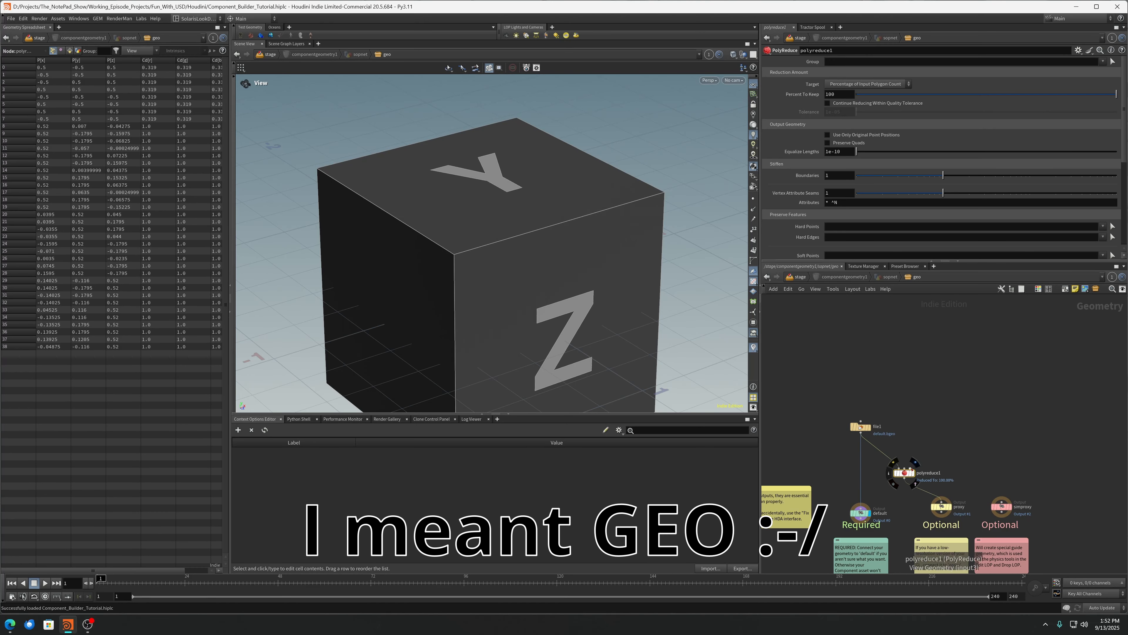
Delete the PolyReduce node and the remaining wire to the proxy output, and return to the stage network
key("Delete")
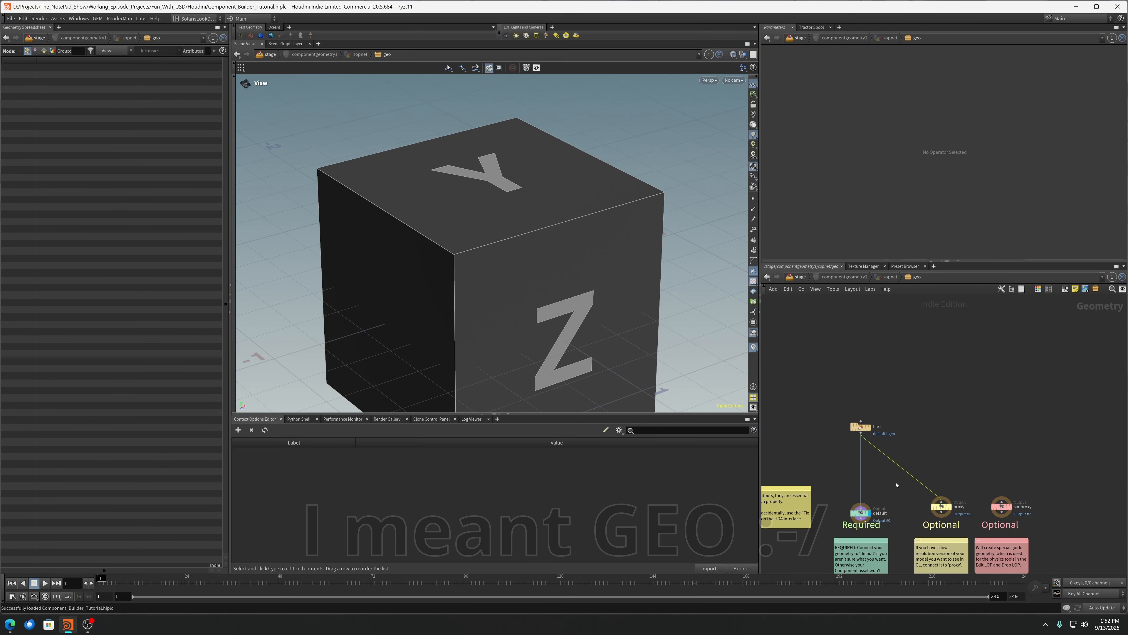
key("Delete")
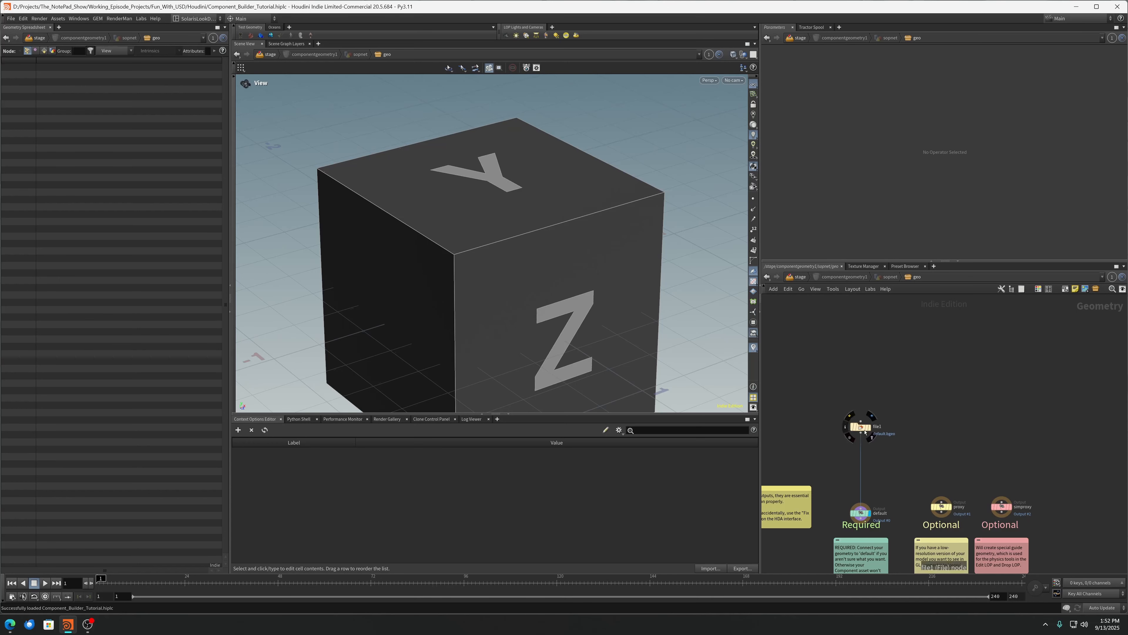
left_click(798, 277)
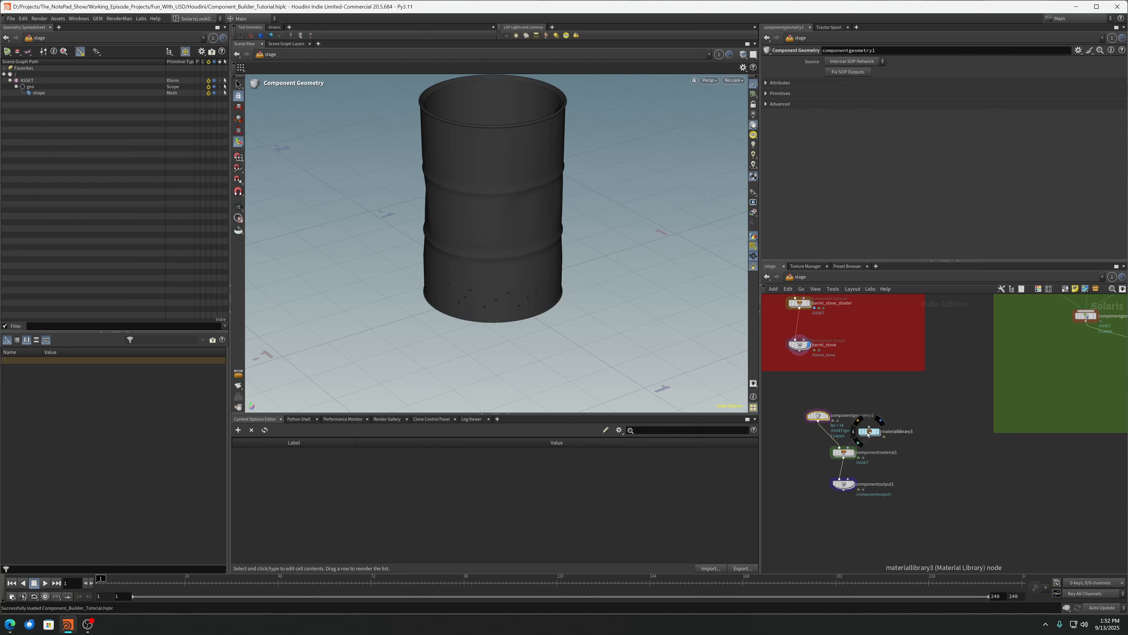
Examine the inside of the new material library and the parameters of the component material and component output nodes
left_click(870, 432)
double_click(870, 431)
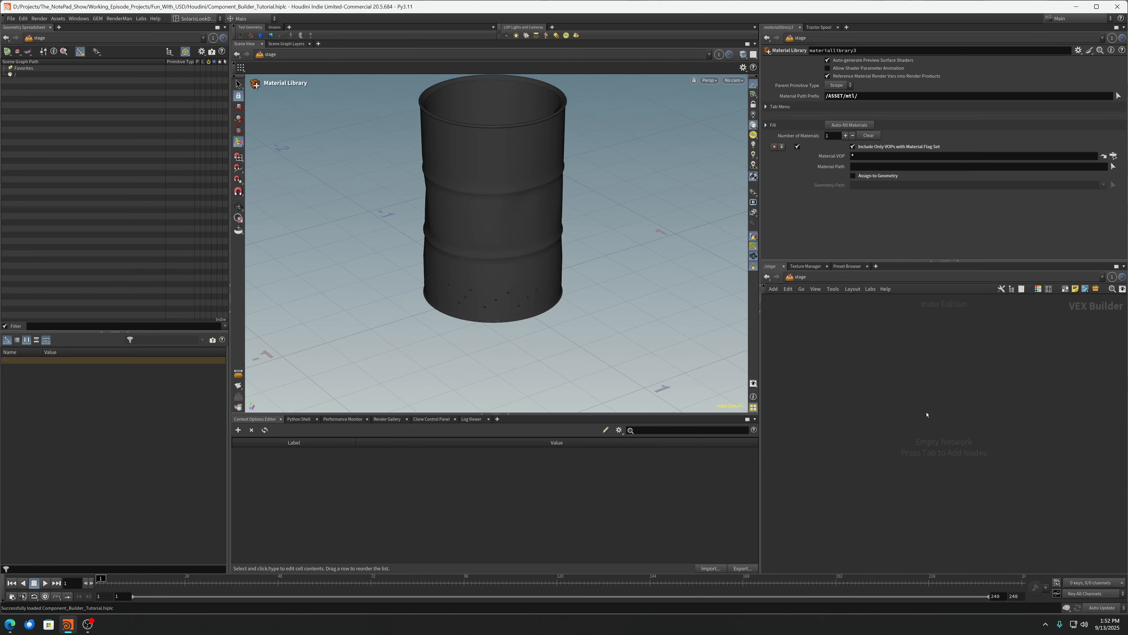
left_click(800, 279)
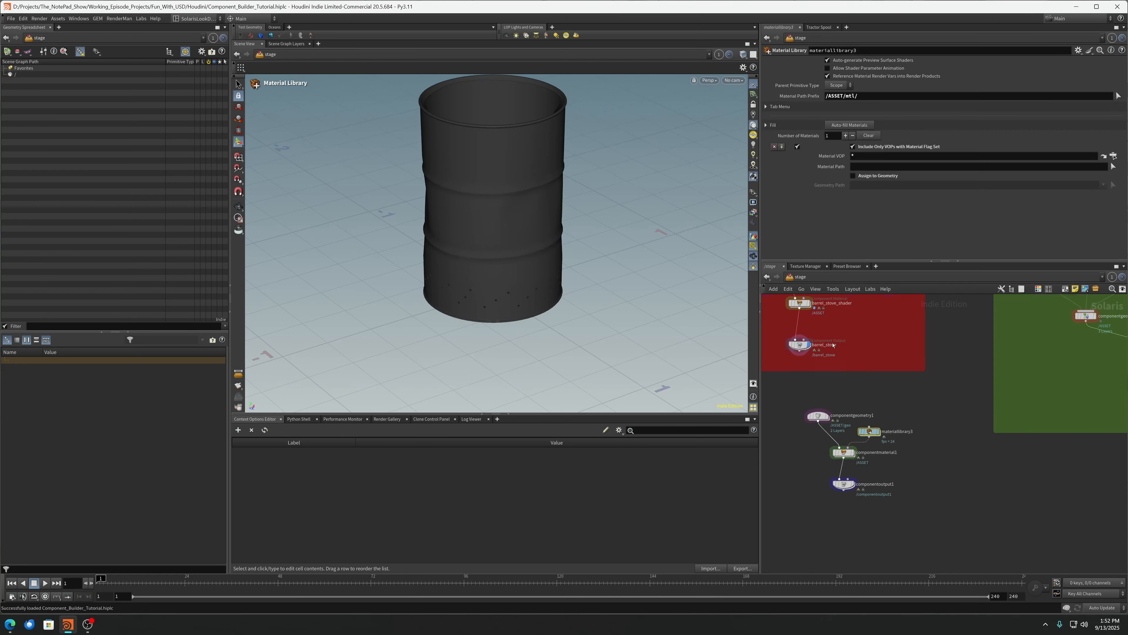
left_click(845, 452)
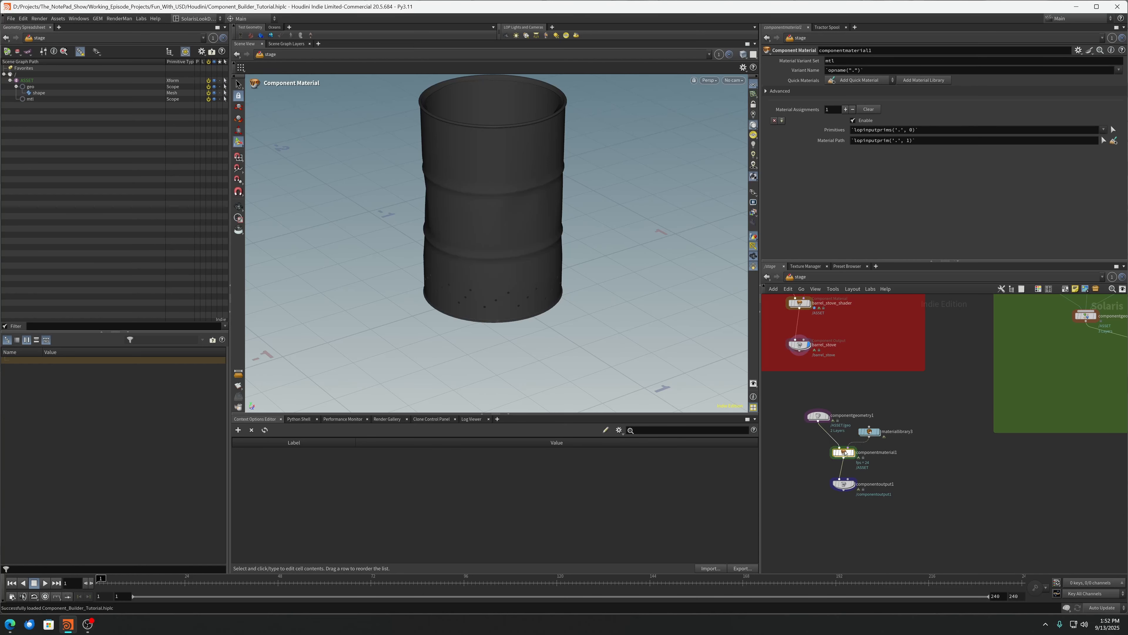
mouse_move(848, 457)
left_click_drag(847, 452, 848, 455)
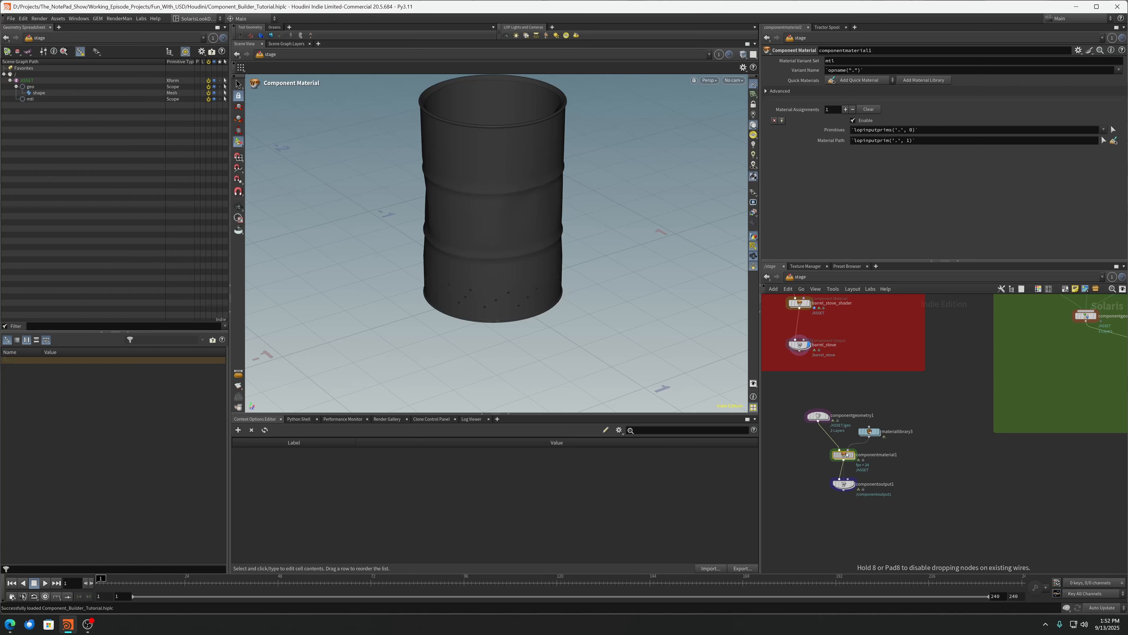
left_click(844, 485)
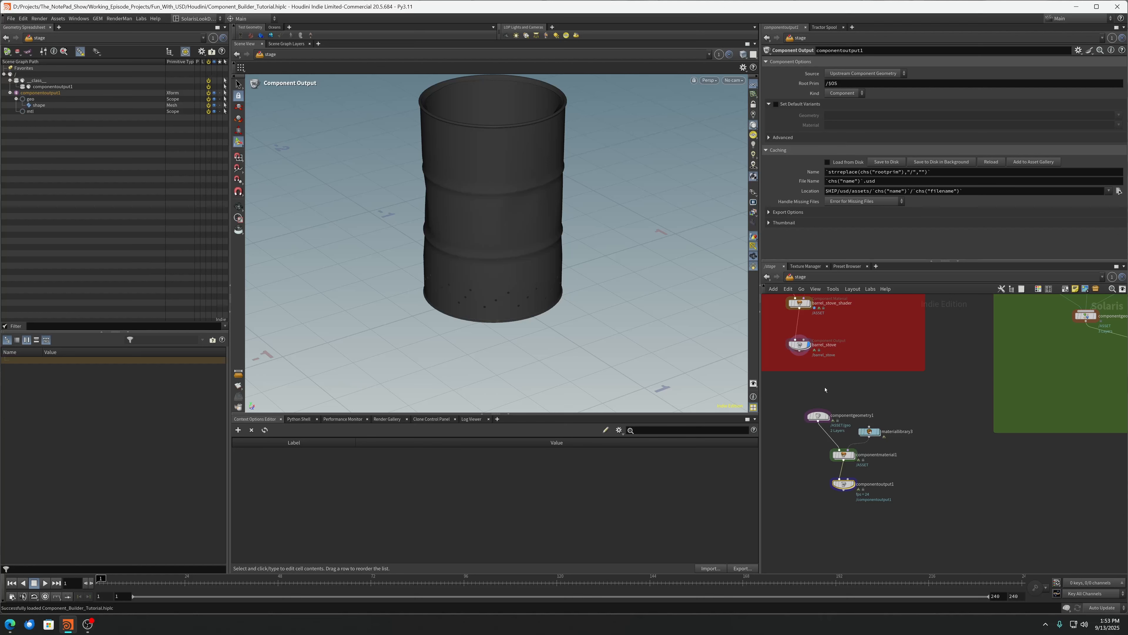
Delete all four nodes of the newly added Component Builder setup
left_click_drag(804, 397, 924, 491)
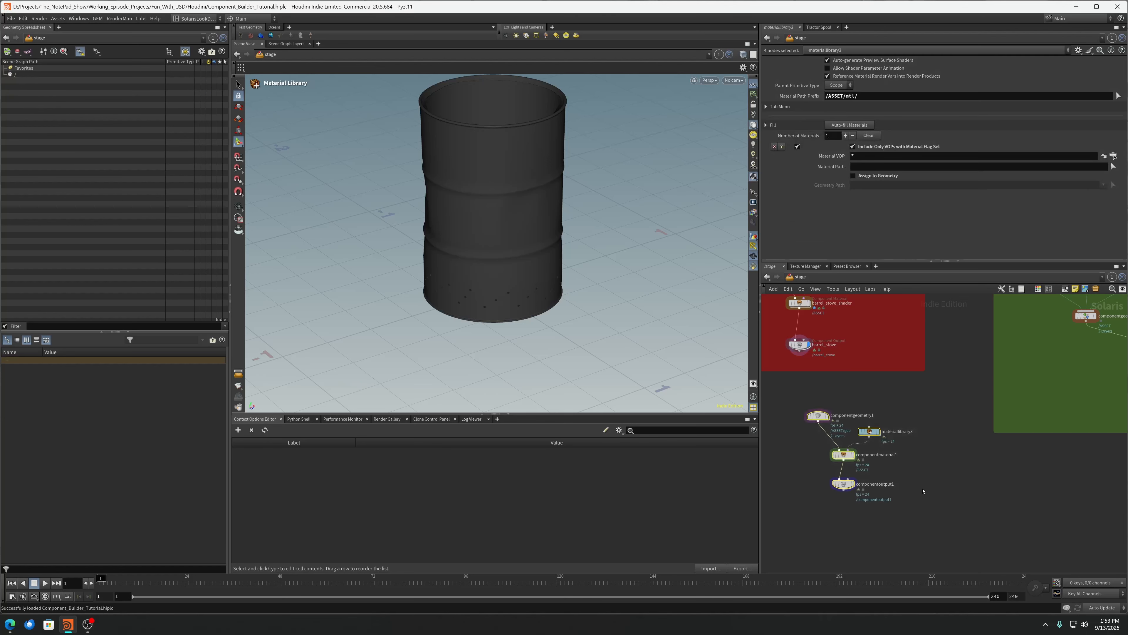
key("Delete")
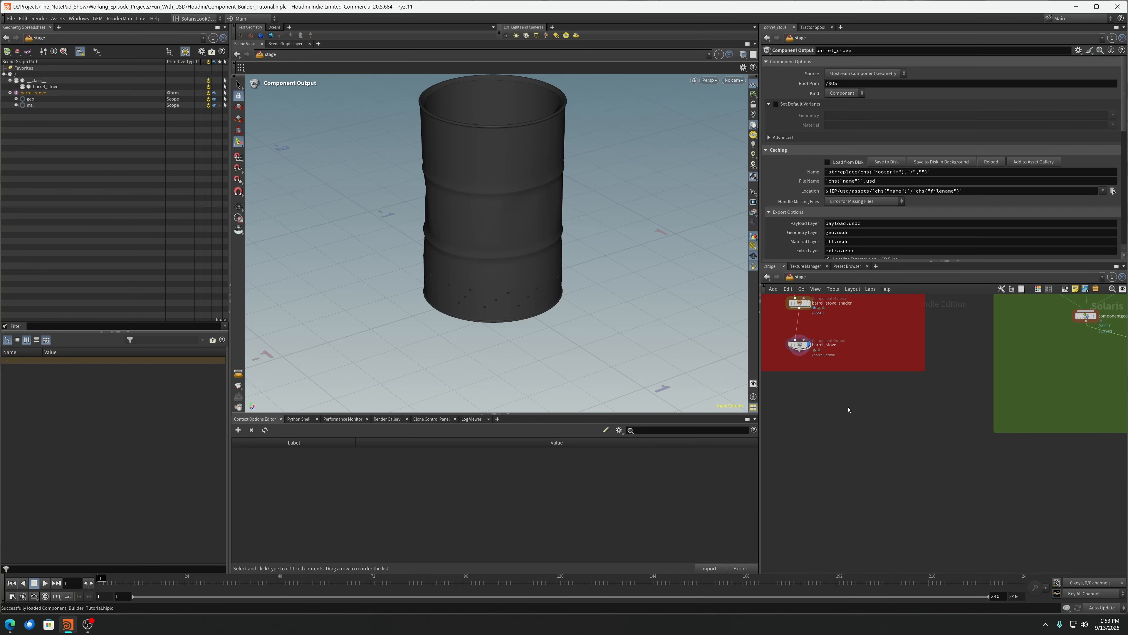
scroll(890, 398, "up", 5)
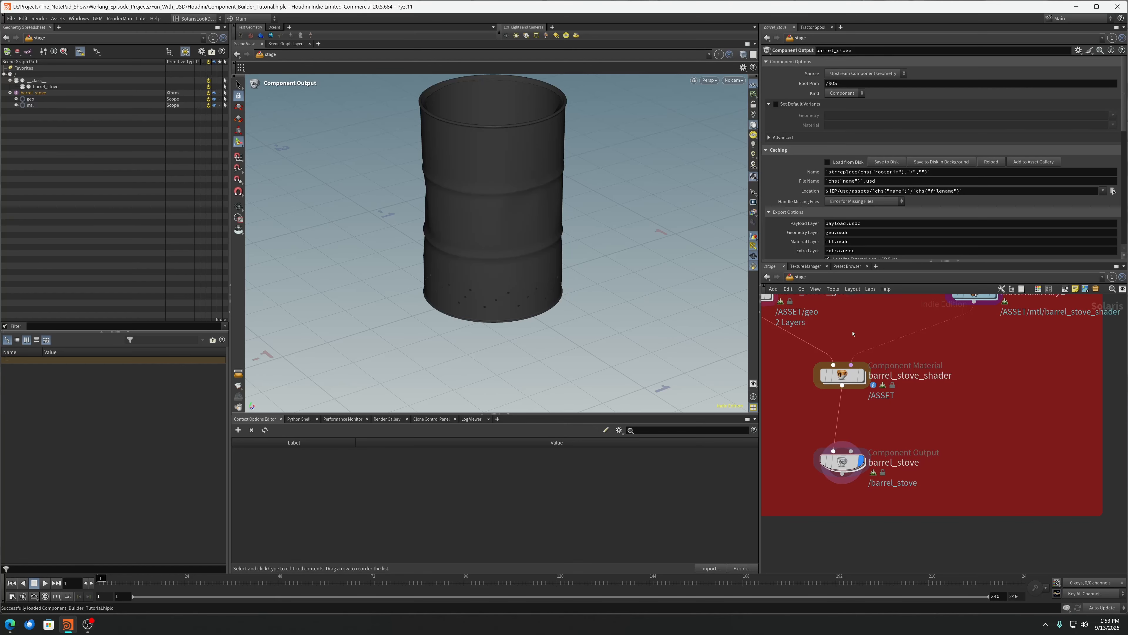
Display the barrel_stove_geo node and examine the Transform node inside its geometry network, returning to the stage network
middle_click_drag(853, 333, 926, 389)
left_click(847, 325)
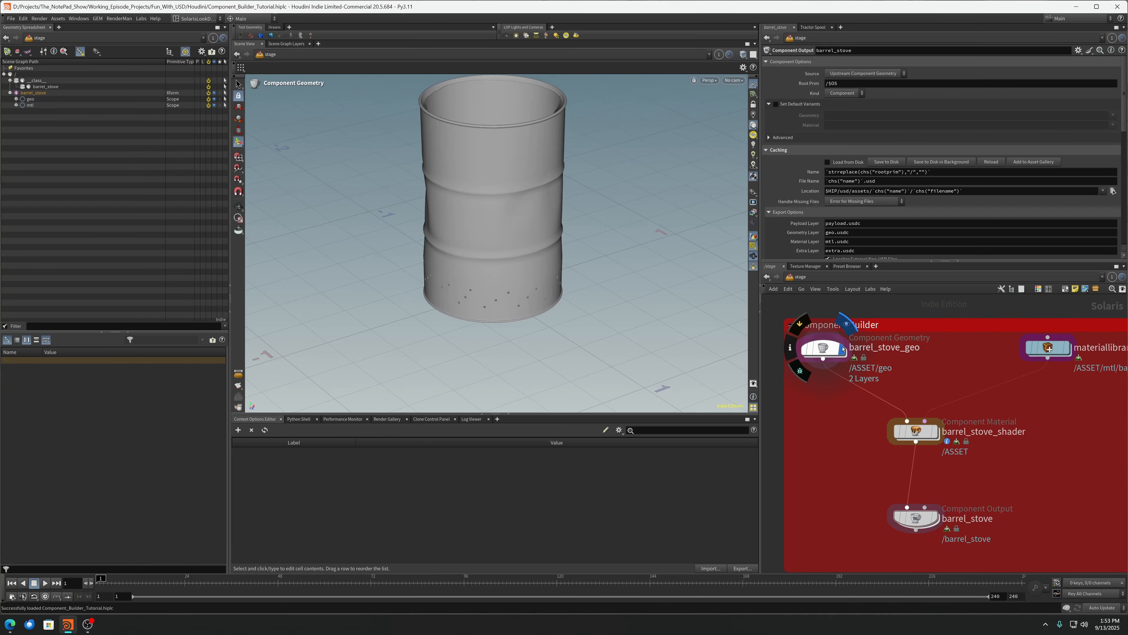
double_click(826, 353)
scroll(857, 452, "up", 3)
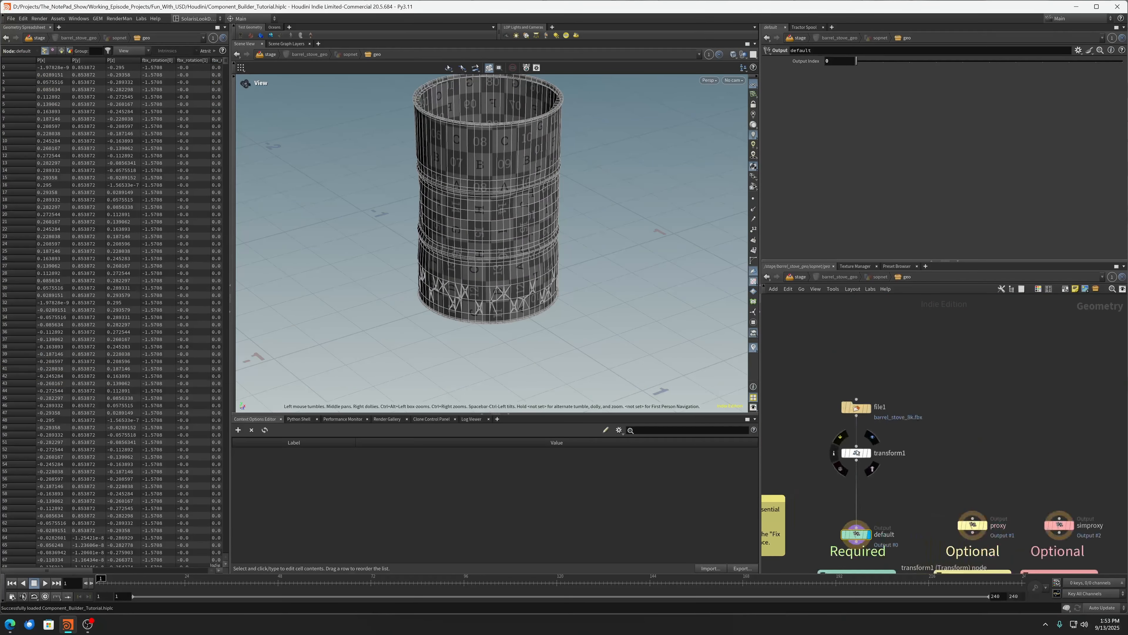
left_click(857, 452)
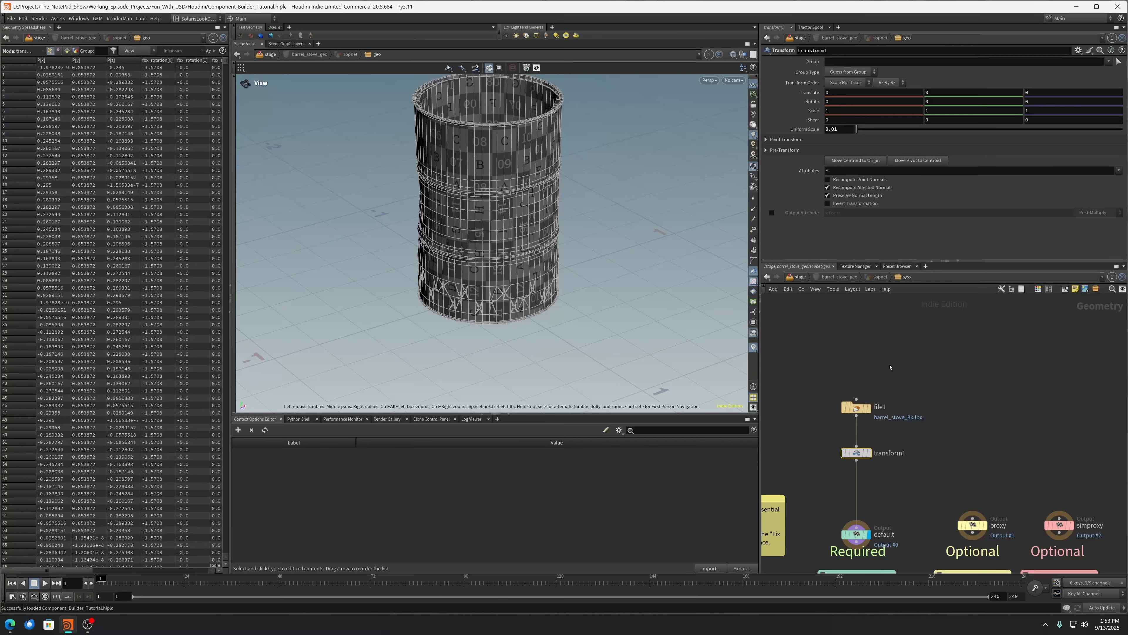
left_click(800, 277)
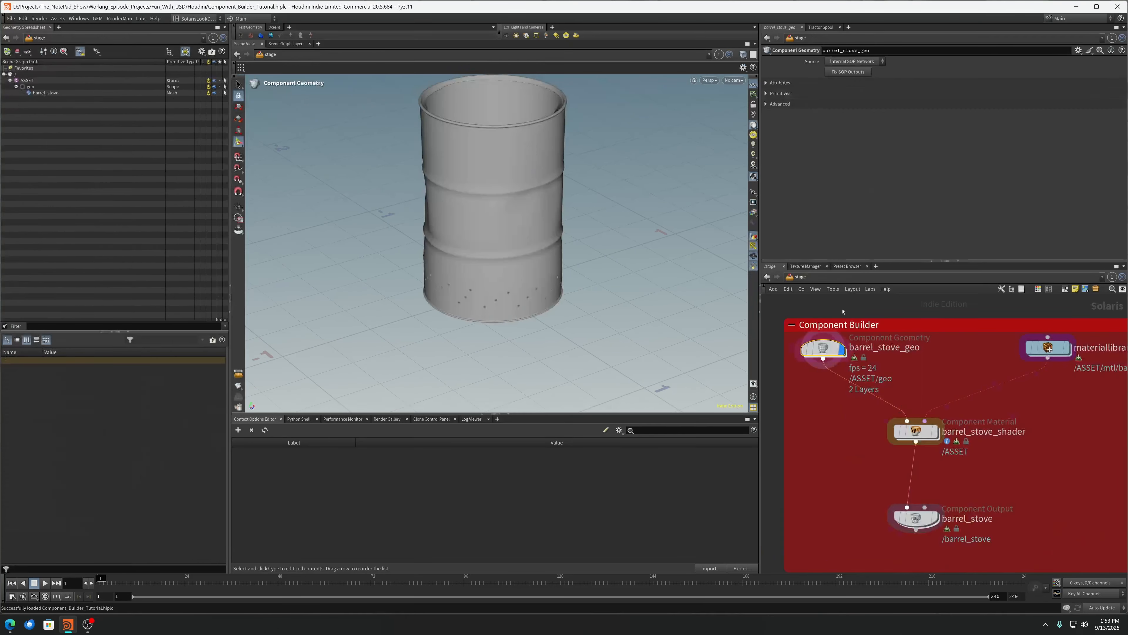
double_click(822, 348)
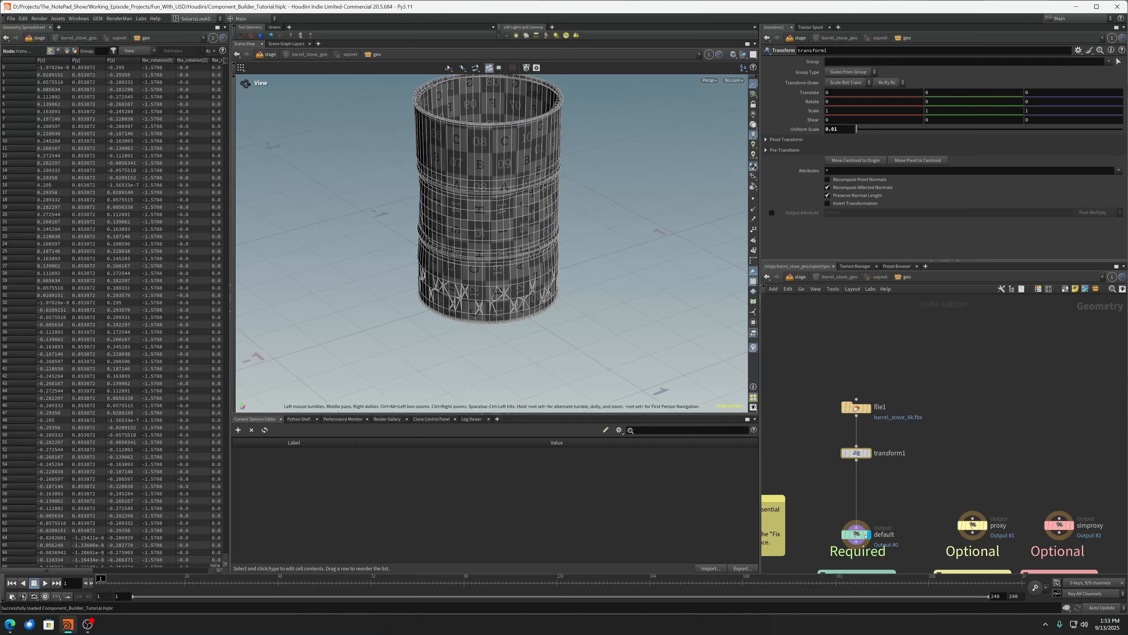
left_click(798, 276)
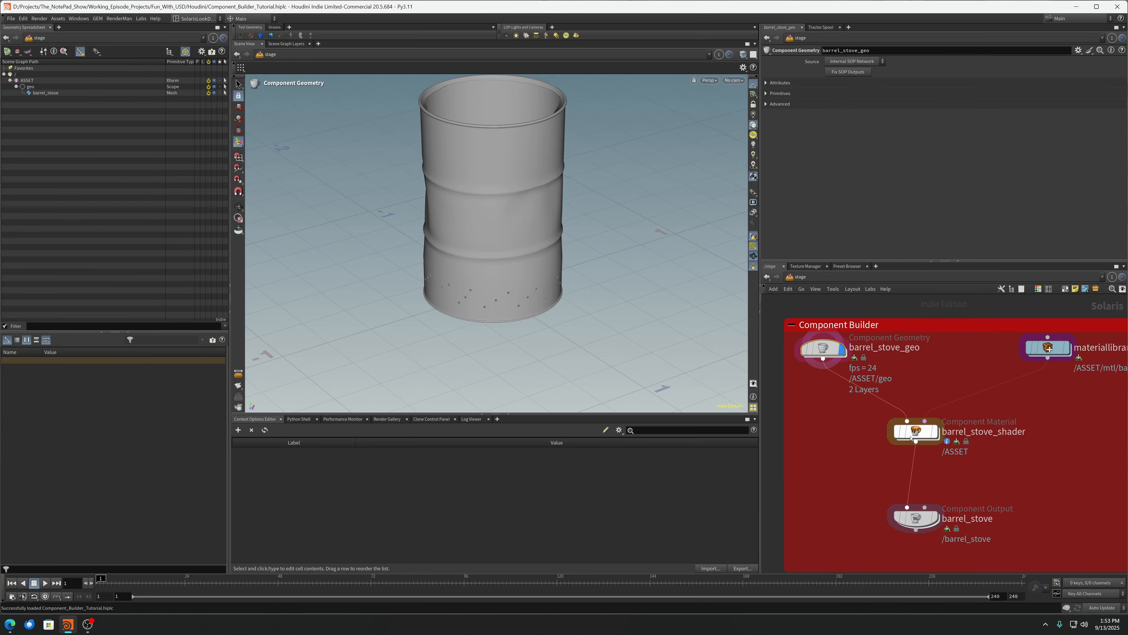
Examine the material assignment parameters of the barrel_stove_shader component material node
mouse_move(908, 429)
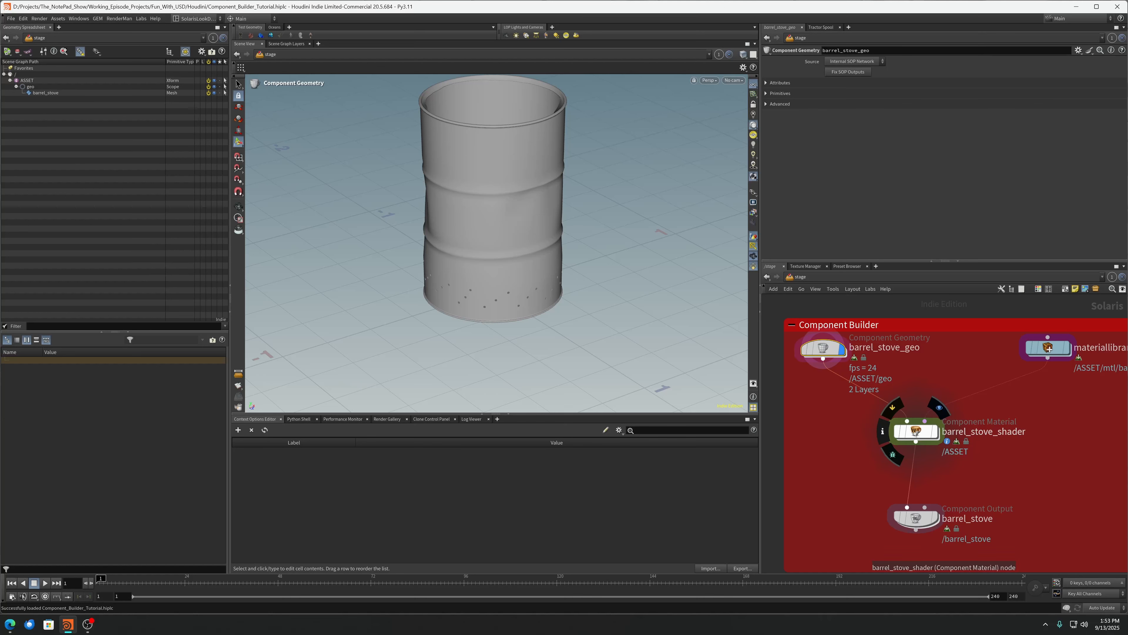
left_click(915, 432)
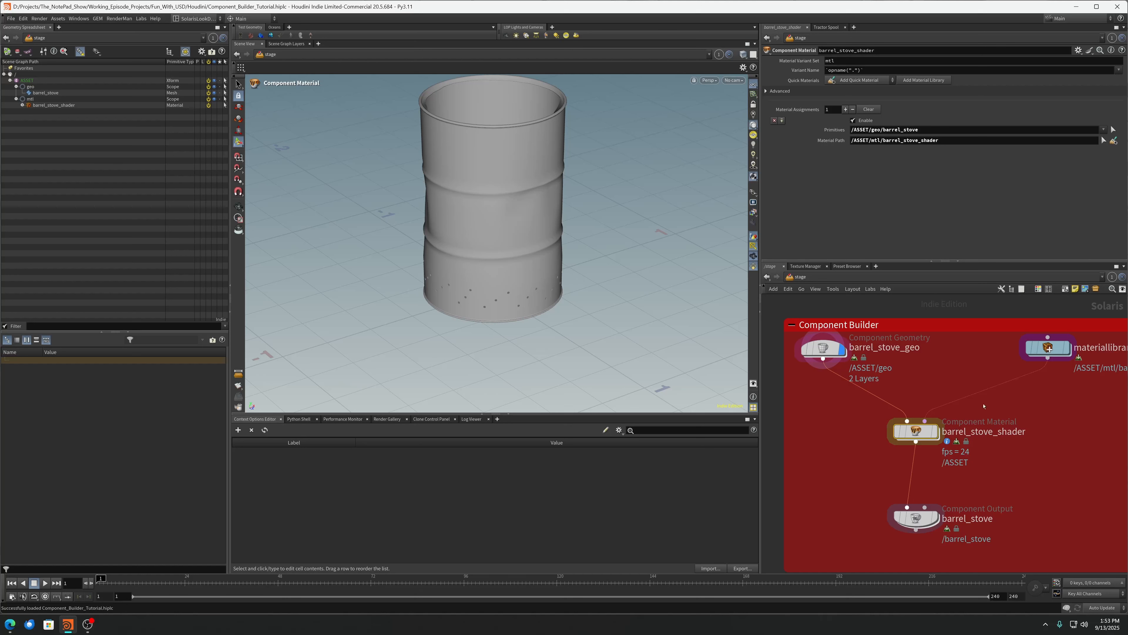
scroll(1064, 395, "down", 3)
middle_click_drag(1064, 396, 1013, 391)
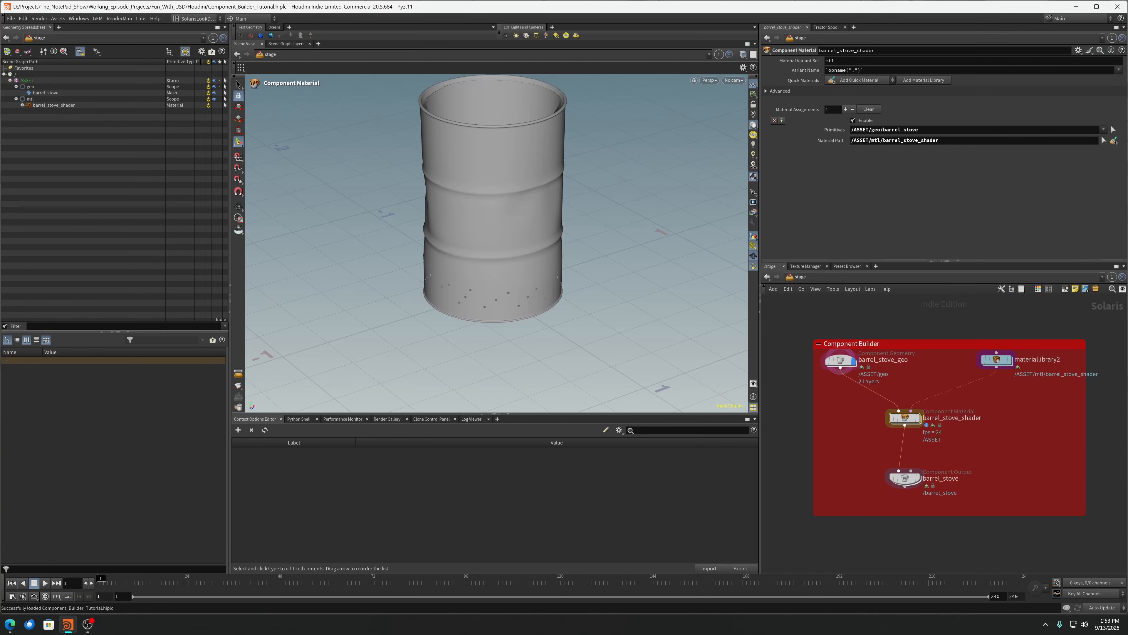
Switch to the Quixel Megascans page in the browser and open the download settings of the Wooden Table With Drawer asset
key("alt+Tab")
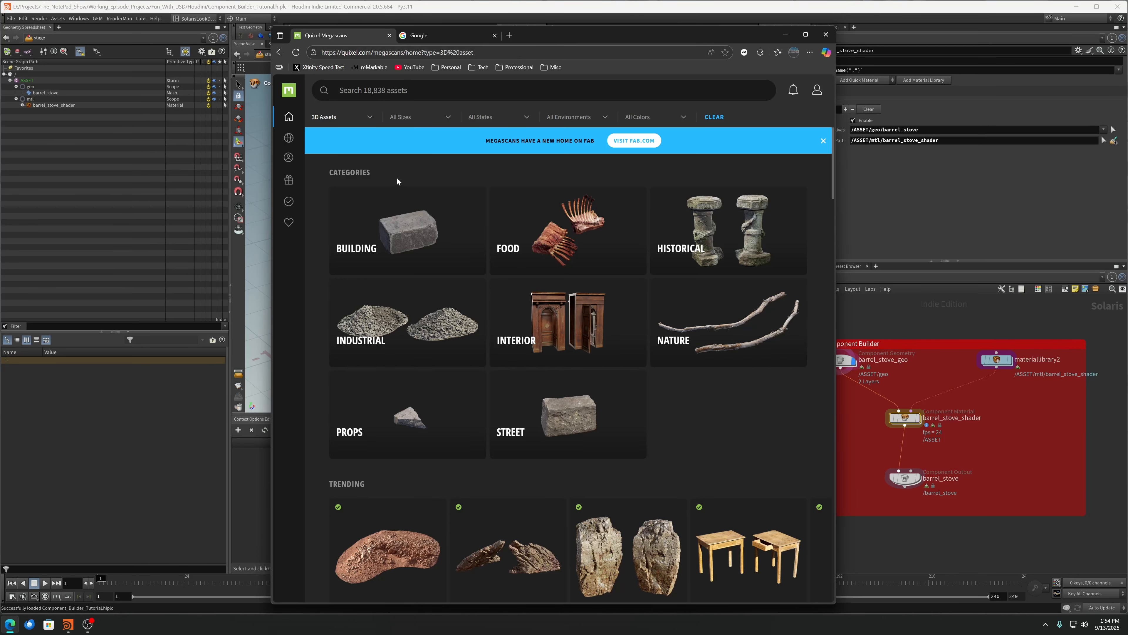
scroll(466, 259, "down", 3)
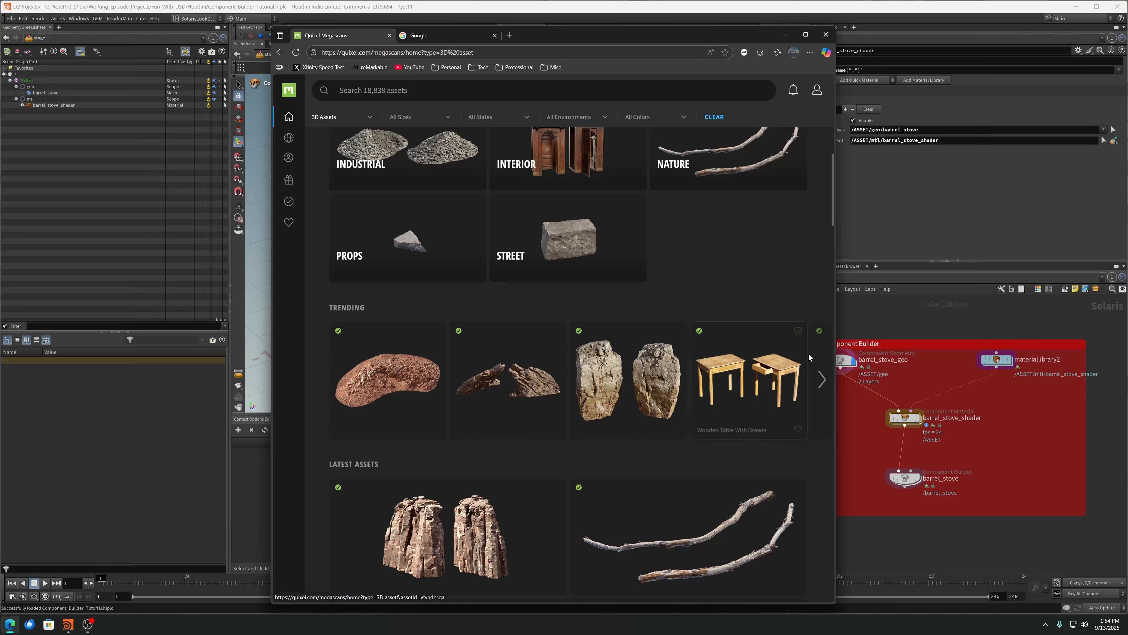
left_click(717, 361)
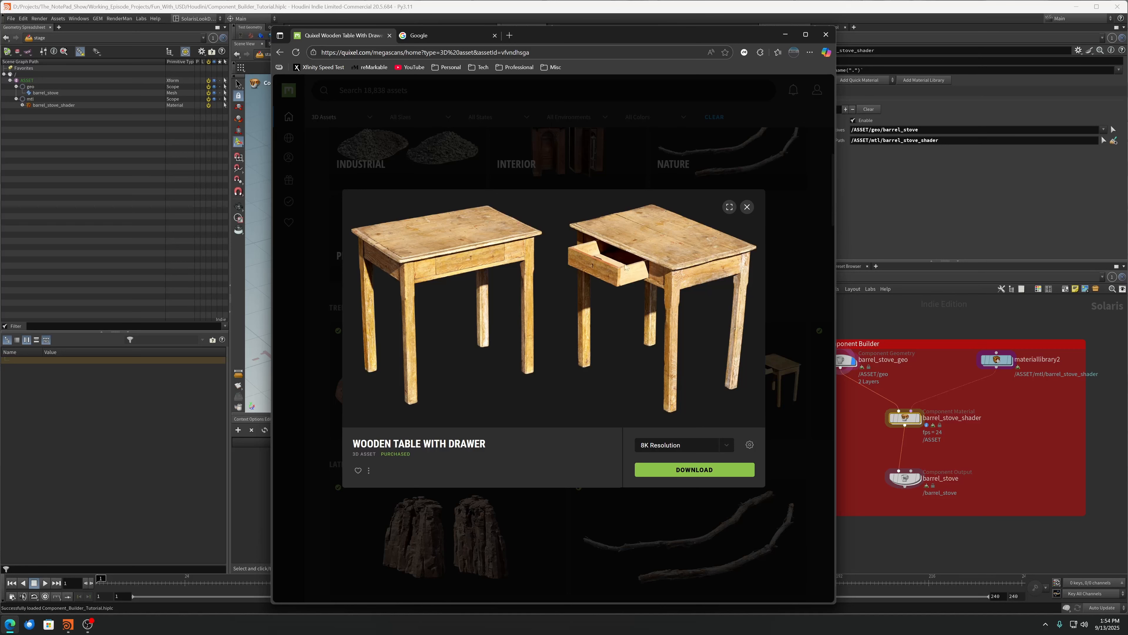
left_click(750, 445)
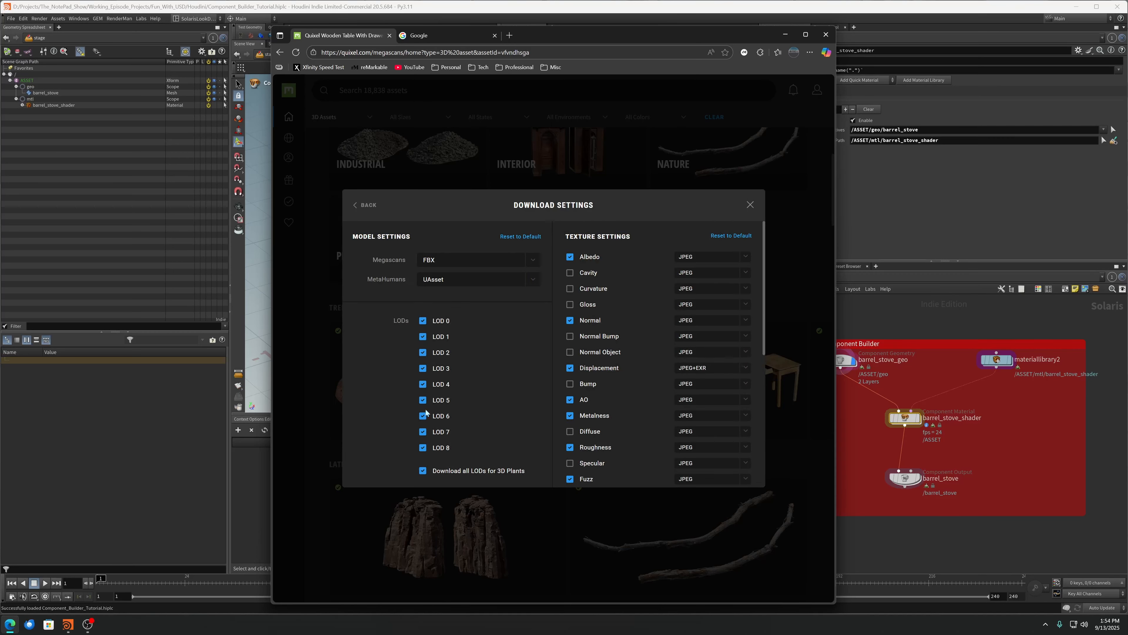
Restrict the model download to LOD 0 by disabling LOD 1 through LOD 8 and Download all LODs for 3D Plants
left_click(422, 449)
left_click(422, 433)
left_click(423, 414)
left_click(423, 400)
left_click(423, 336)
left_click(428, 471)
scroll(499, 400, "down", 3)
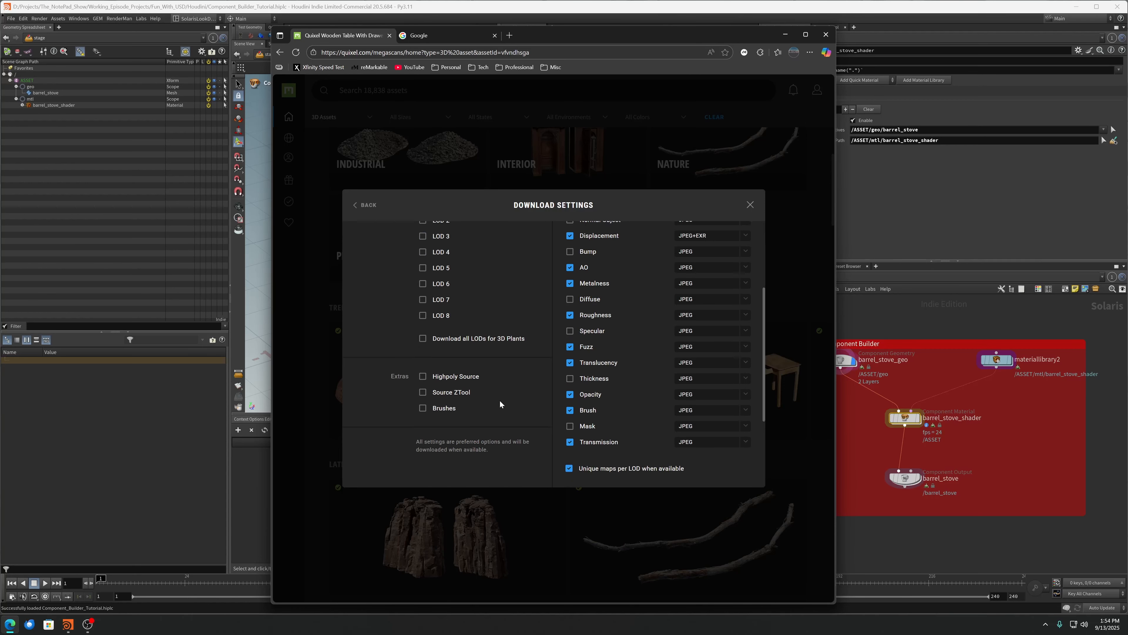
scroll(499, 399, "up", 3)
scroll(477, 428, "down", 1)
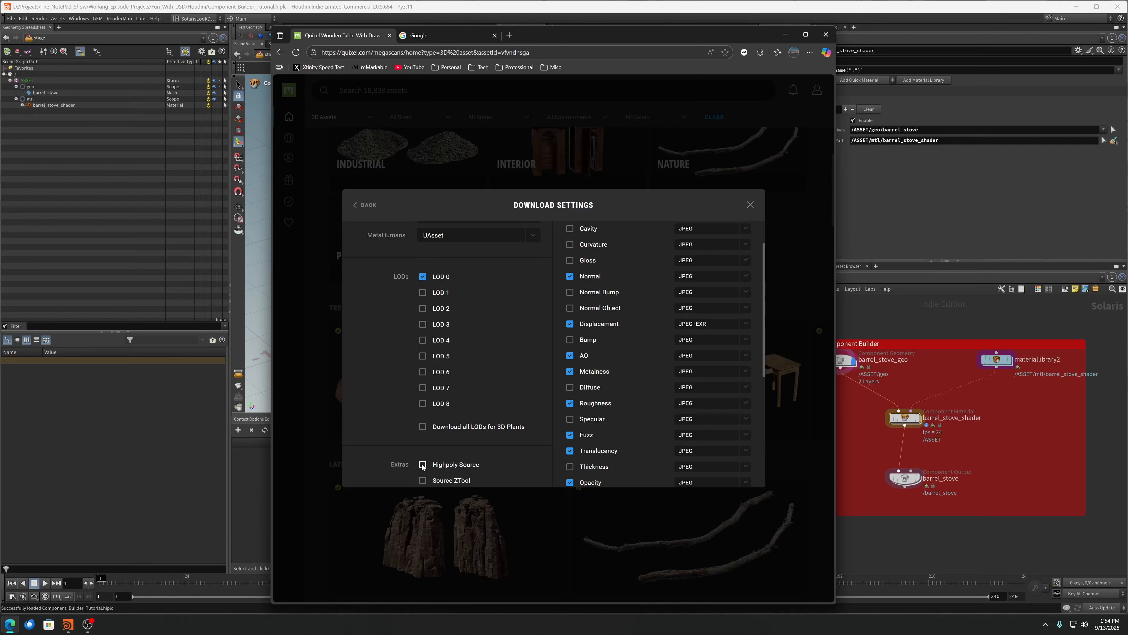
scroll(496, 425, "up", 1)
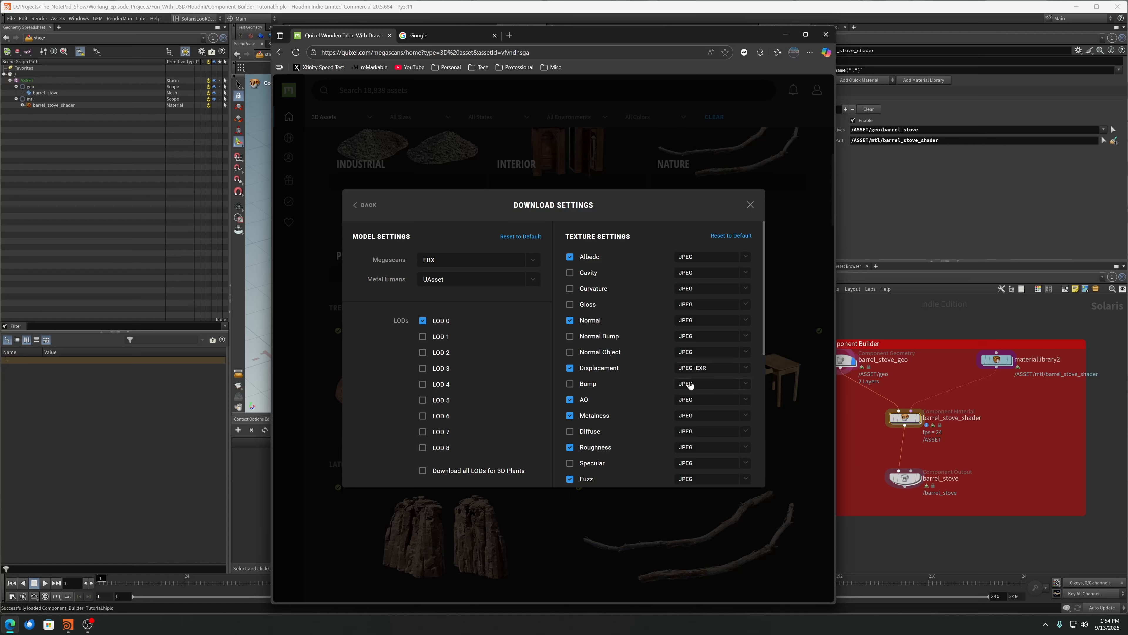
Set the Displacement texture format to EXR, and close the download settings and the Wooden Table With Drawer preview
left_click(702, 368)
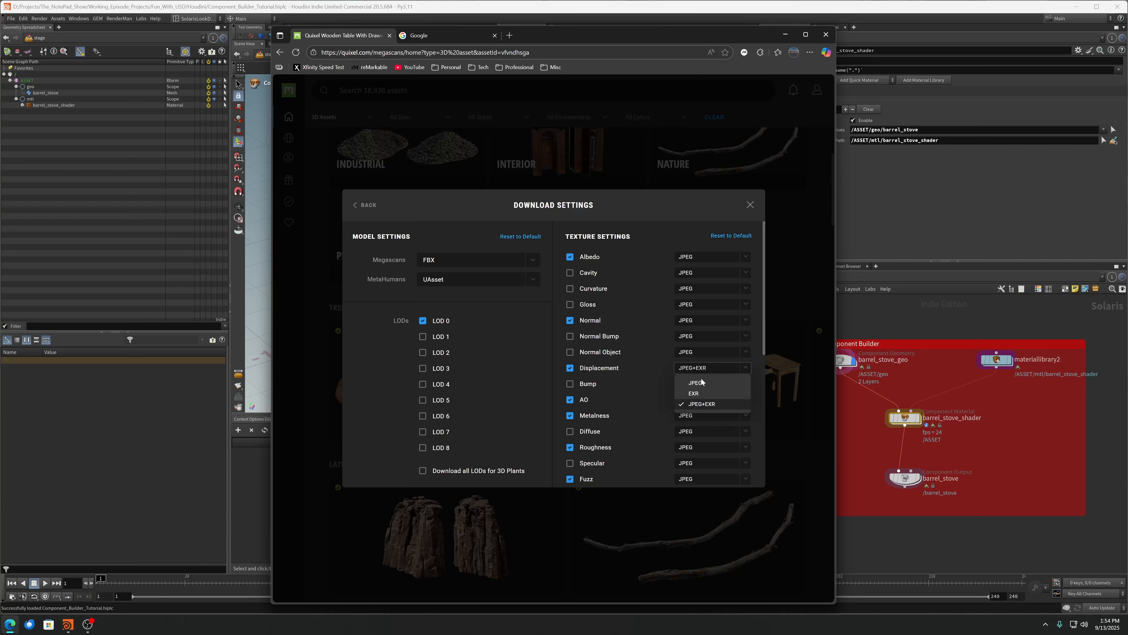
left_click(697, 393)
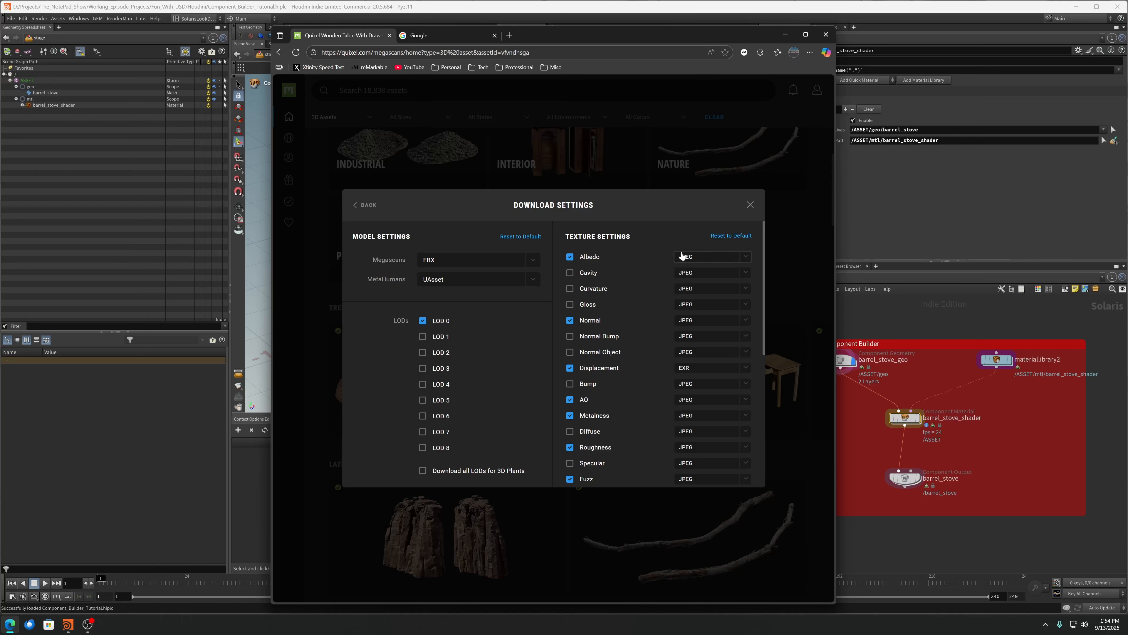
left_click(368, 206)
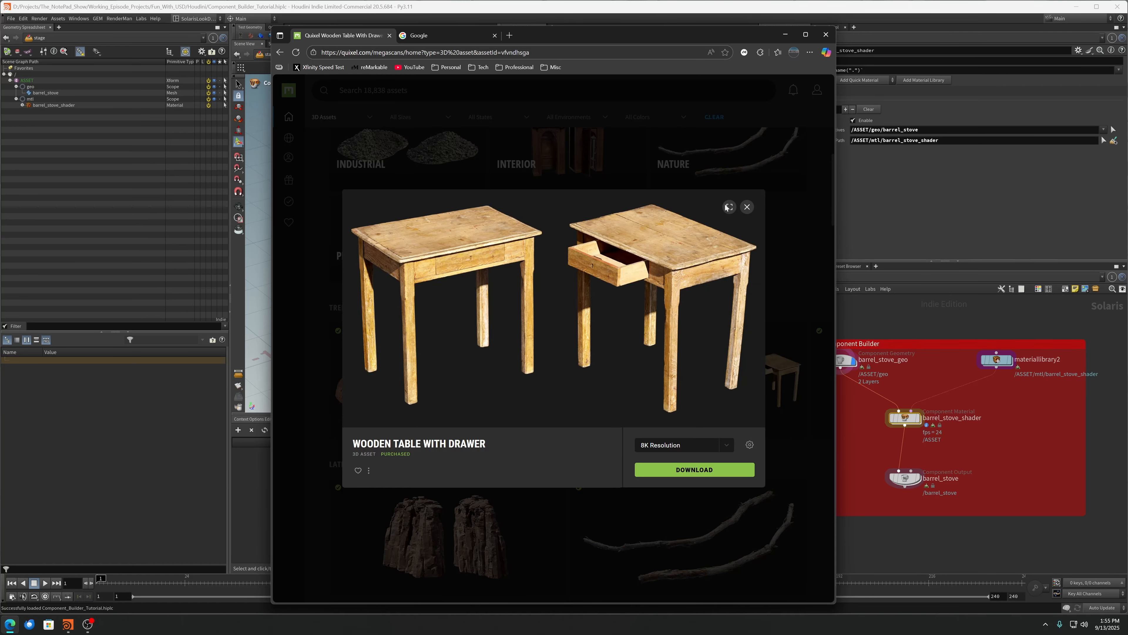
left_click(747, 206)
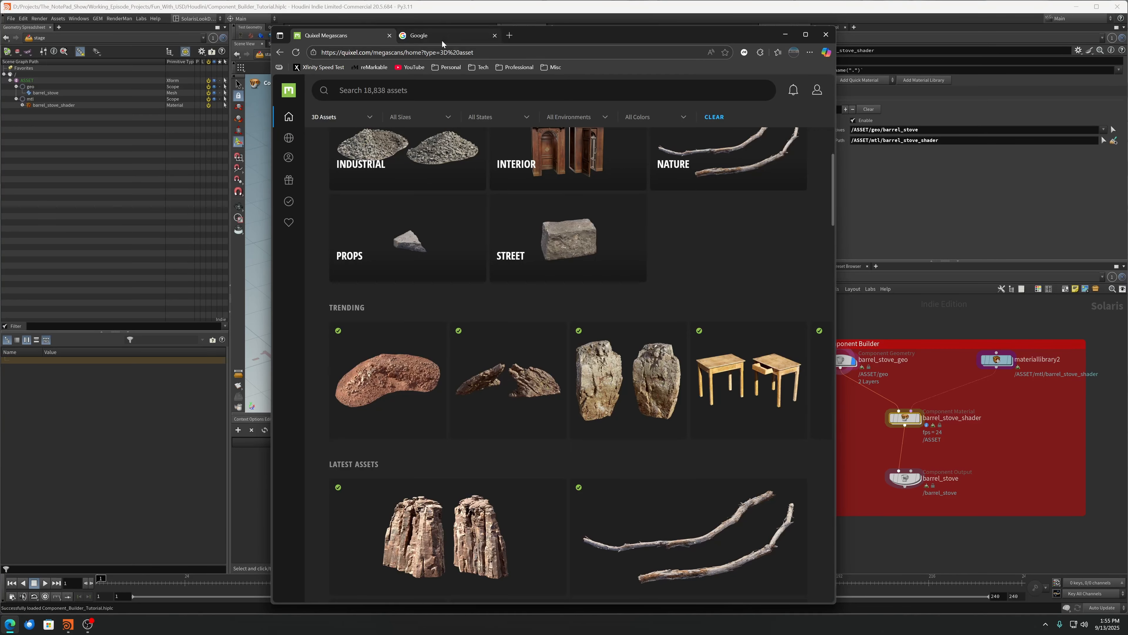
Move the browser window away from Houdini and review the network inside barrel_stove_geo, returning to the stage network
left_click_drag(571, 37, 0, 36)
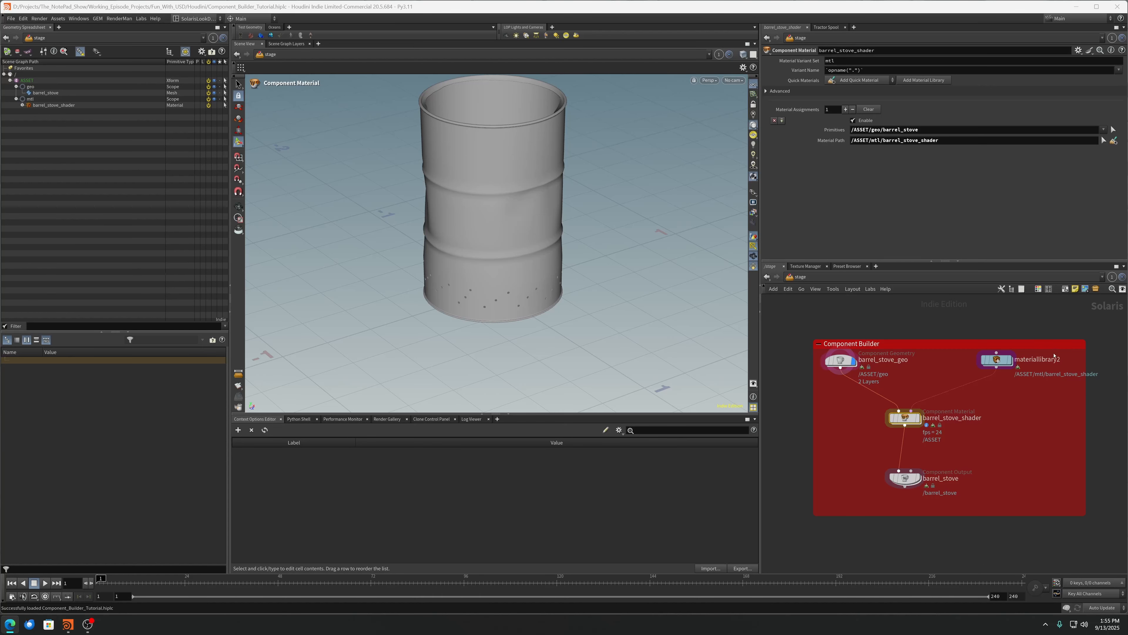
double_click(840, 360)
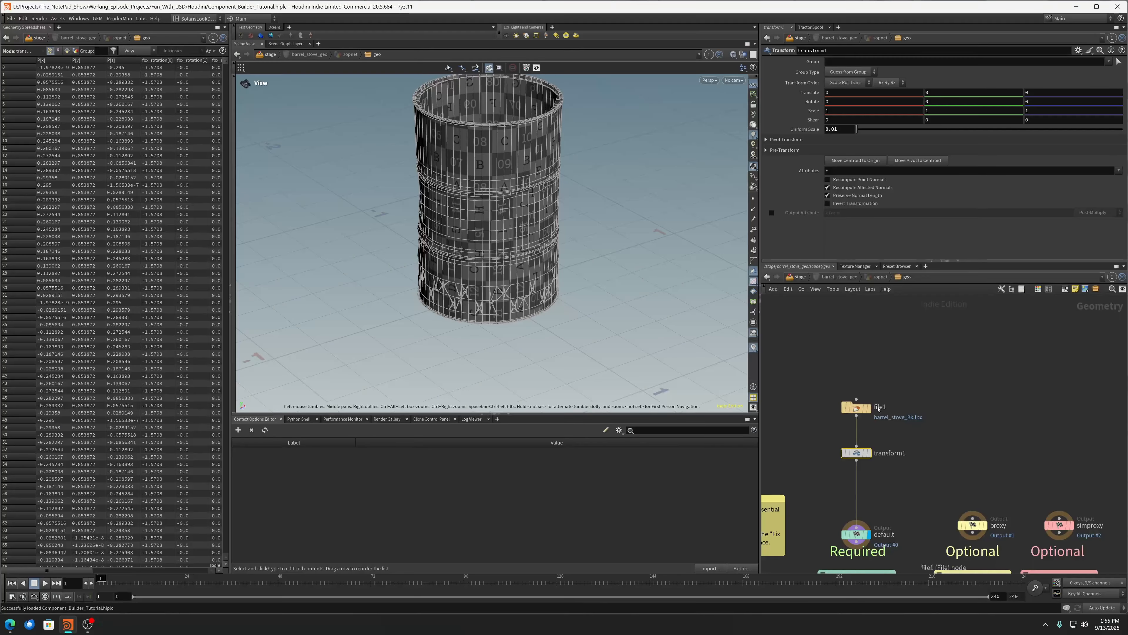
left_click(795, 277)
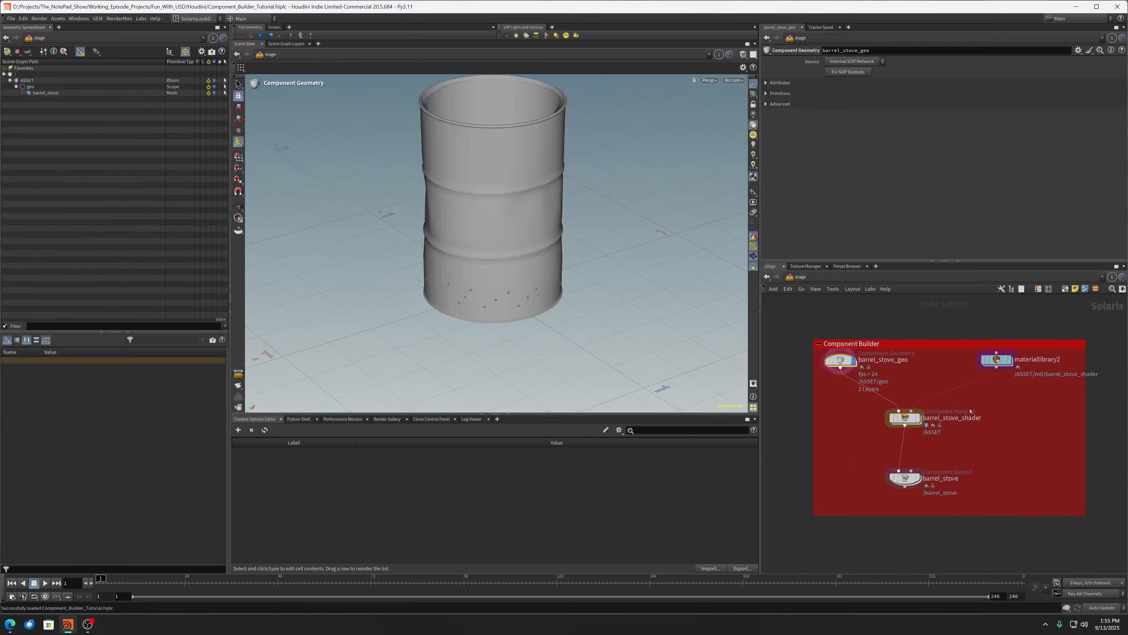
Open materiallibrary2 and move the barrel_stove_shader subnetwork slightly up
double_click(998, 360)
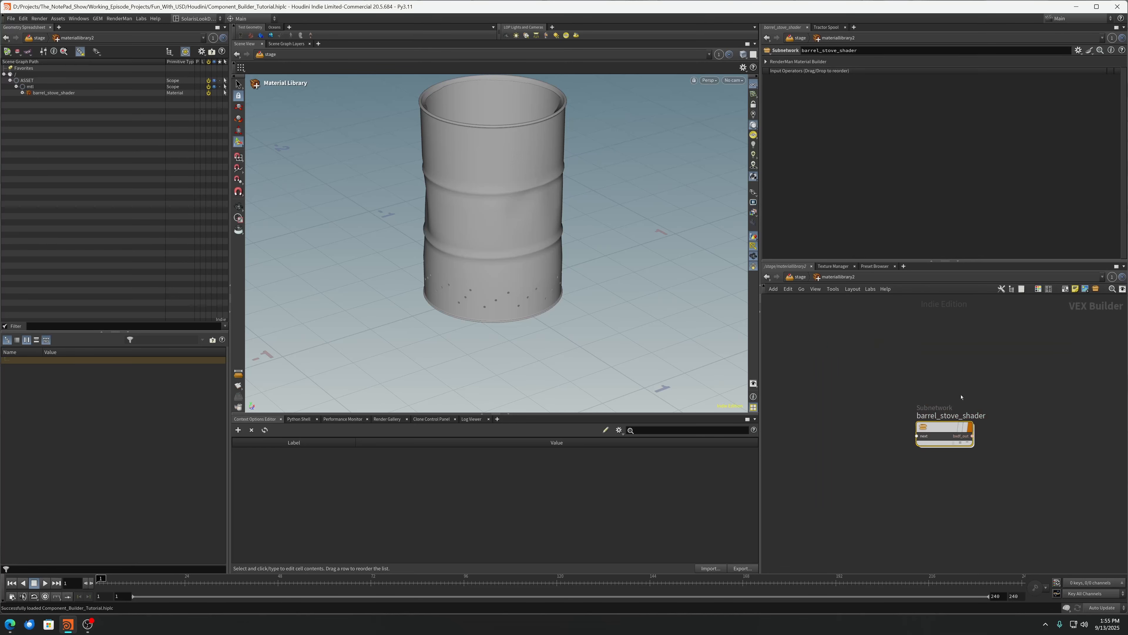
left_click_drag(949, 422, 956, 399)
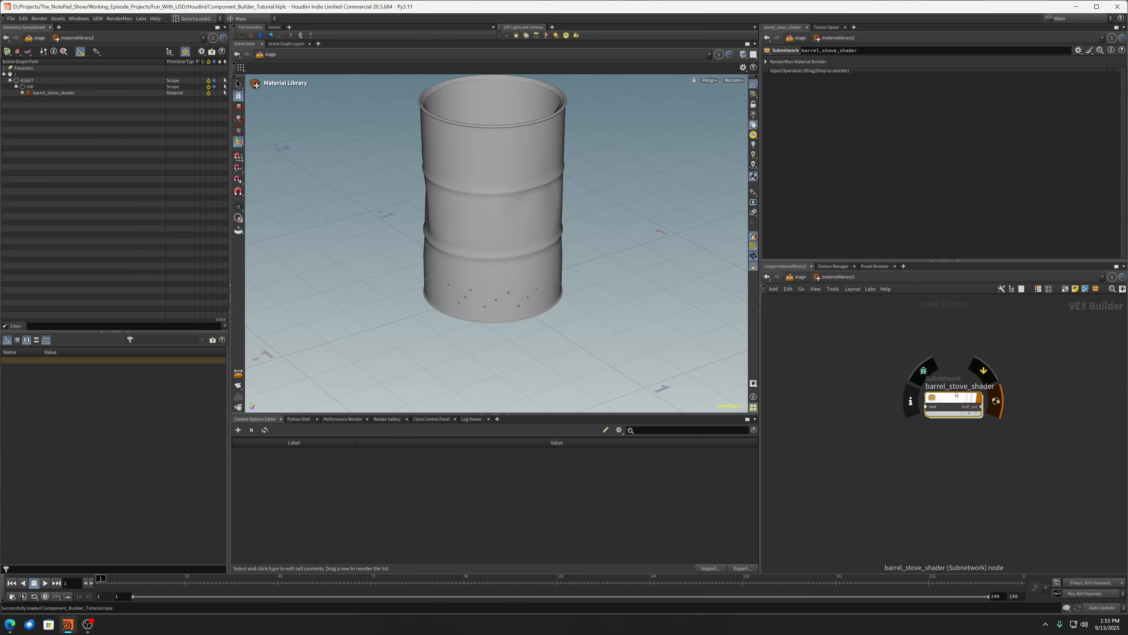
Add a RenderMan Material Builder (Hydra) node below barrel_stove_shader and delete it again
key("Tab")
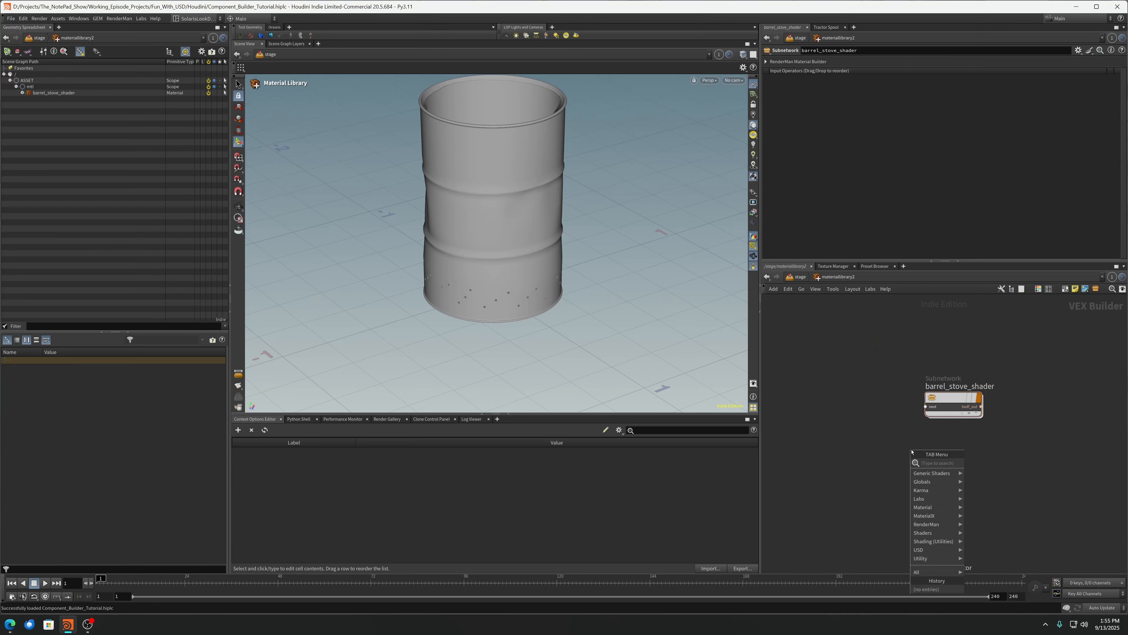
type("hydra")
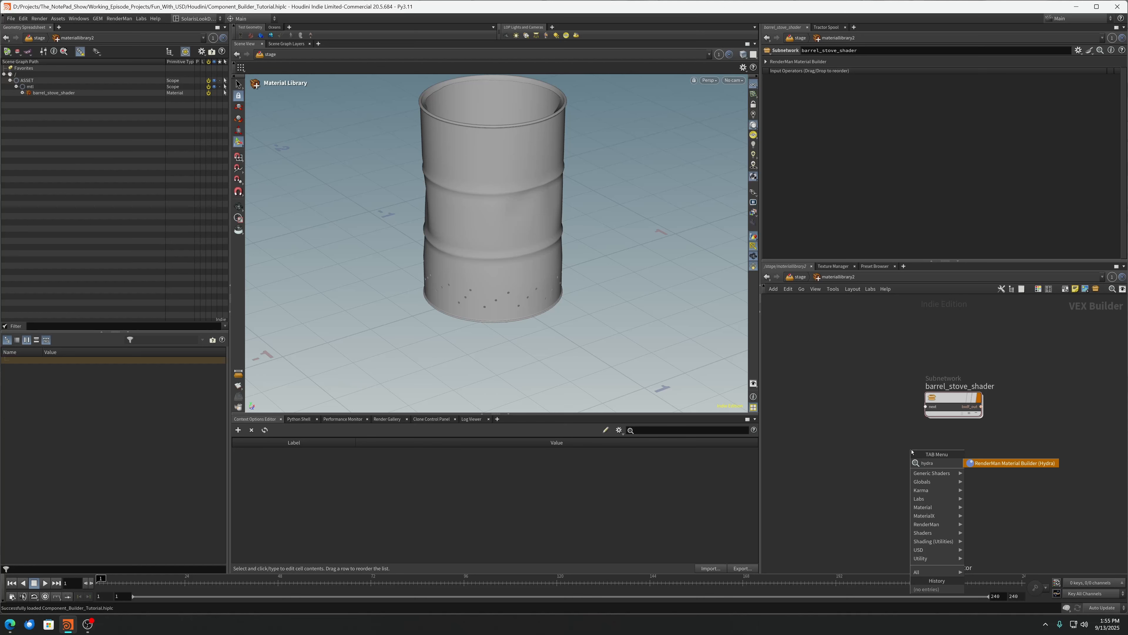
left_click(1031, 465)
left_click(955, 489)
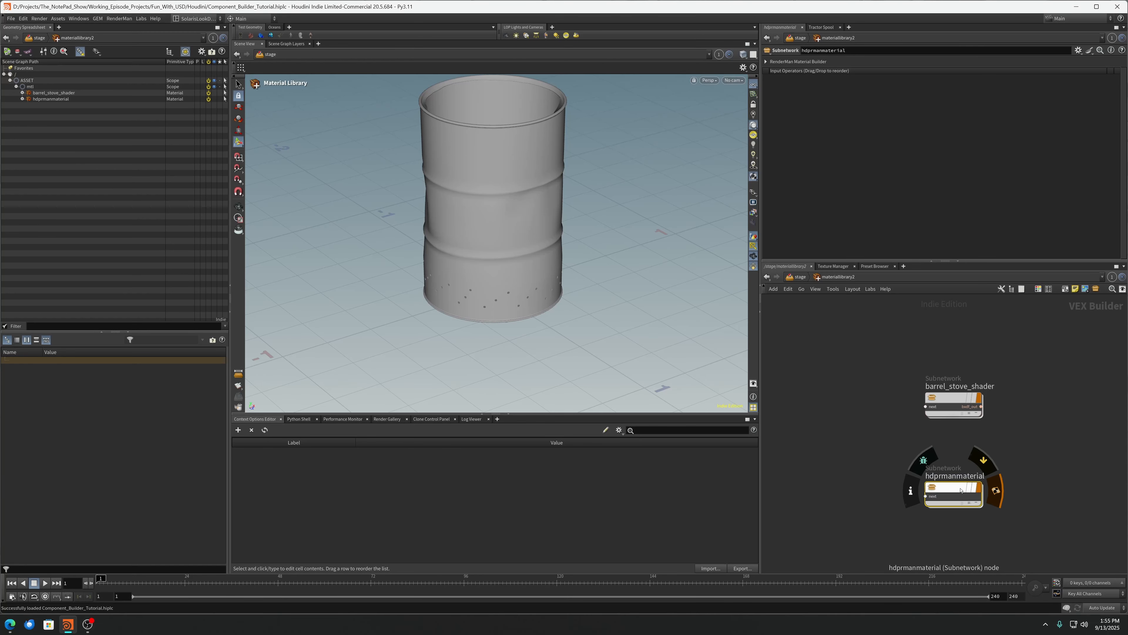
key("Delete")
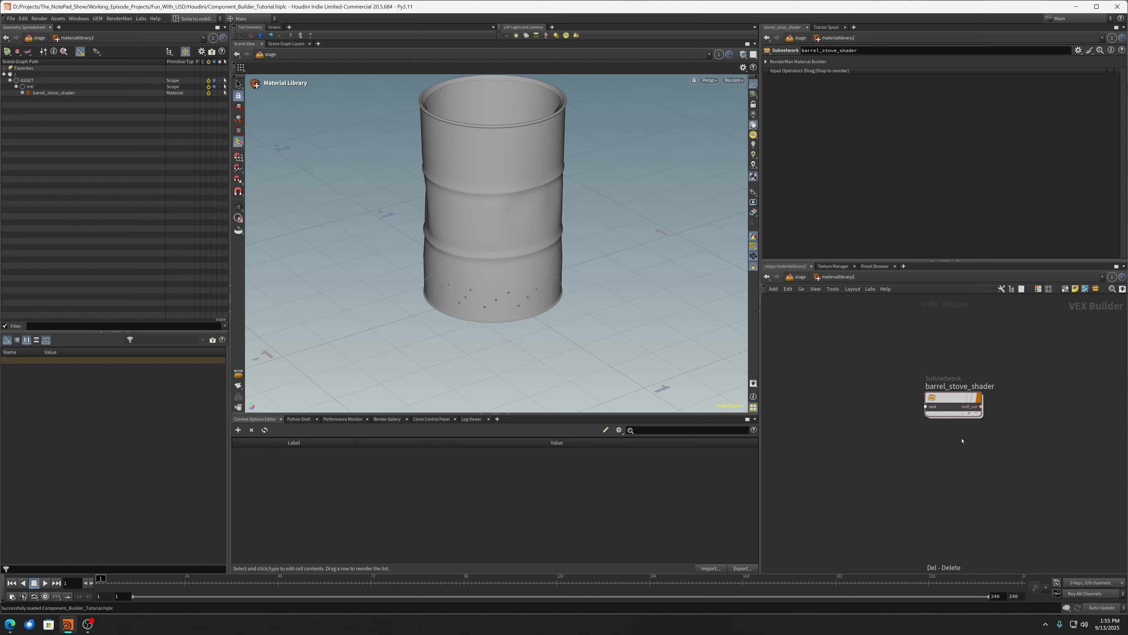
Open the barrel_stove_shader subnetwork and rearrange it, shifting pxrsurface1 away from the textures and placing suboutput1 and subinput1 beside it
double_click(955, 398)
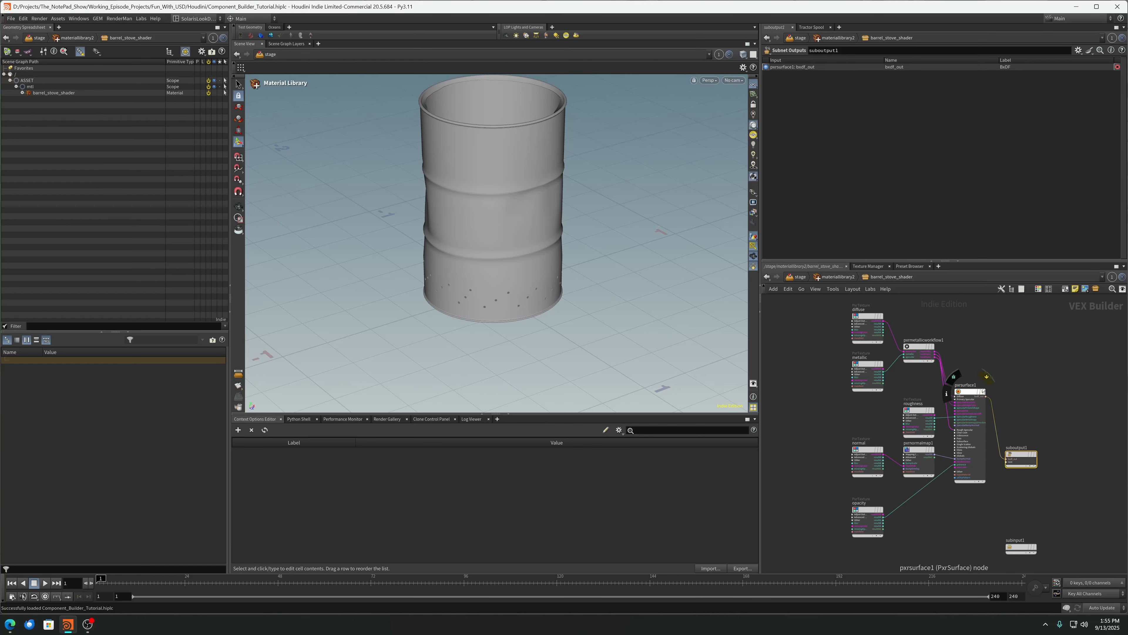
left_click_drag(1021, 455, 1041, 401)
mouse_move(972, 391)
left_click_drag(972, 392, 992, 389)
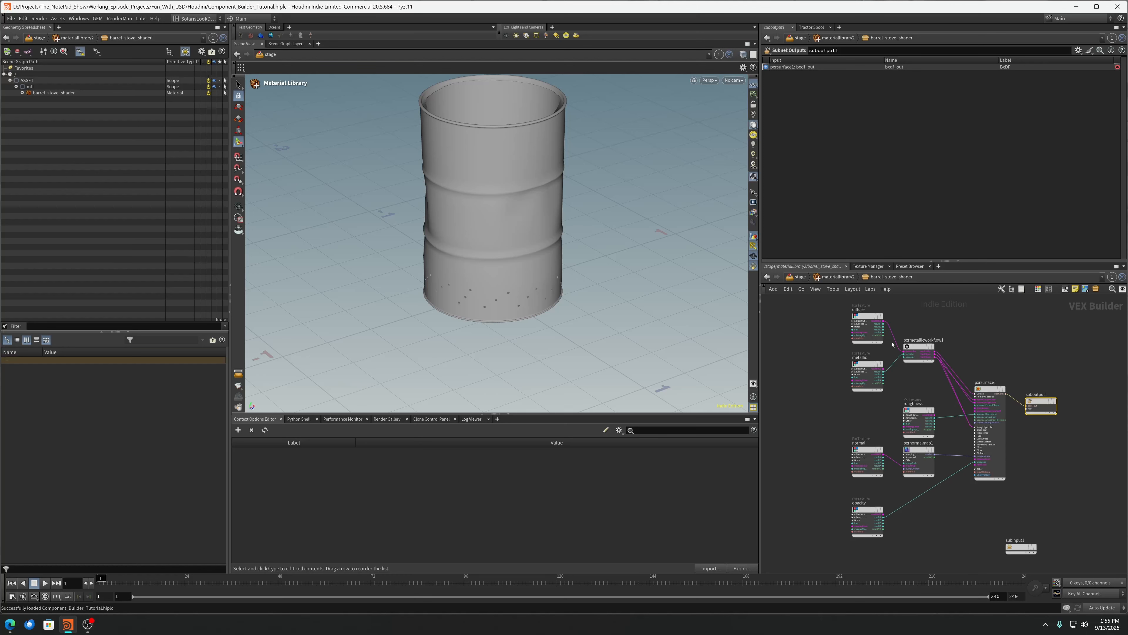
middle_click_drag(911, 375, 915, 380)
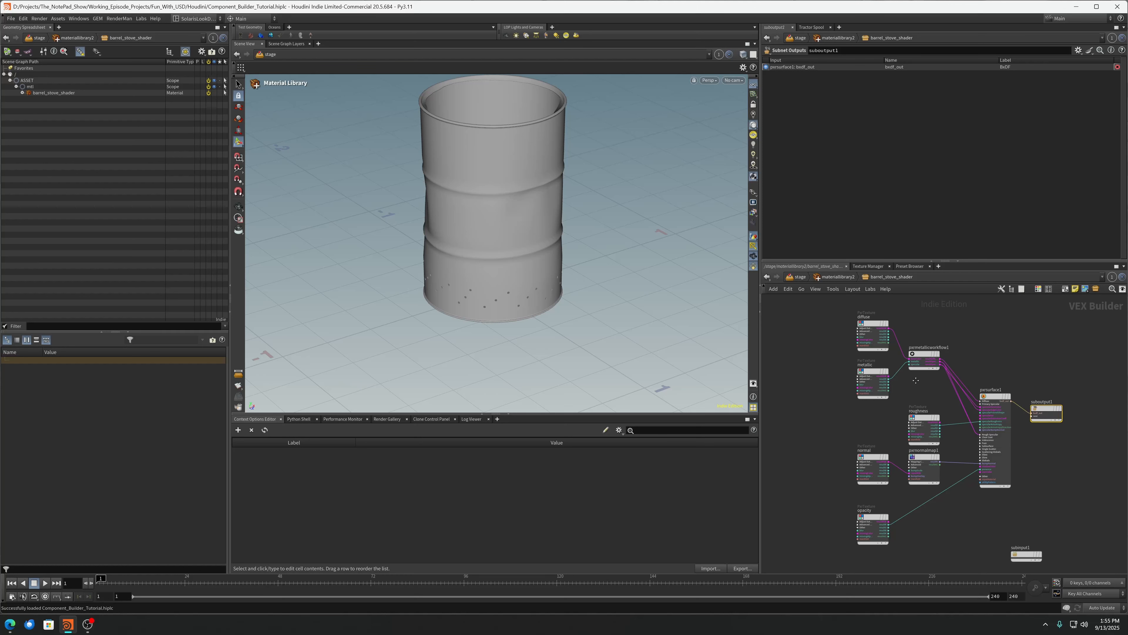
left_click_drag(1027, 556, 1047, 452)
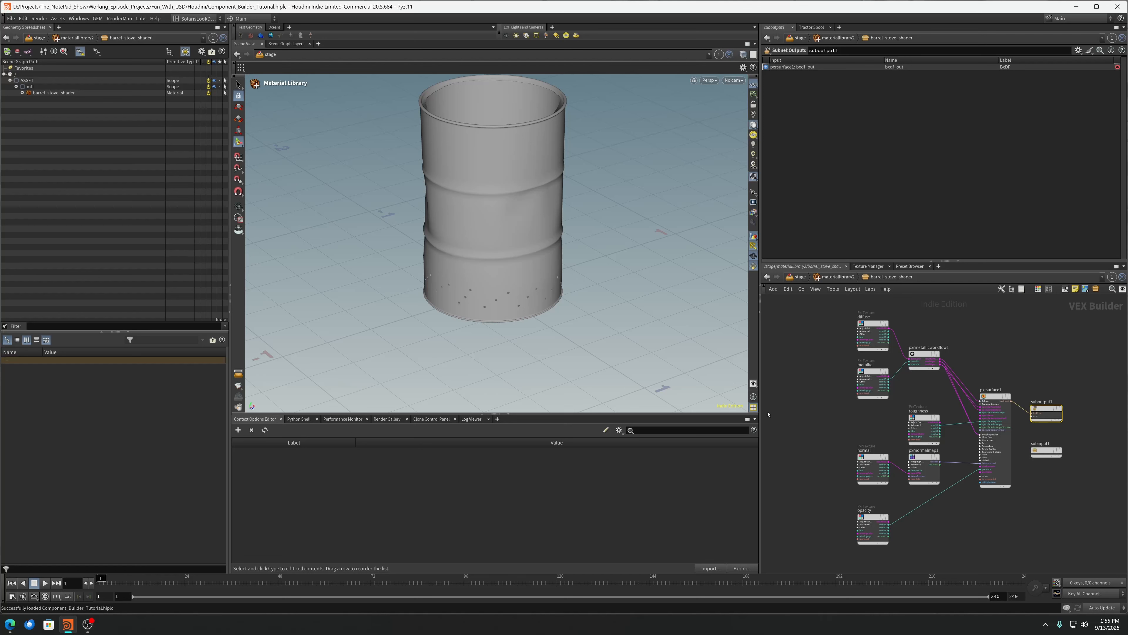
Examine the parameters of the pxrmetallicworkflow1 node fed by the diffuse and metallic textures
left_click(928, 356)
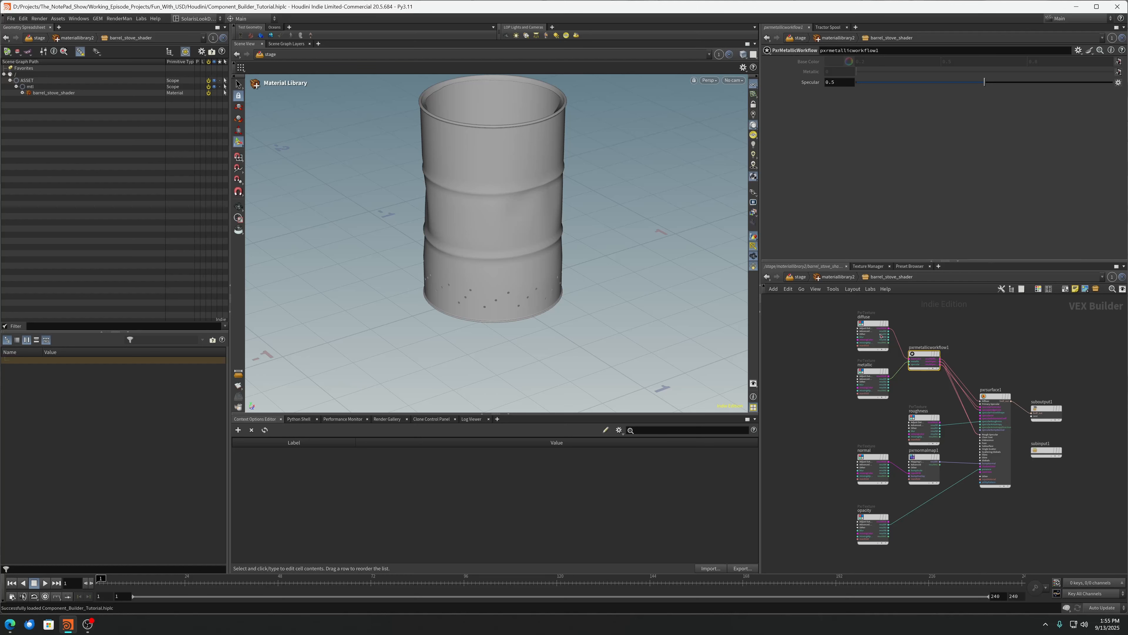
mouse_move(901, 370)
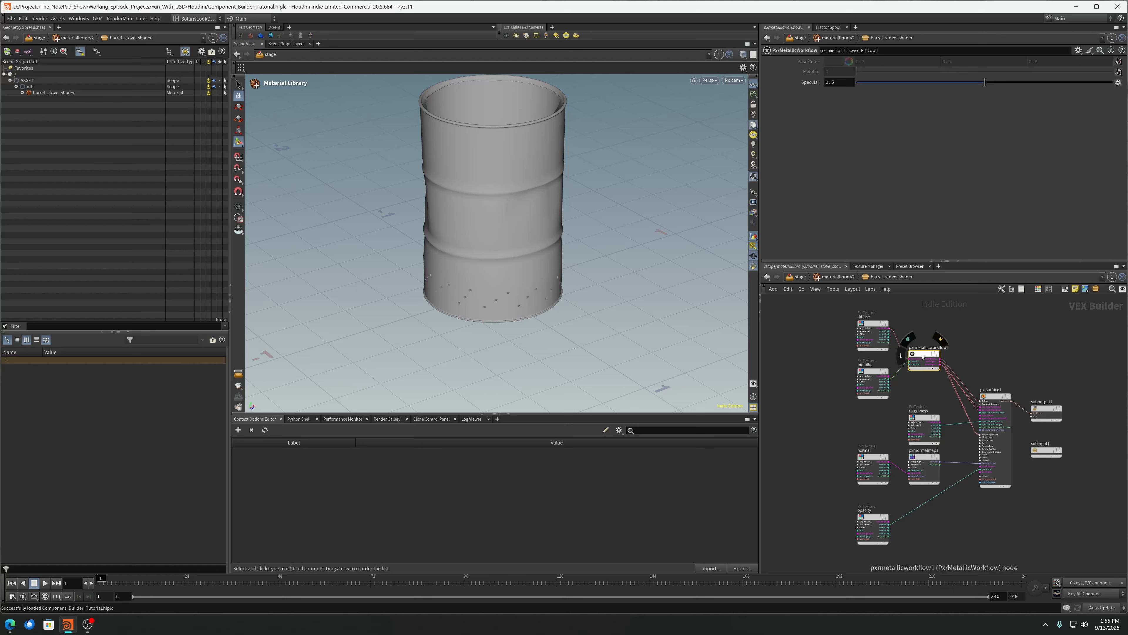
Select the diffuse texture node and inspect the texture files in the barrel_stove_8k textures folder, including the converted diffuse .tex file
left_click(874, 325)
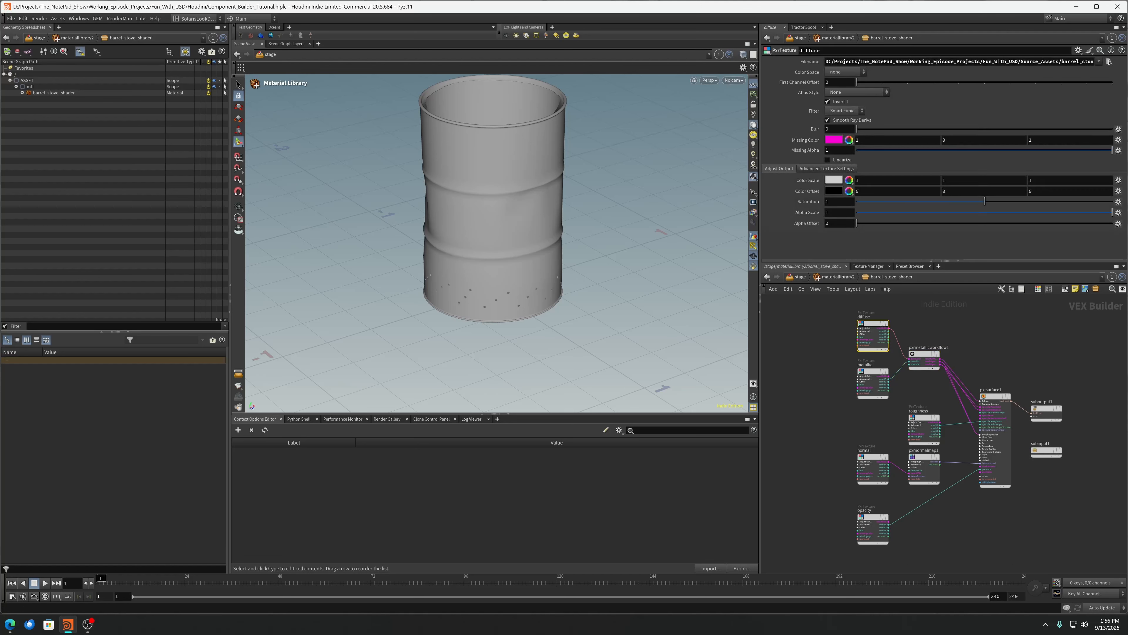
left_click(1108, 60)
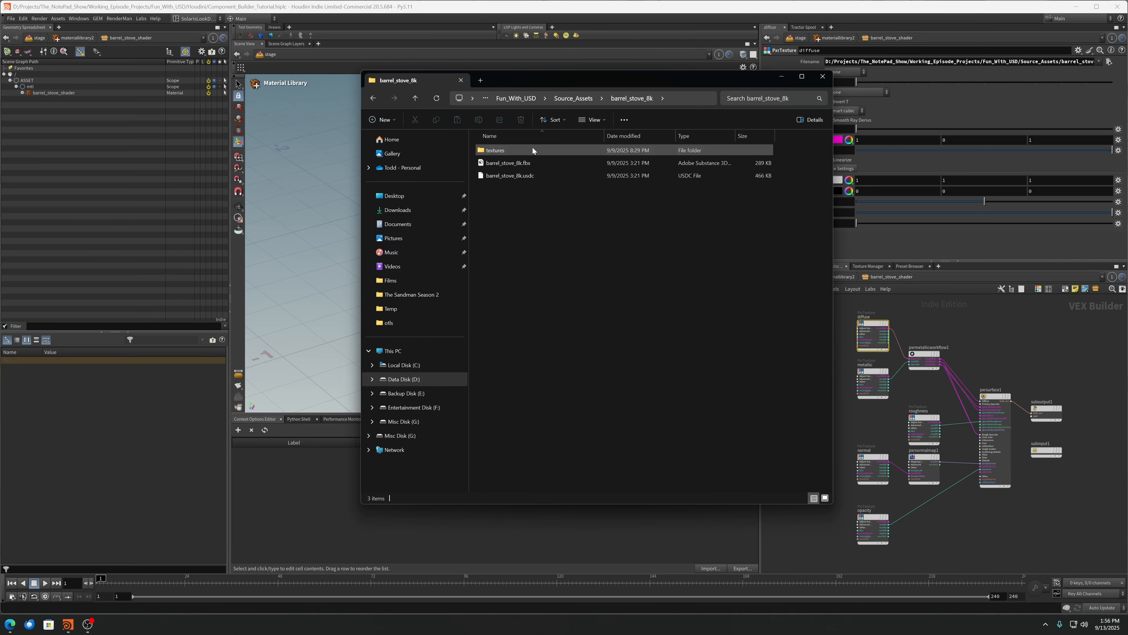
double_click(531, 150)
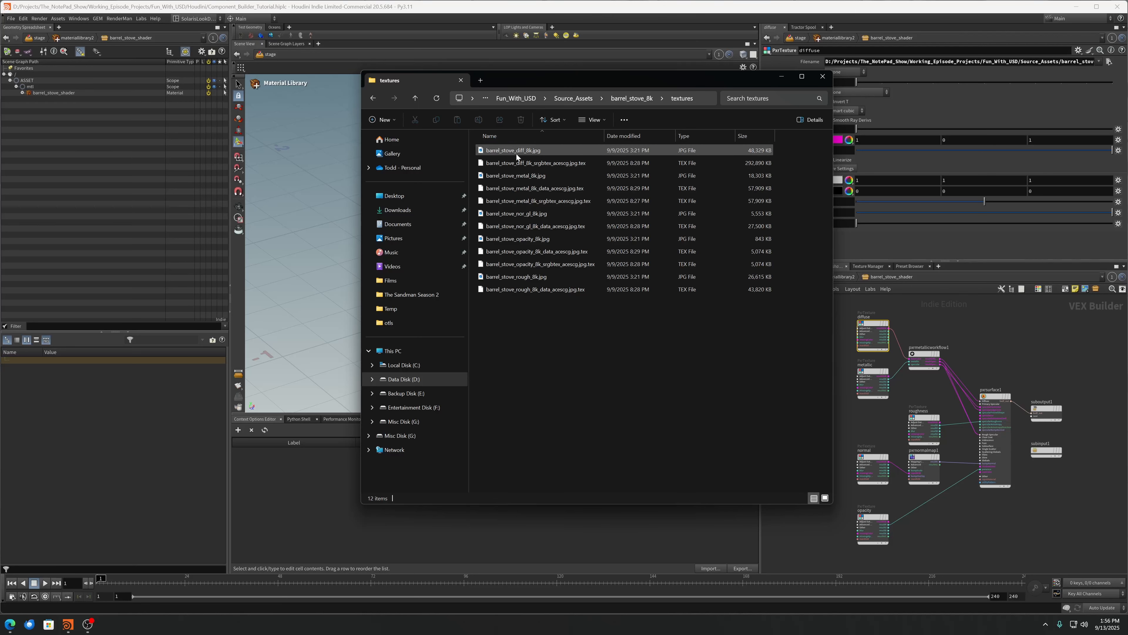
left_click(540, 162)
left_click_drag(683, 75, 538, 89)
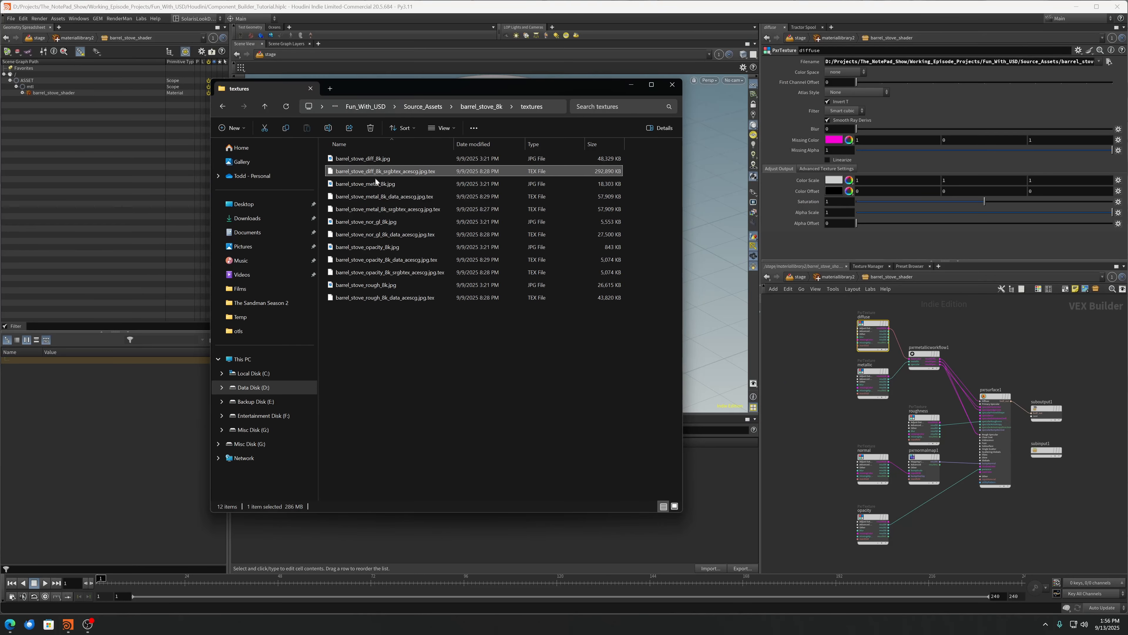
Check the metallic, roughness and opacity texture nodes and compare them with the data and srgbtex .tex files in the textures folder
left_click(876, 373)
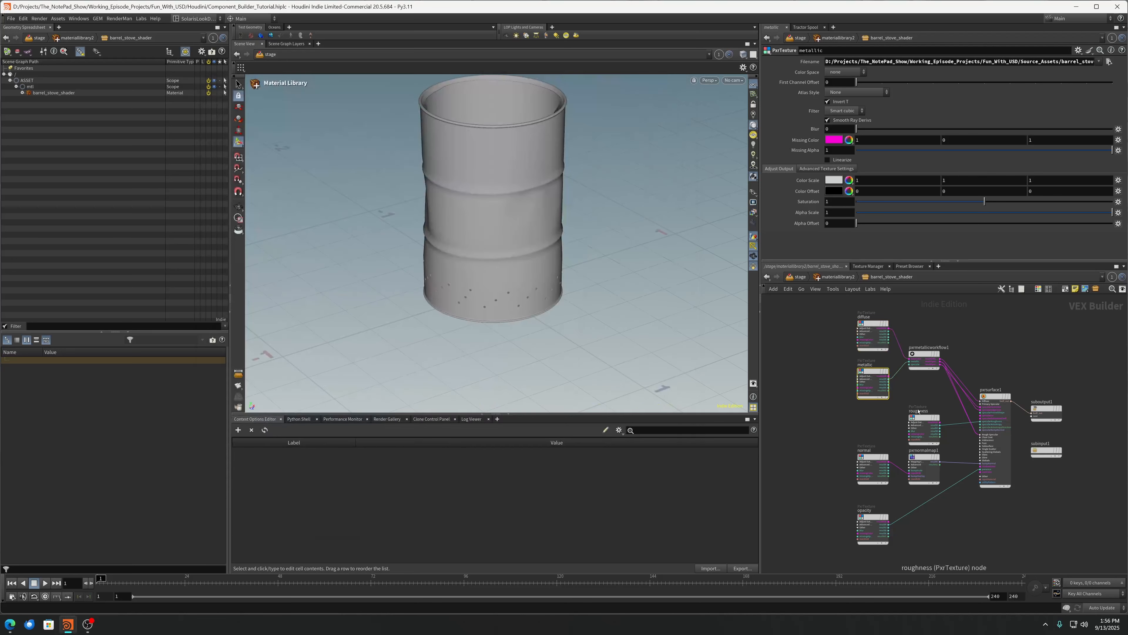
left_click(926, 418)
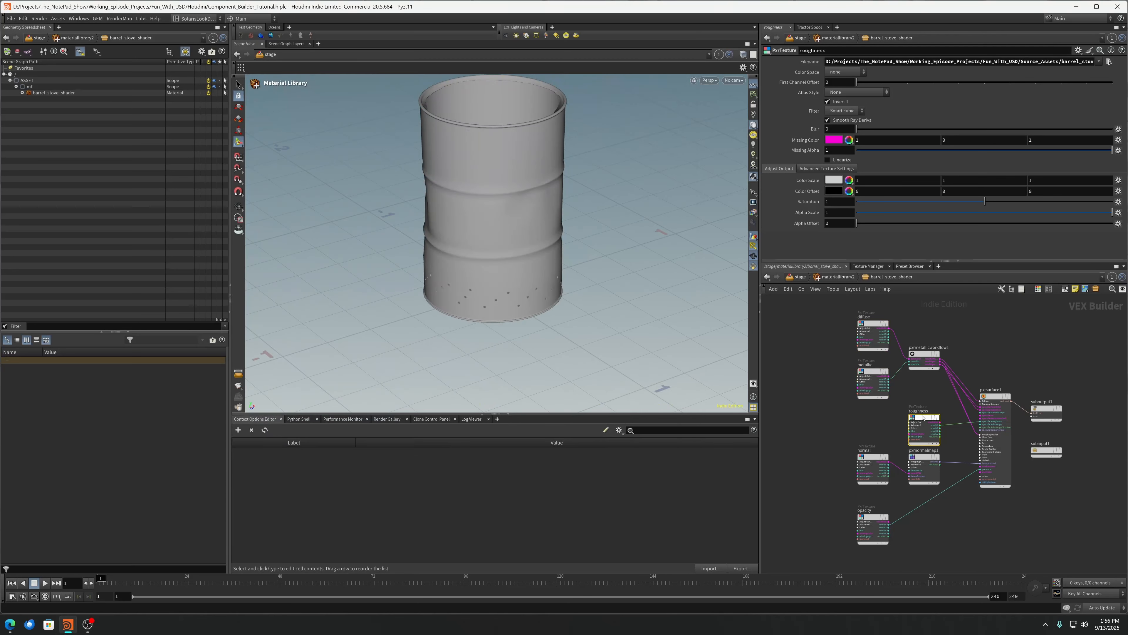
left_click(873, 518)
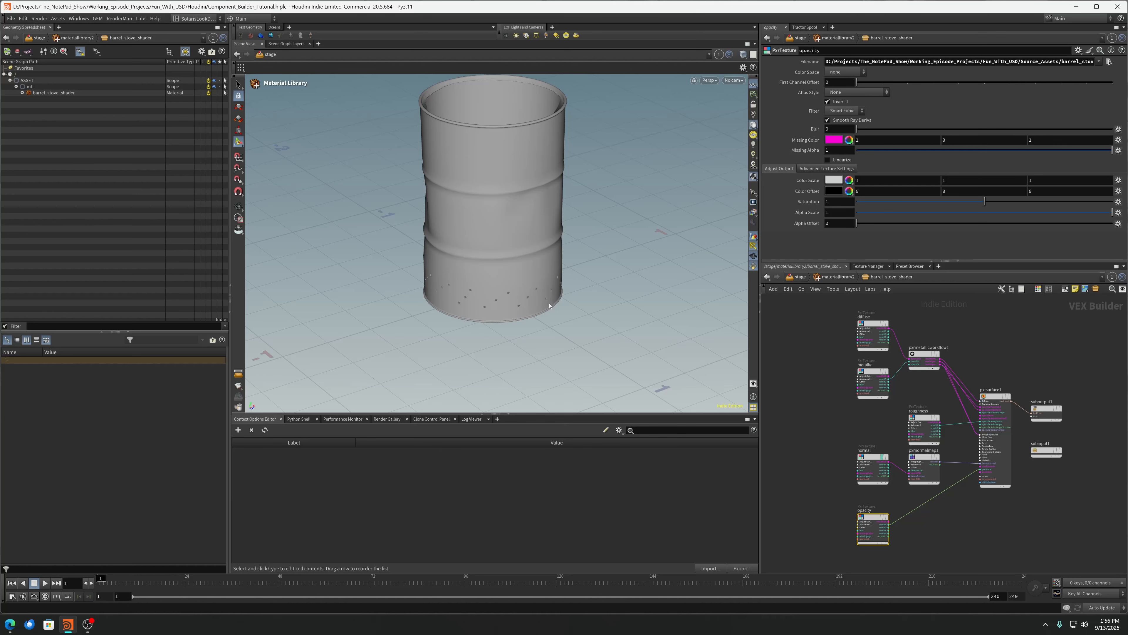
key("alt+Tab")
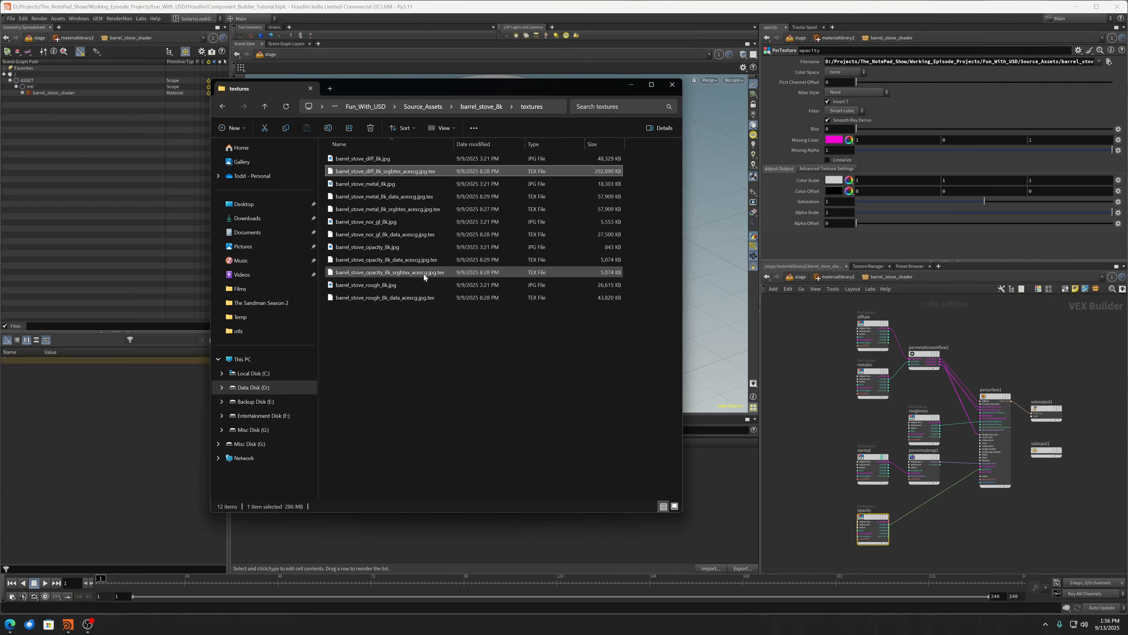
left_click_drag(515, 85, 329, 101)
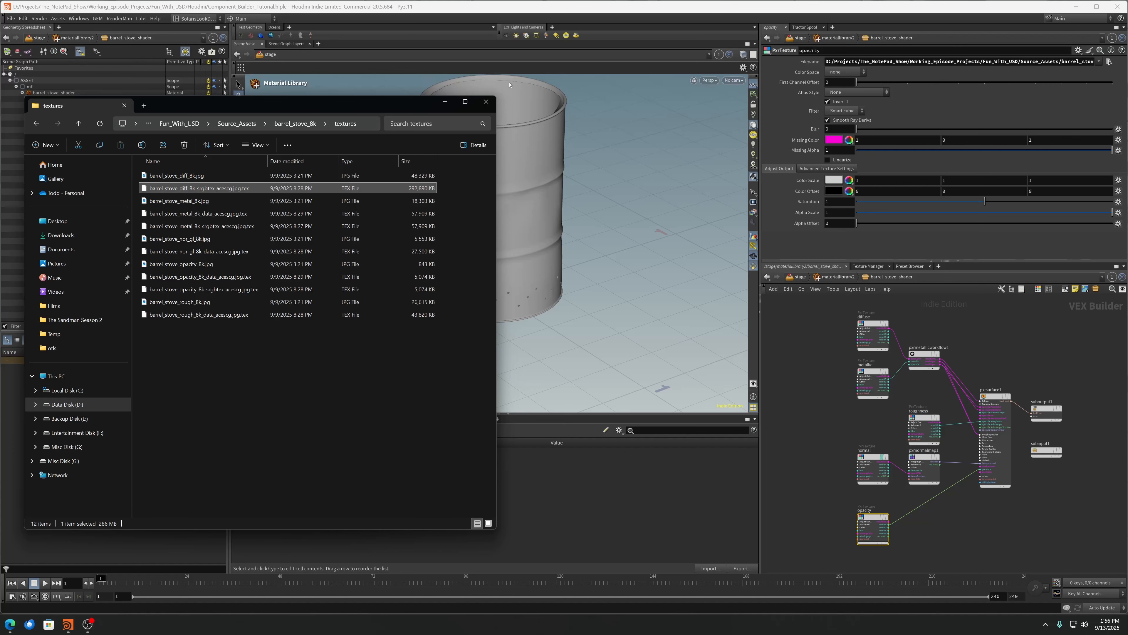
left_click_drag(431, 105, 453, 185)
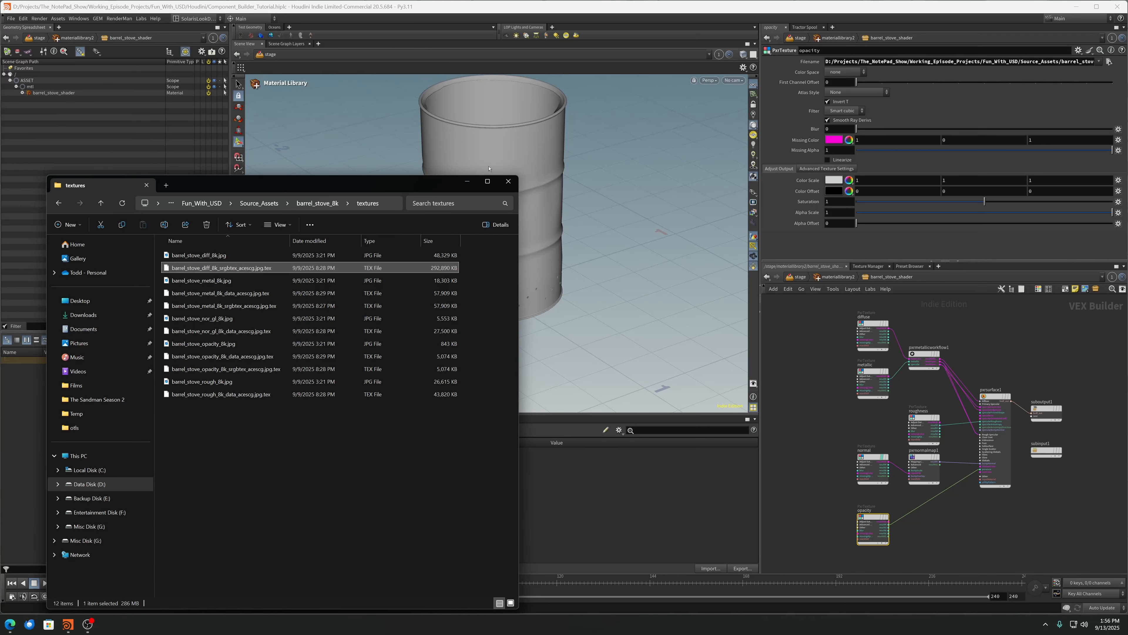
left_click_drag(426, 185, 478, 115)
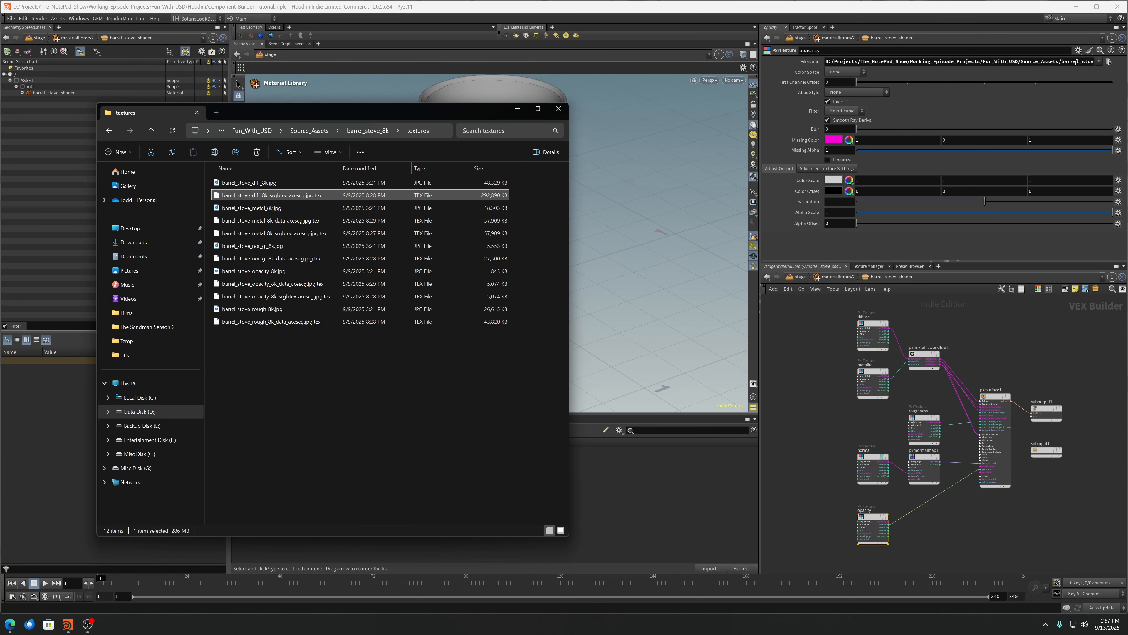
Examine the color space choices and the file path of the diffuse texture node
left_click(871, 324)
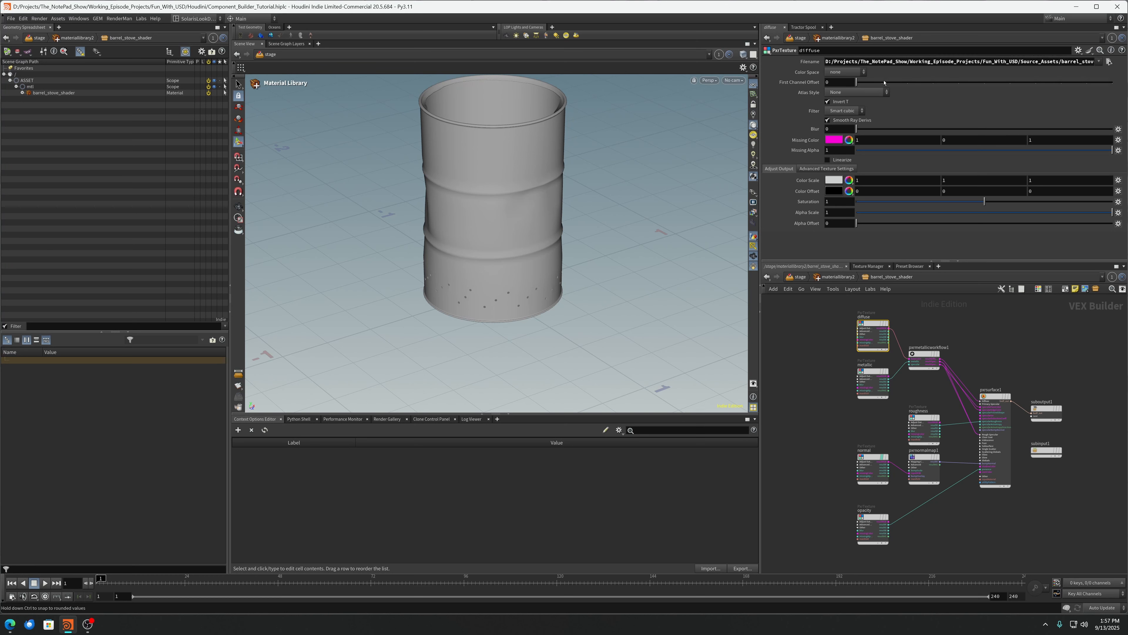
left_click(853, 72)
left_click(846, 78)
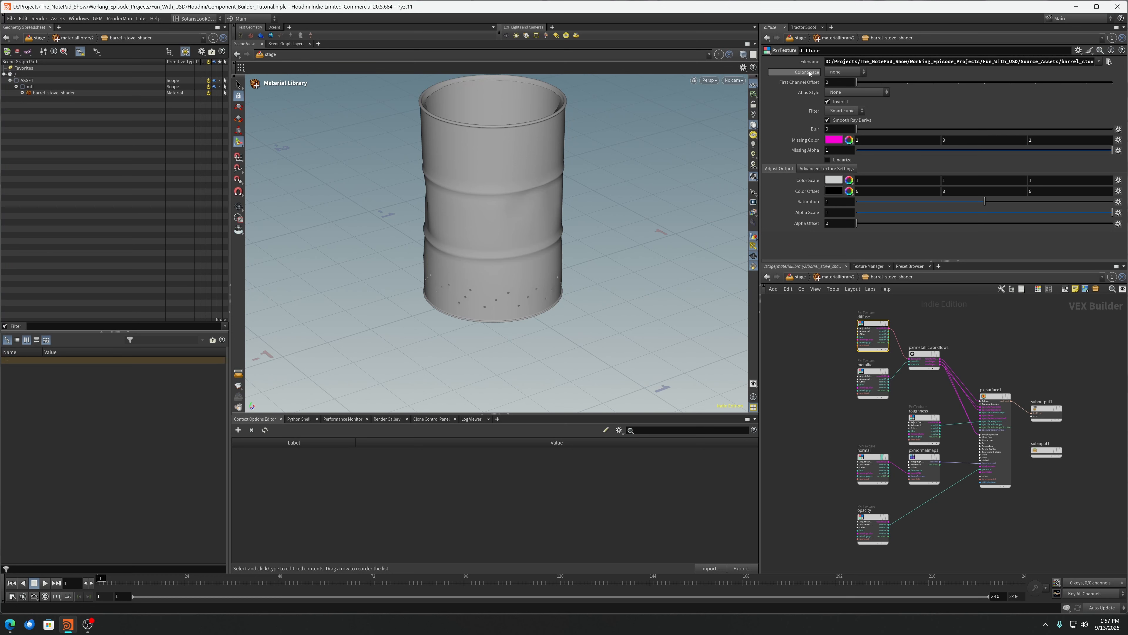
left_click(844, 72)
left_click(844, 73)
left_click_drag(1062, 62, 1100, 63)
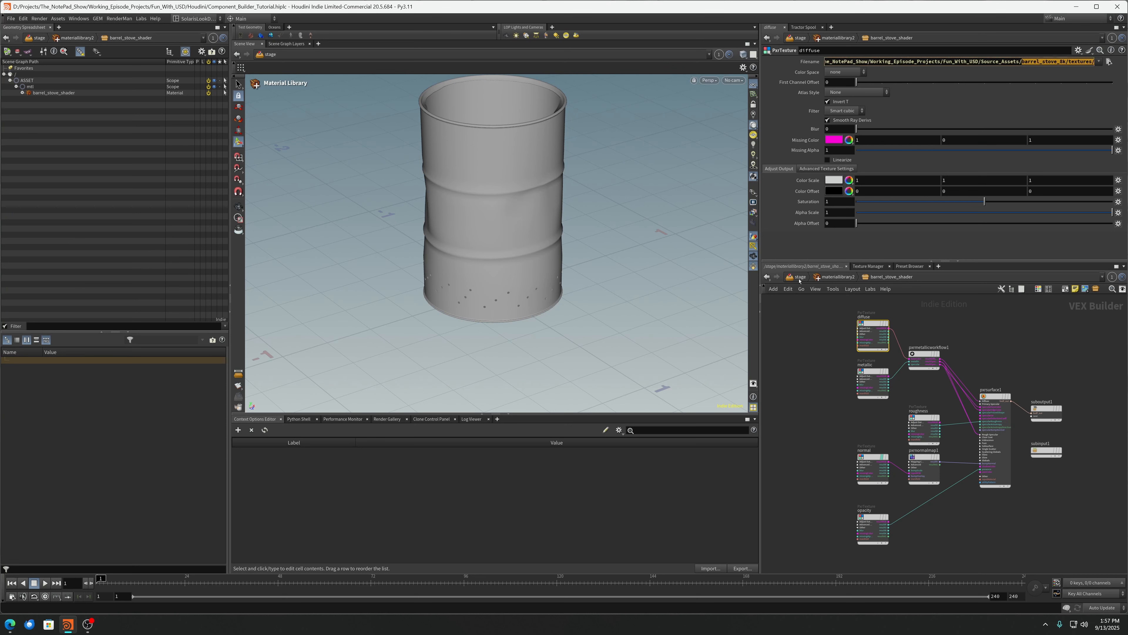
Return to the stage network and move materiallibrary2 closer to barrel_stove_geo
left_click(825, 277)
left_click(798, 276)
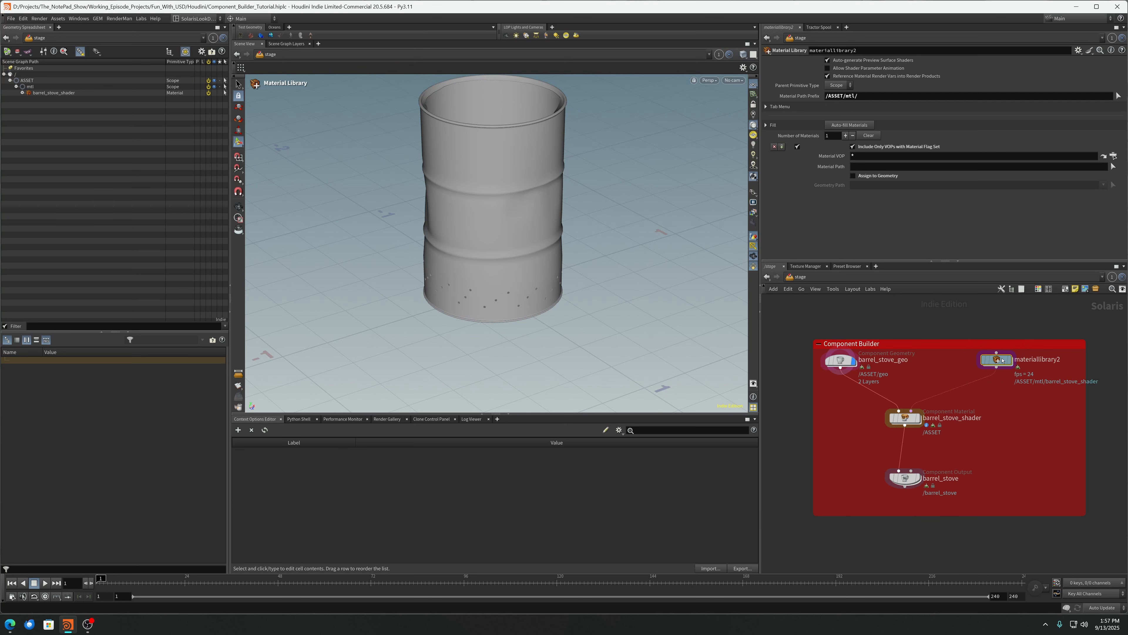
left_click_drag(1004, 362, 978, 361)
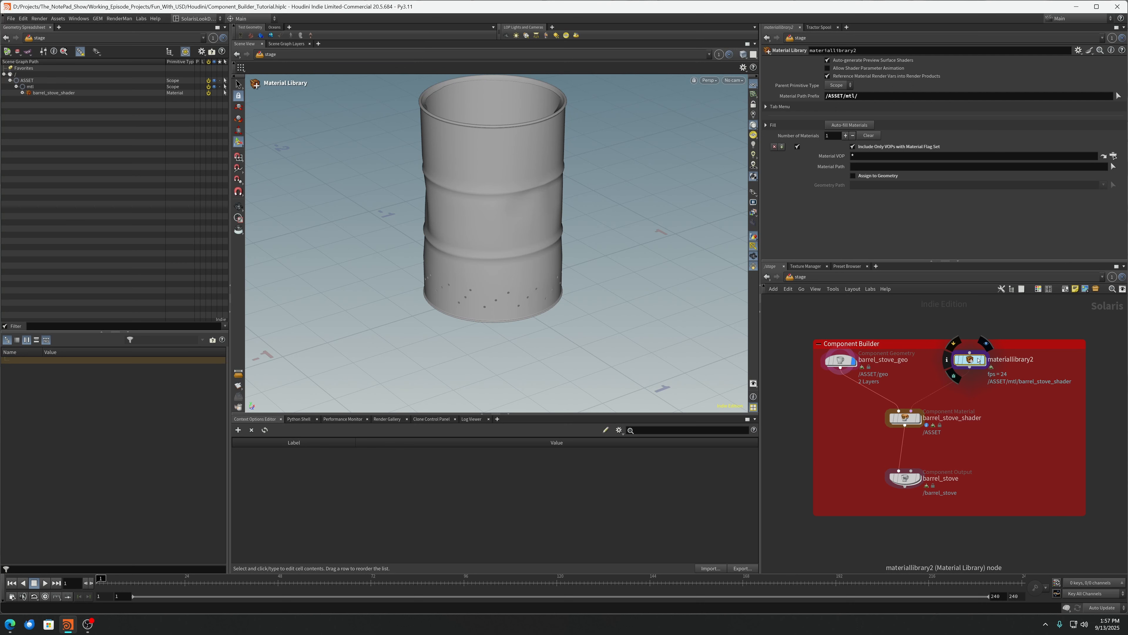
left_click_drag(978, 361, 976, 361)
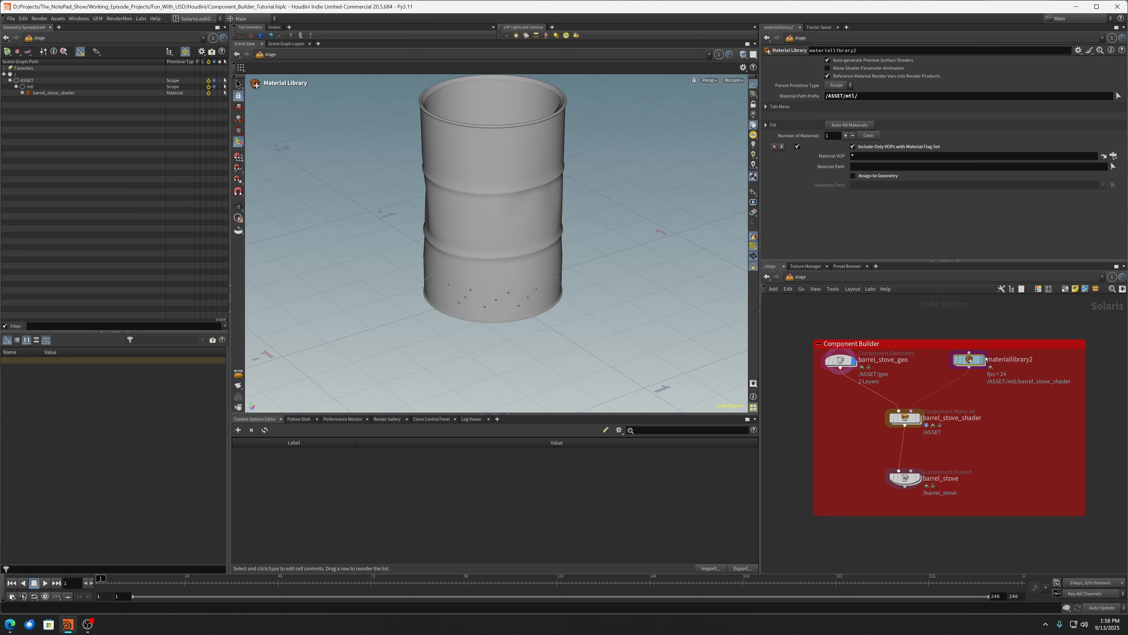
Try reverting the material path prefix of materiallibrary2 to its default, and undo the reversion
mouse_move(977, 359)
left_click(866, 96)
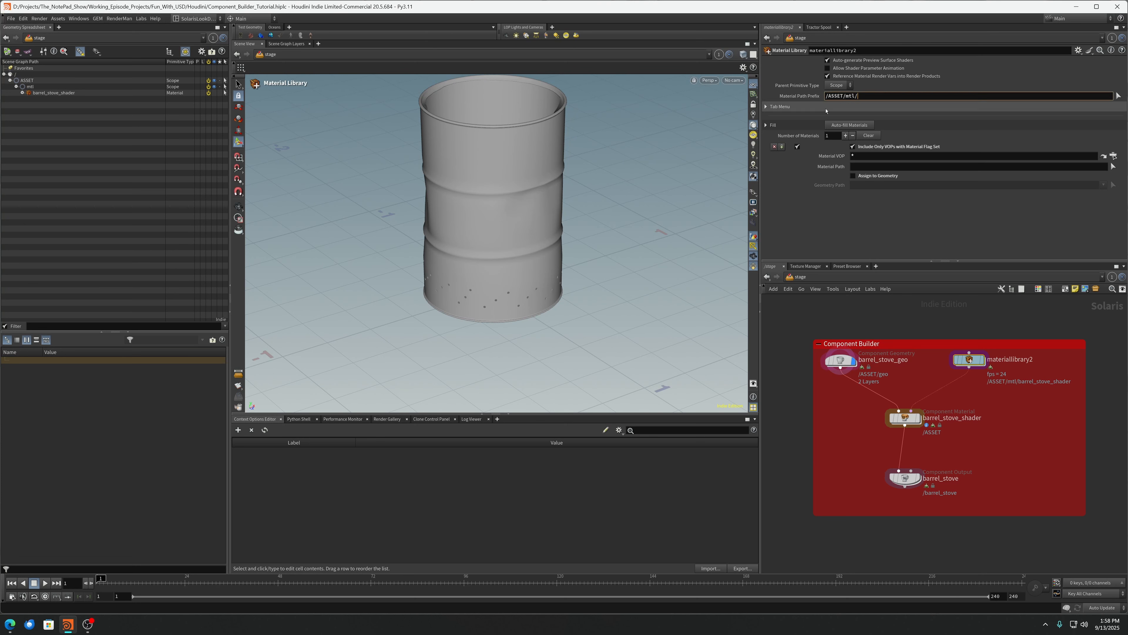
right_click(799, 96)
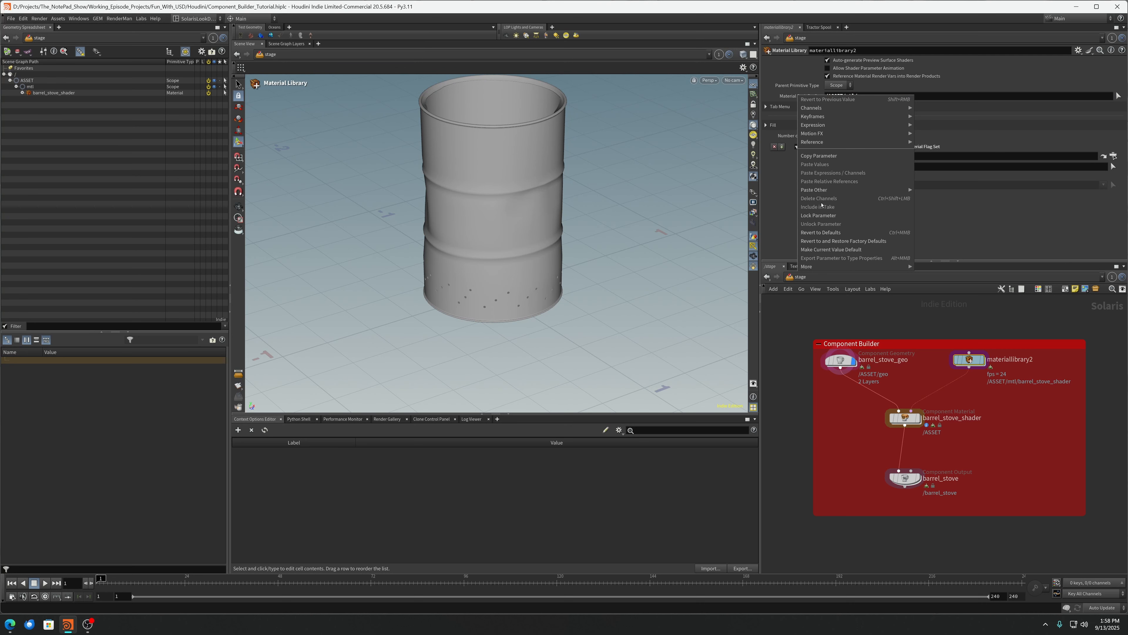
left_click(821, 232)
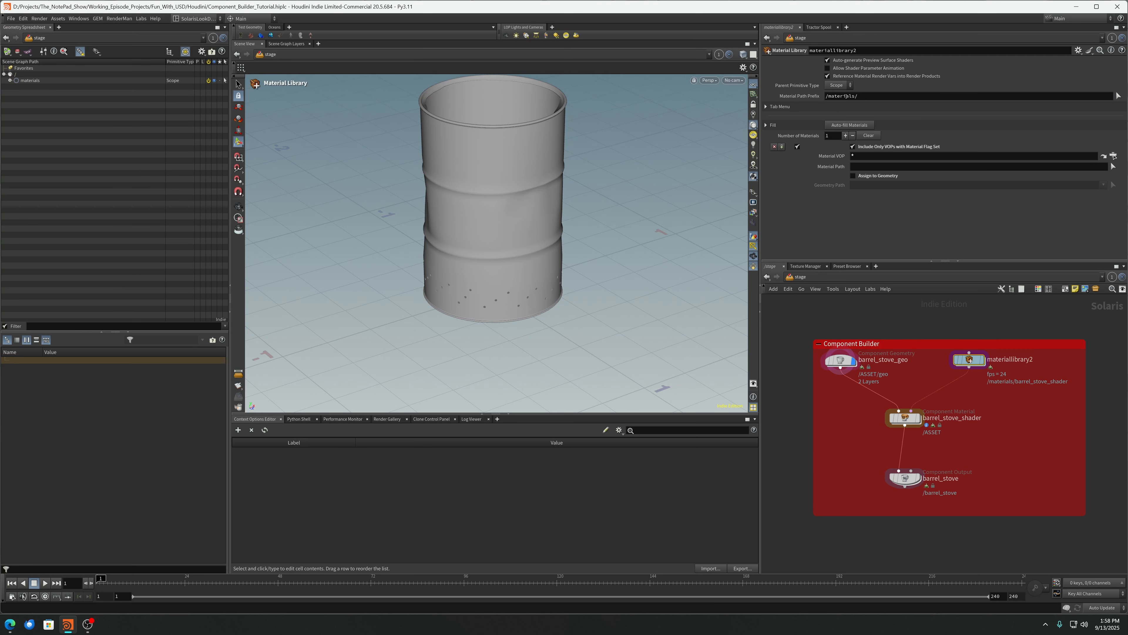
left_click(24, 18)
left_click(35, 26)
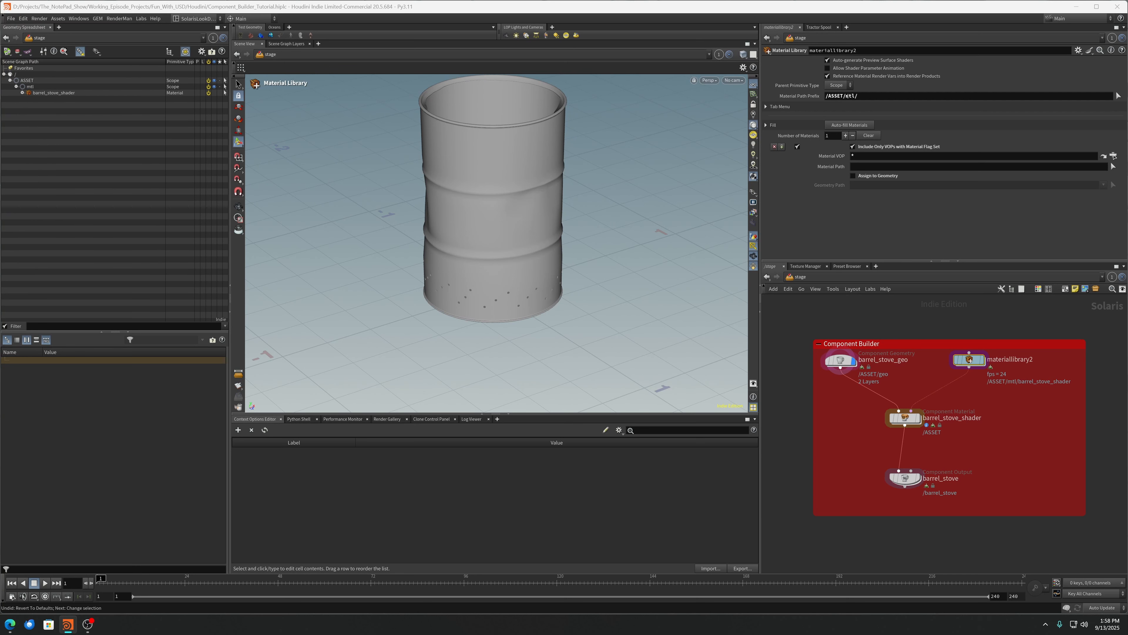
left_click(863, 96)
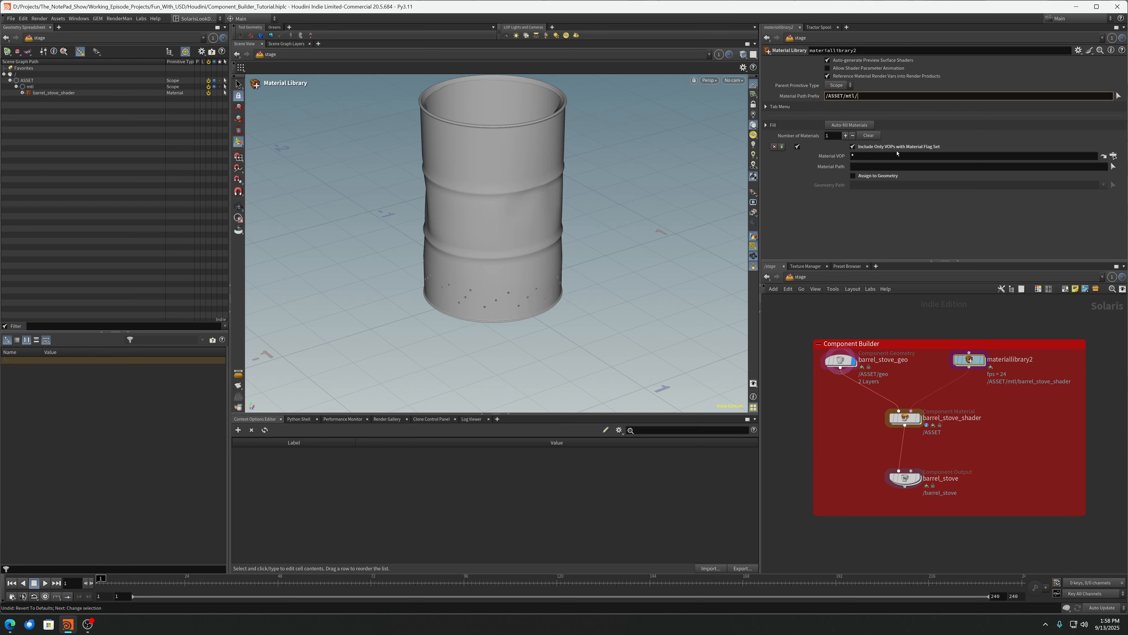
Examine the barrel_stove_shader Component Material's assignment, comparing its primitive and material paths with the mesh and material in the scene graph
left_click(914, 416)
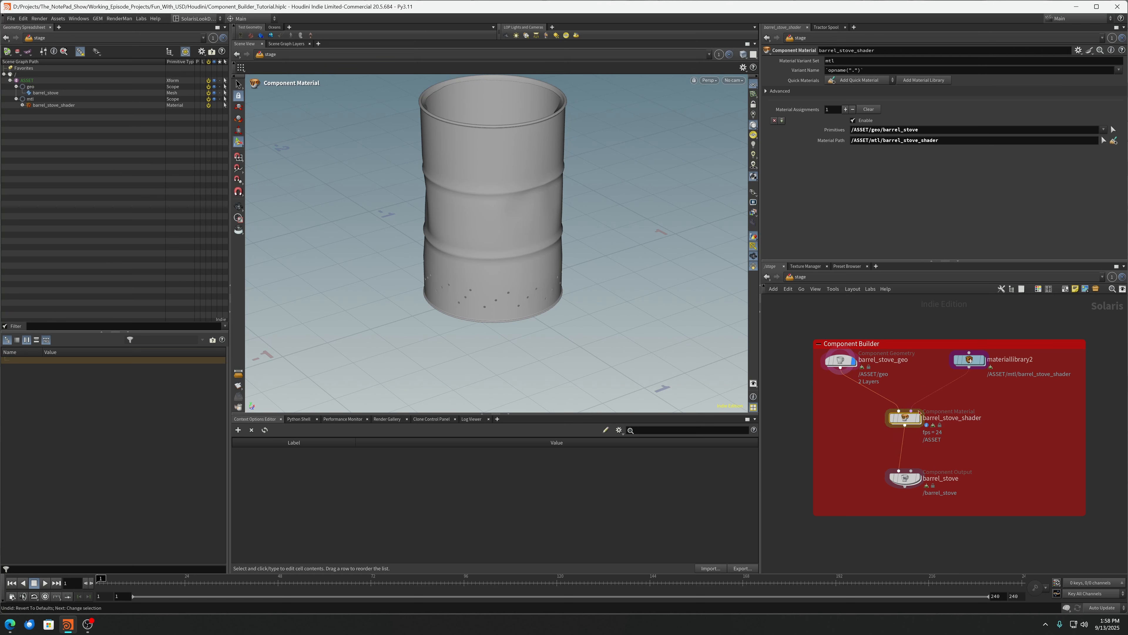
mouse_move(912, 418)
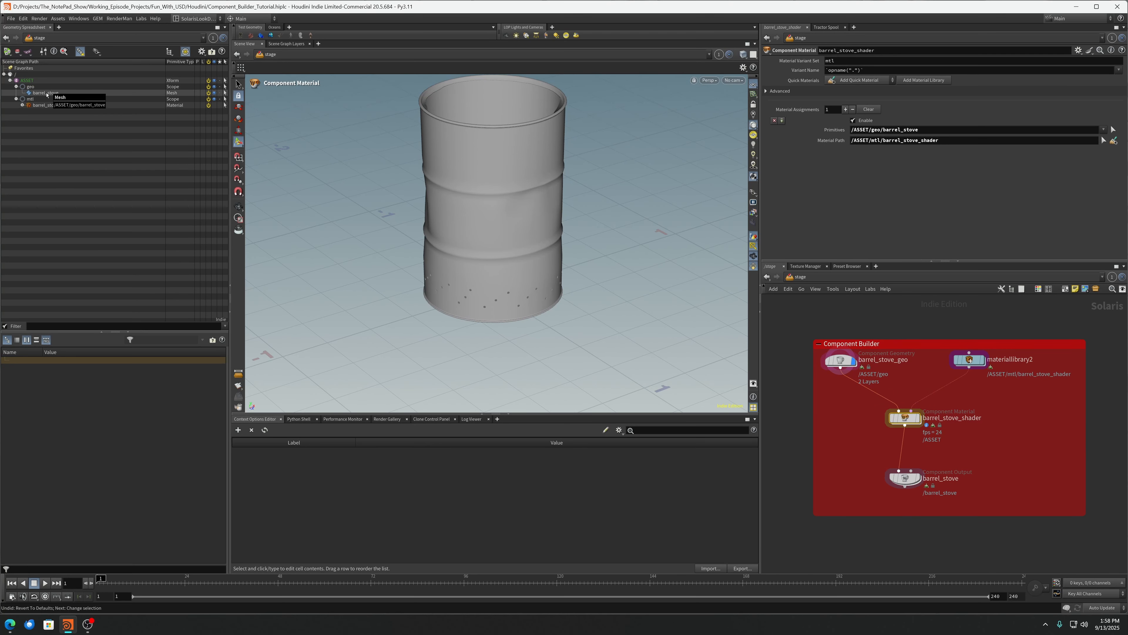
left_click(47, 94)
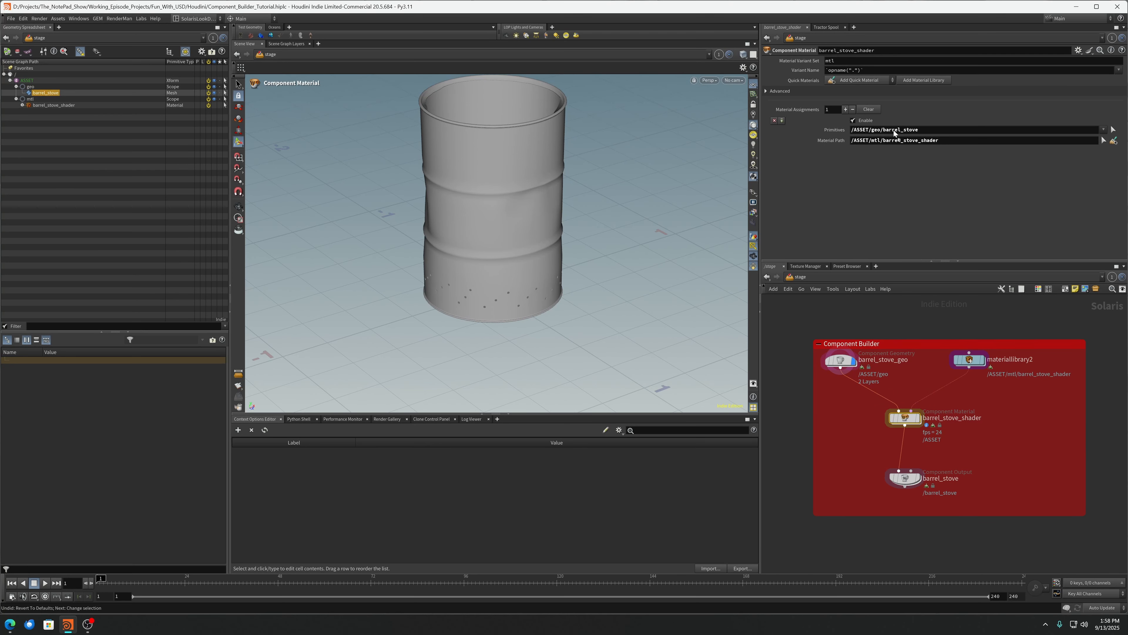
left_click(93, 106)
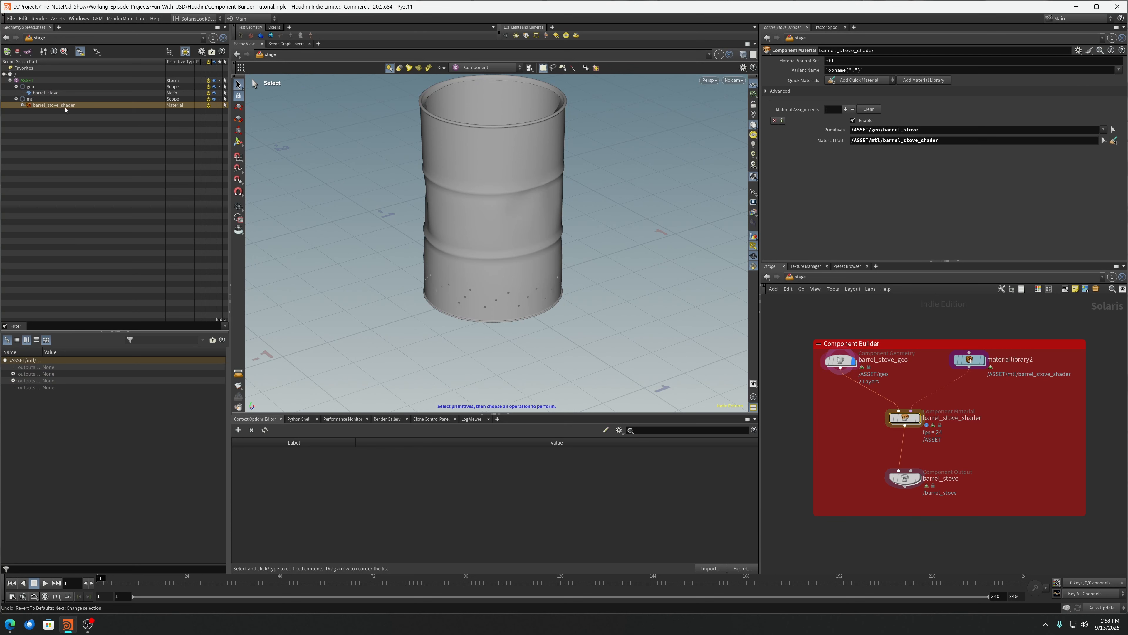
left_click(65, 111)
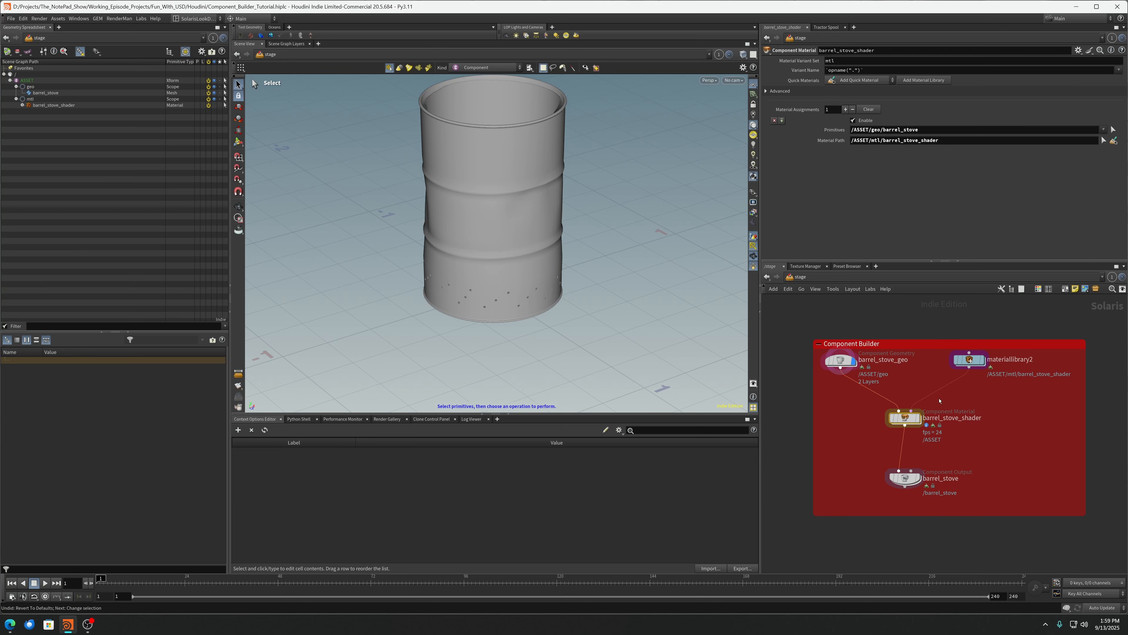
Display the barrel_stove_shader node's result in the viewport, and collapse and re-expand the geo and mtl scopes in the scene graph
left_click(914, 419)
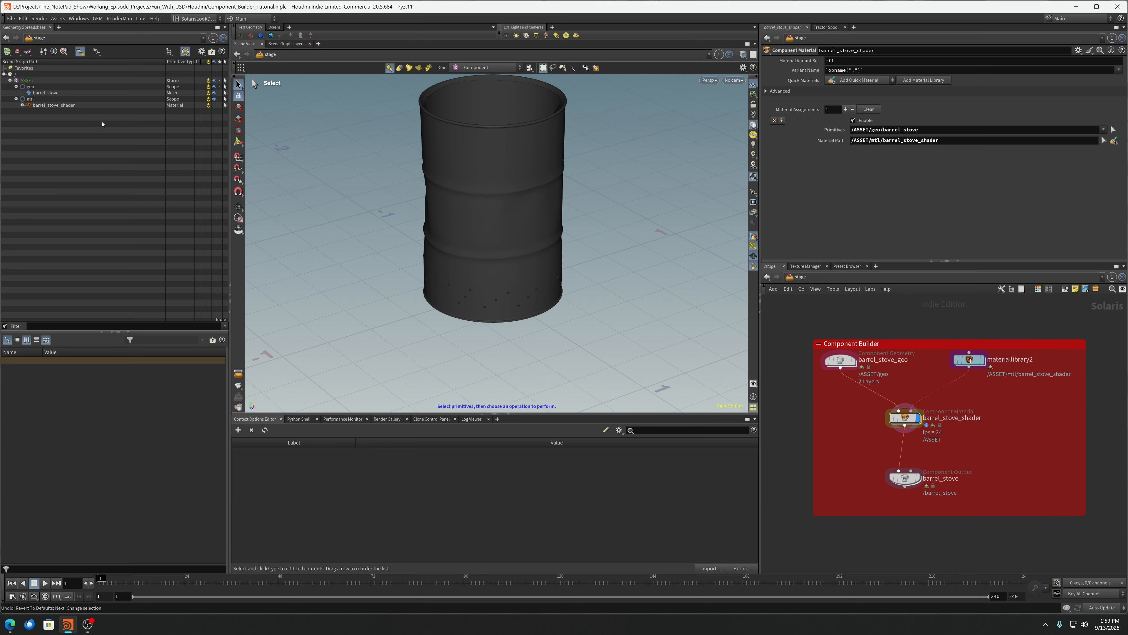
left_click(15, 99)
left_click(16, 87)
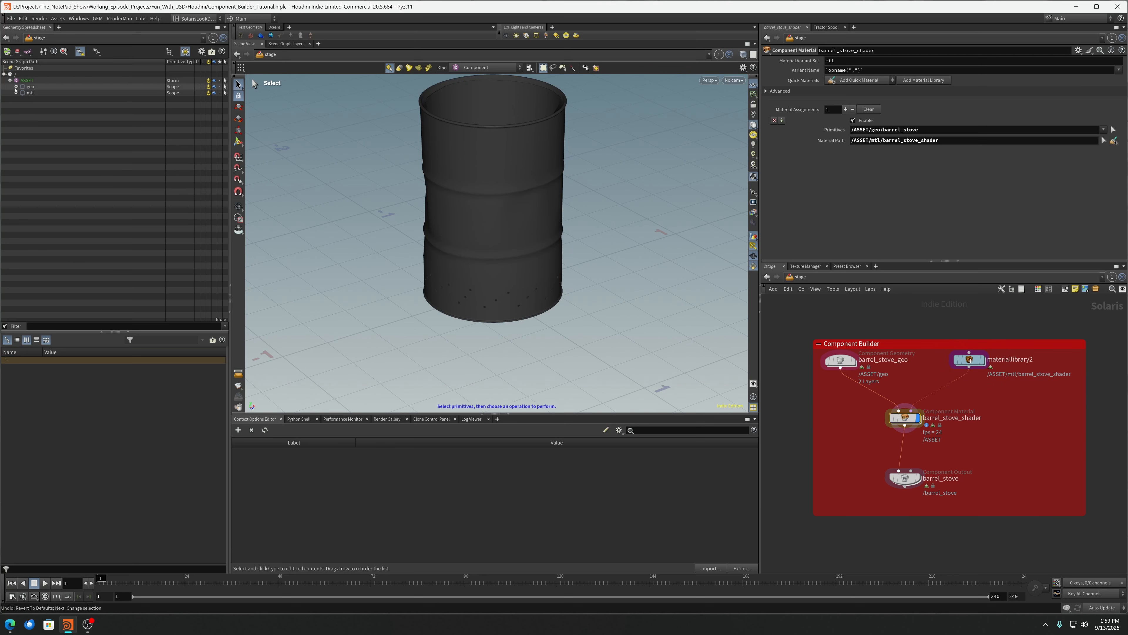
left_click(16, 93)
left_click(16, 86)
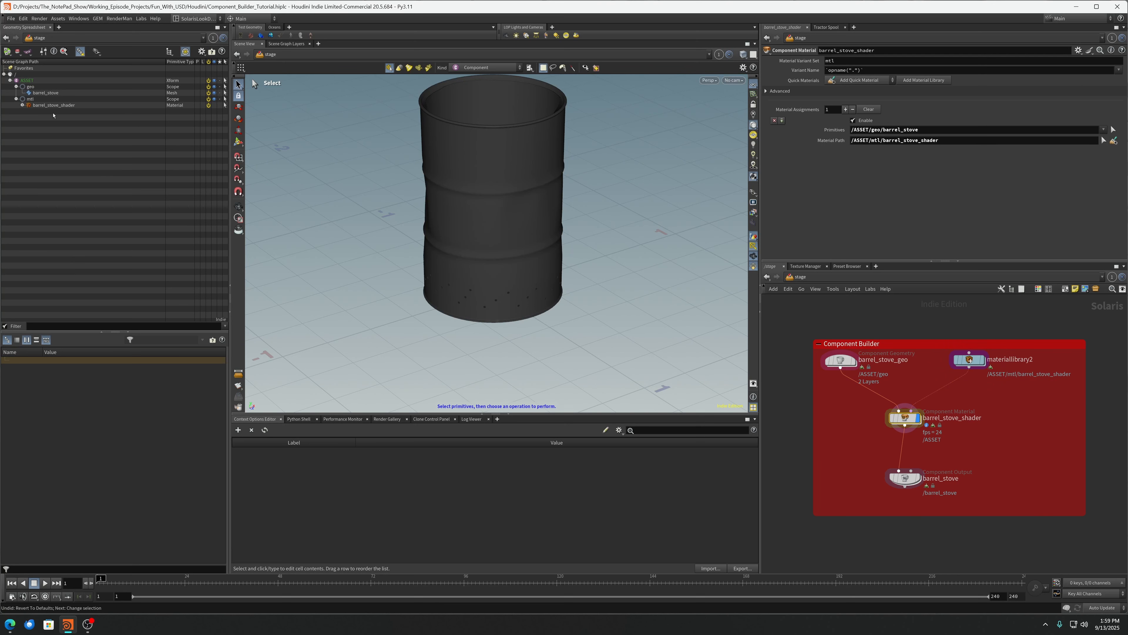
Display the barrel_stove Component Output node's result and review its advanced, caching and export options
left_click(916, 479)
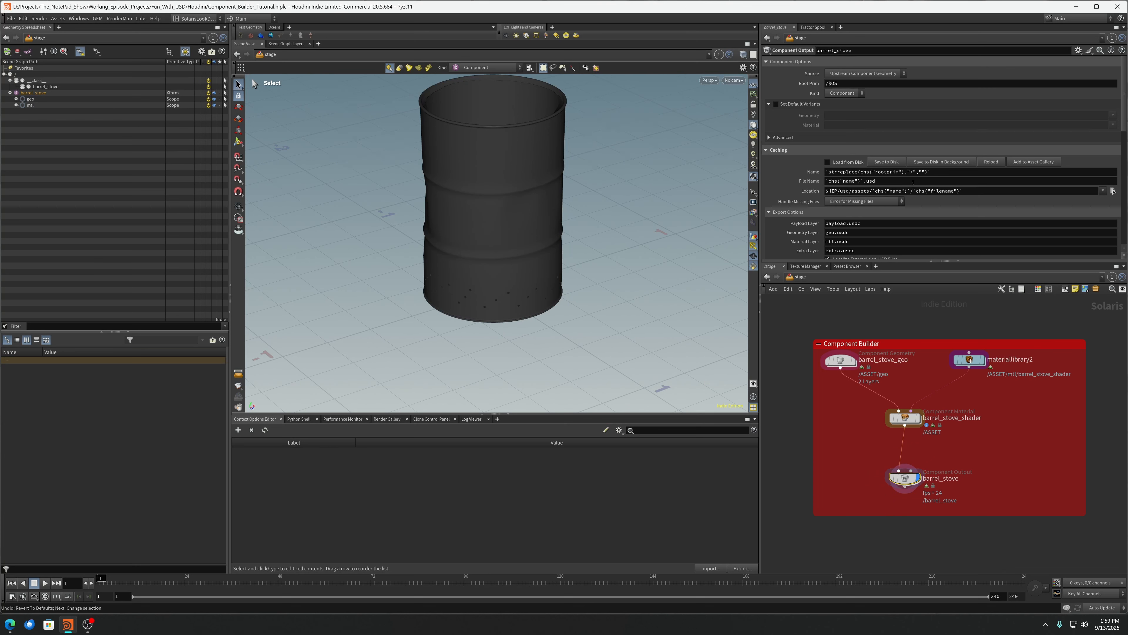
left_click(783, 137)
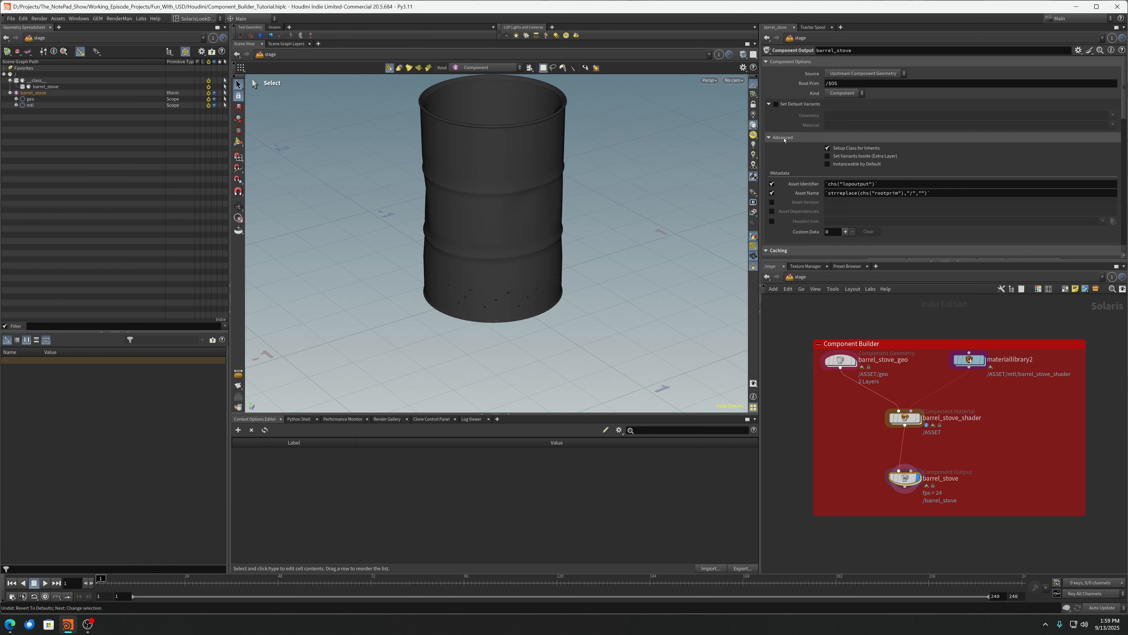
left_click(783, 137)
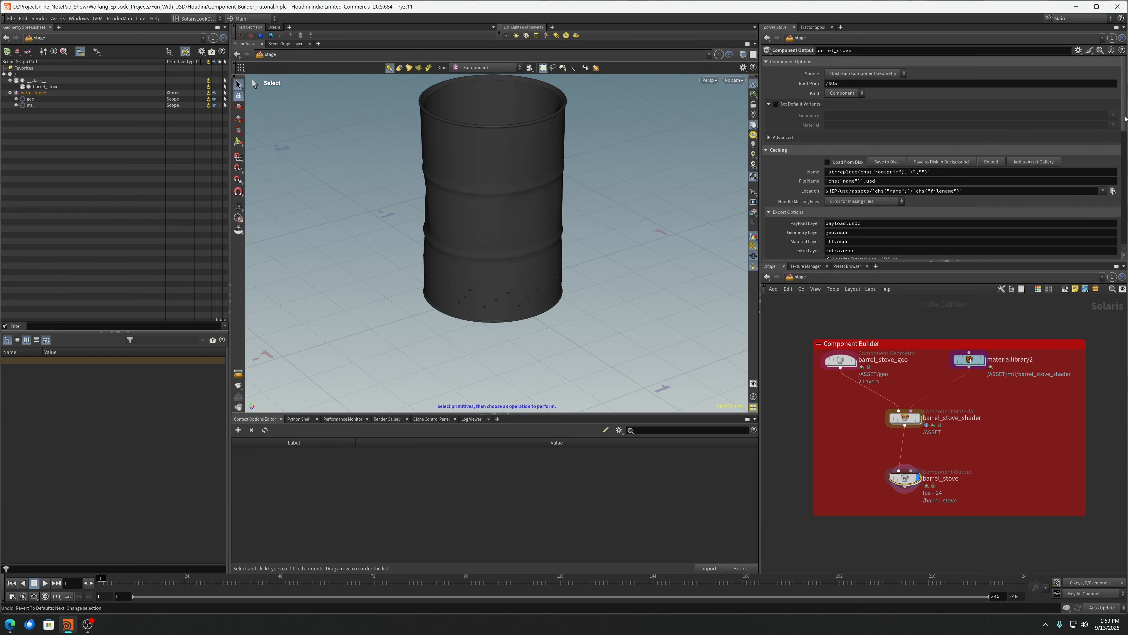
scroll(1126, 118, "down", 6)
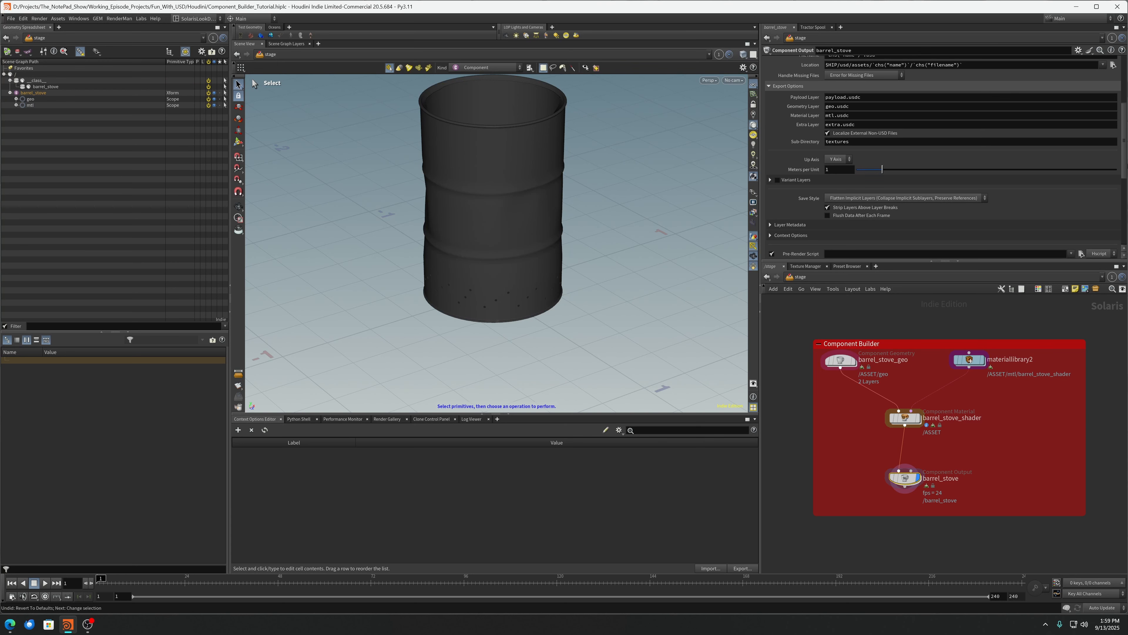
scroll(845, 144, "down", 1)
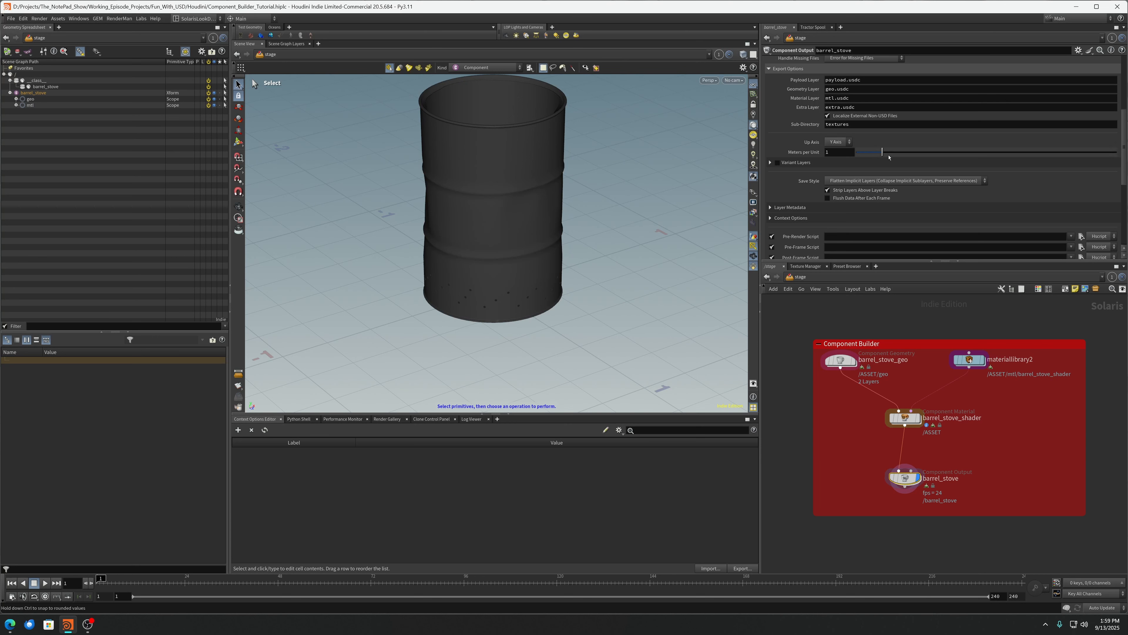
Turn on the thumbnail camera view for barrel_stove and set its Spin to 18.5, Pitch to -5.2 and Distance to 0.73
scroll(1125, 118, "down", 1)
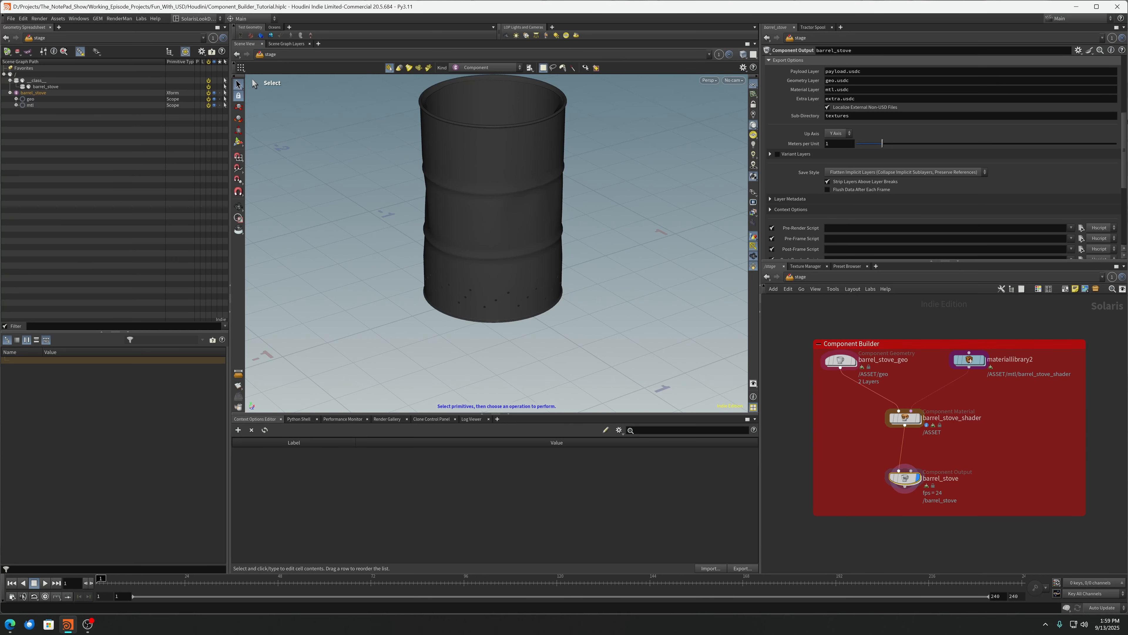
scroll(1121, 188, "down", 15)
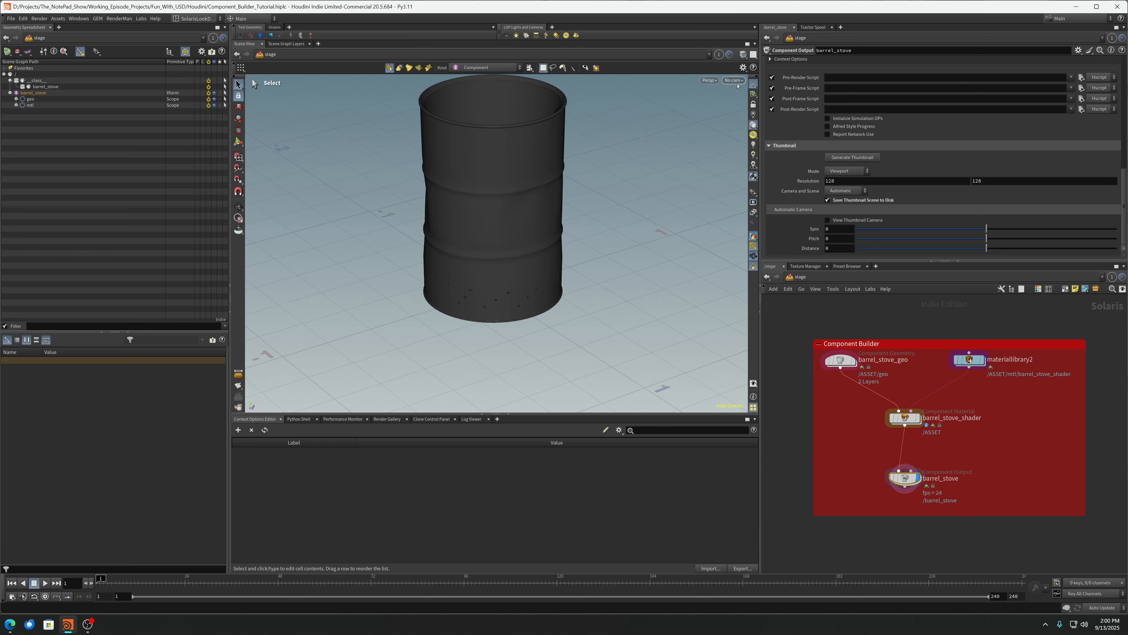
left_click(828, 220)
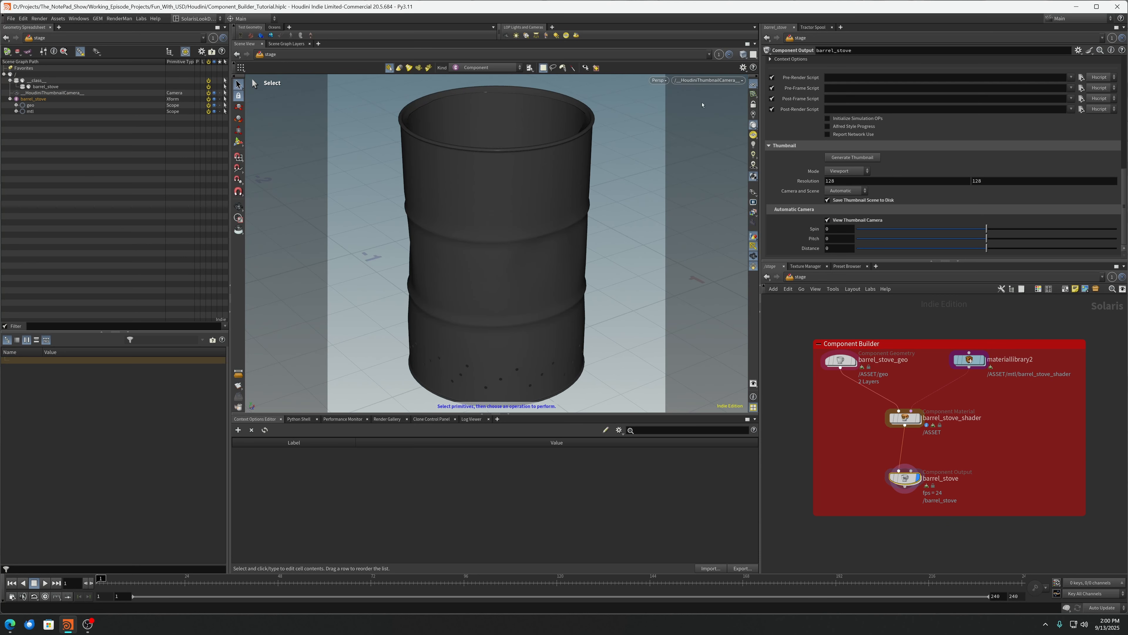
left_click_drag(989, 251, 1055, 250)
mouse_move(986, 228)
left_mouse_down()
mouse_move(1022, 239)
mouse_move(979, 239)
left_mouse_up()
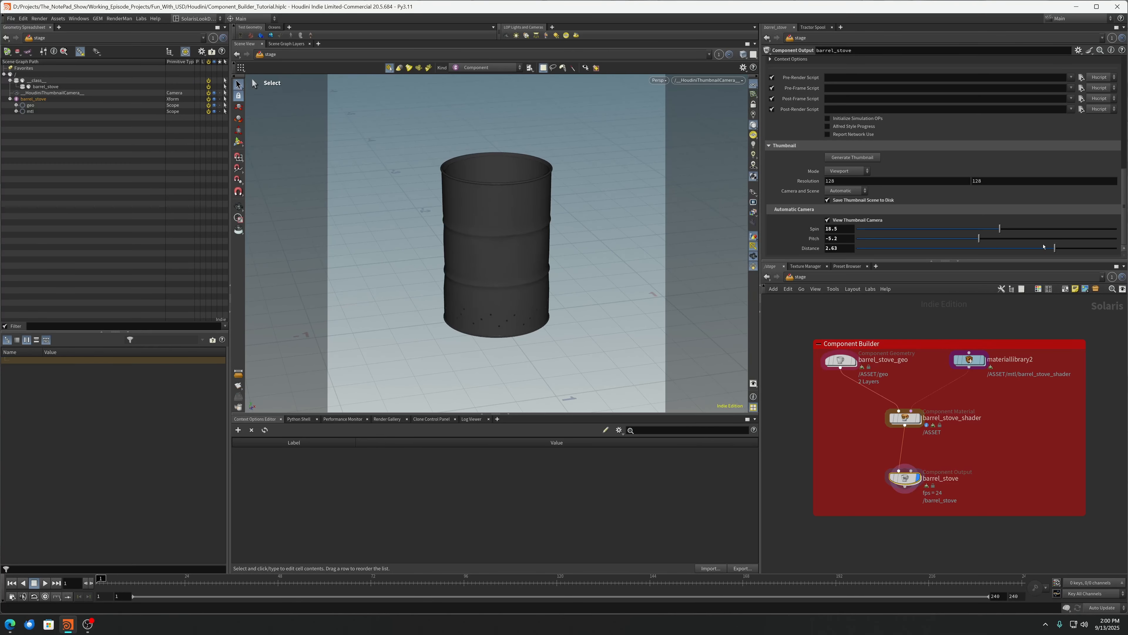
left_click_drag(1055, 248, 1006, 250)
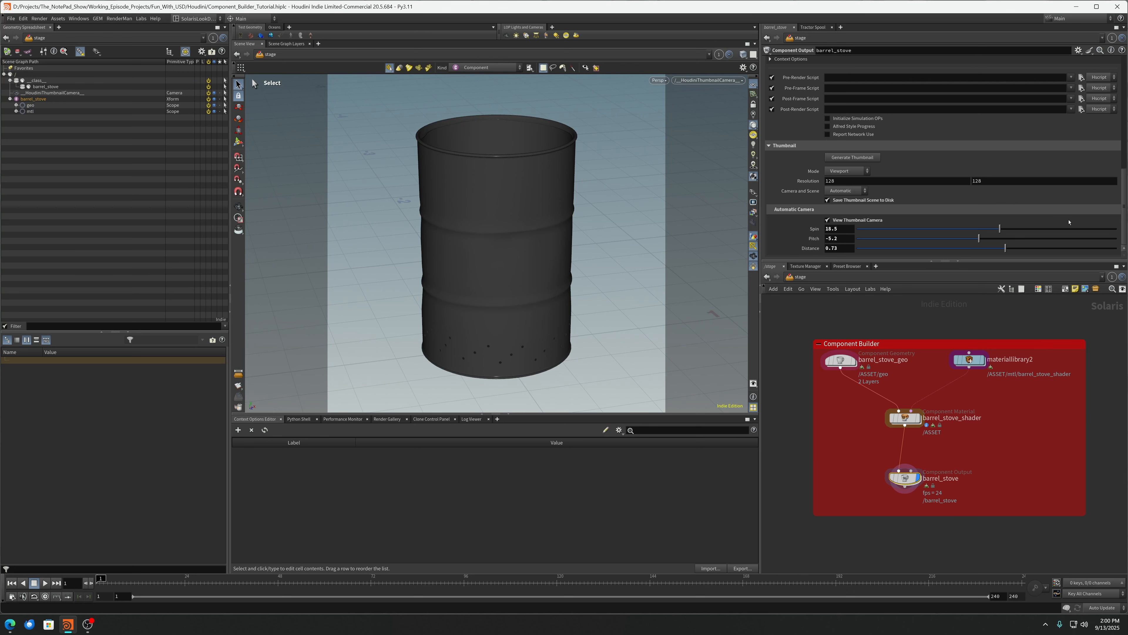
Examine the caching Name, File Name and Location parameters of barrel_stove, switching between their expressions and evaluated values
left_click_drag(1124, 203, 1120, 79)
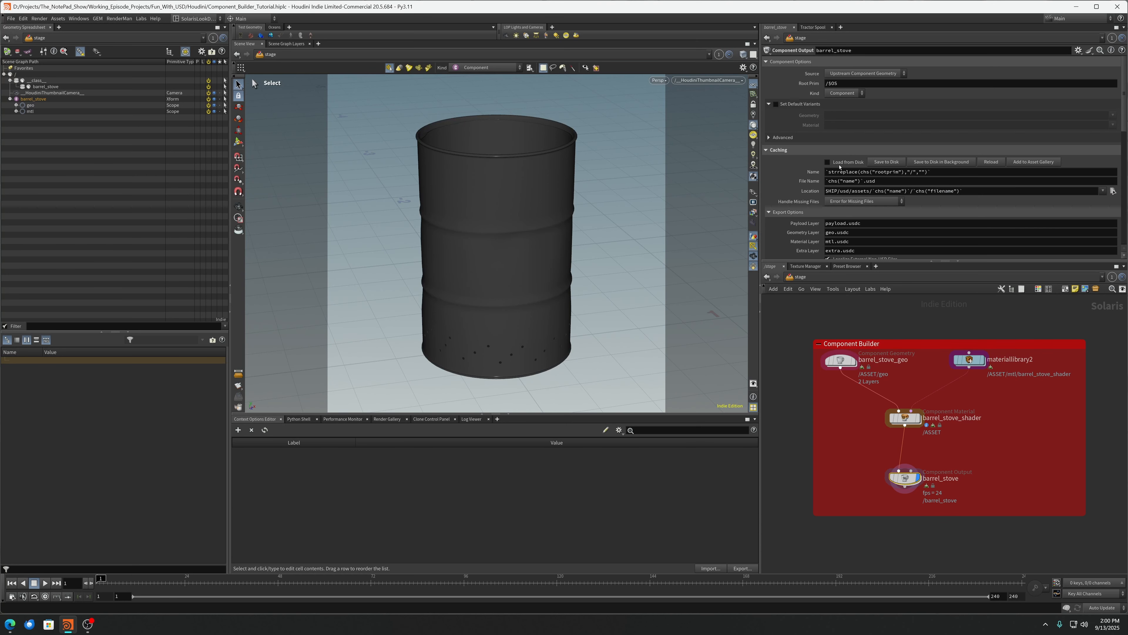
left_click(815, 172)
left_click(816, 172)
left_click(815, 172)
left_click(816, 173)
left_click(816, 172)
left_click(816, 173)
left_click(816, 181)
left_click(816, 181)
left_click(815, 191)
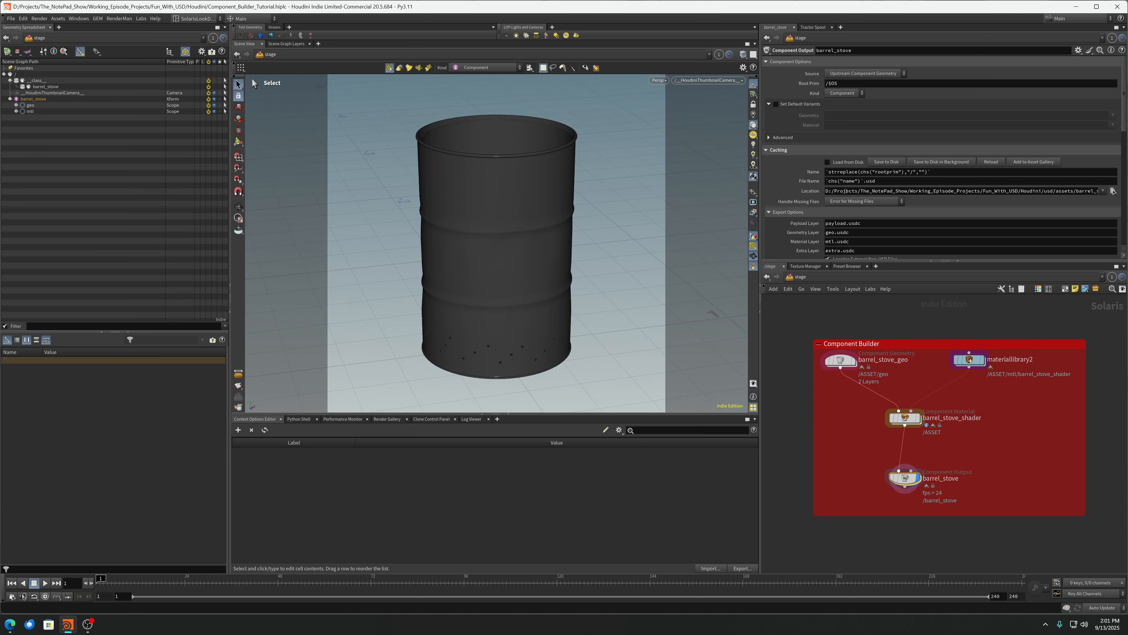
left_click_drag(881, 192, 1127, 187)
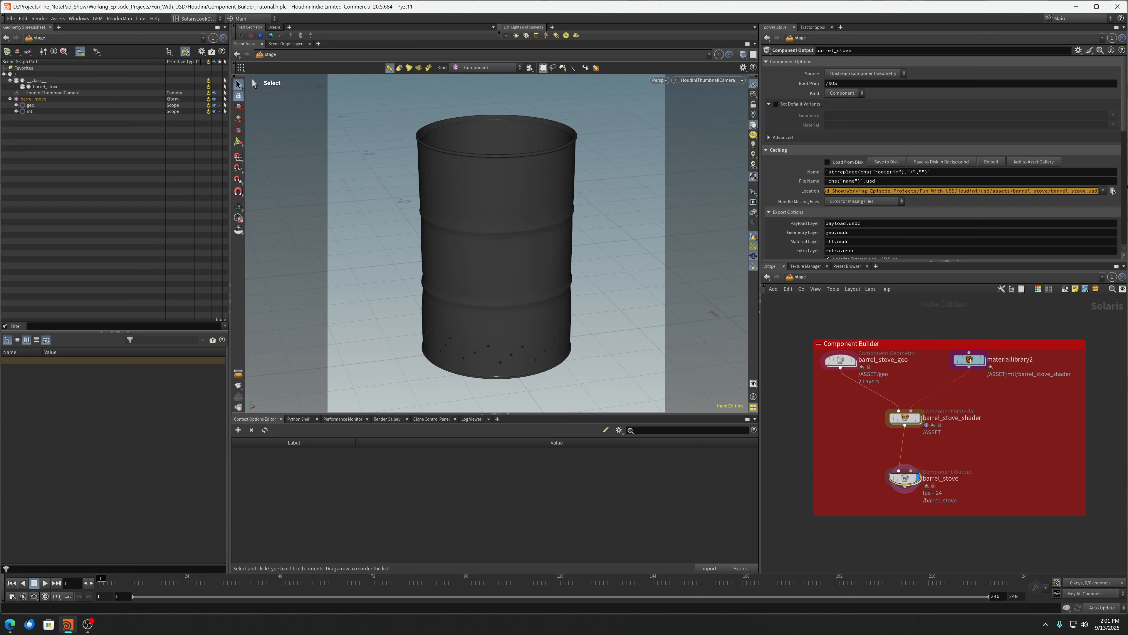
left_click(815, 191)
Review the export options' texture sub-directory and the source file paths of the diffuse and metallic textures inside materiallibrary2's barrel_stove_shader
scroll(829, 225, "down", 3)
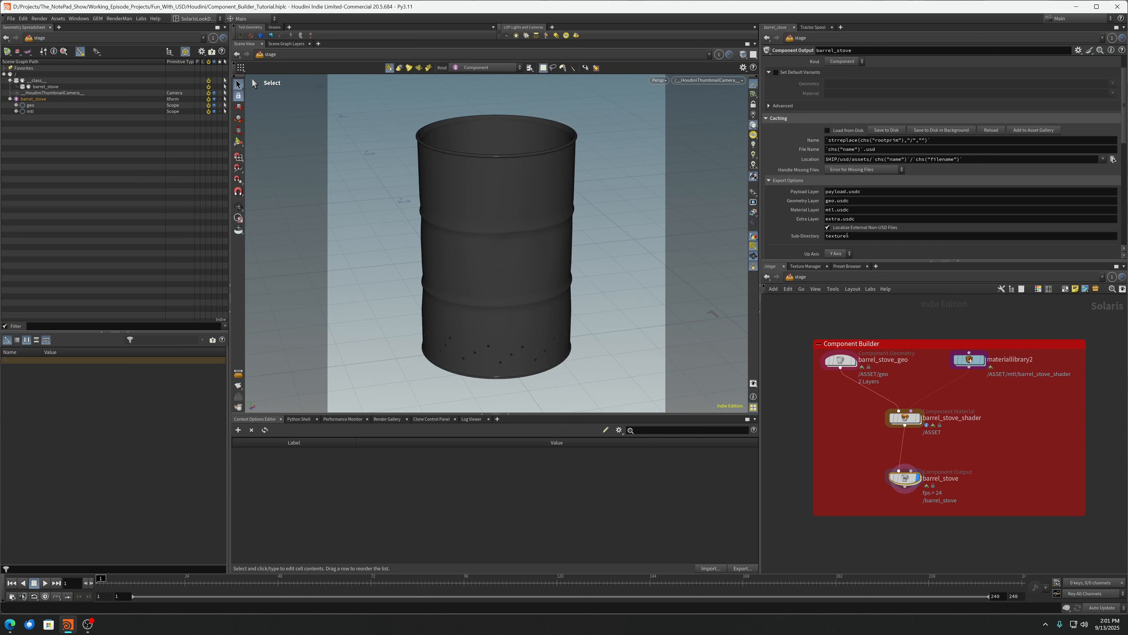
double_click(972, 360)
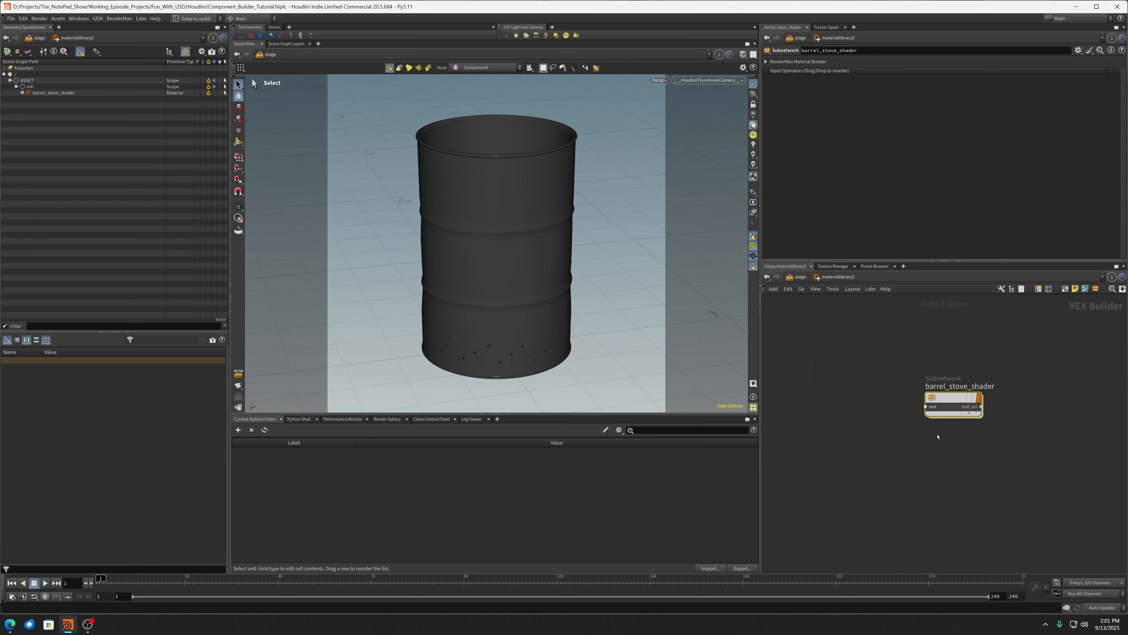
double_click(953, 397)
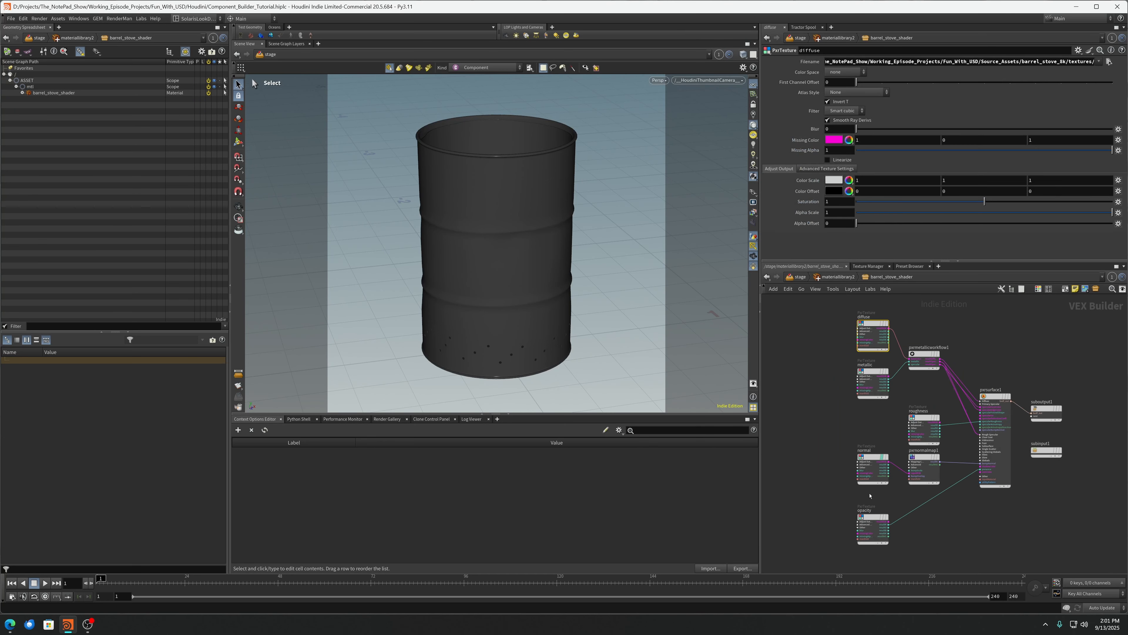
left_click(873, 376)
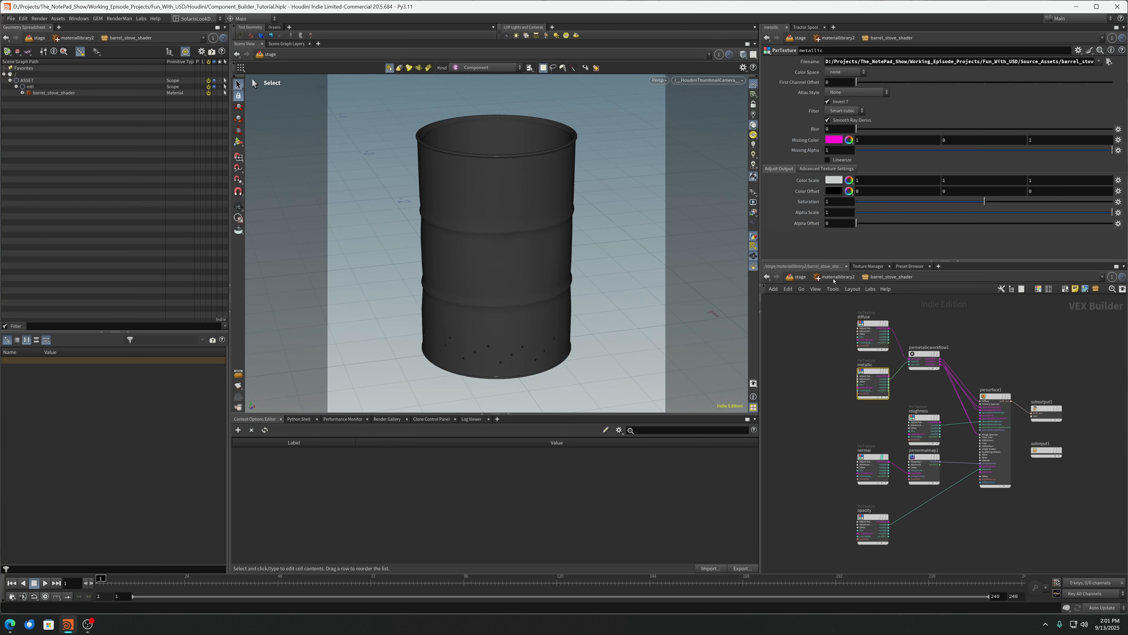
left_click(797, 277)
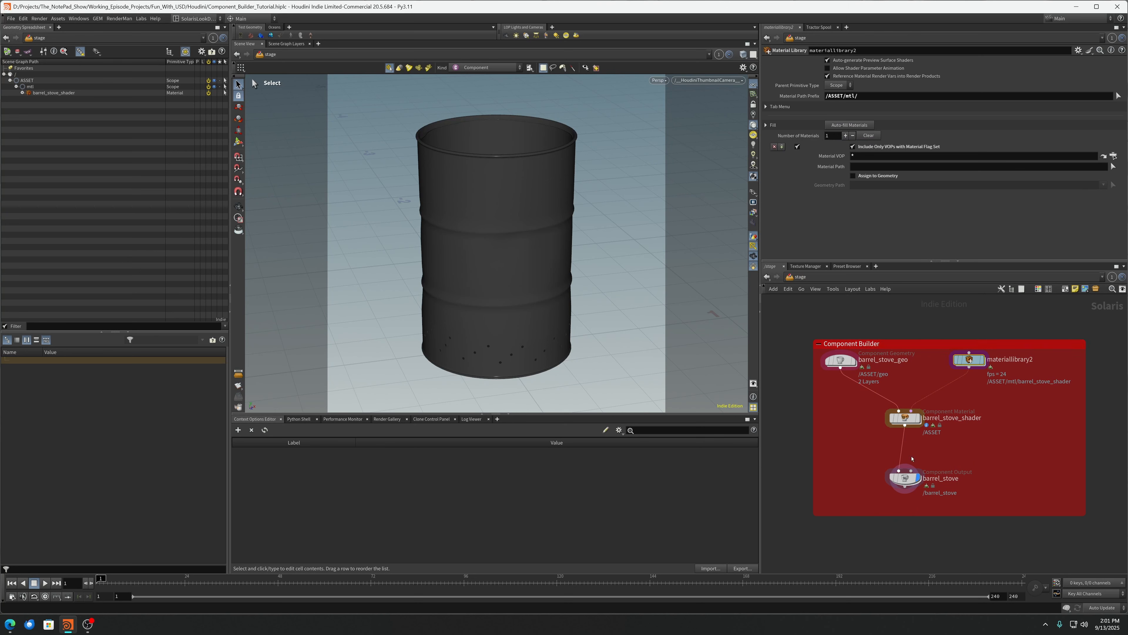
Revert the barrel_stove thumbnail camera's Spin, Pitch and Distance to their defaults, and turn off the thumbnail camera view
left_click(908, 479)
mouse_move(906, 478)
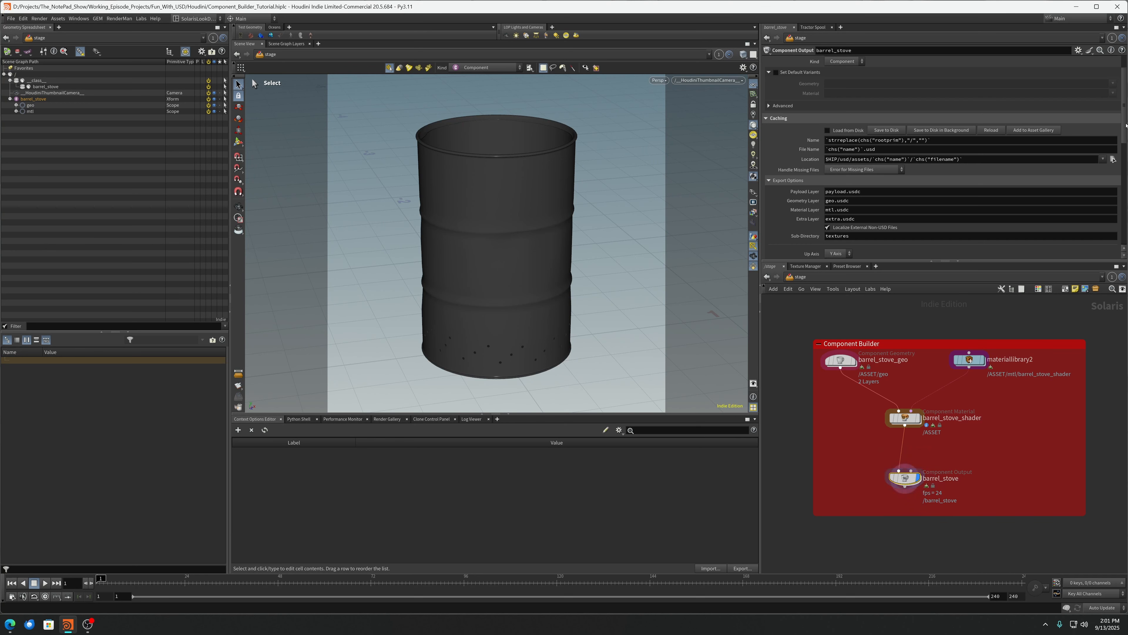
left_click_drag(1126, 126, 1127, 218)
scroll(881, 217, "up", 5)
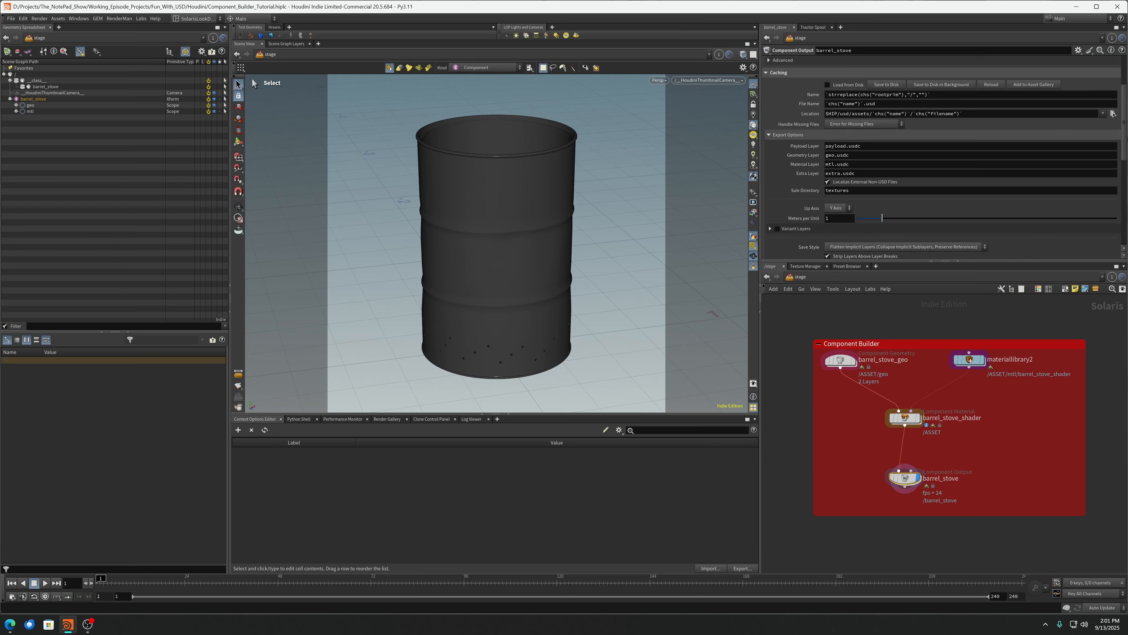
scroll(882, 217, "down", 6)
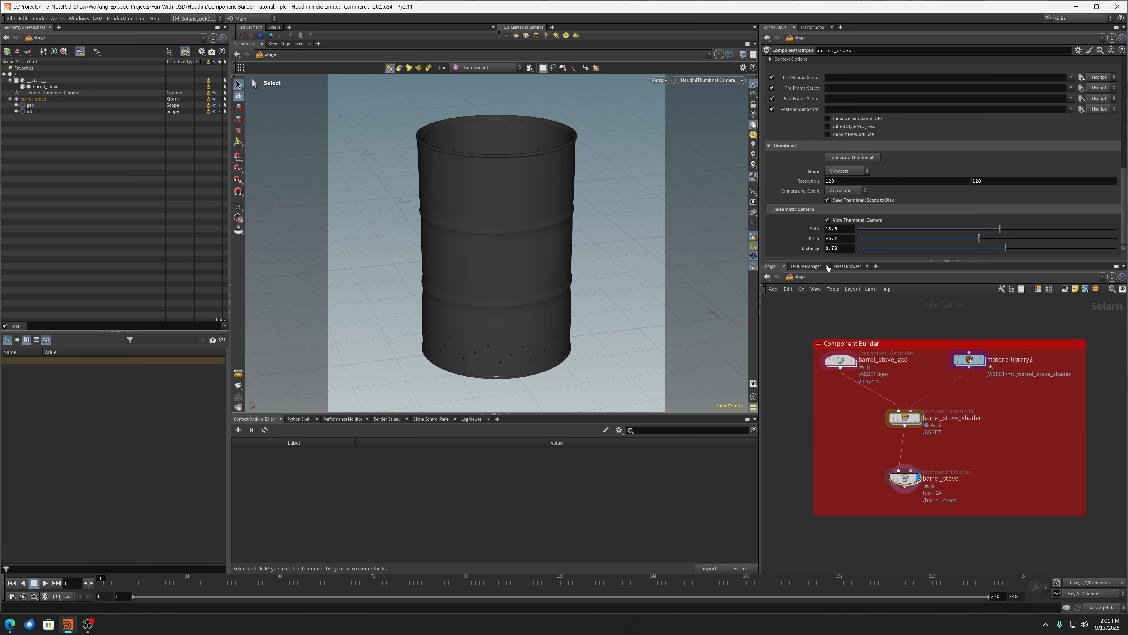
right_click(813, 229)
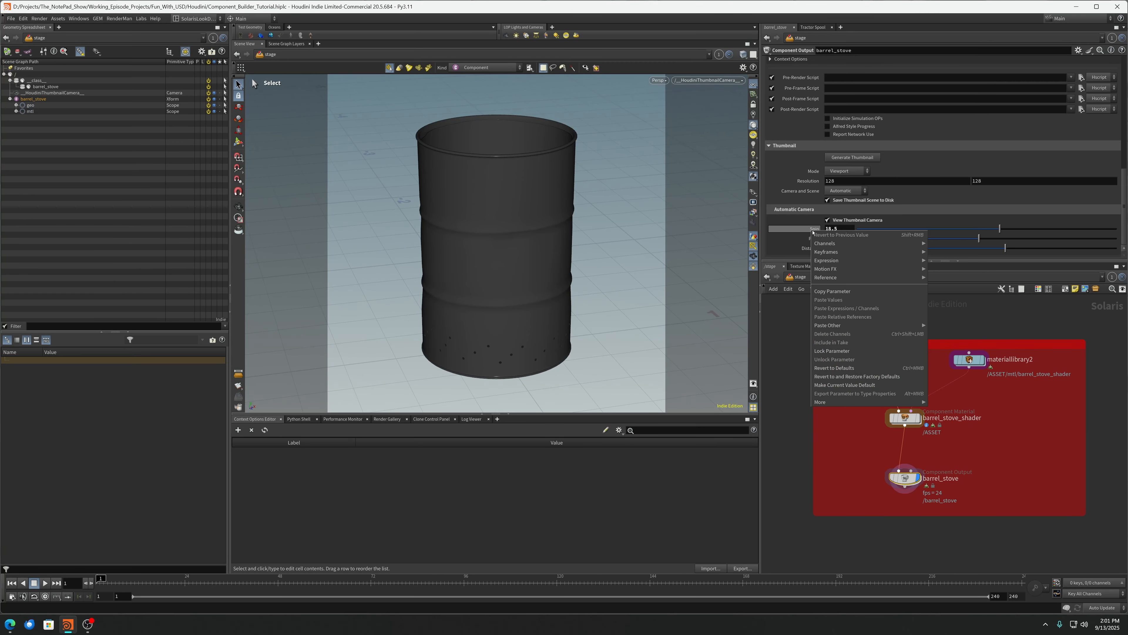
left_click(835, 367)
right_click(813, 239)
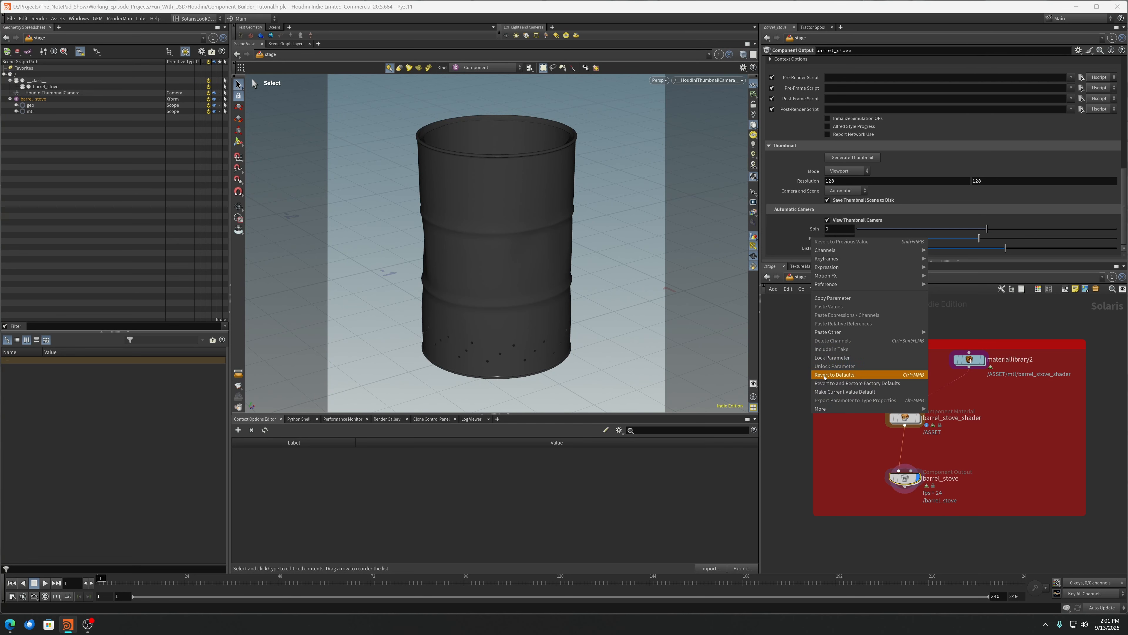
left_click(835, 374)
right_click(814, 248)
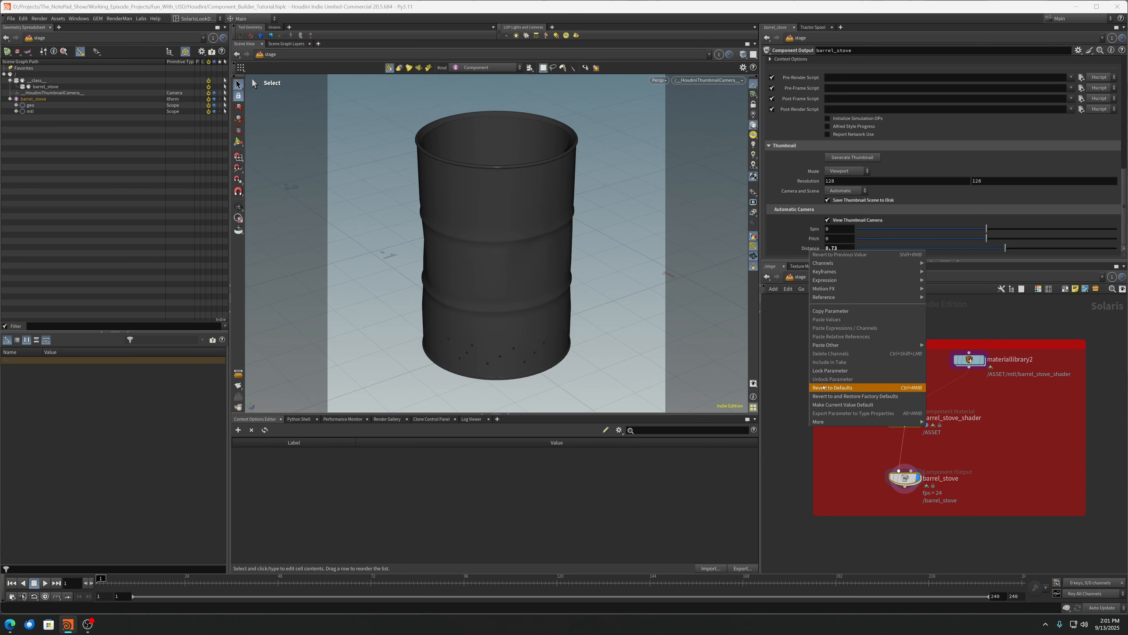
left_click(835, 385)
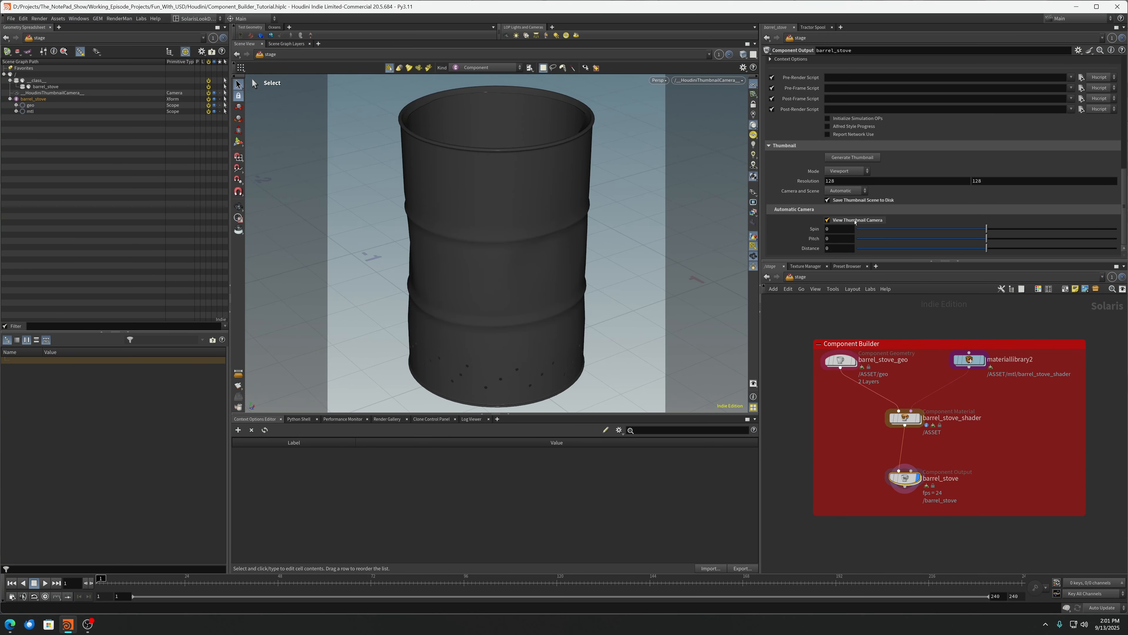
right_click_drag(571, 245, 556, 315, "alt")
middle_click_drag(556, 287, 529, 278, "alt")
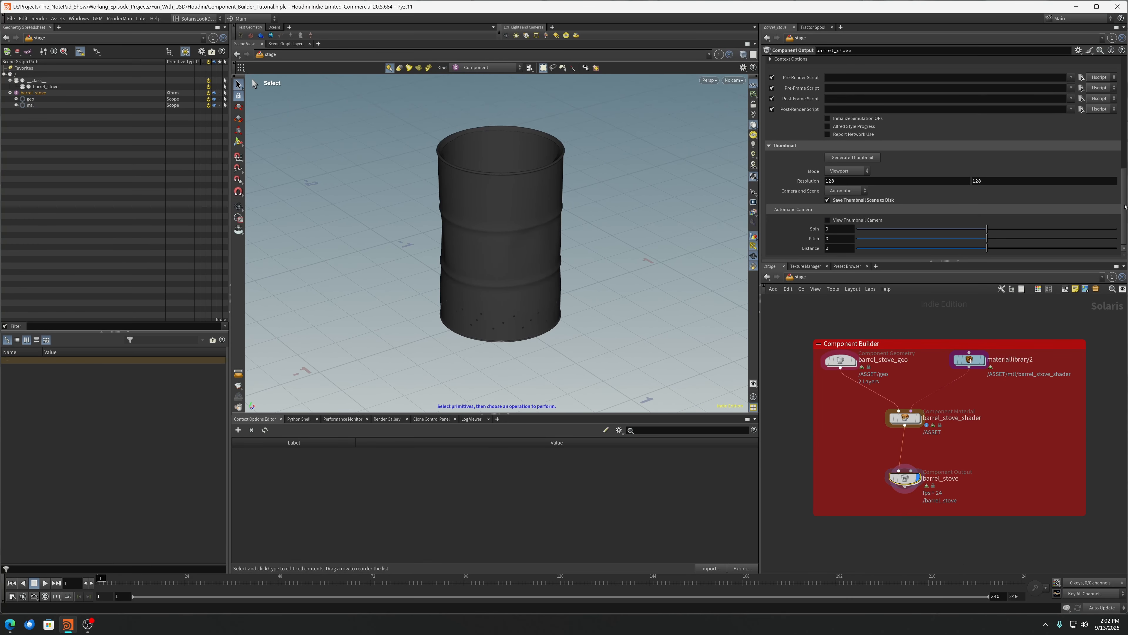
Switch to File Explorer and browse to the usd/assets folder inside the Fun_With_USD project's Houdini folder
scroll(1125, 207, "up", 5)
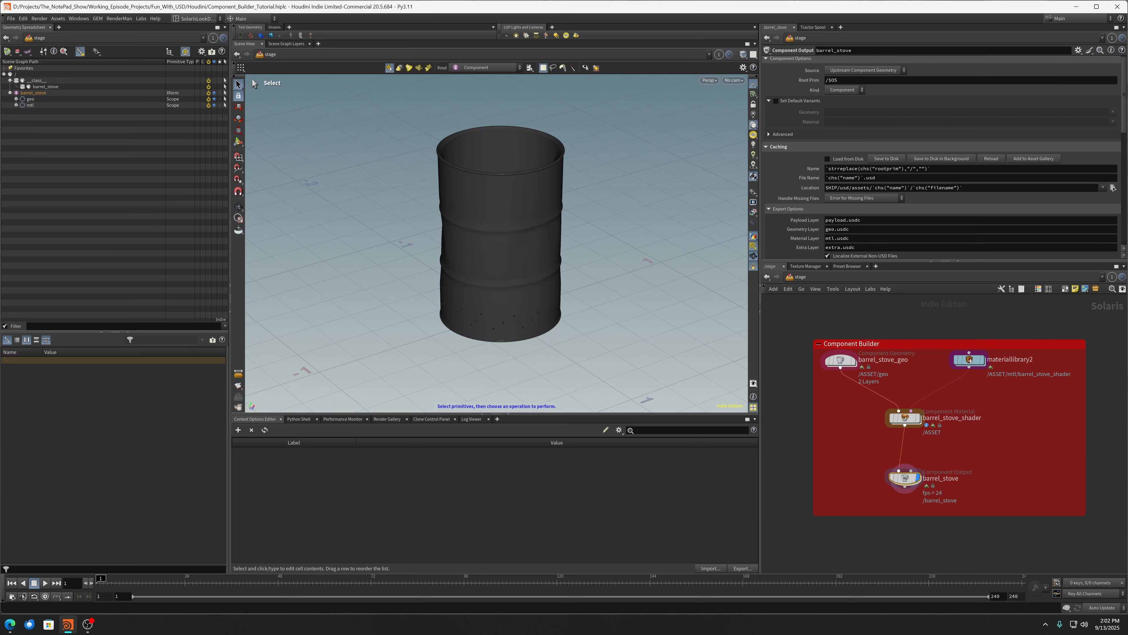
key("alt+Tab")
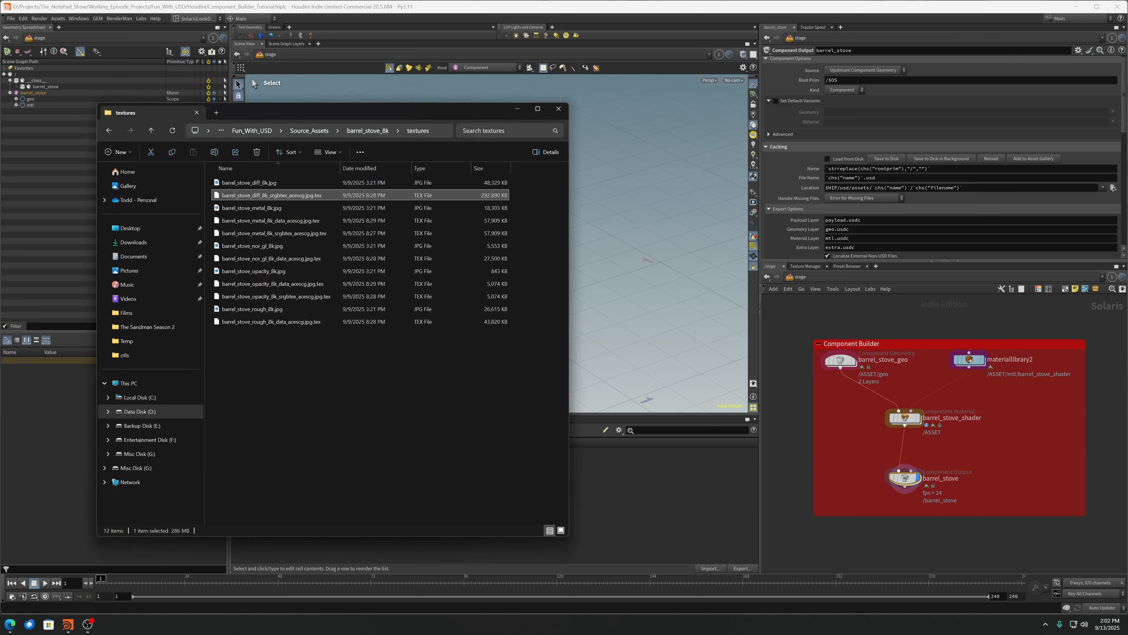
left_click(318, 130)
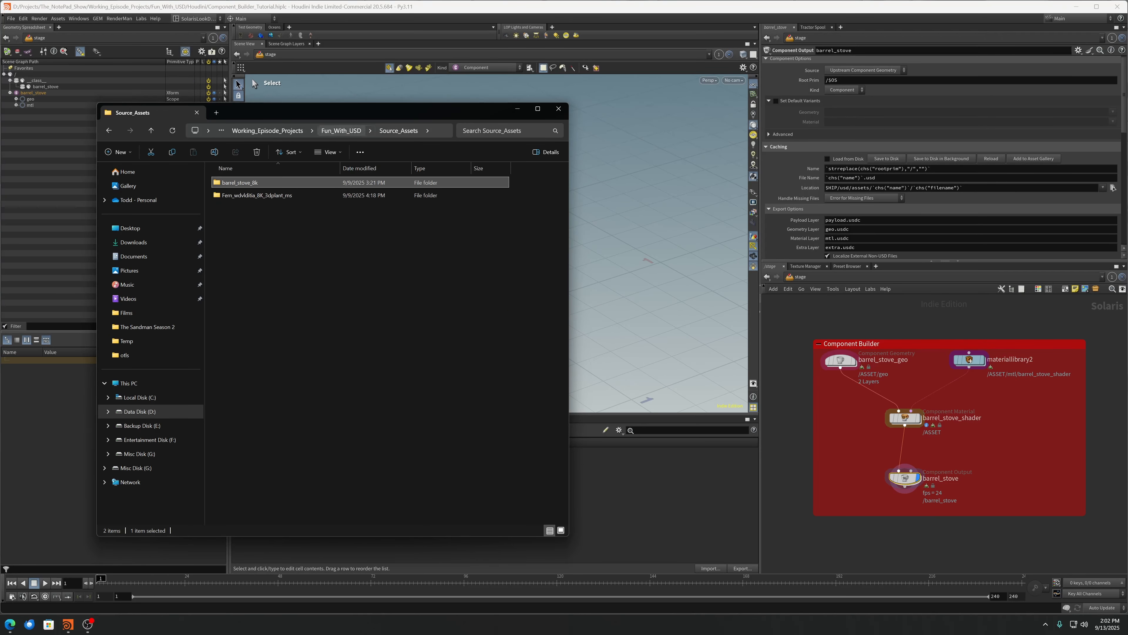
double_click(259, 181)
left_click(255, 130)
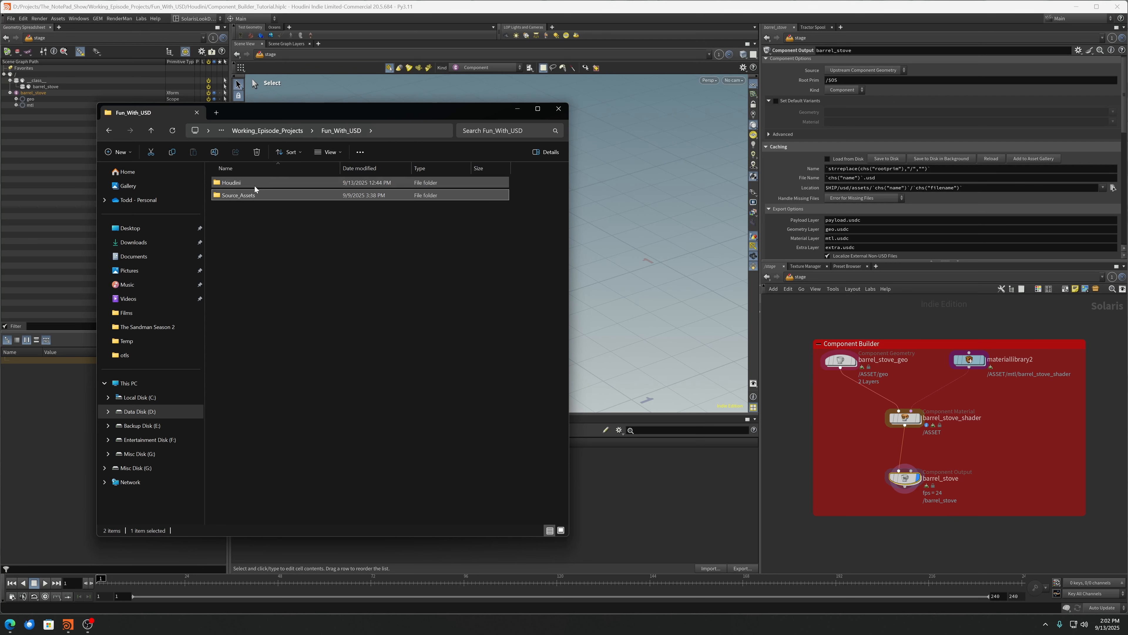
double_click(248, 183)
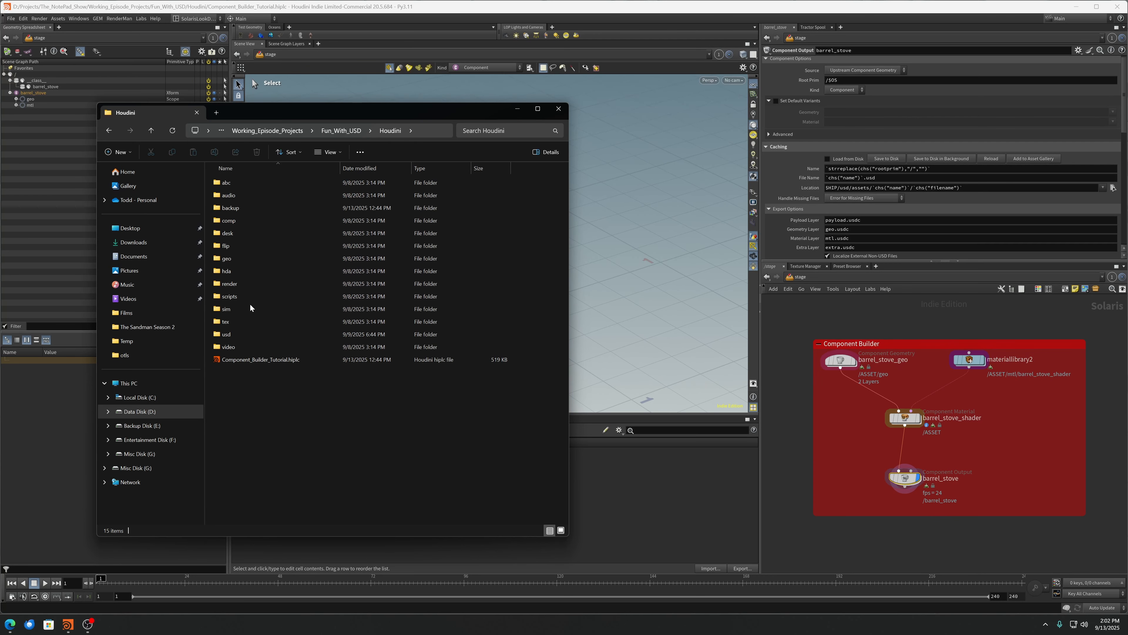
double_click(250, 334)
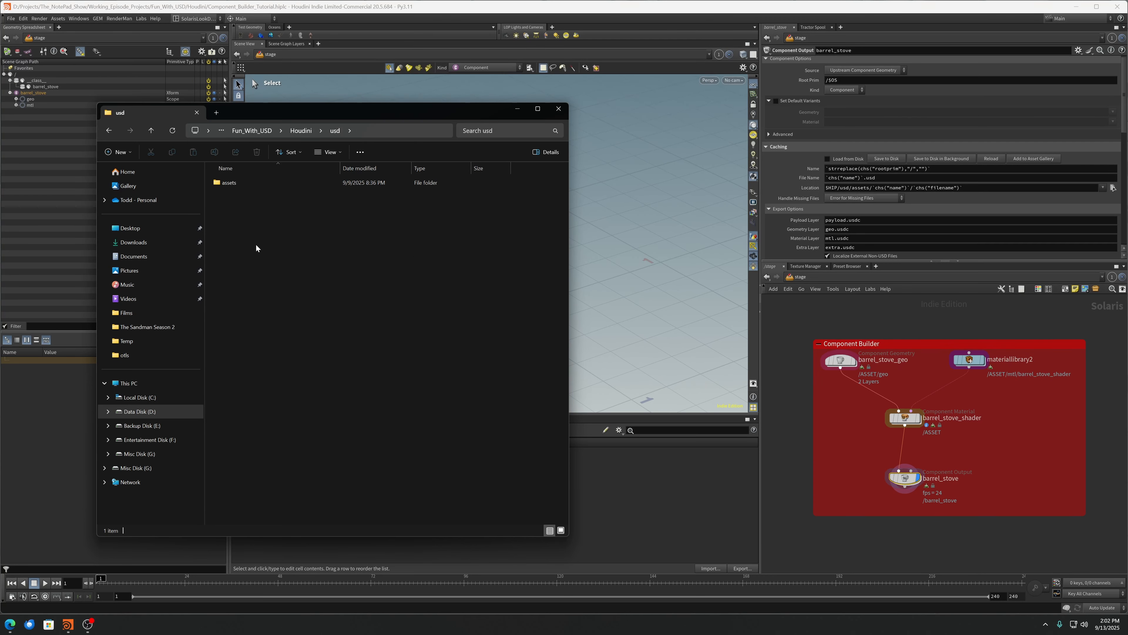
double_click(250, 183)
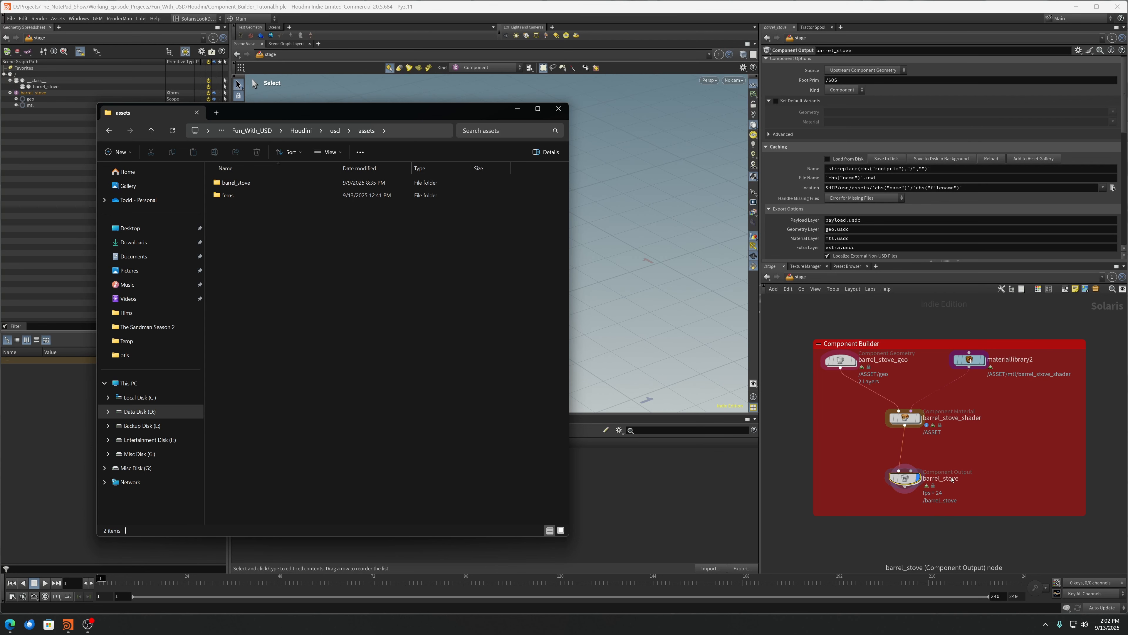
Return to Houdini and open the names of the barrel_stove Component Output and barrel_stove_shader nodes for editing
double_click(941, 478)
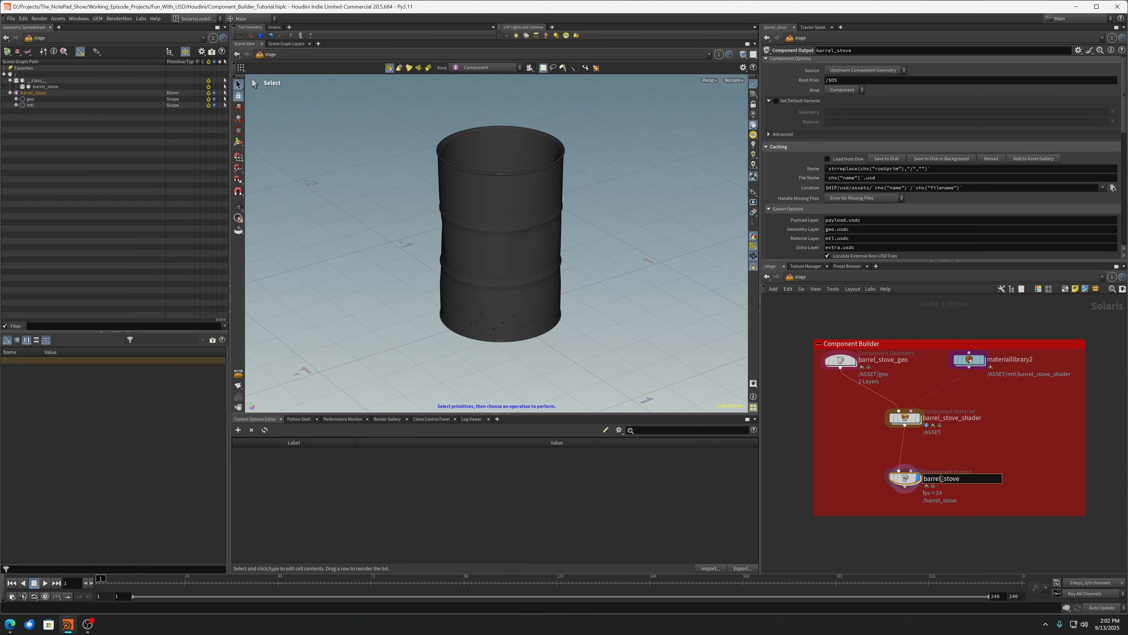
double_click(979, 419)
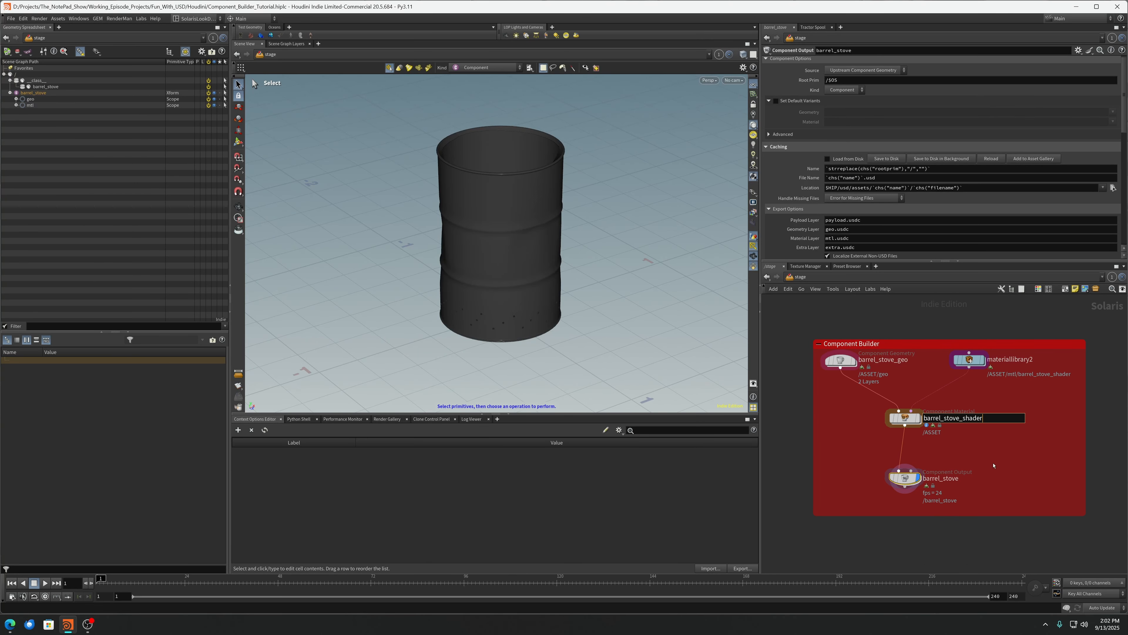
key("Return")
Switch back to File Explorer, open the exported barrel_stove asset folder and inspect its barrel_stove.usd and geo.usdc files
key("alt+Tab")
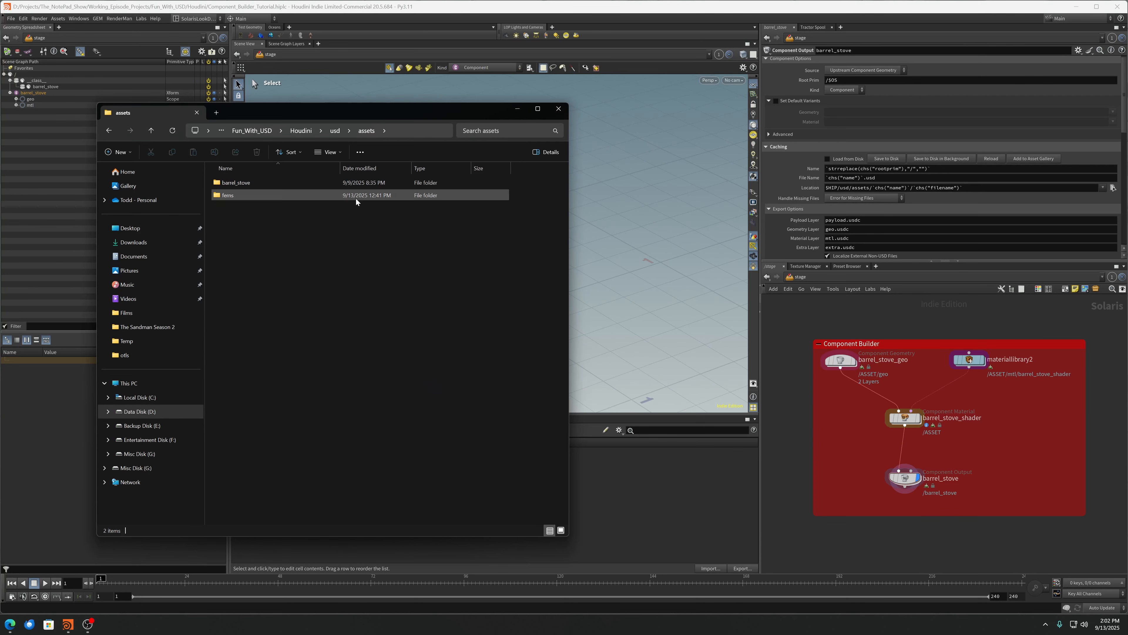
left_click(245, 183)
double_click(246, 182)
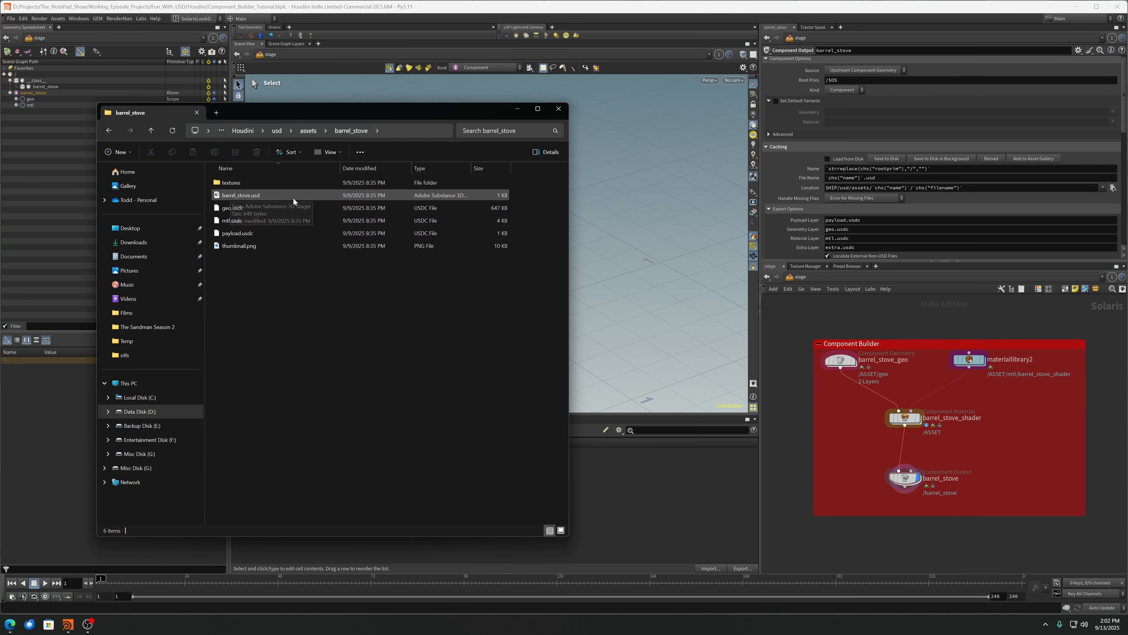
left_click(230, 194)
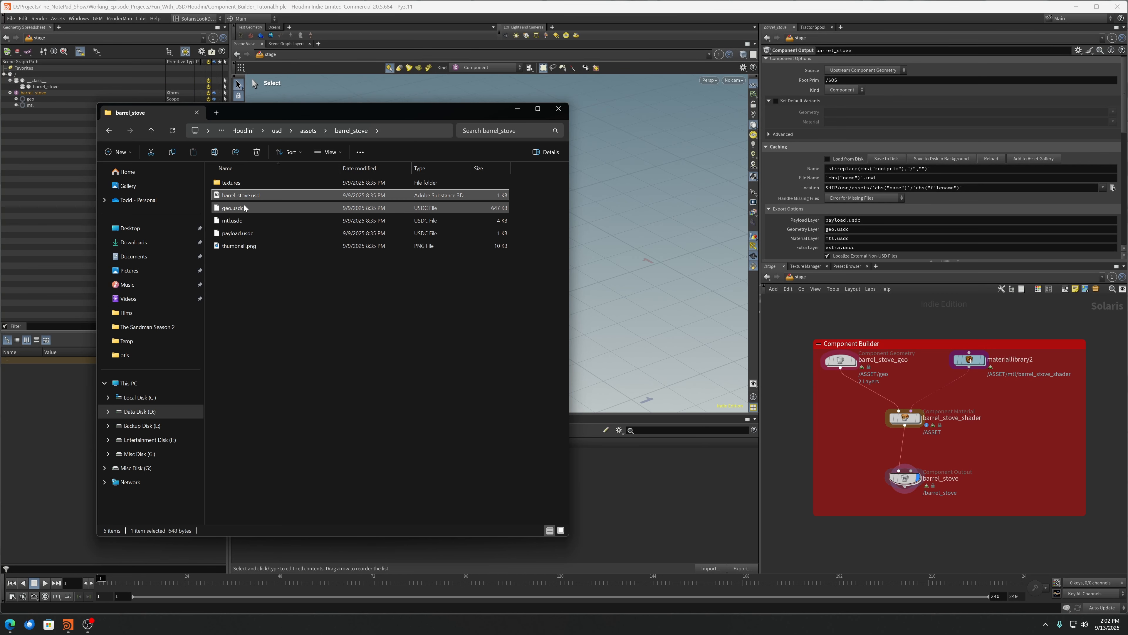
left_click(243, 207)
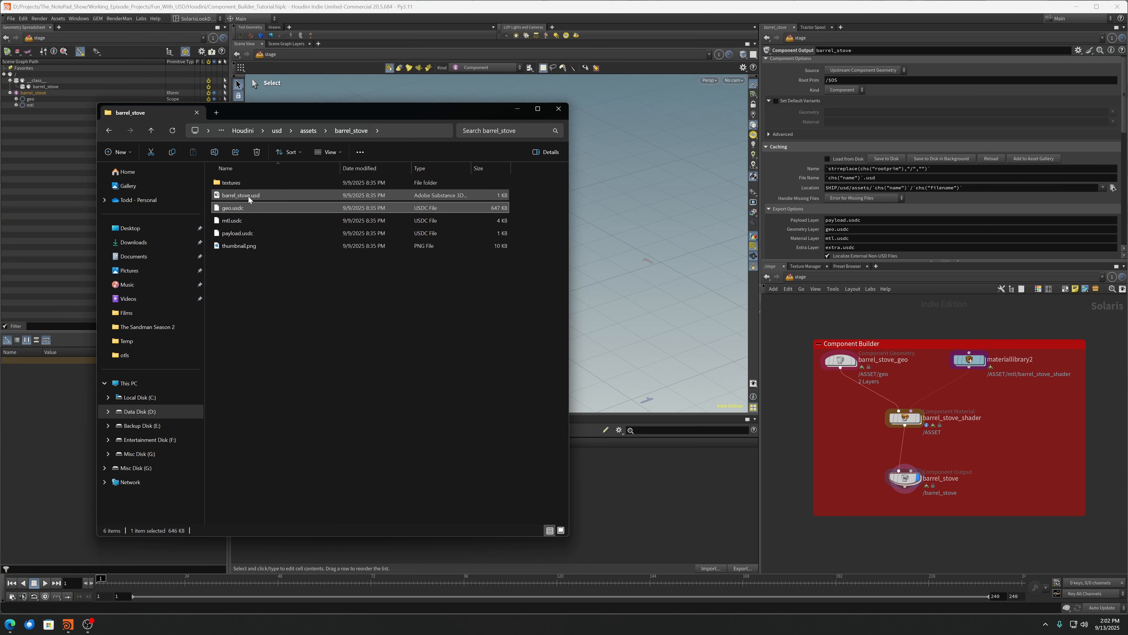
left_click(250, 197)
left_click(249, 208)
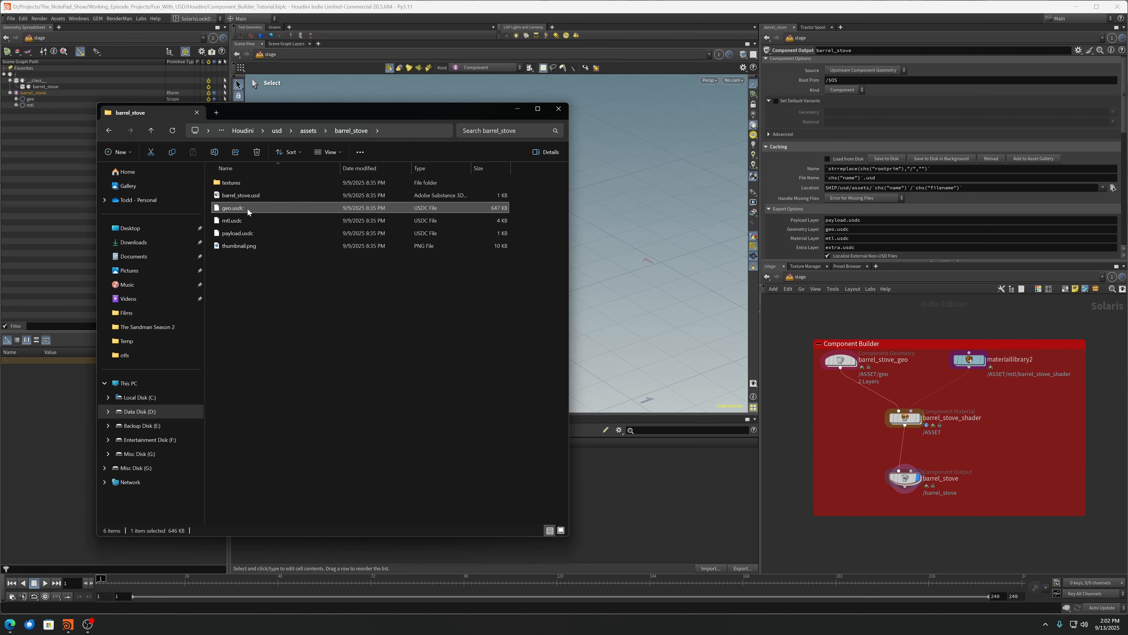
Select mtl.usdc and payload.usdc in the exported barrel_stove folder, view the rendered thumbnail.png, and close the image viewer
left_click(245, 219)
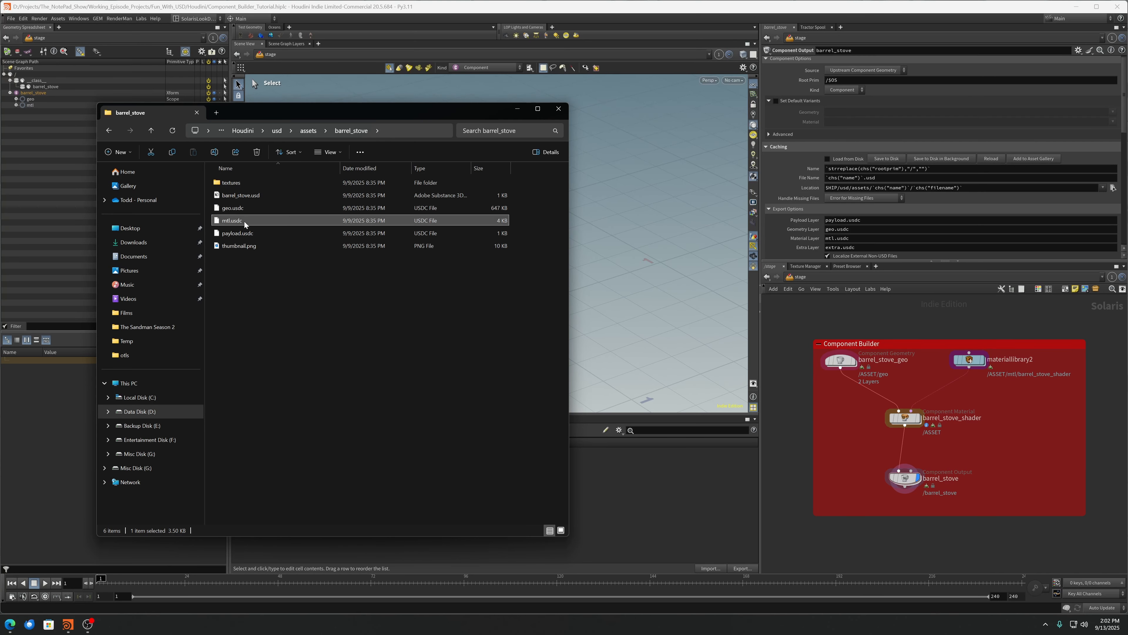
left_click(252, 234)
left_click(250, 246)
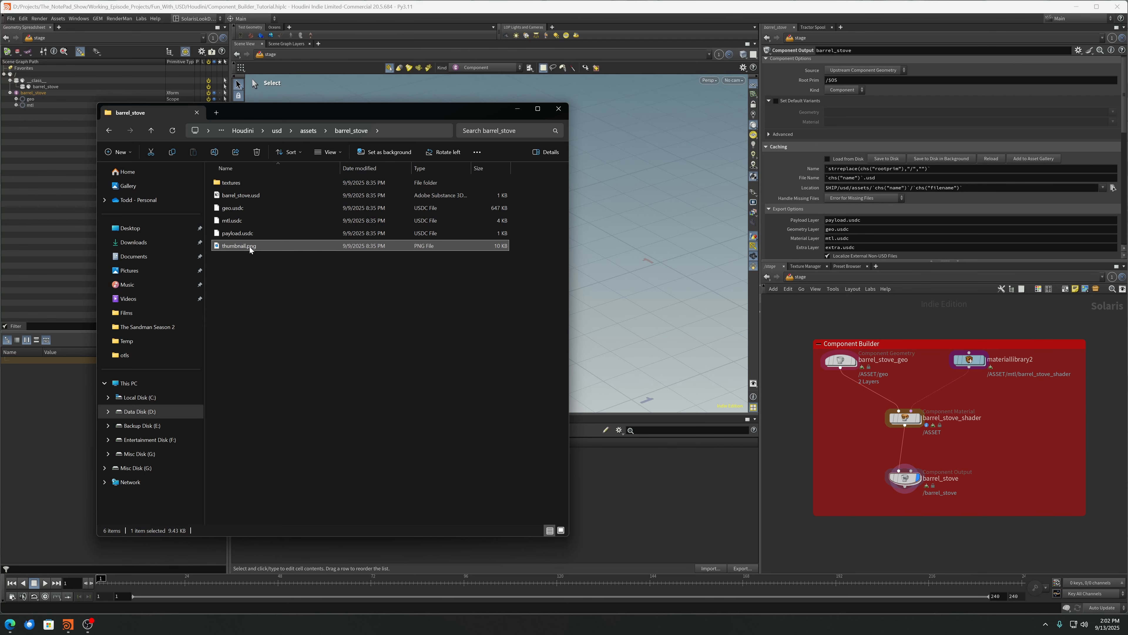
double_click(249, 247)
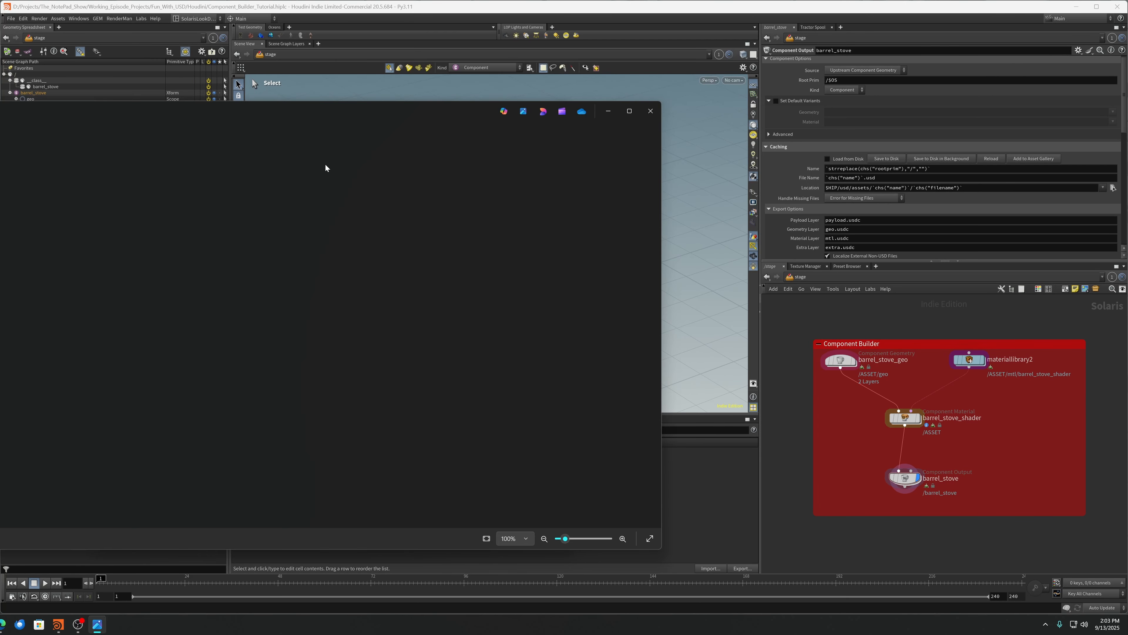
left_click(651, 111)
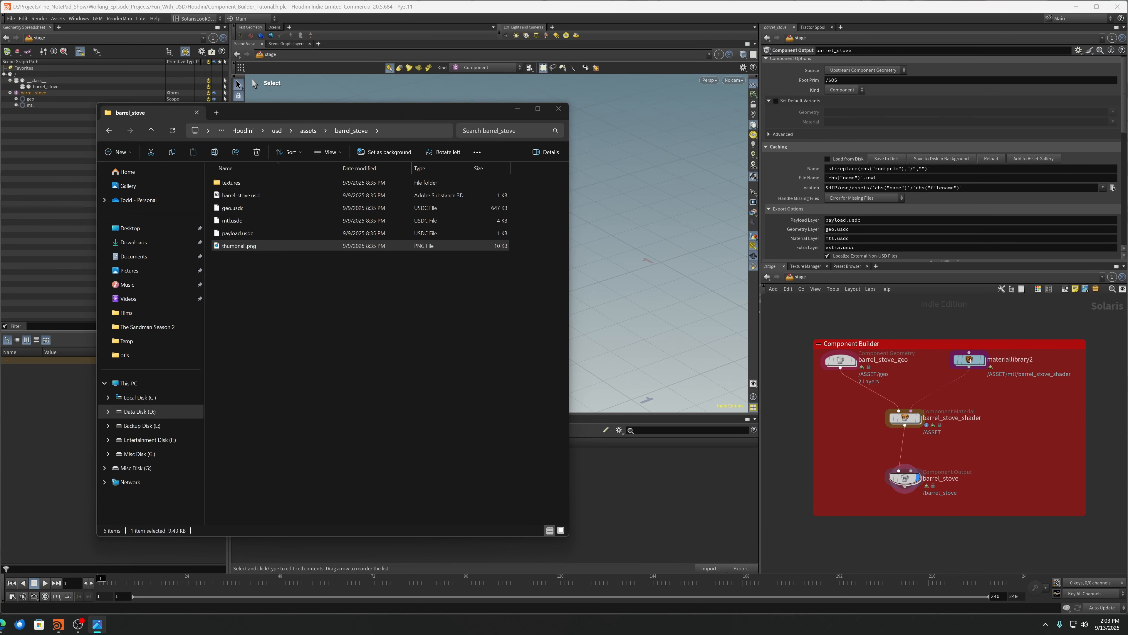
left_click_drag(0, 160, 796, 121)
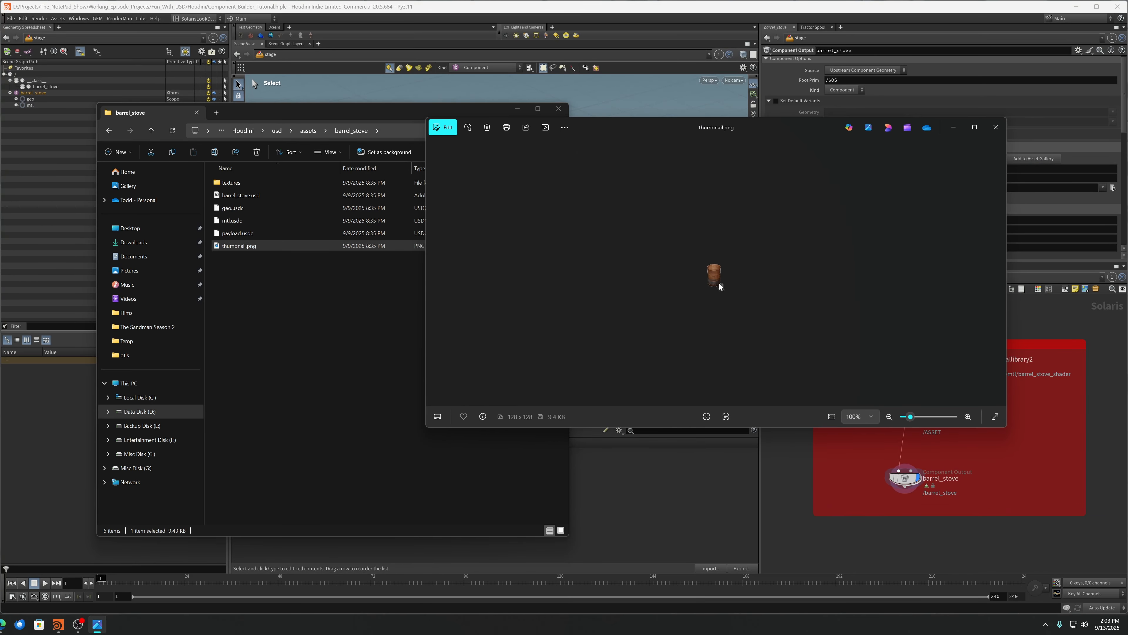
left_click(1002, 129)
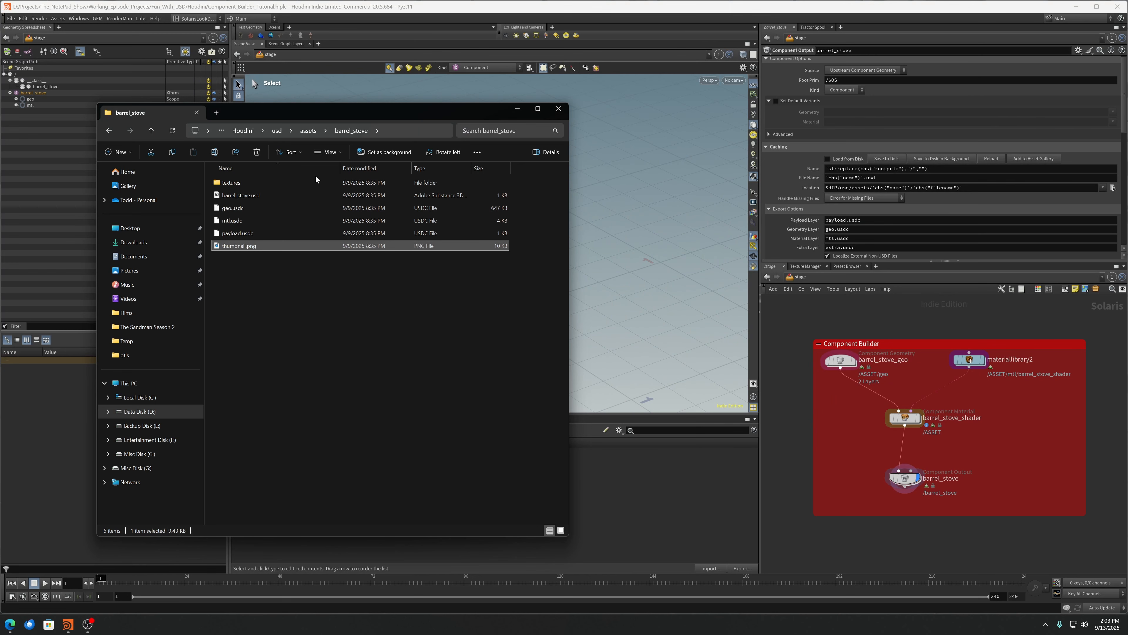
Inspect the asset's textures folder with a wider Name column, and switch to Houdini to focus barrel_stove's Sub Directory export option
double_click(242, 182)
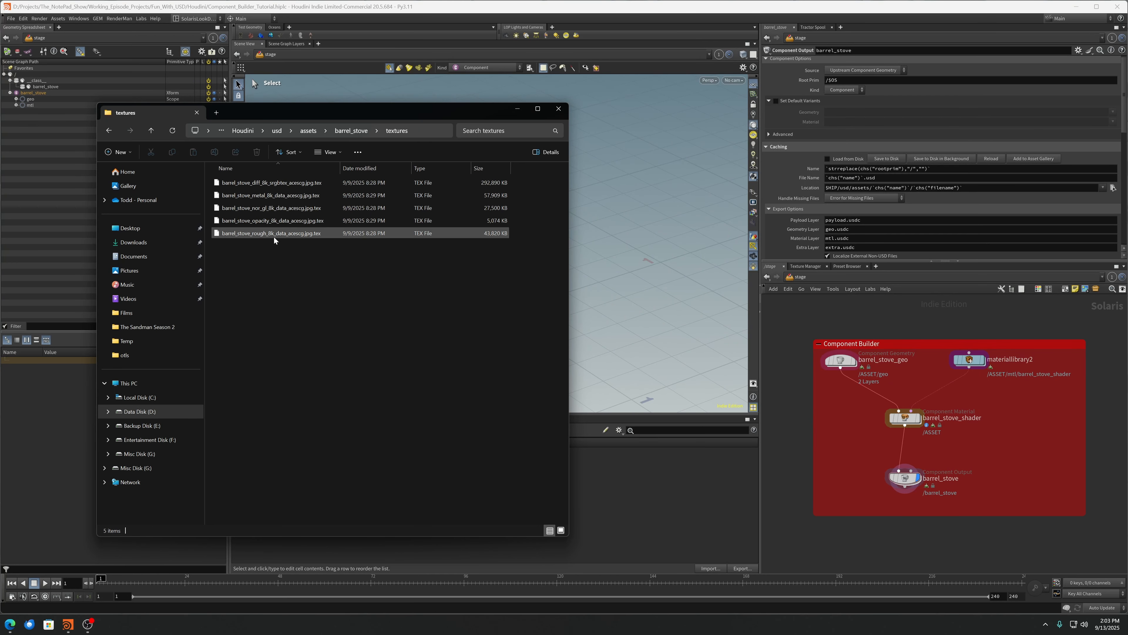
left_click_drag(340, 167, 363, 168)
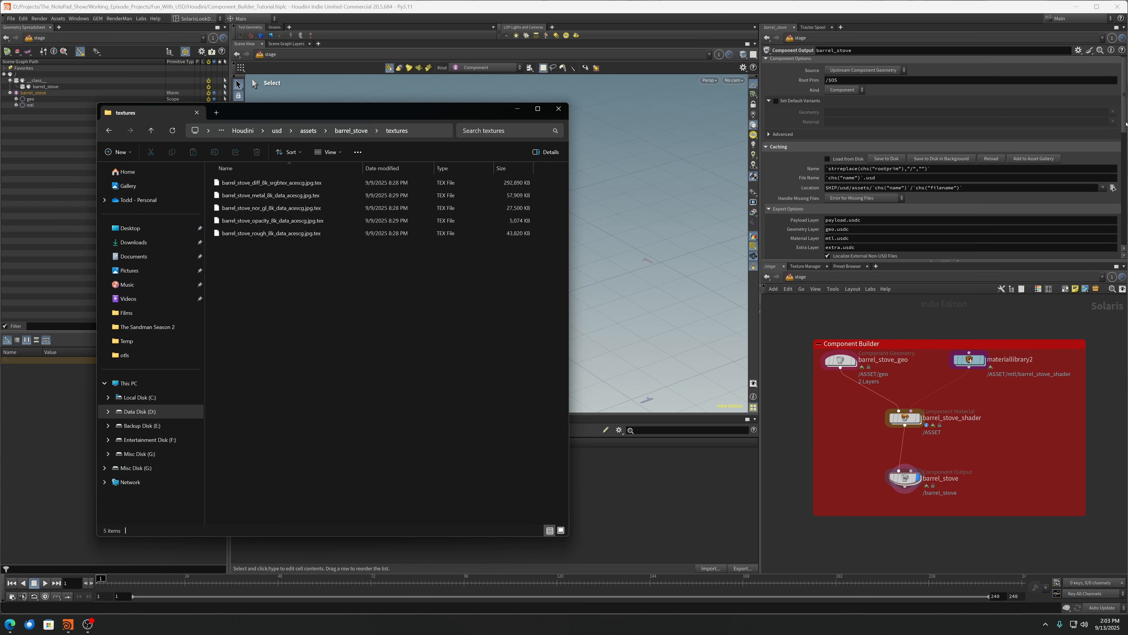
left_click_drag(1126, 124, 1126, 144)
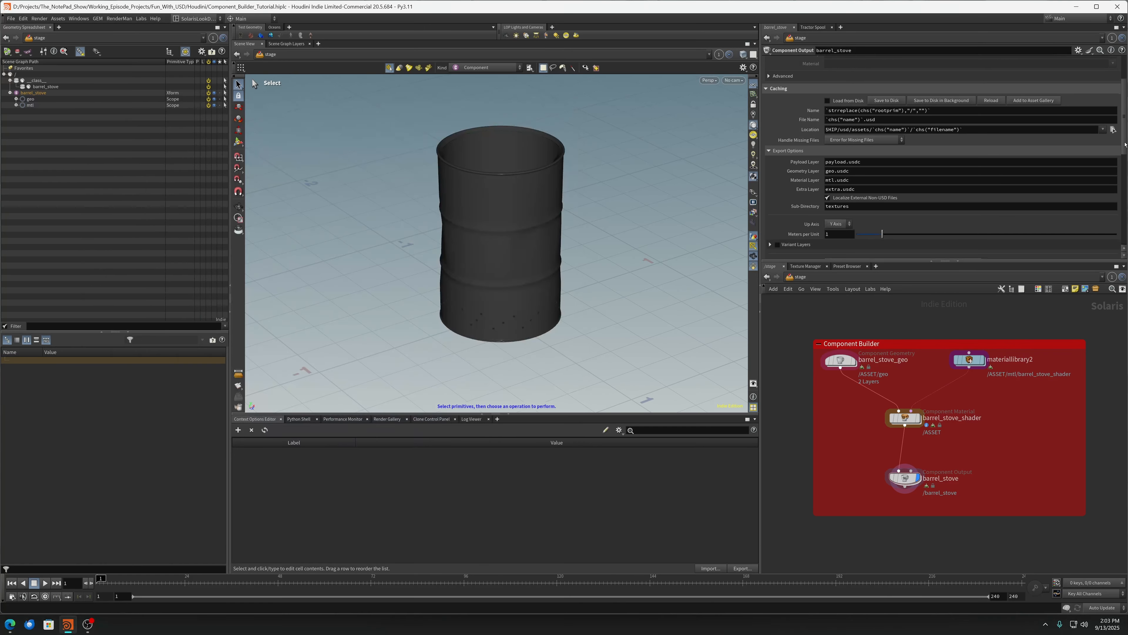
left_click(852, 206)
Switch to File Explorer, go up to the project's Houdini folder to point out its usd folder, and return to Houdini
key("alt+Tab")
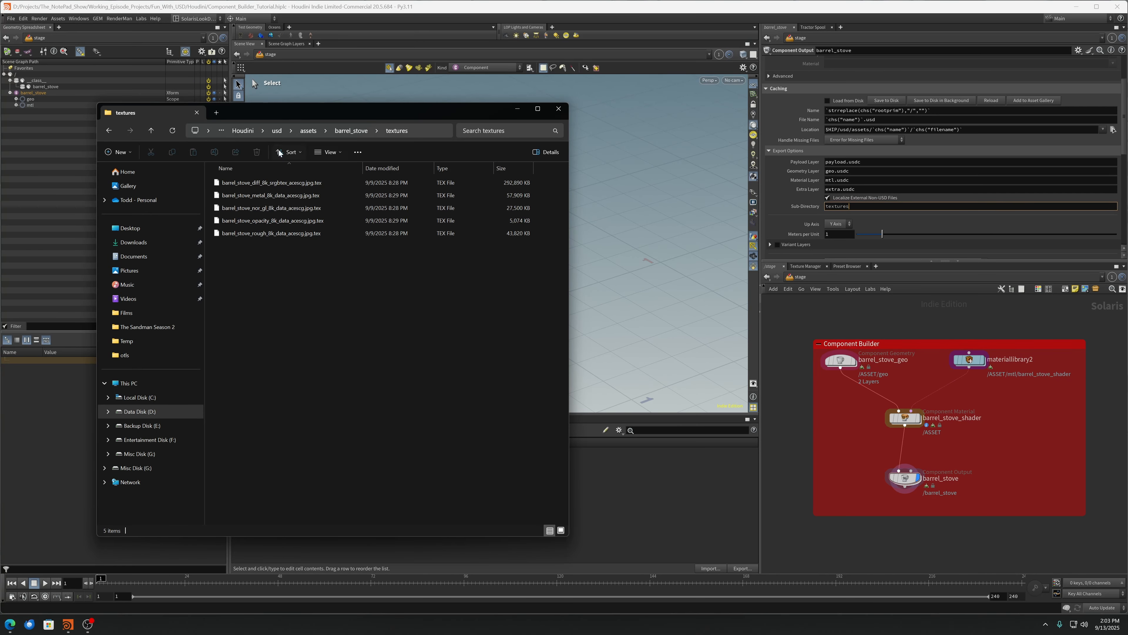
left_click(242, 130)
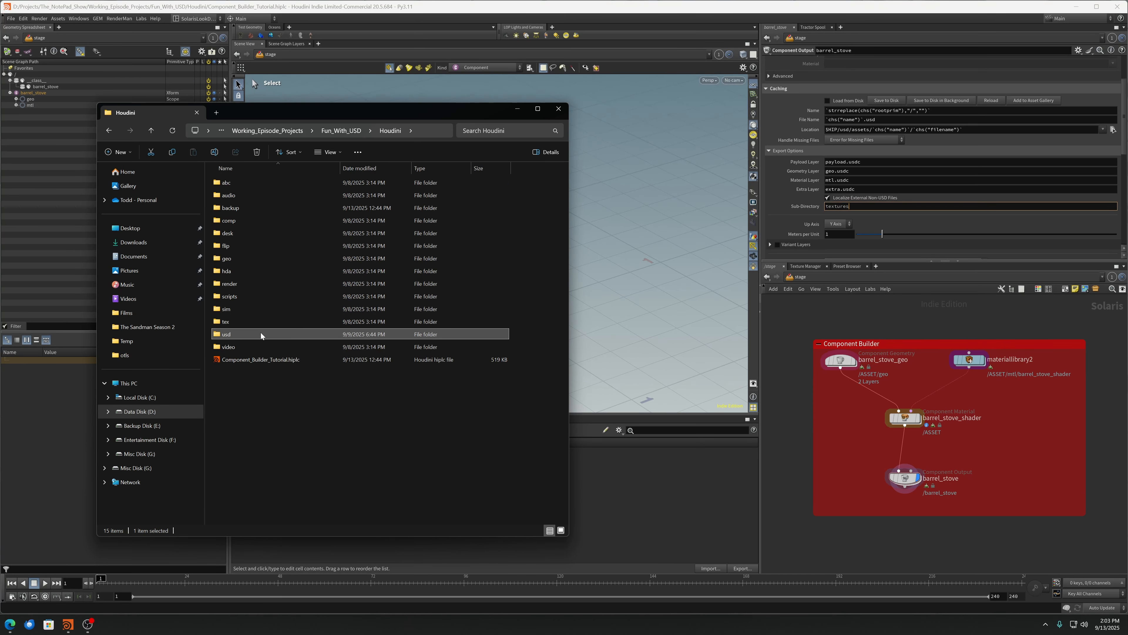
key("F2")
left_click(783, 342)
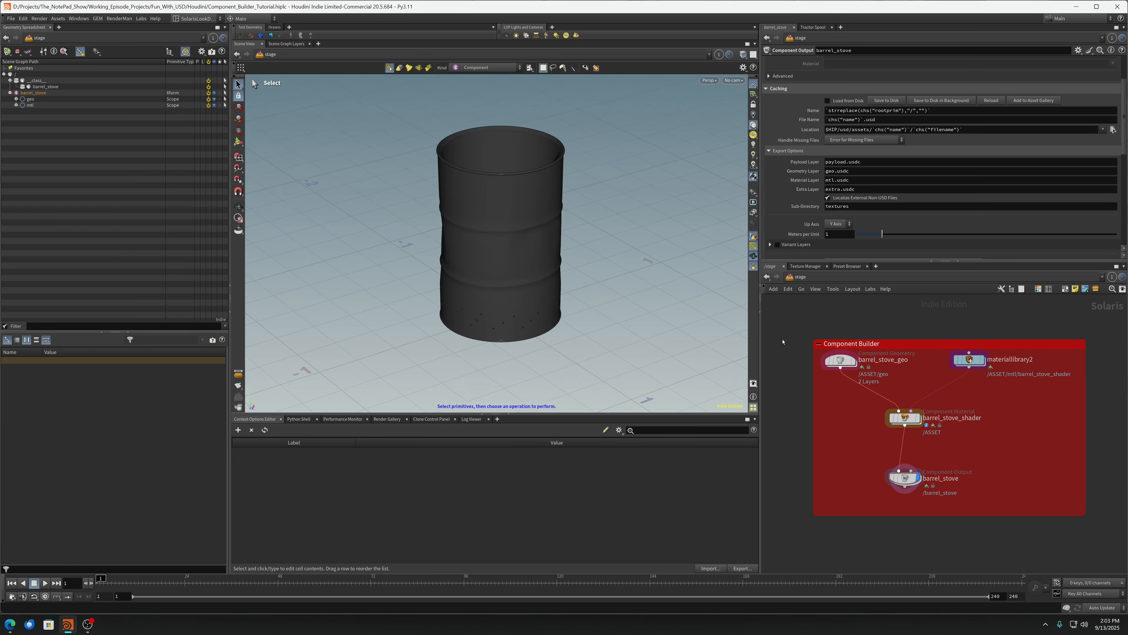
Add a SubLayer node in the empty network area beside the green Component Builder with Variants box
scroll(796, 355, "down", 6)
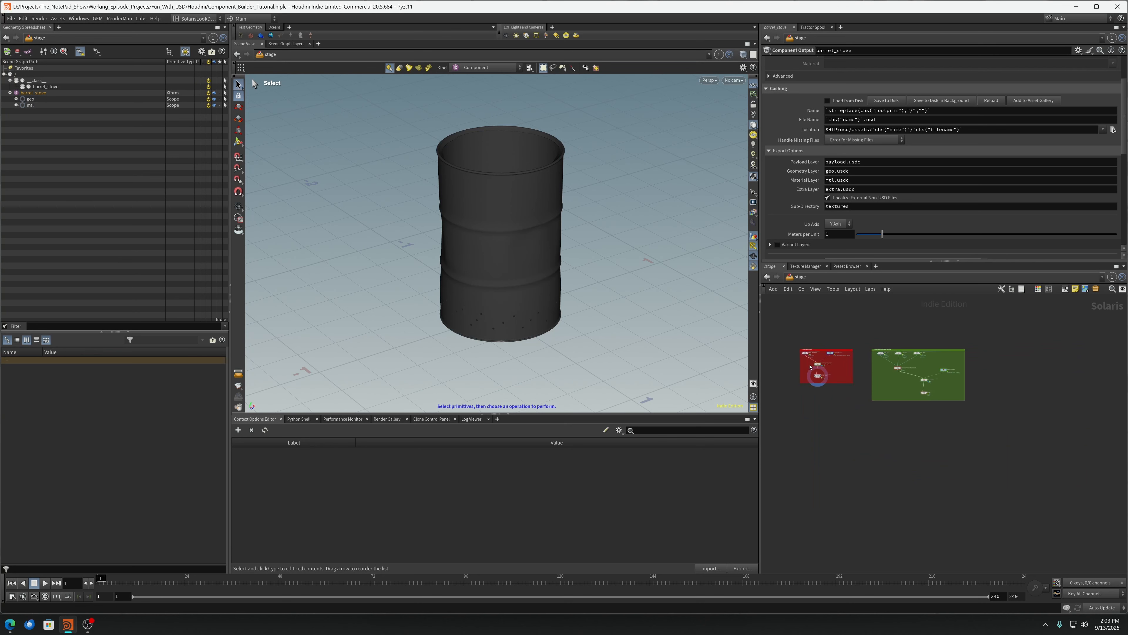
middle_click_drag(978, 339, 839, 356)
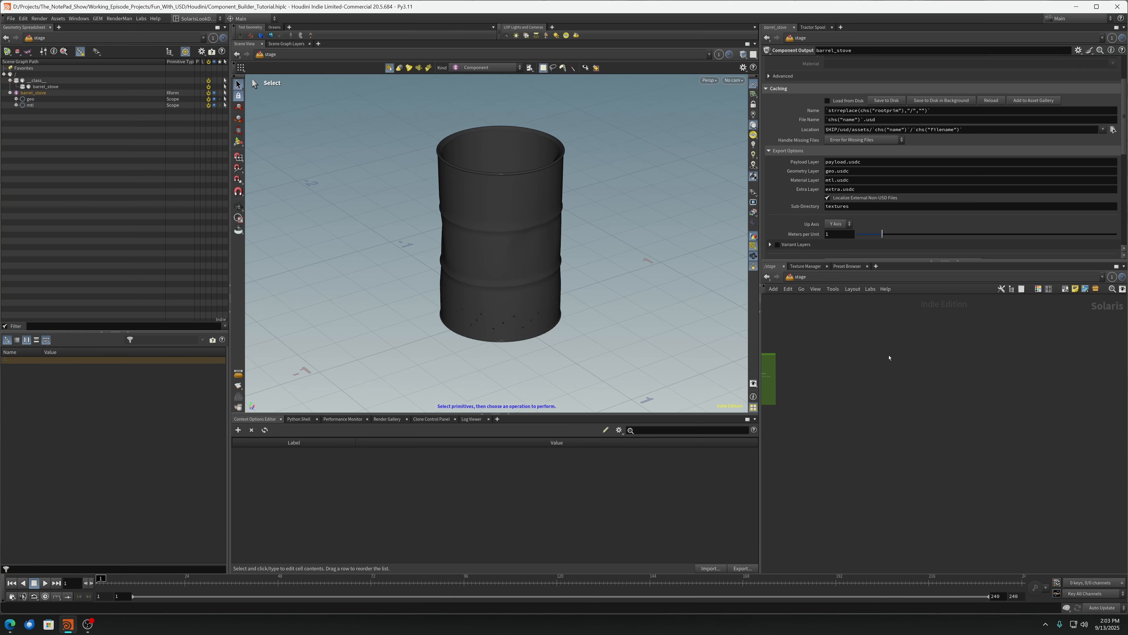
scroll(889, 357, "down", 4)
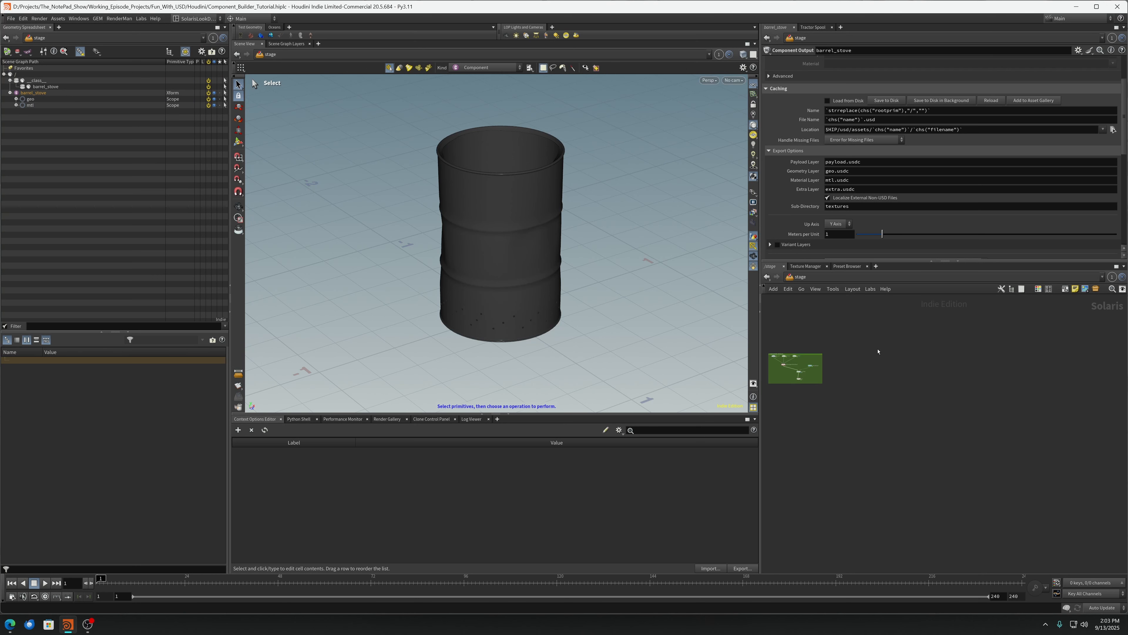
middle_click_drag(908, 374, 937, 391)
scroll(829, 371, "up", 5)
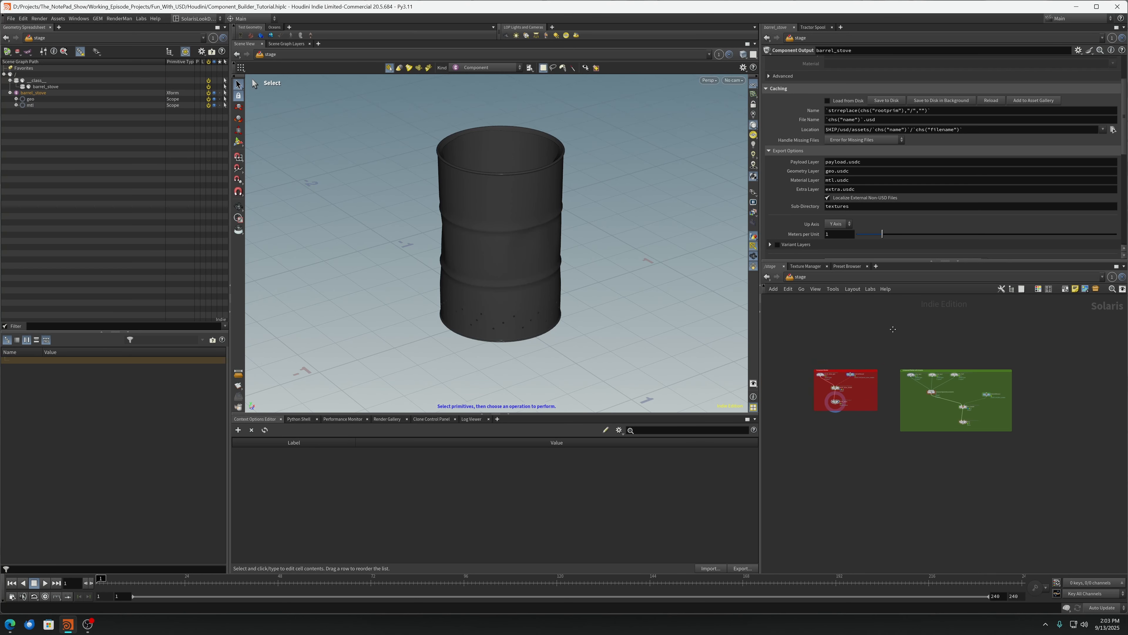
middle_click_drag(875, 330, 666, 313)
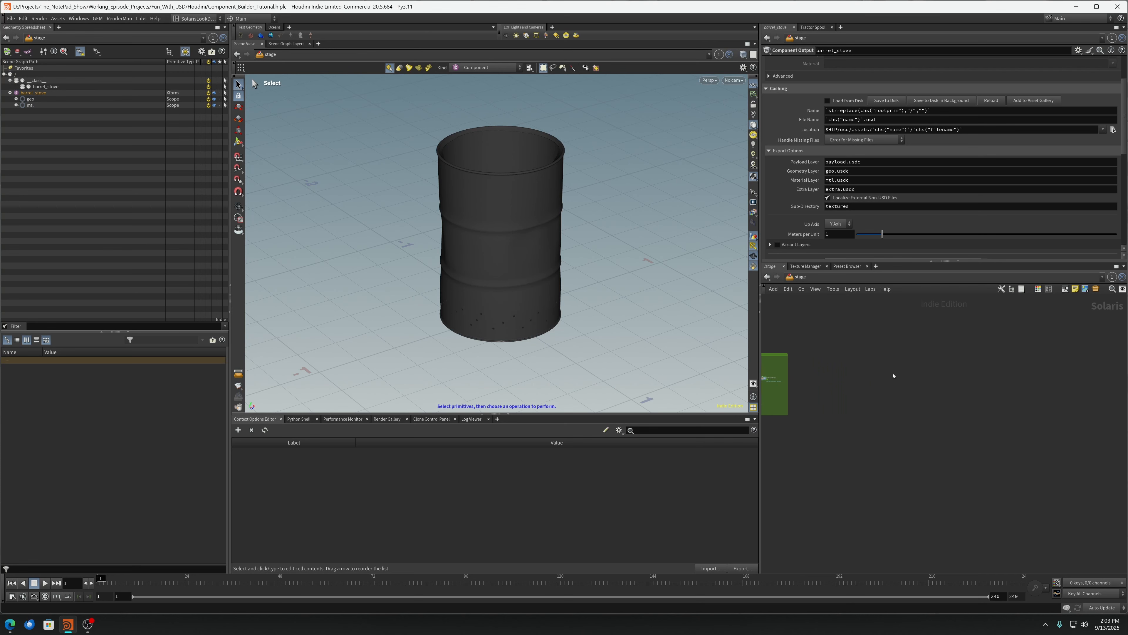
key("Tab")
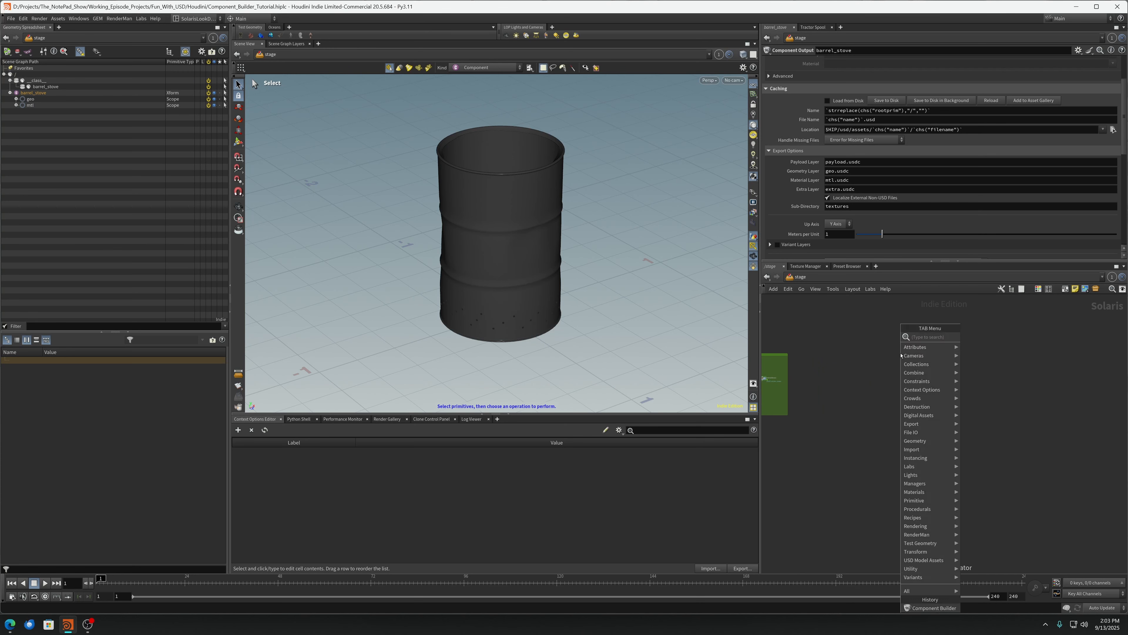
type("sublayer")
key("Return")
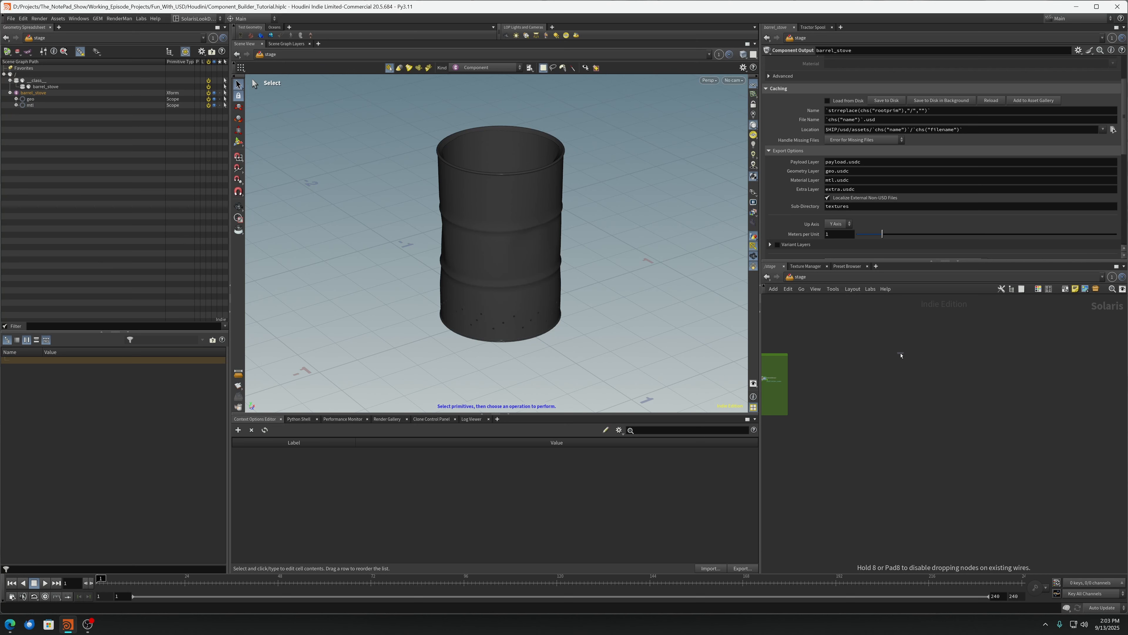
left_click(902, 354)
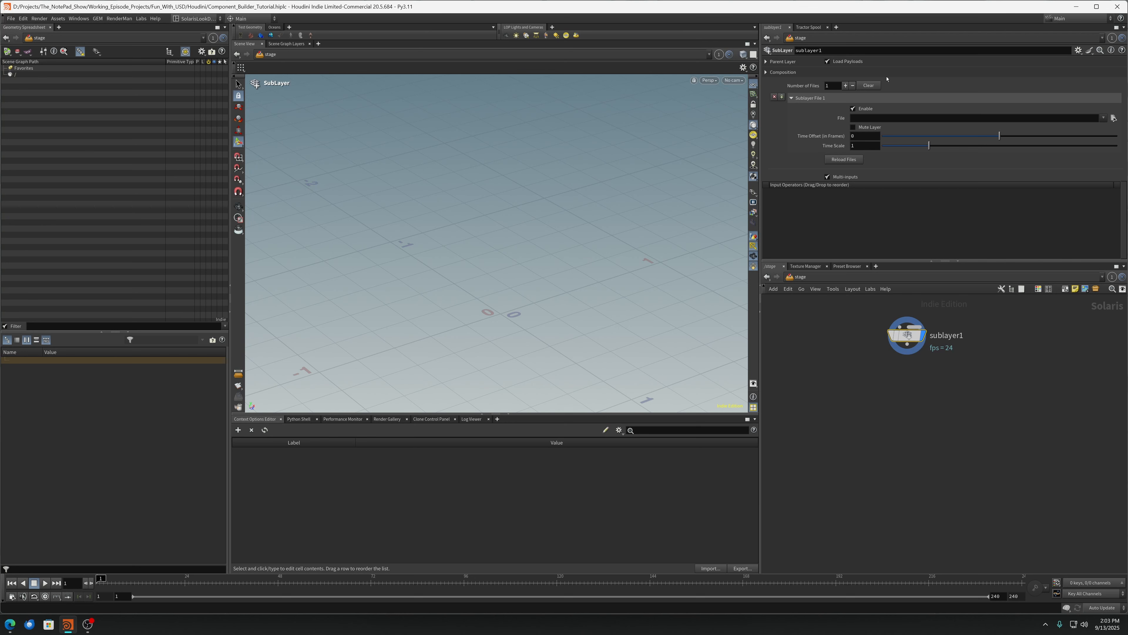
Load $HIP/usd/assets/barrel_stove/barrel_stove.usd as the file of the new SubLayer node
left_click(1114, 118)
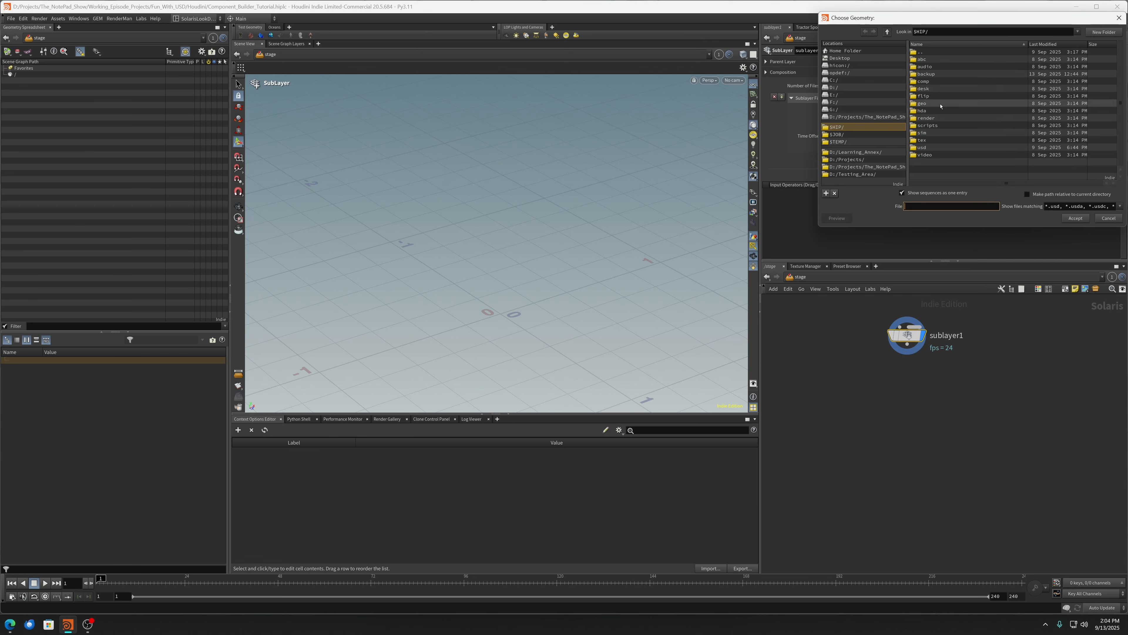
double_click(929, 147)
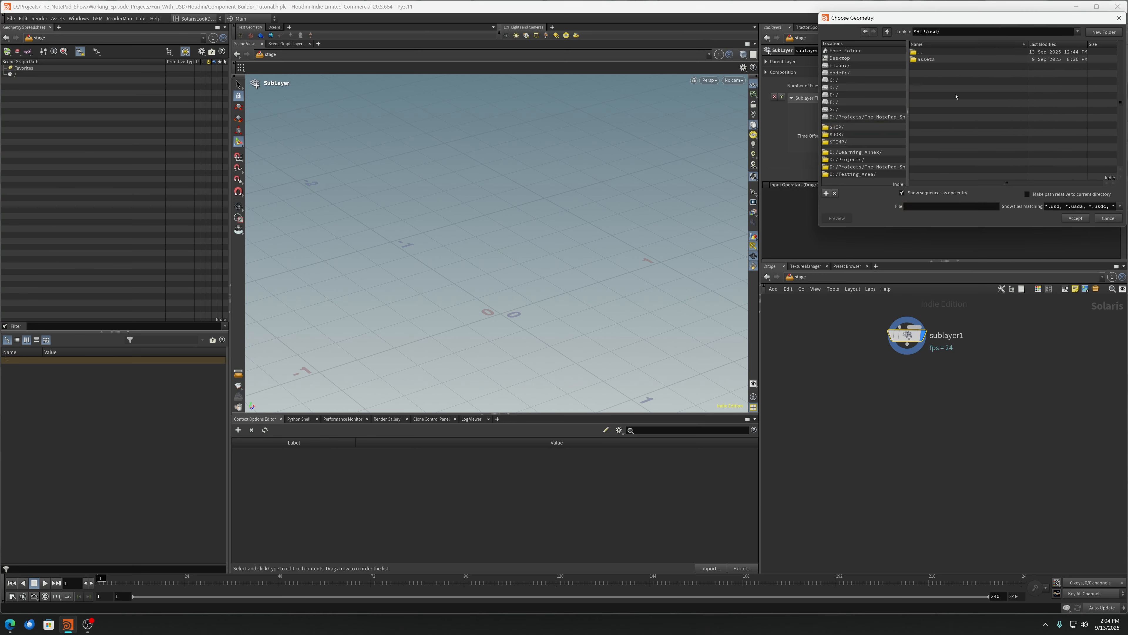
double_click(948, 60)
double_click(949, 61)
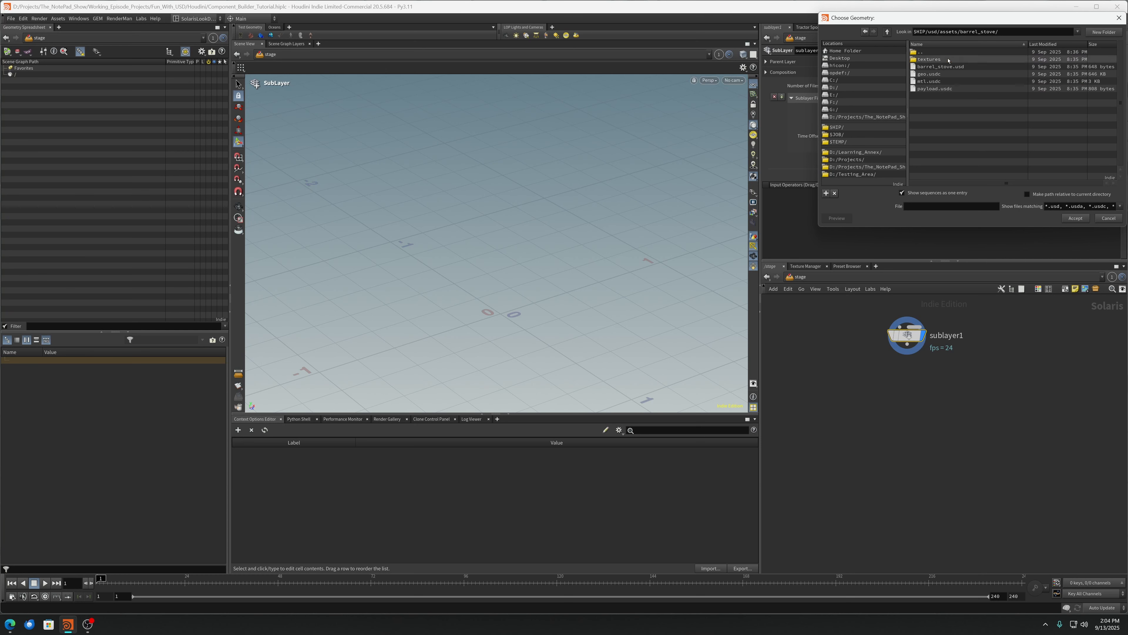
left_click(949, 67)
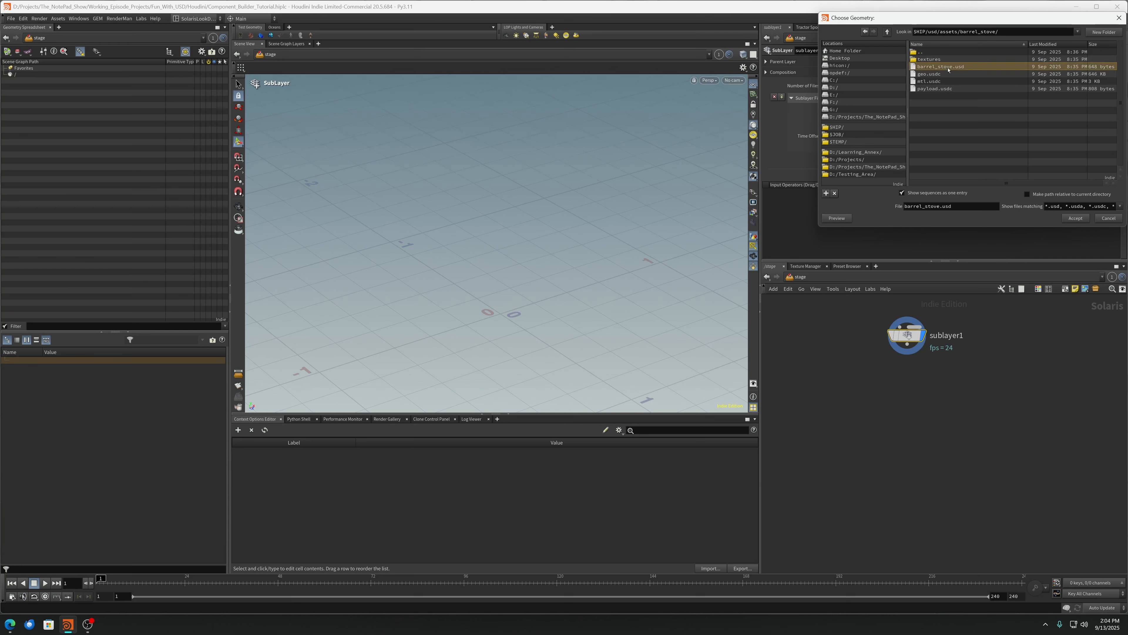
left_click(1075, 217)
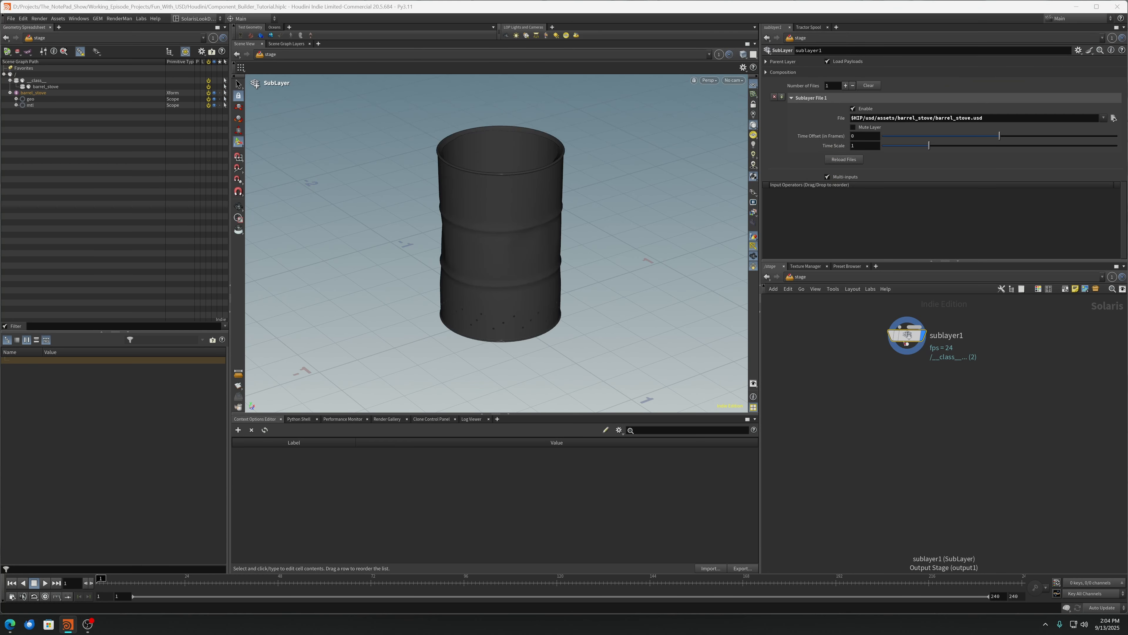
Expand barrel_stove's geo and mtl scopes in the scene graph, and set the viewport renderer to RenderMan RIS
left_click(16, 105)
left_click(16, 99)
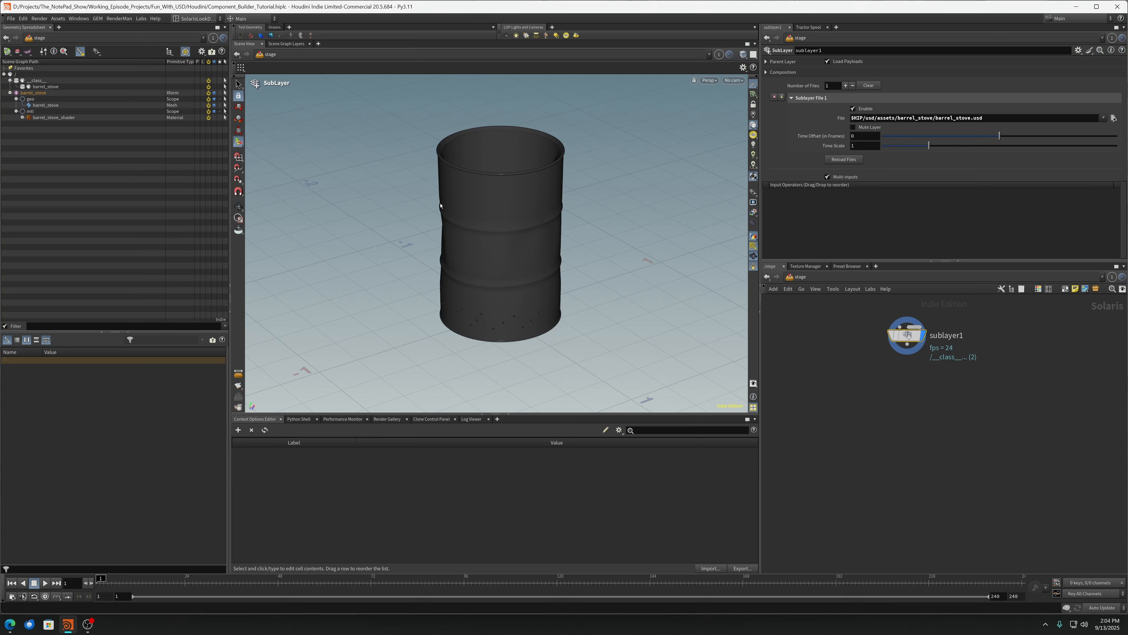
left_click(709, 80)
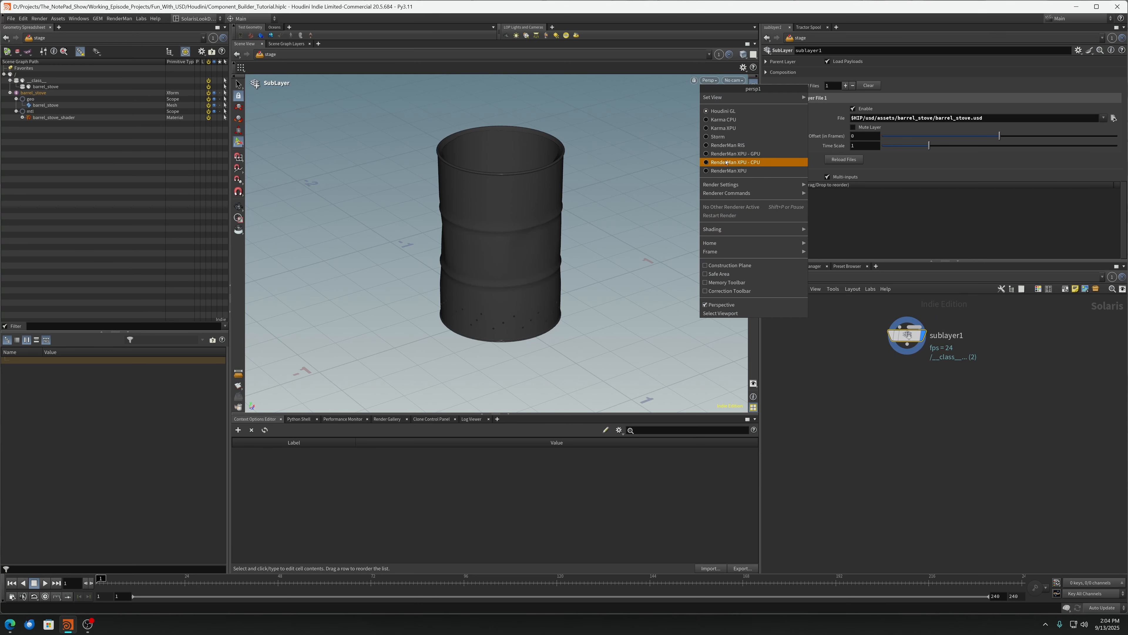
left_click(727, 145)
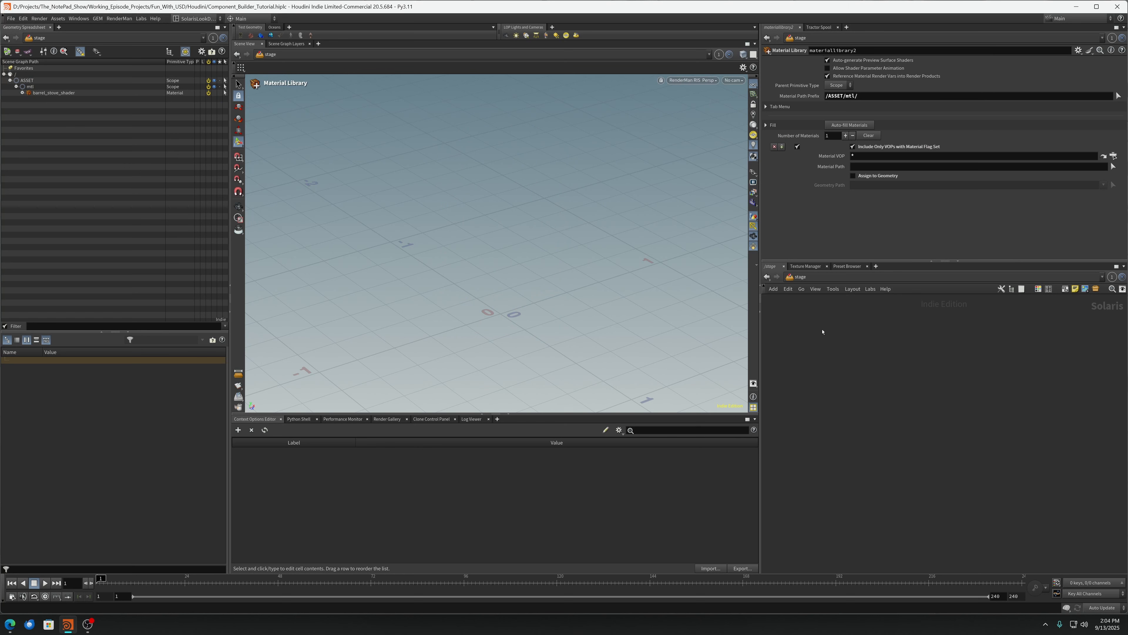
Display the fern Component Output in the Component Builder with Variants network and adjust the spacing of its geometry variant nodes
middle_click_drag(906, 365, 1079, 376)
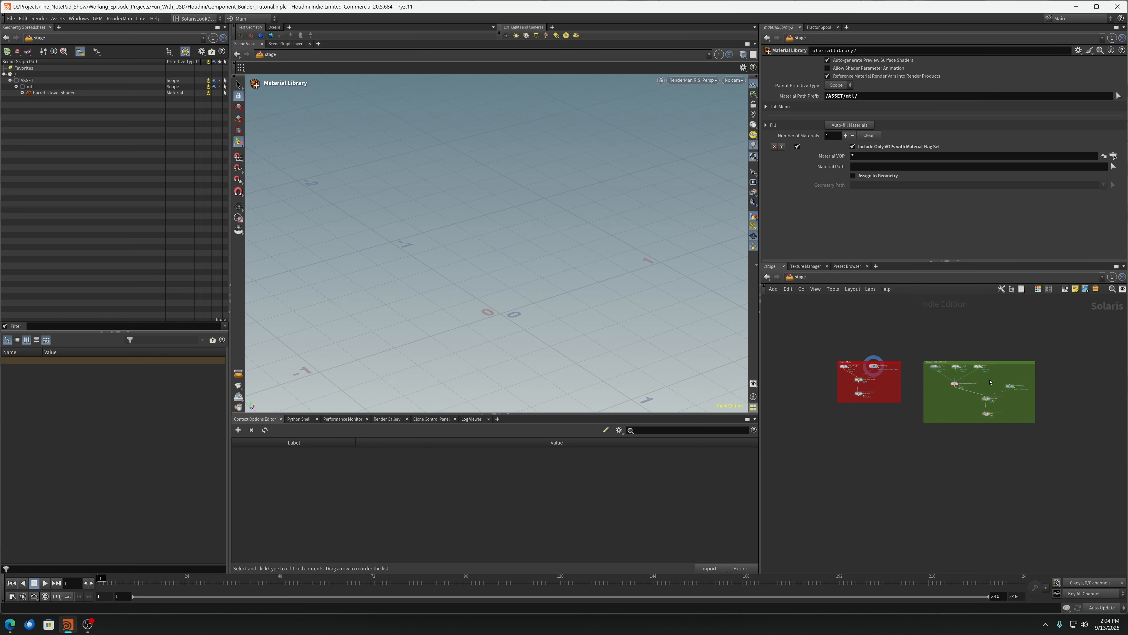
scroll(991, 382, "up", 5)
left_click(981, 464)
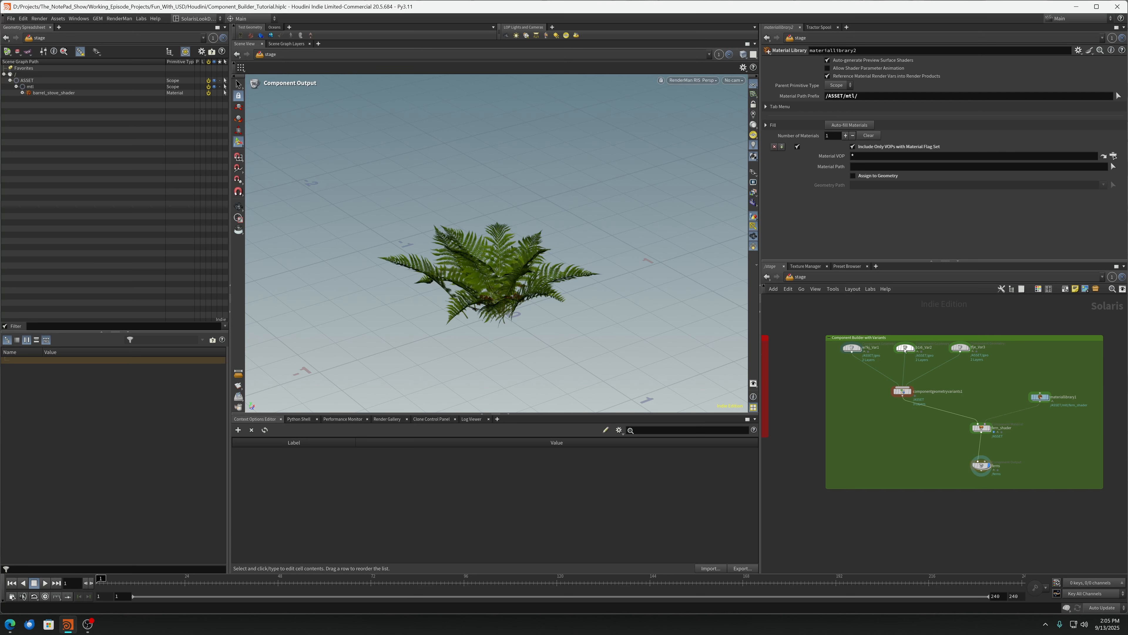
left_click_drag(908, 352, 955, 349)
Switch to the web browser, browse Quixel Megascans' 3D Plants to the Fern category, and move the browser window out of the way
left_click(9, 624)
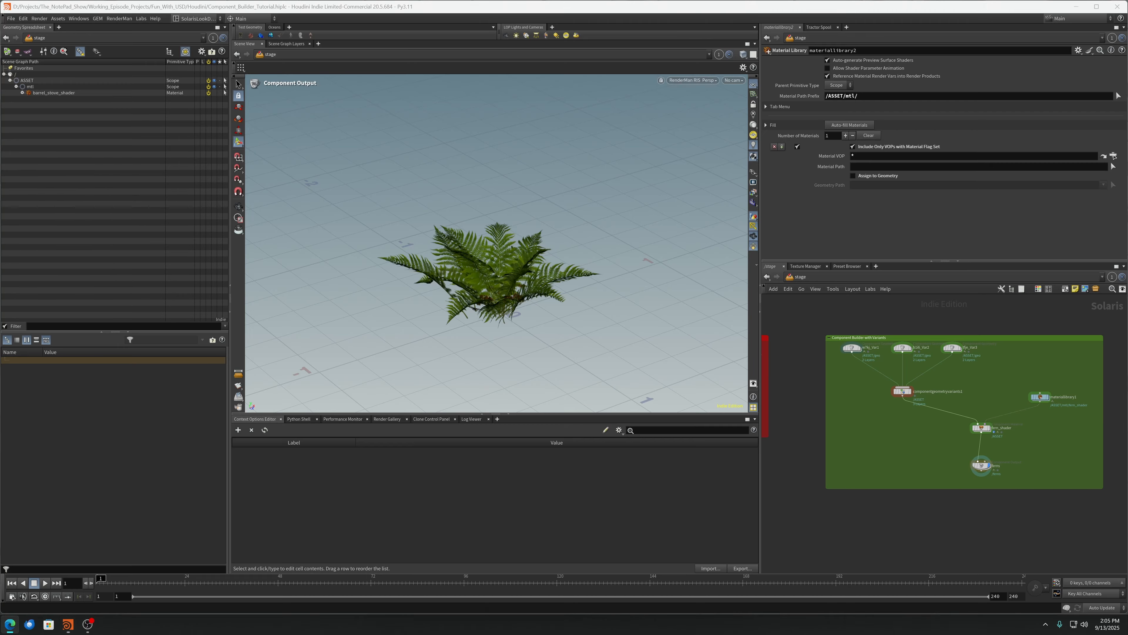
left_click_drag(571, 52, 560, 39)
mouse_move(236, 117)
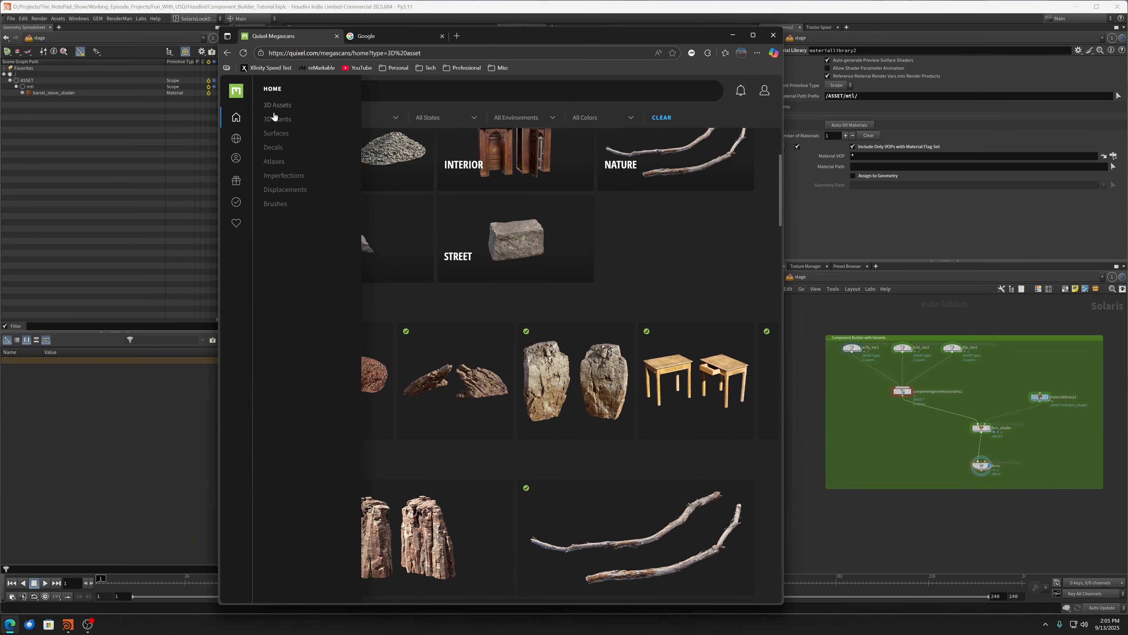
left_click(279, 118)
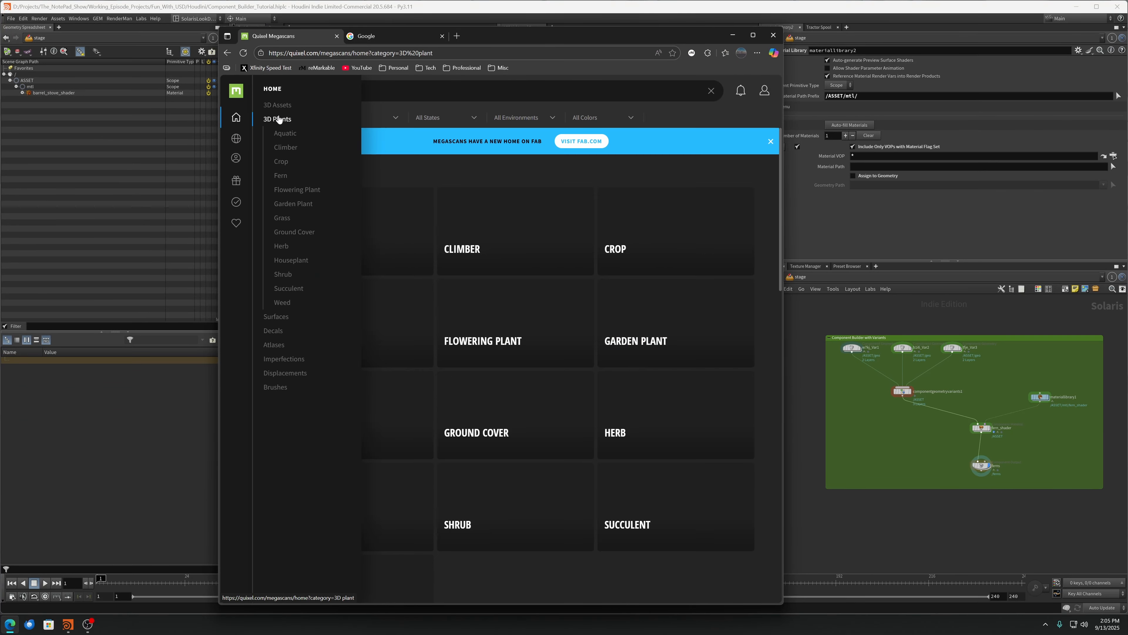
left_click(361, 323)
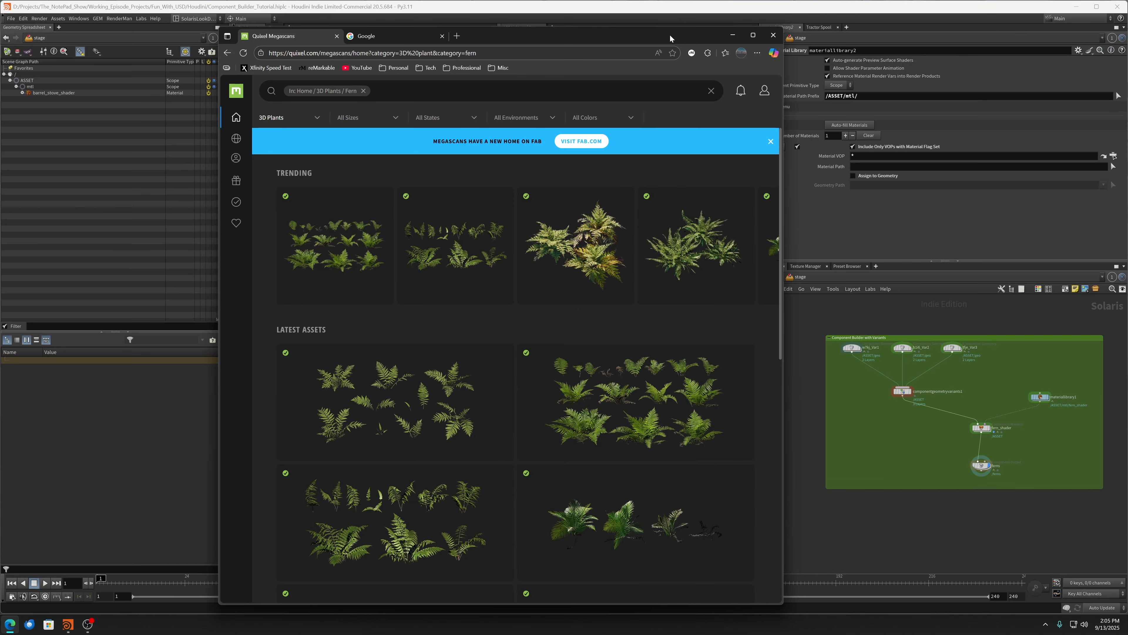
left_click_drag(670, 34, 2, 13)
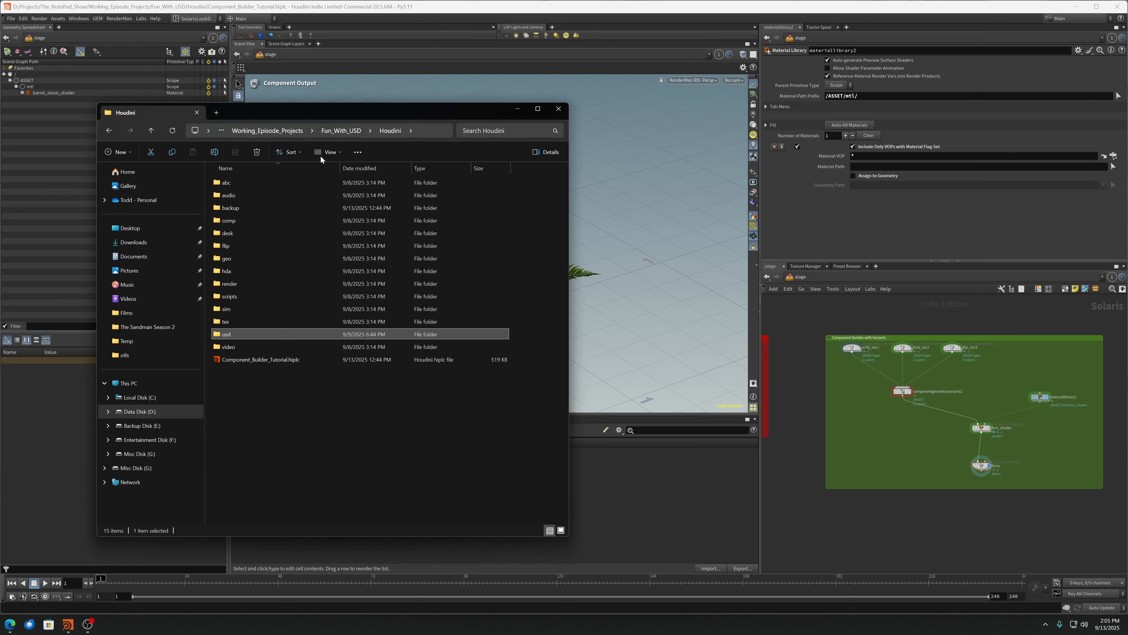
Browse from the Houdini project folder to the Source_Assets folder Fern_wdvlditia_8K_3dplant_ms
left_click(266, 131)
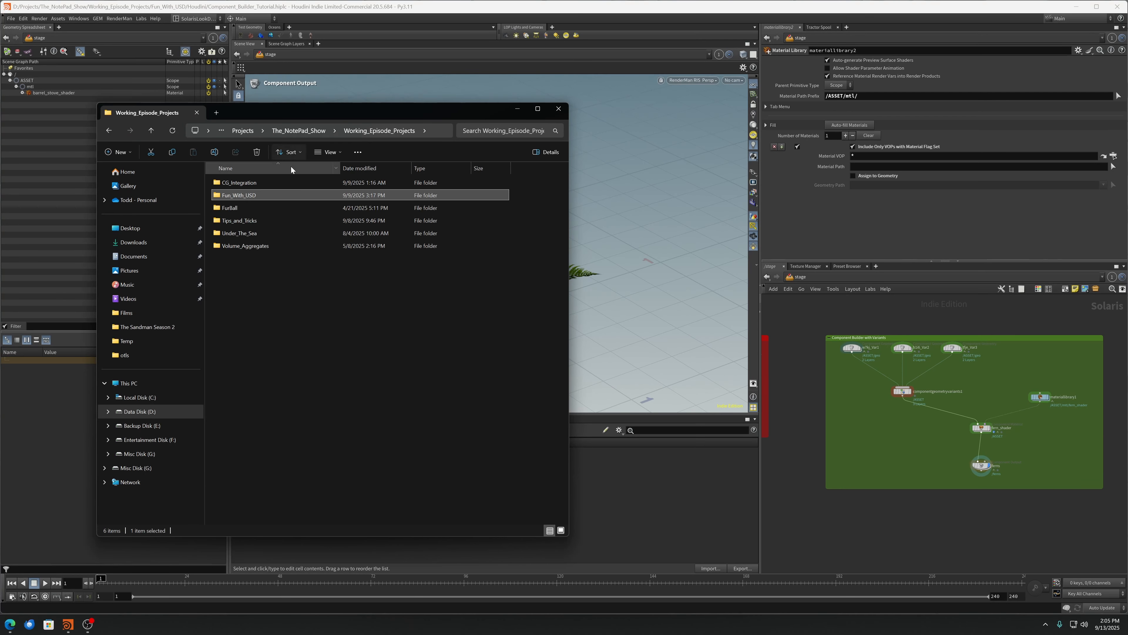
double_click(252, 195)
left_click(253, 195)
double_click(252, 195)
double_click(254, 195)
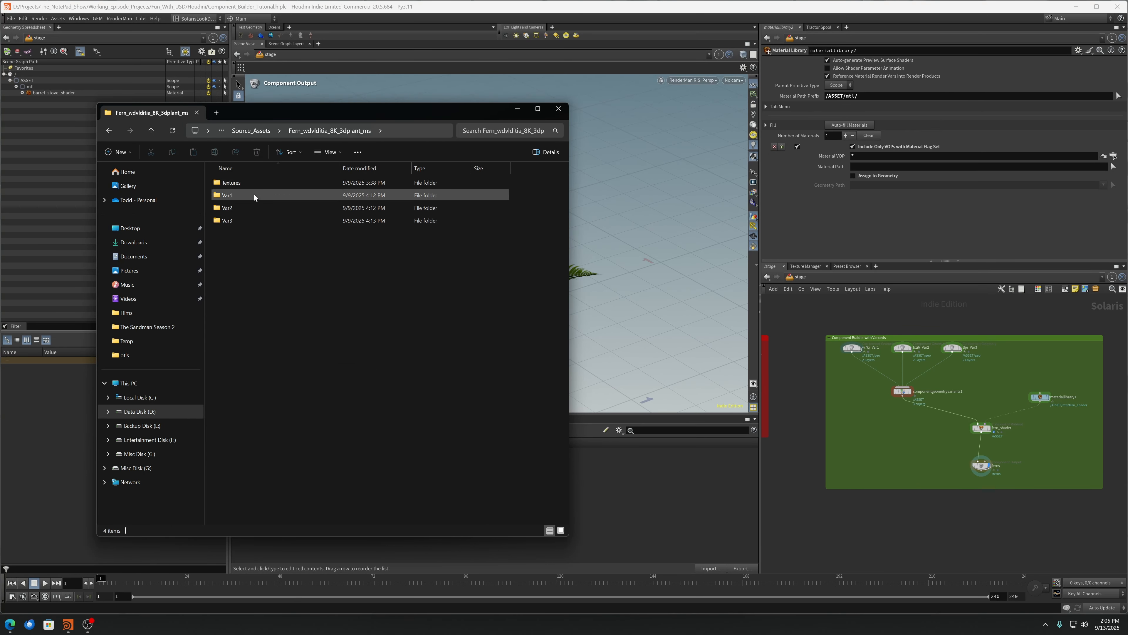
Check the FBX files inside the fern asset's Var1, Var2 and Var3 folders
left_click(248, 195)
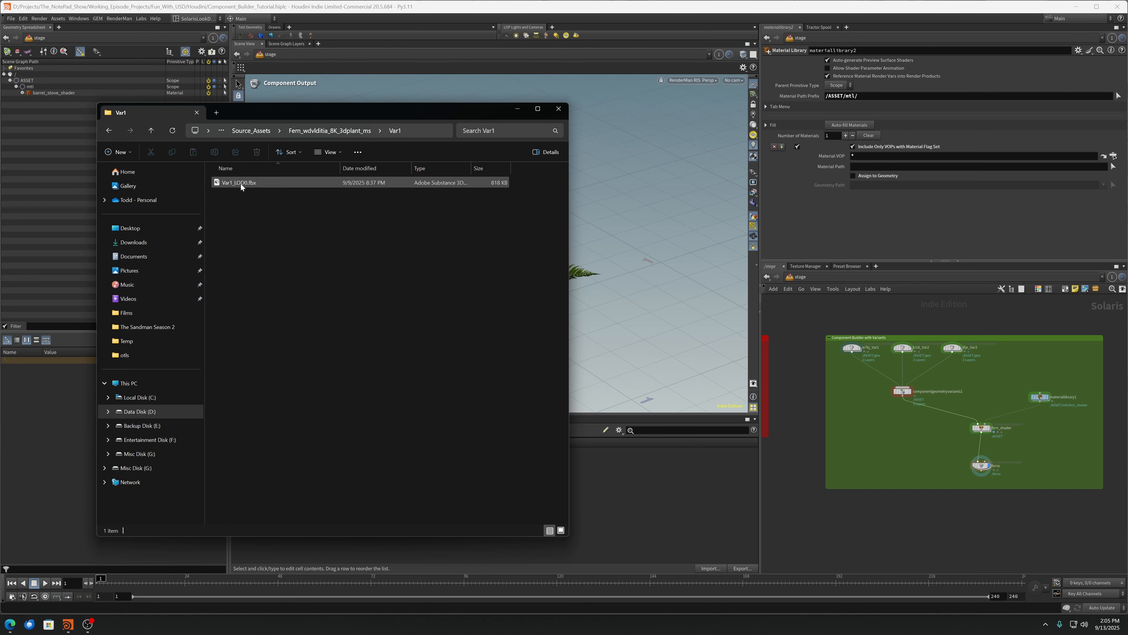
double_click(247, 207)
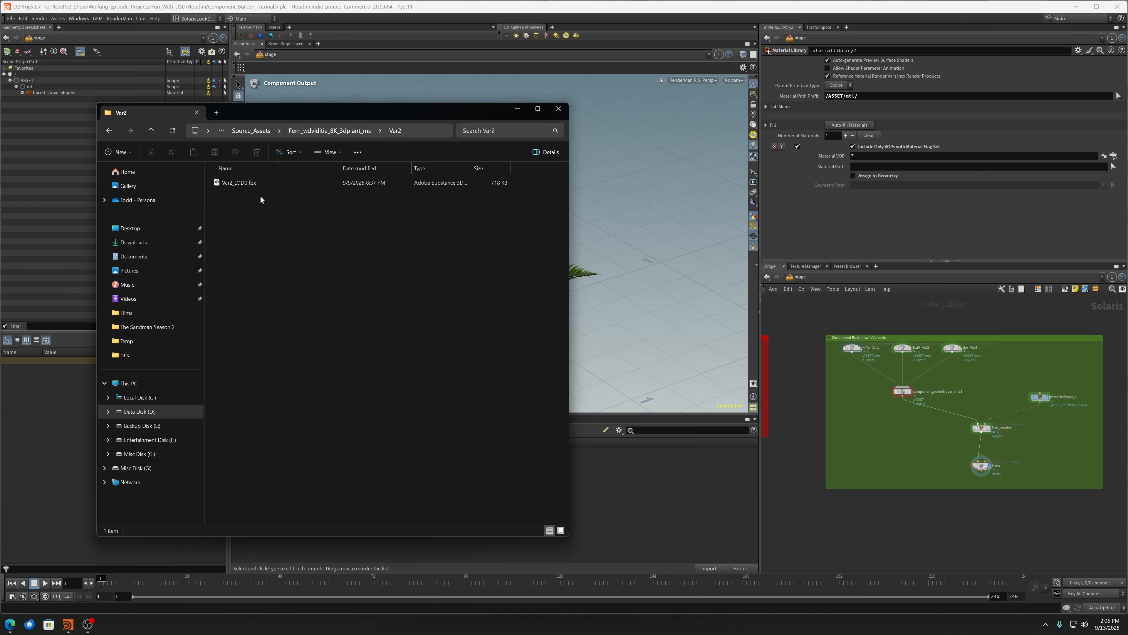
left_click(316, 132)
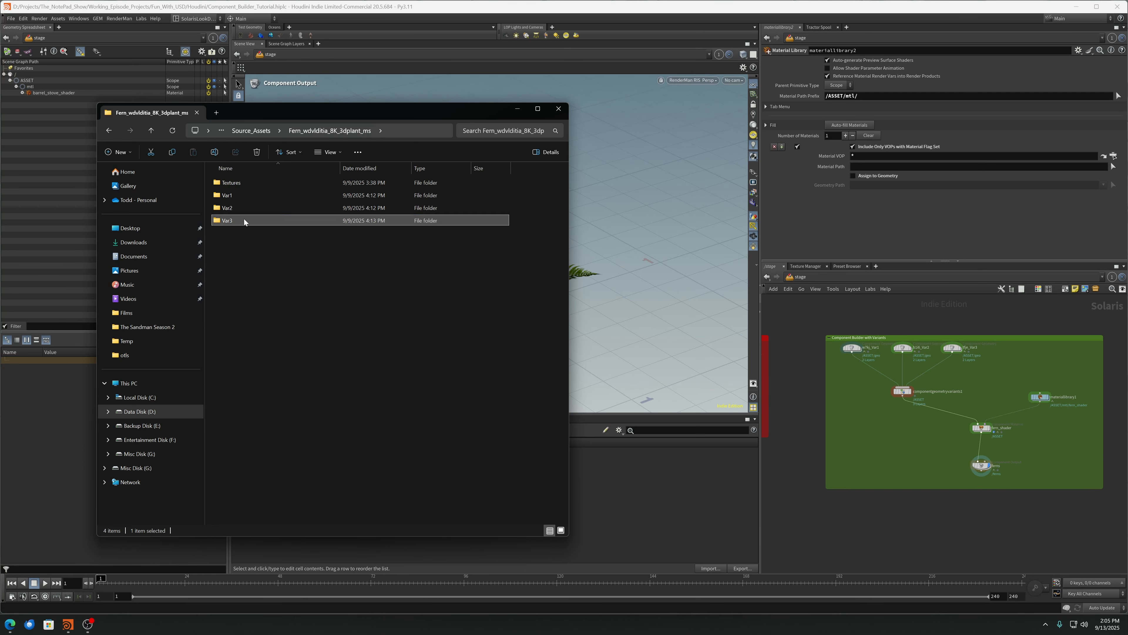
double_click(244, 218)
left_click(324, 130)
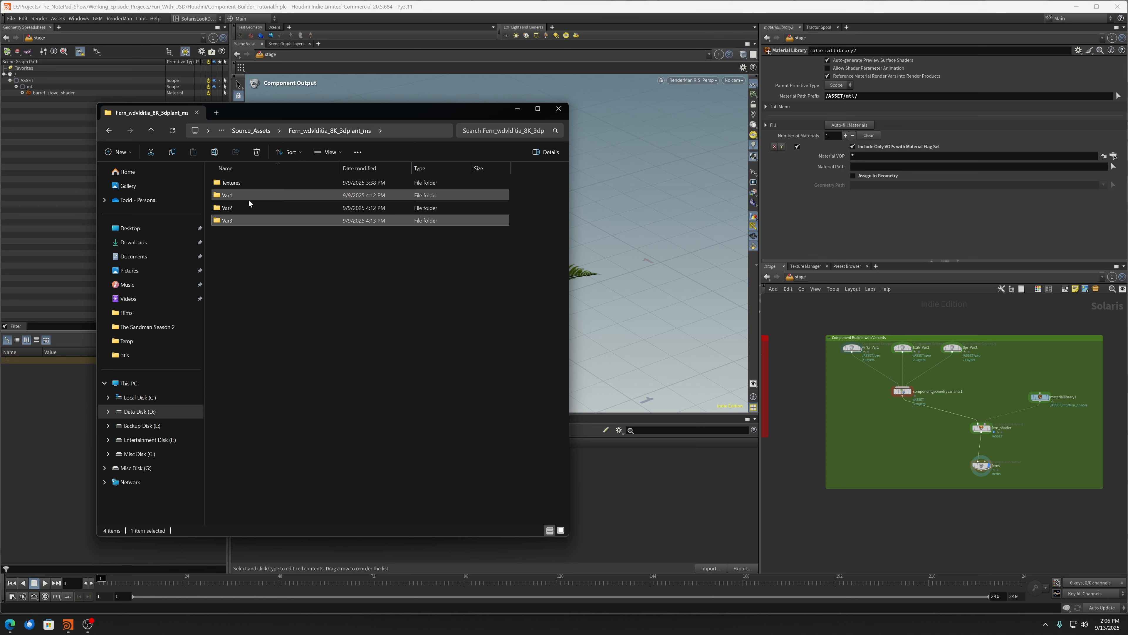
Check the fern's texture files in Textures/Atlas, return to the asset folder and move the file browser off the Houdini window
double_click(246, 184)
double_click(236, 184)
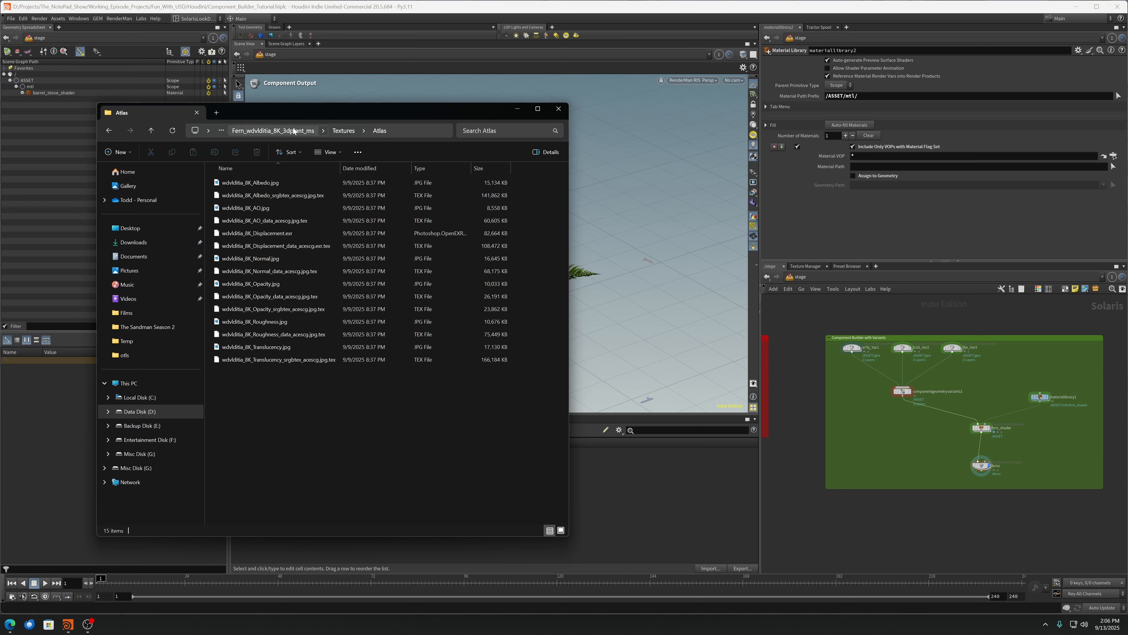
left_click(149, 131)
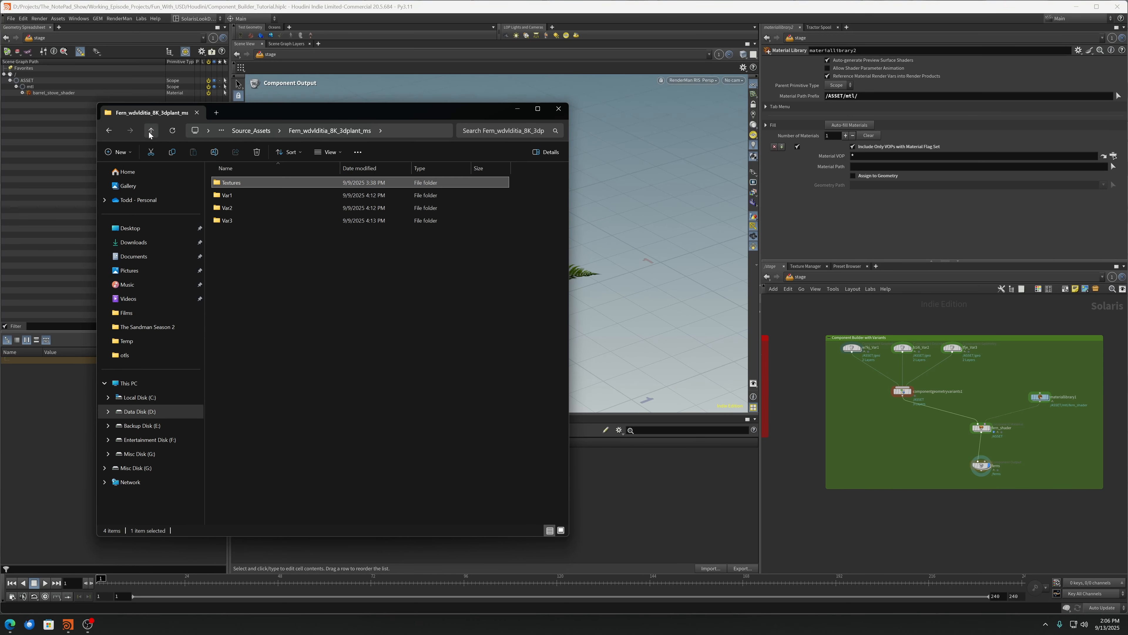
left_click_drag(407, 113, 0, 113)
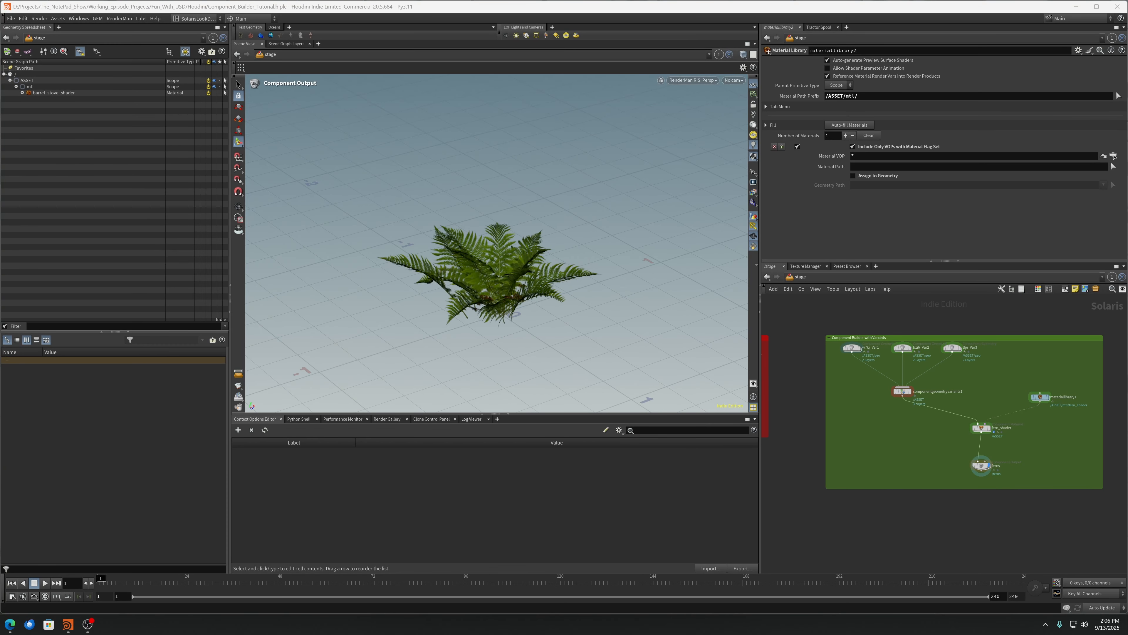
Inspect the geometry network inside w7kj_Var1, including its file and transform nodes, and return to the stage level
scroll(872, 355, "up", 5)
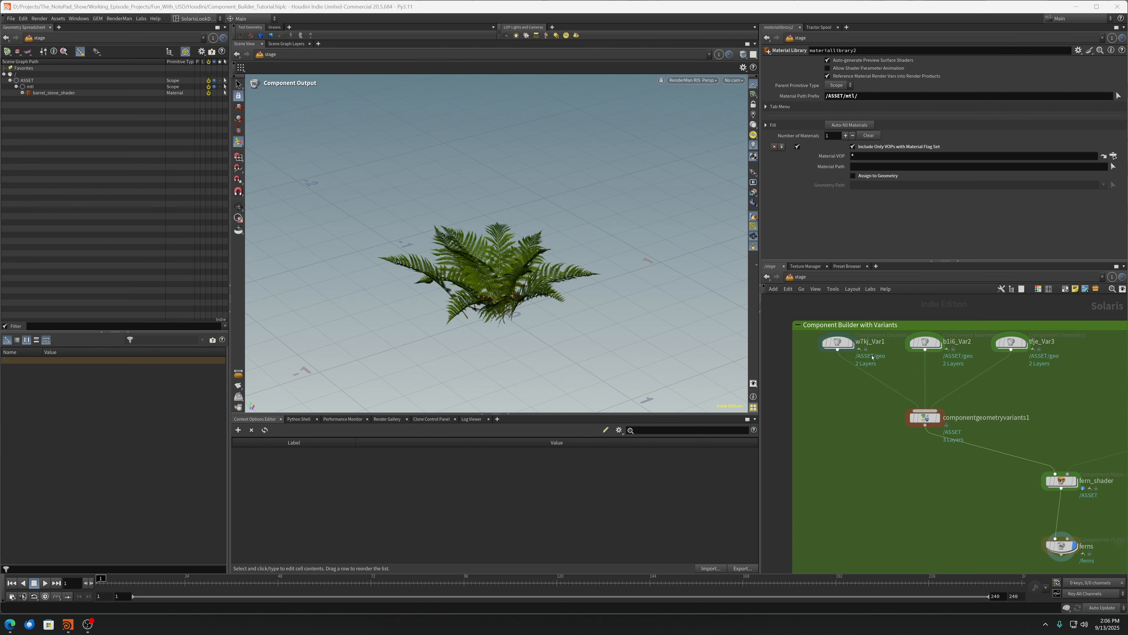
middle_click_drag(845, 423, 857, 446)
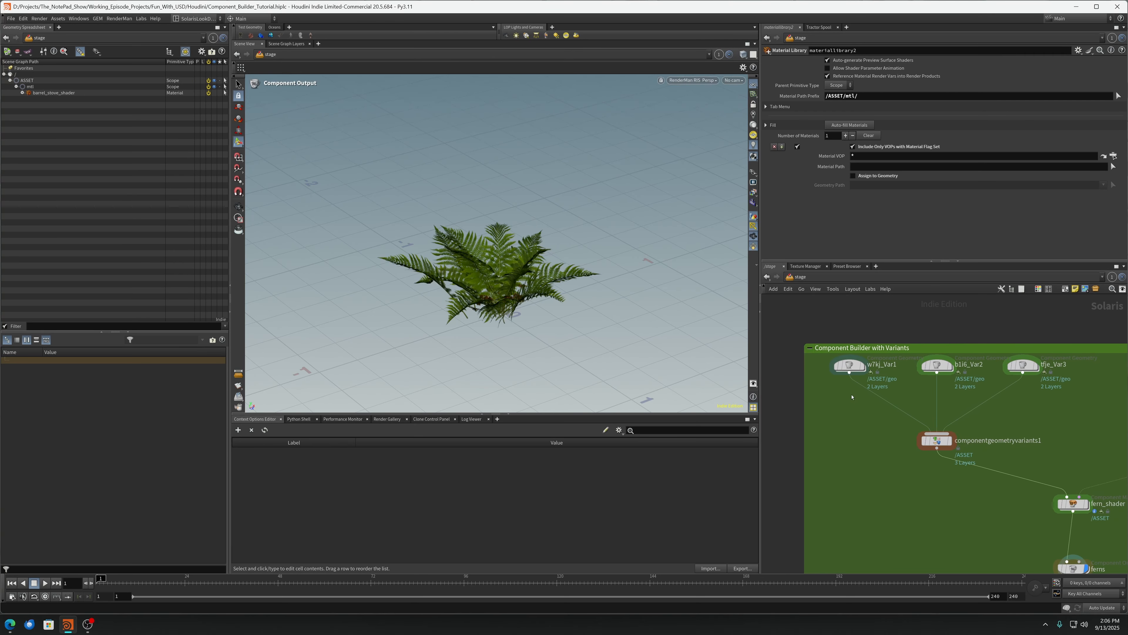
double_click(848, 367)
scroll(870, 457, "up", 6)
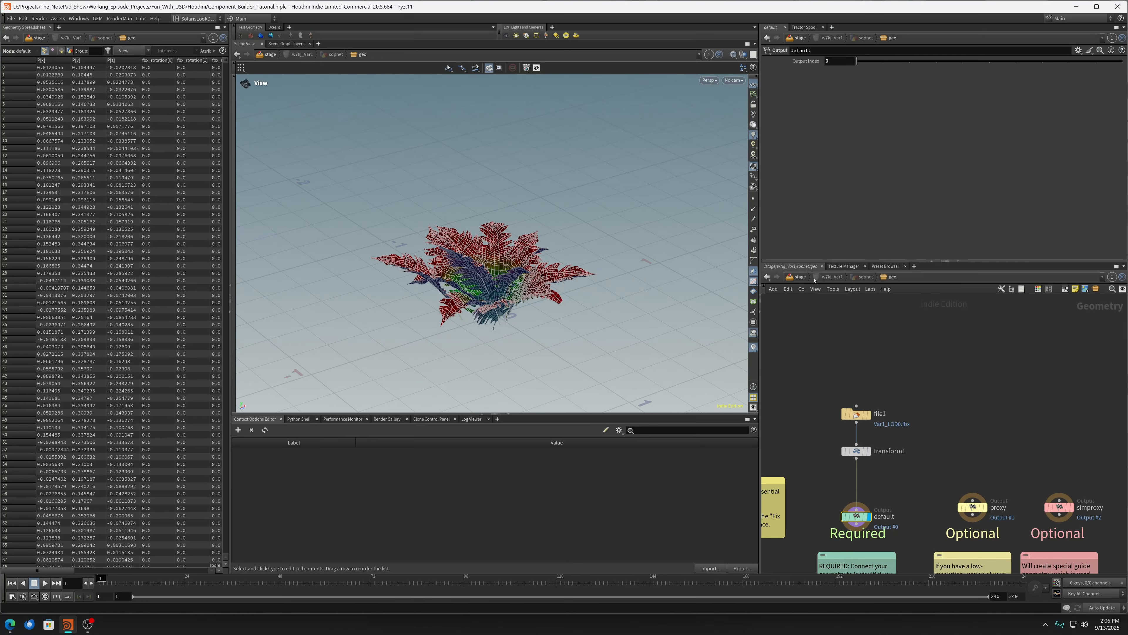
left_click(799, 276)
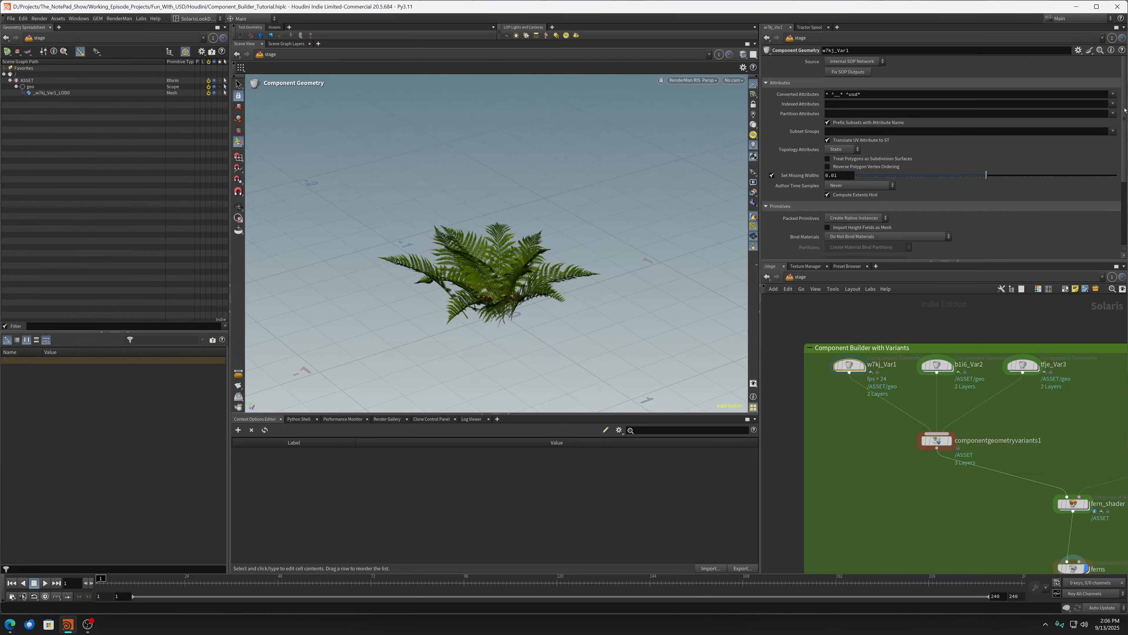
Review the Component Geometry parameters of w7kj_Var1 and of barrel_stove_geo in the Component Builder network
left_click_drag(1124, 111, 1120, 69)
scroll(886, 456, "down", 2)
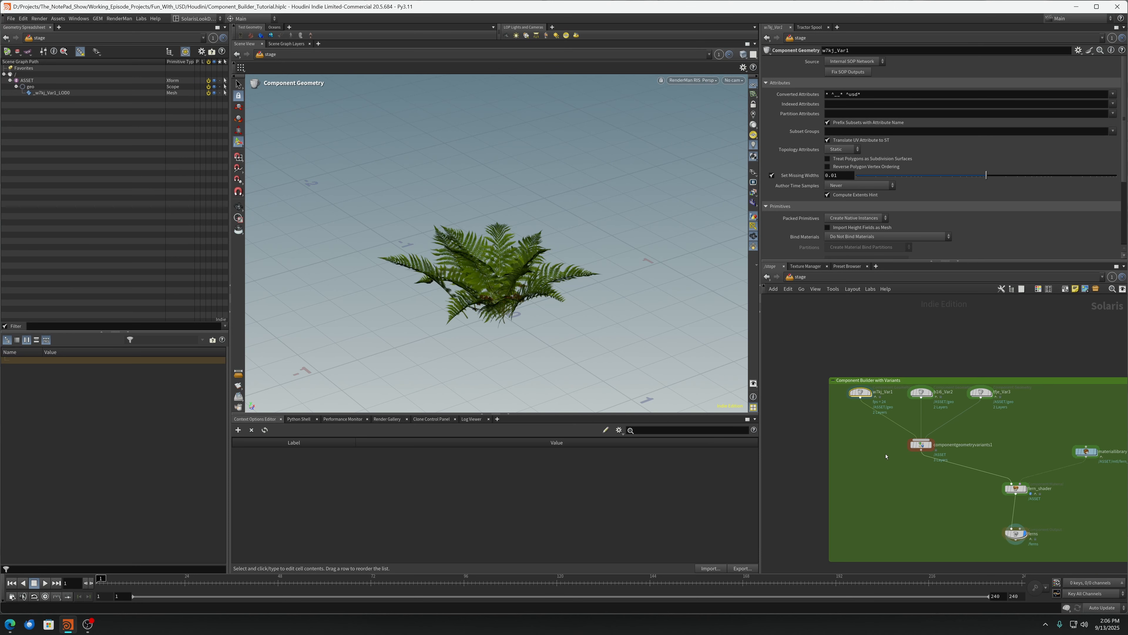
middle_click_drag(866, 457, 1087, 436)
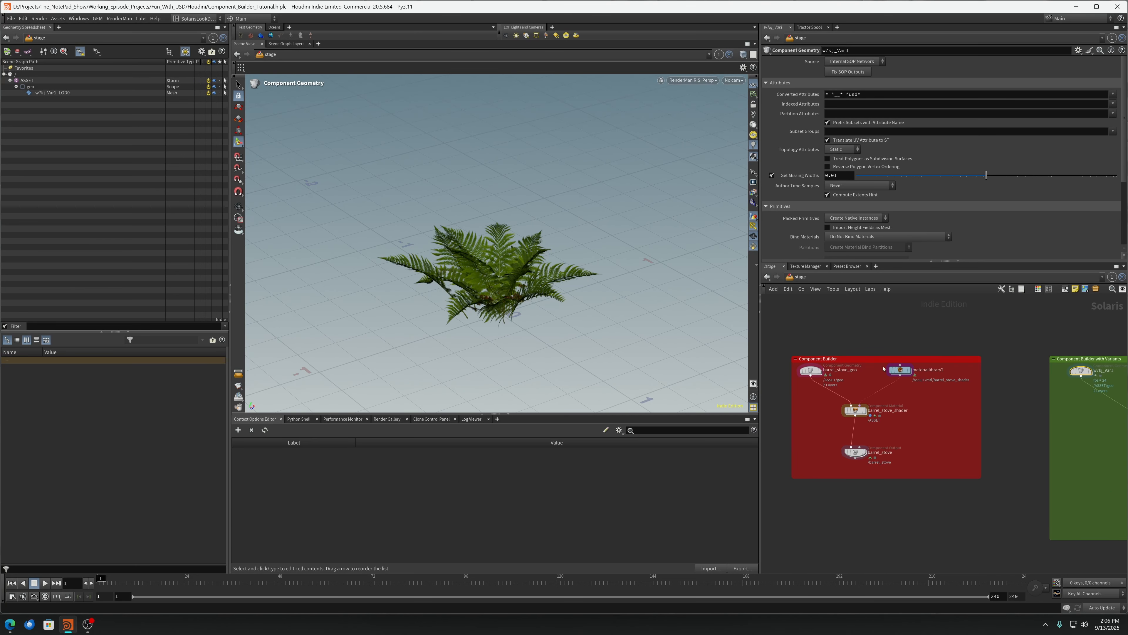
left_click(810, 371)
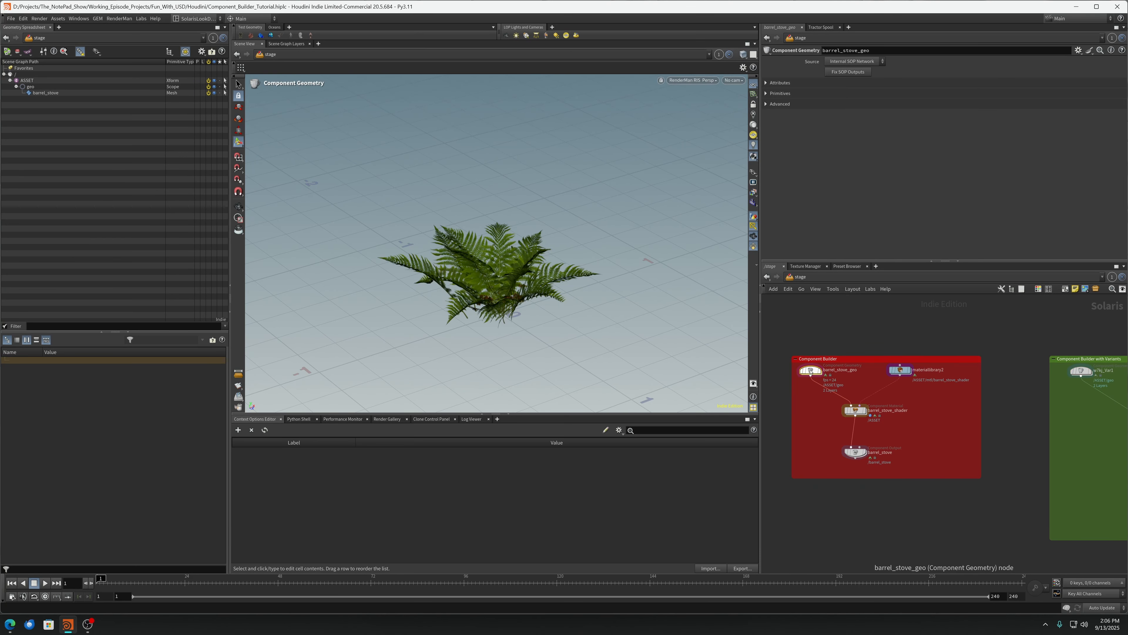
Select b1i6_Var2 in the Component Builder with Variants network and move tfje_Var3 slightly farther away from it
middle_click_drag(1088, 431, 886, 441)
left_click(939, 382)
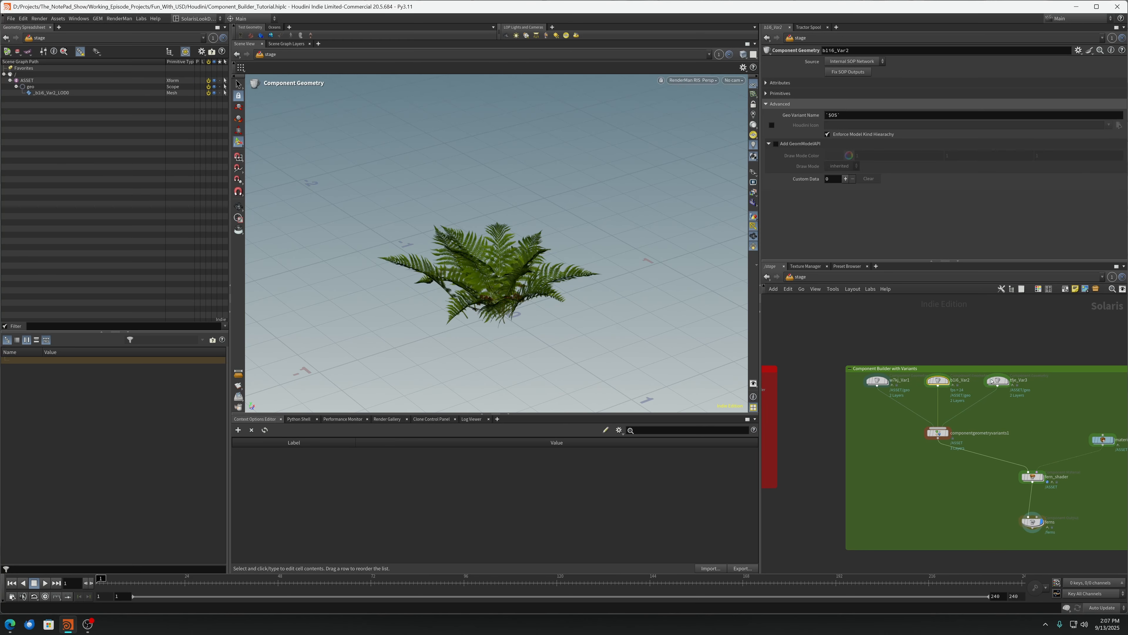
left_click_drag(999, 382, 1008, 382)
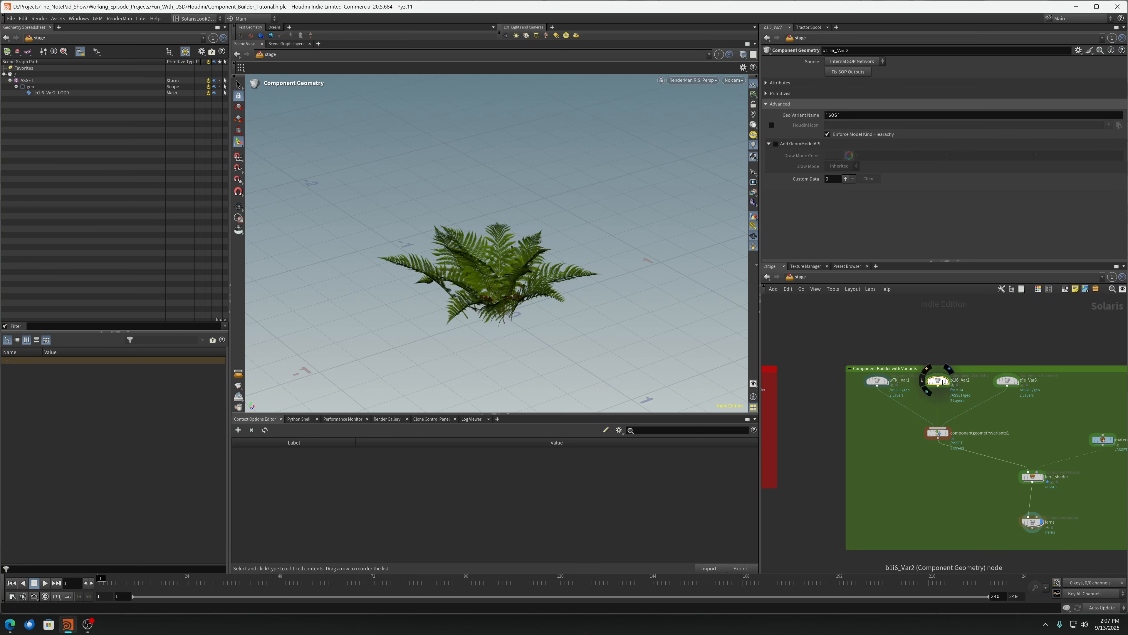
Inspect the geometry network inside b1i6_Var2 and return to the stage level
scroll(946, 385, "up", 3)
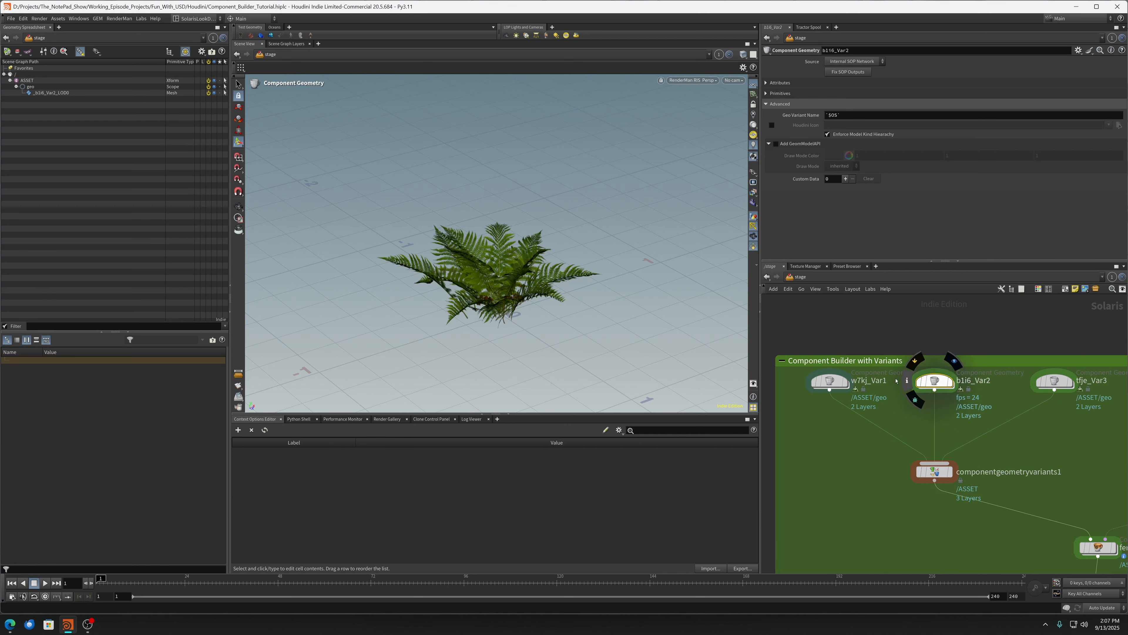
left_click(830, 381)
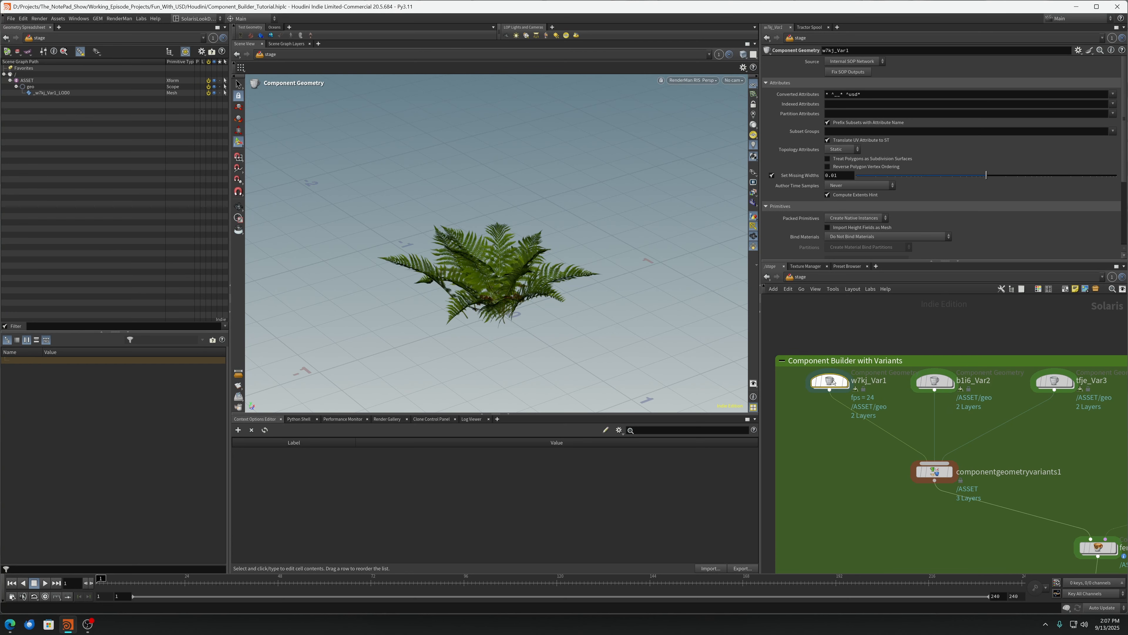
double_click(939, 385)
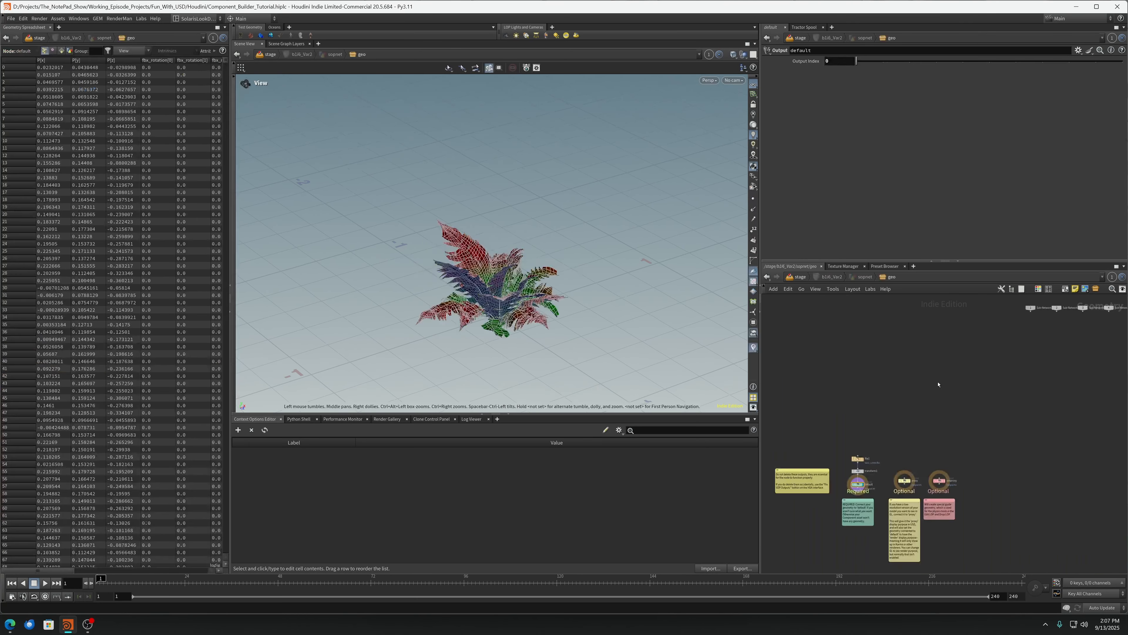
scroll(871, 449, "up", 6)
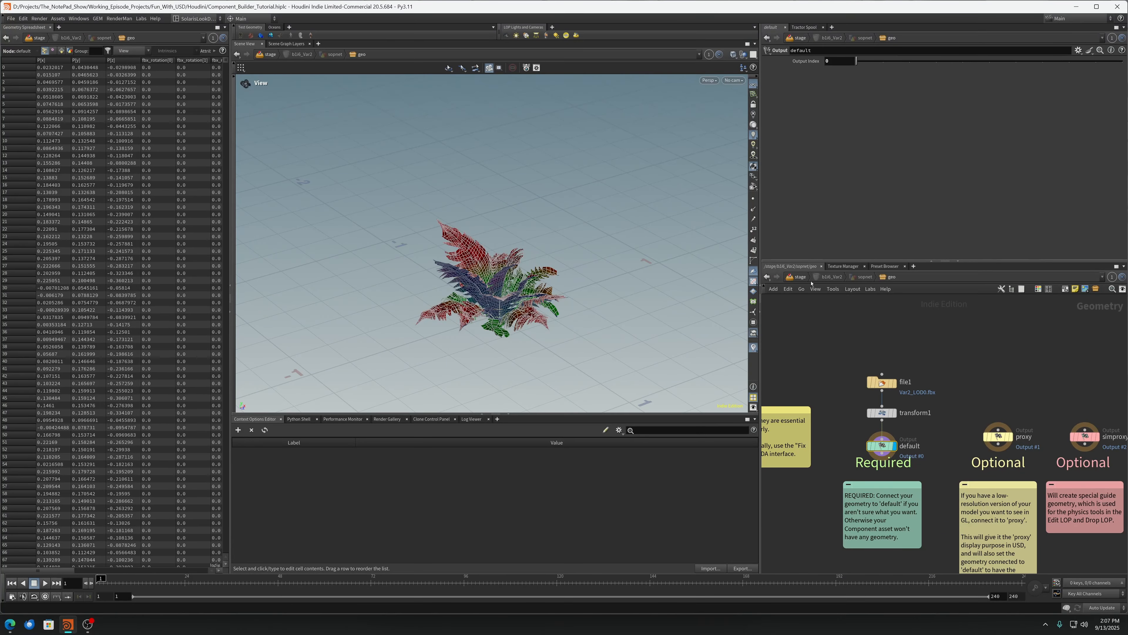
left_click(801, 277)
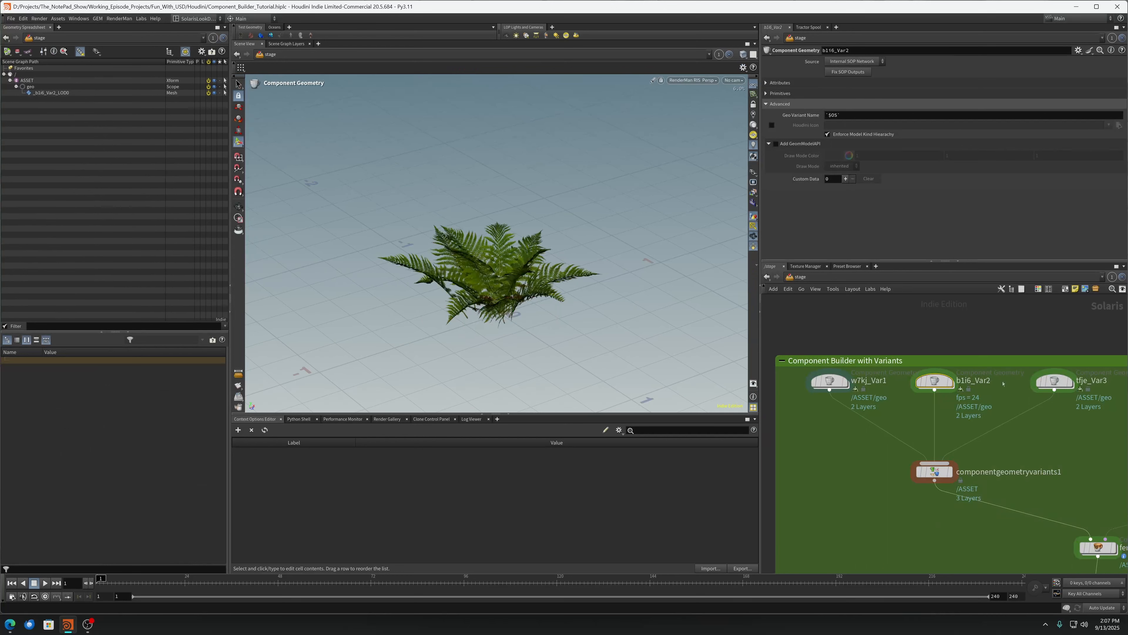
Display w7kj_Var1, b1i6_Var2 and tfje_Var3 one after another in the viewport to compare the fern shapes
left_click(845, 382)
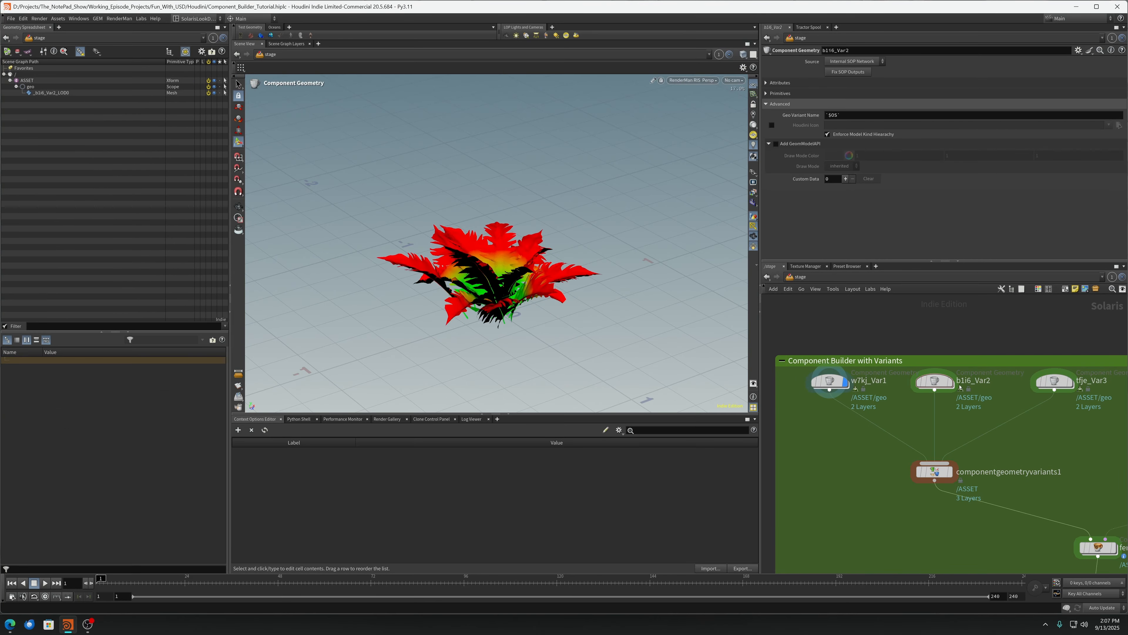
left_click(950, 381)
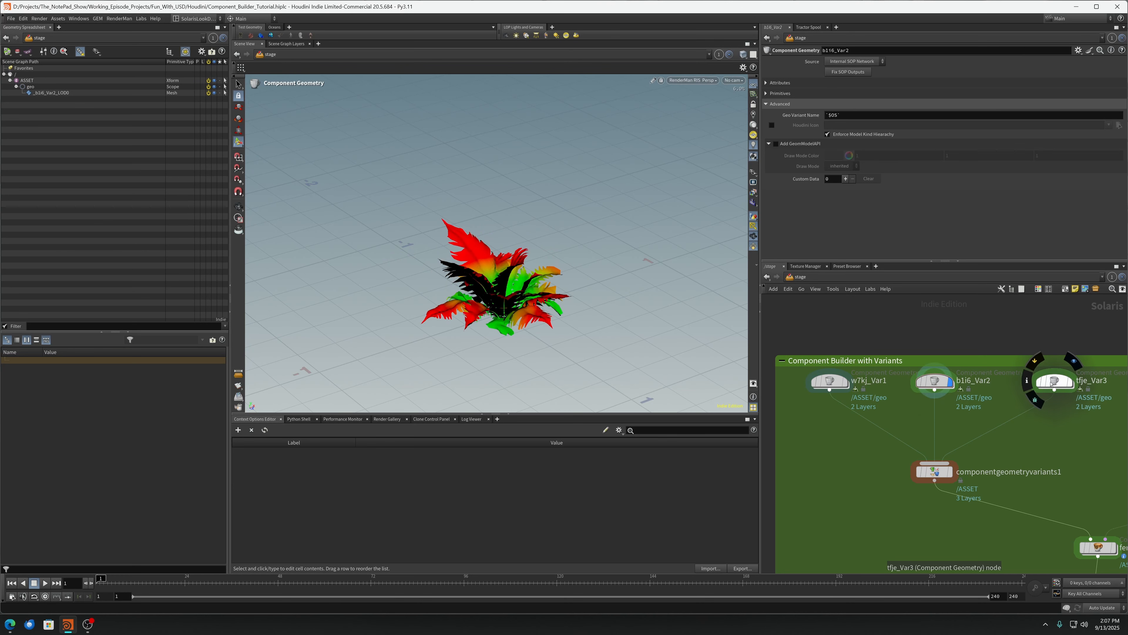
left_click(1066, 383)
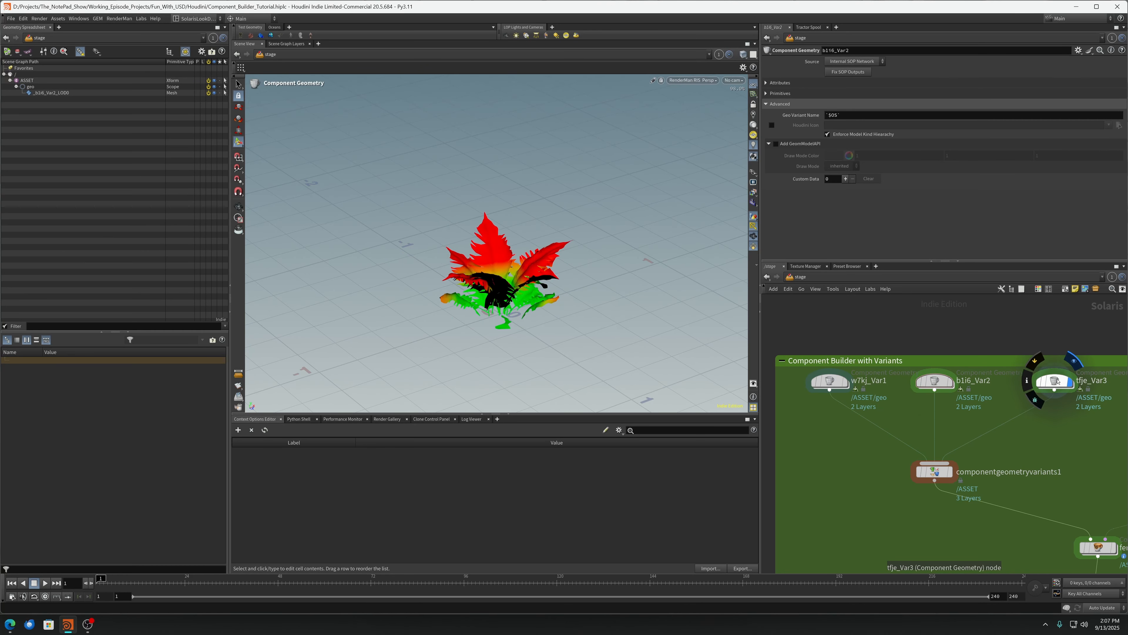
Inspect the geometry network inside tfje_Var3 and return to the stage level
double_click(1058, 381)
scroll(858, 471, "up", 5)
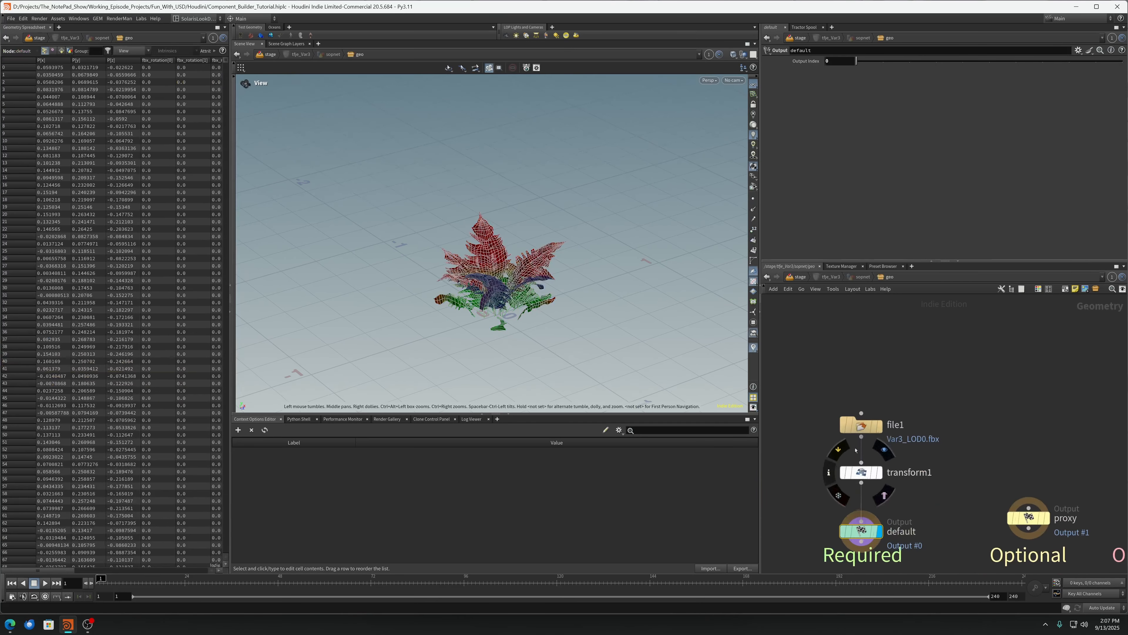
left_click(801, 277)
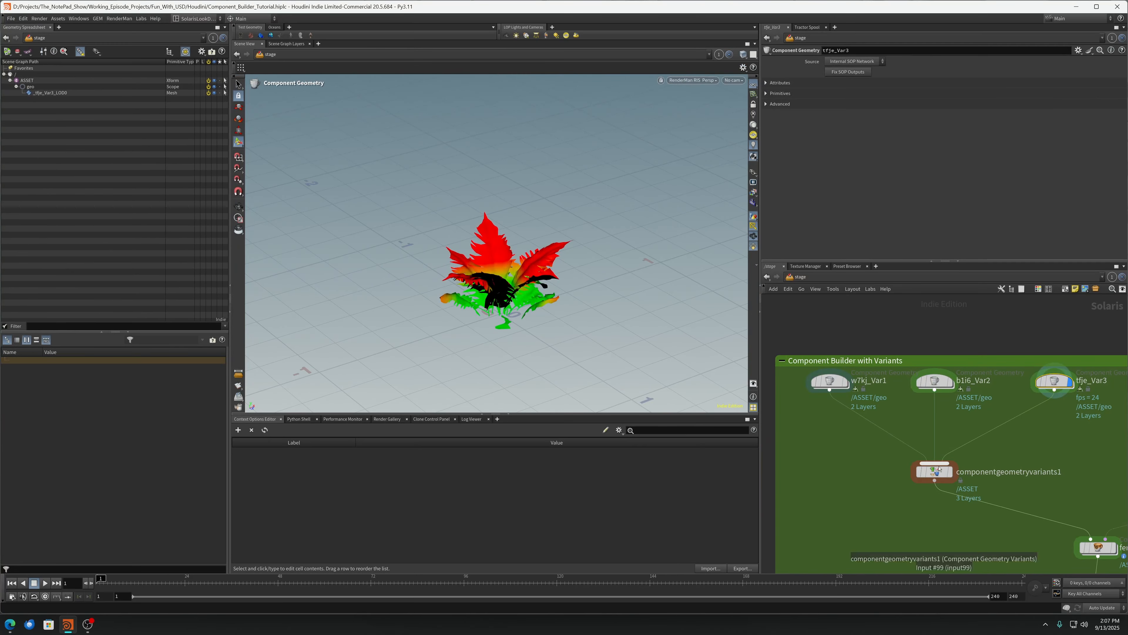
Set the working variant of componentgeometryvariants1 to tfje_Var3
left_click(1022, 472)
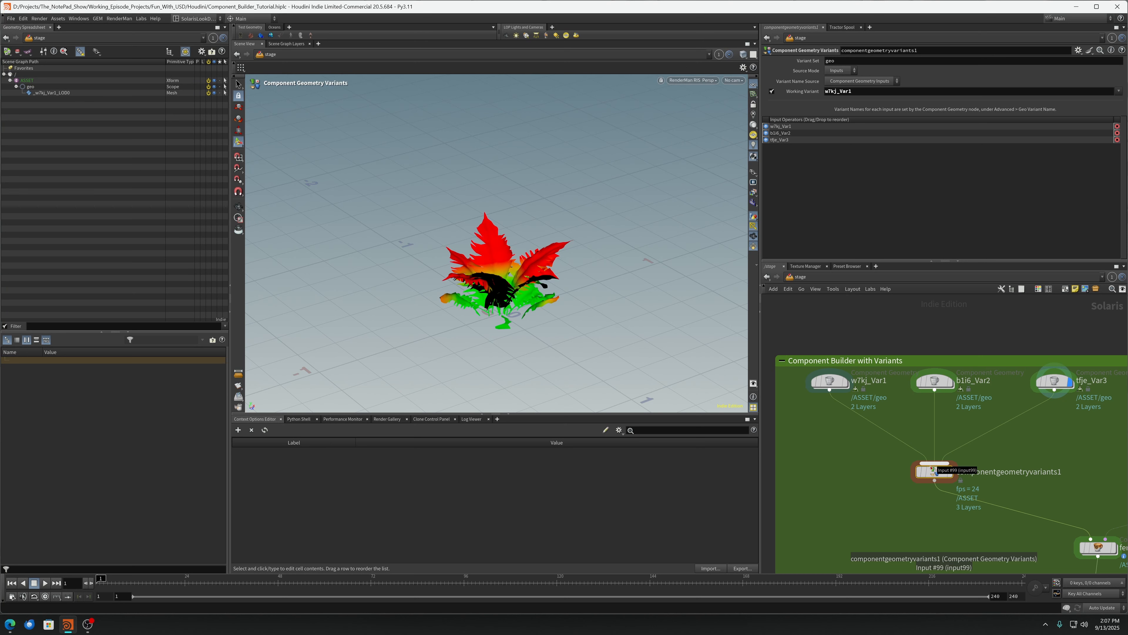
mouse_move(936, 472)
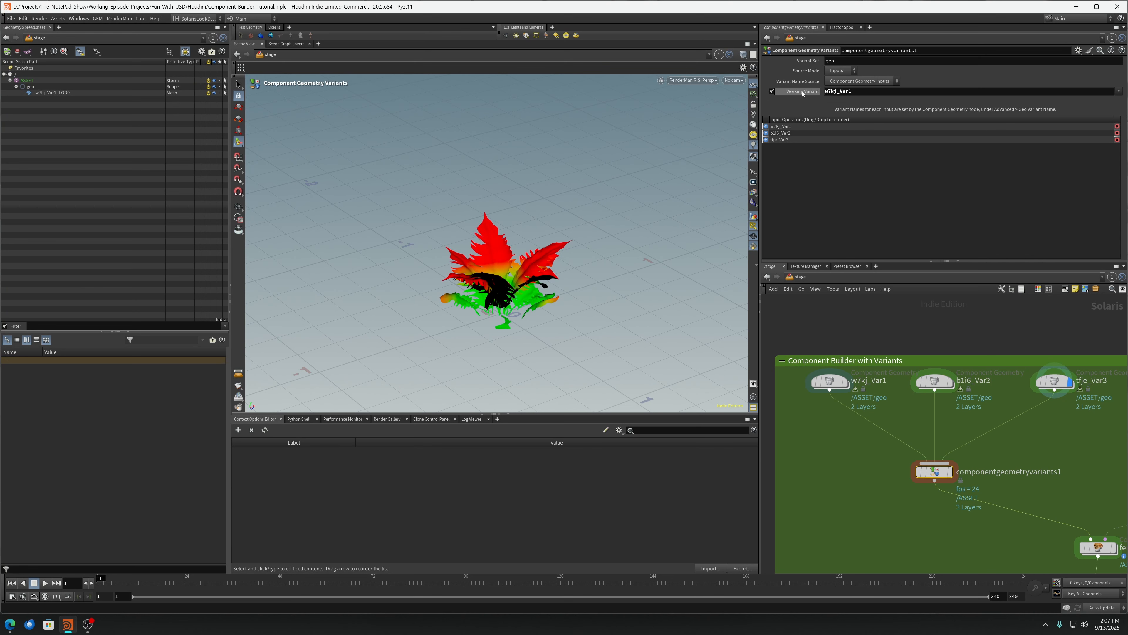
mouse_move(800, 94)
left_click(1117, 91)
left_click(1092, 112)
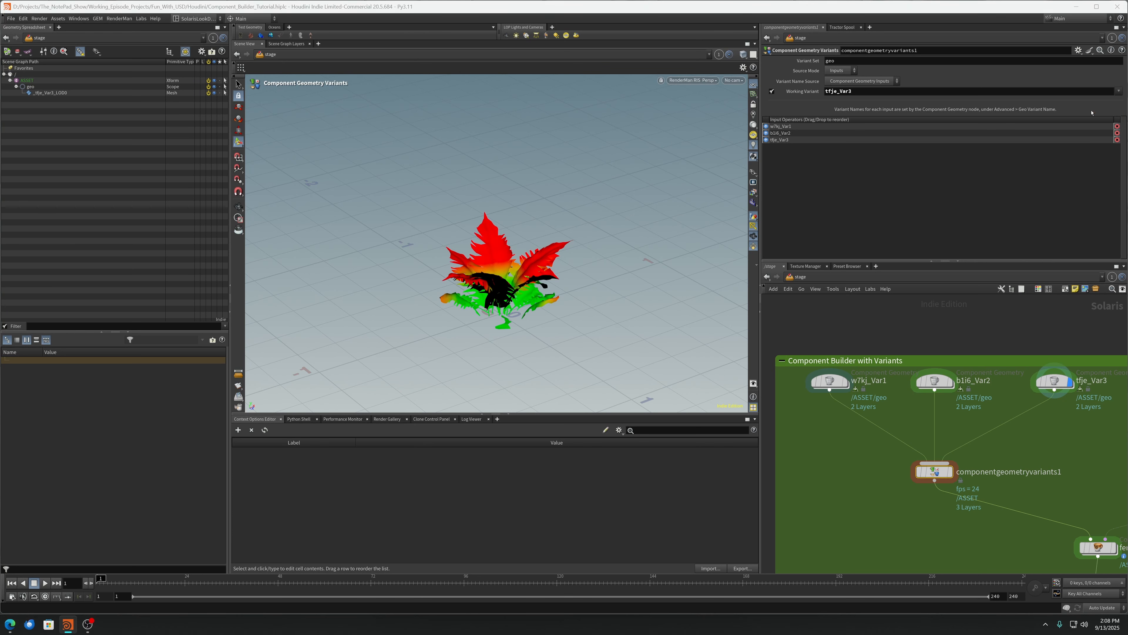
left_click(1118, 91)
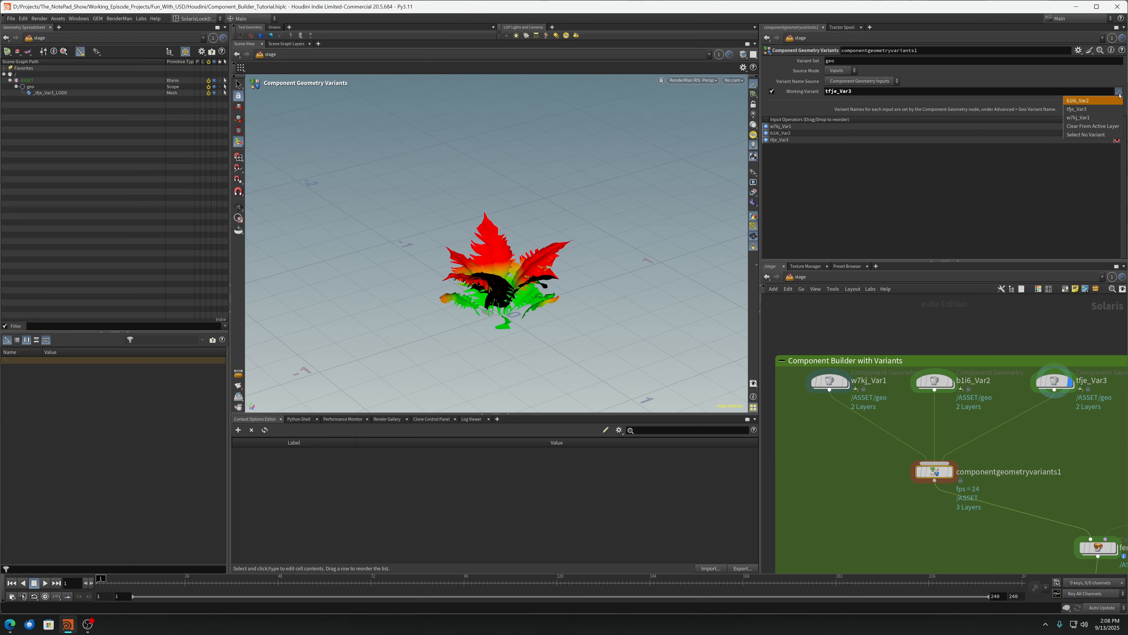
Display componentgeometryvariants1 in the viewport and set its working variant to w7kj_Var1
left_click(953, 472)
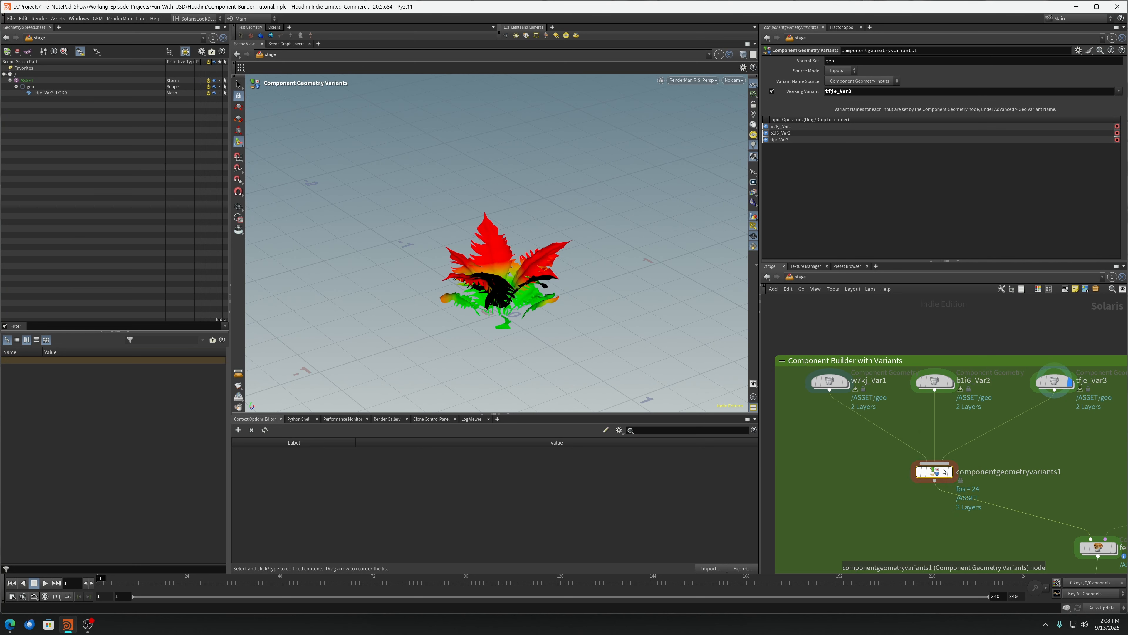
left_click(949, 472)
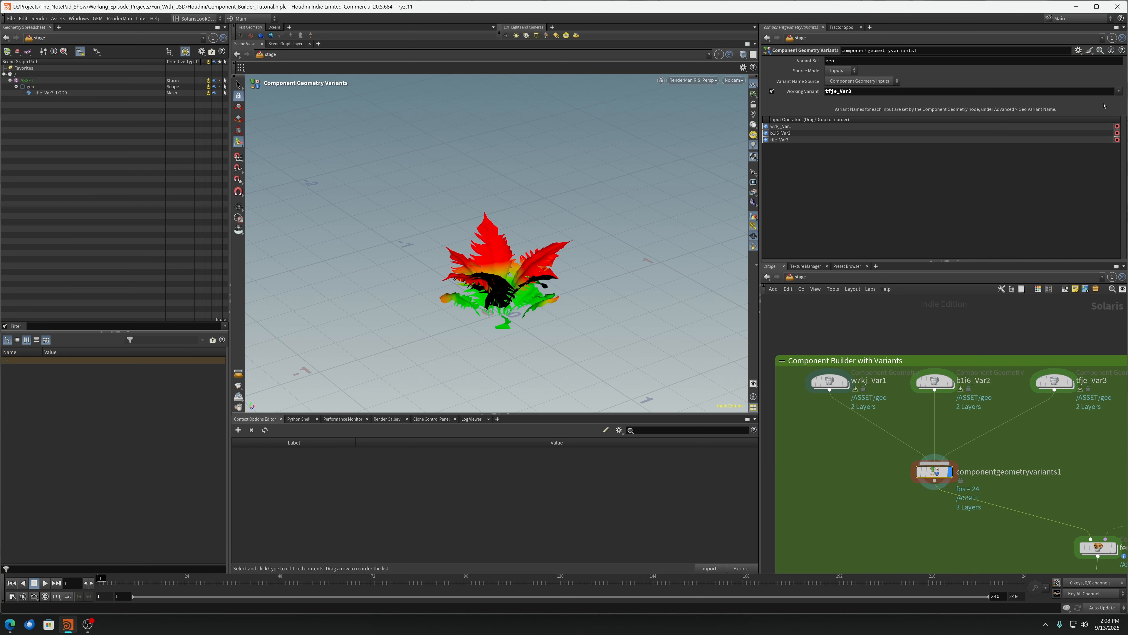
left_click(1121, 90)
left_click(1120, 106)
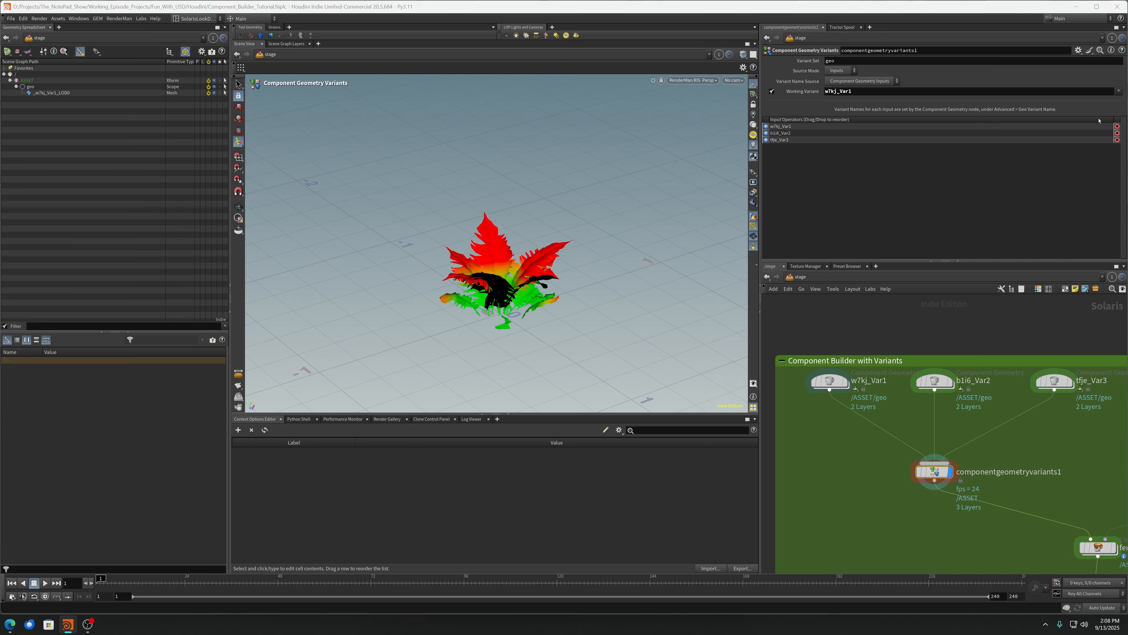
Switch the working variant of componentgeometryvariants1 to compare fern shapes and return it to w7kj_Var1
left_click(1120, 91)
left_click(1100, 104)
left_click(1120, 92)
left_click(1088, 101)
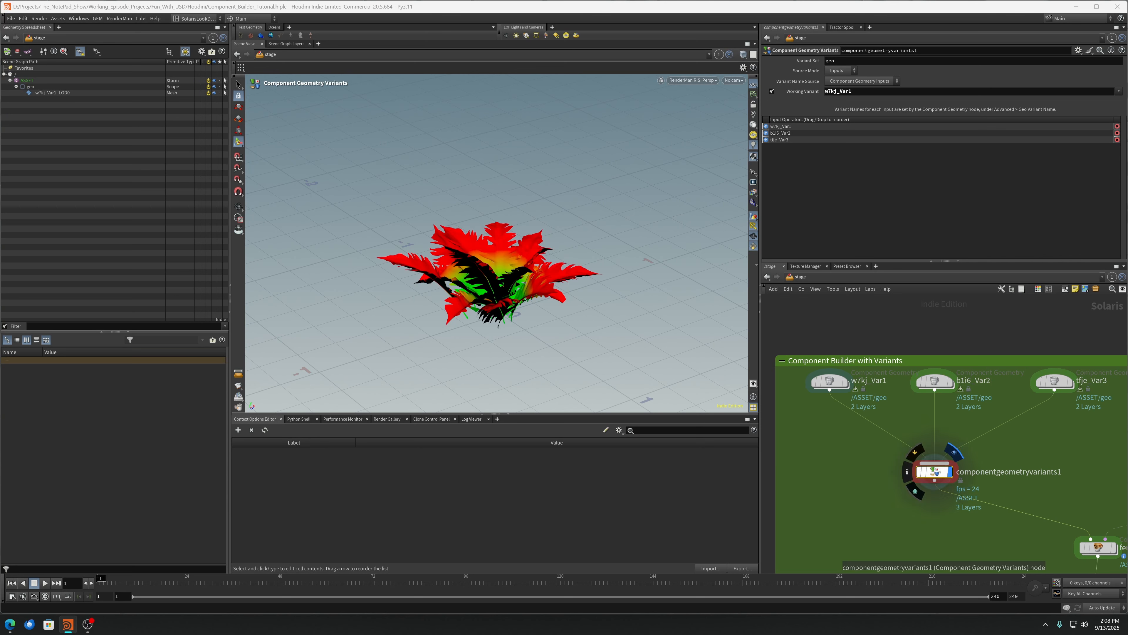
Inspect the fern_shader component material settings and the contents of materiallibrary1, and return to the stage level
scroll(972, 516, "down", 3)
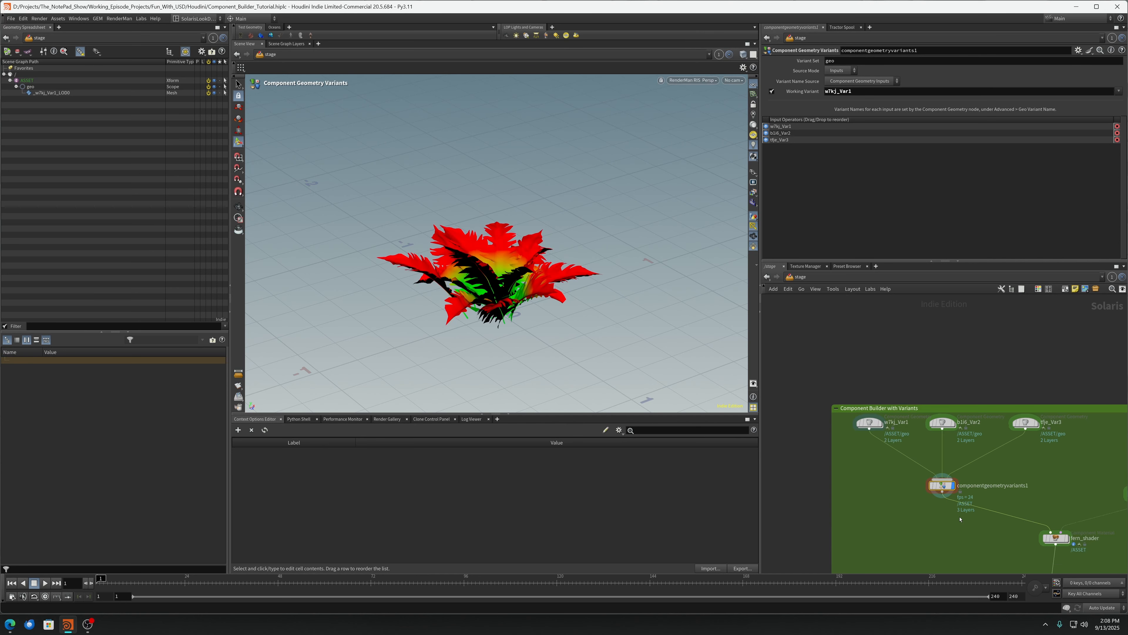
middle_click_drag(964, 530, 944, 509)
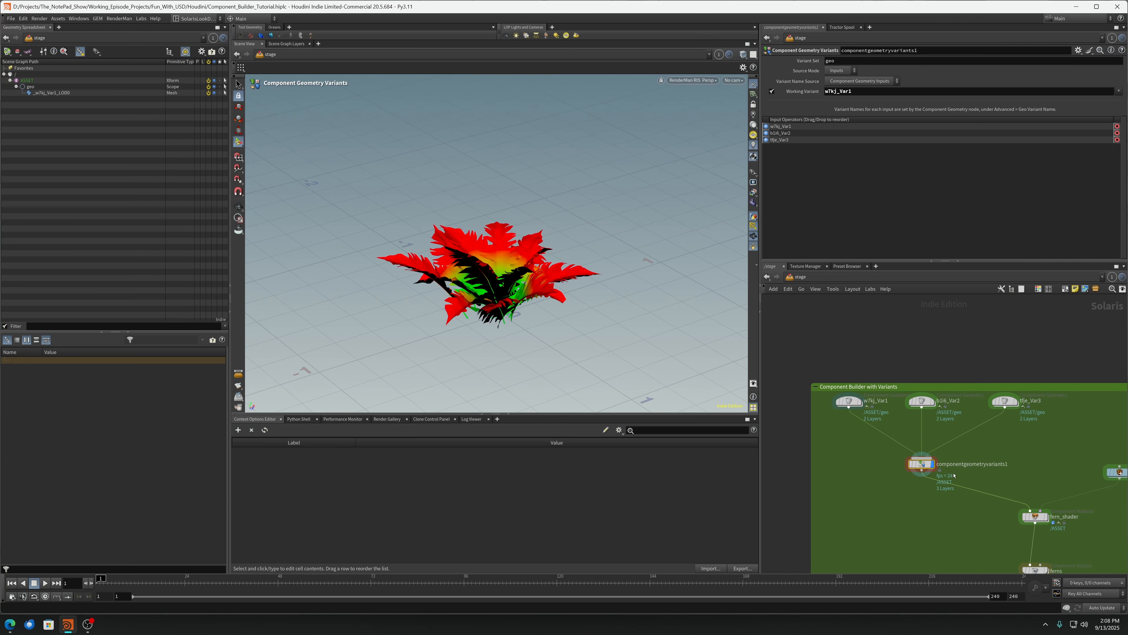
mouse_move(925, 466)
mouse_move(1041, 521)
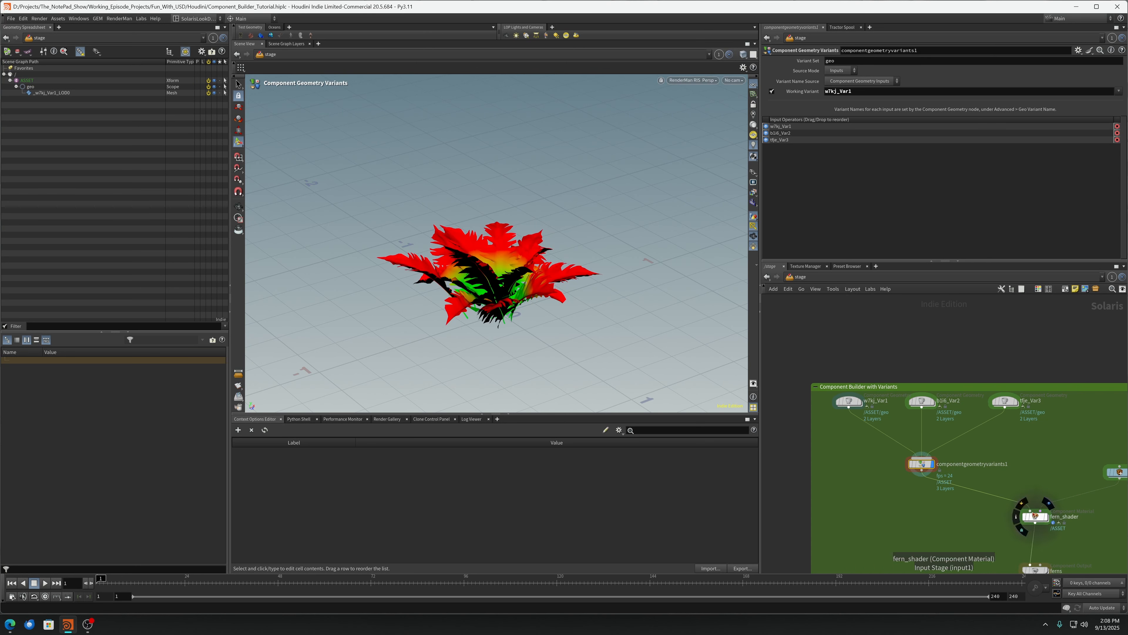
left_click(1033, 517)
mouse_move(1040, 522)
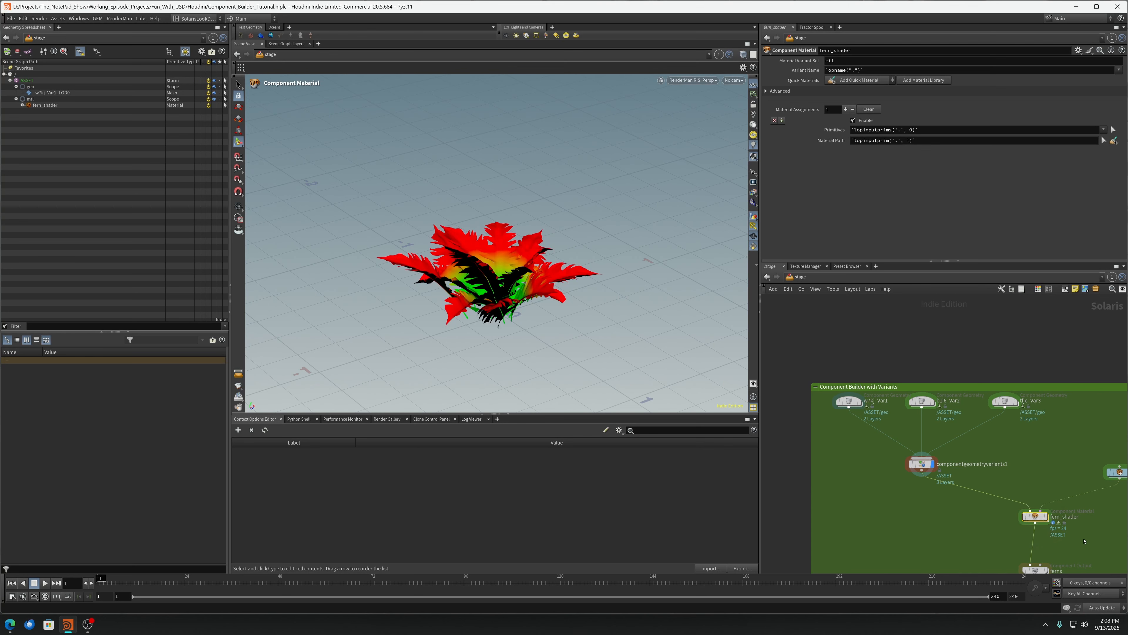
middle_click_drag(1087, 538, 969, 504)
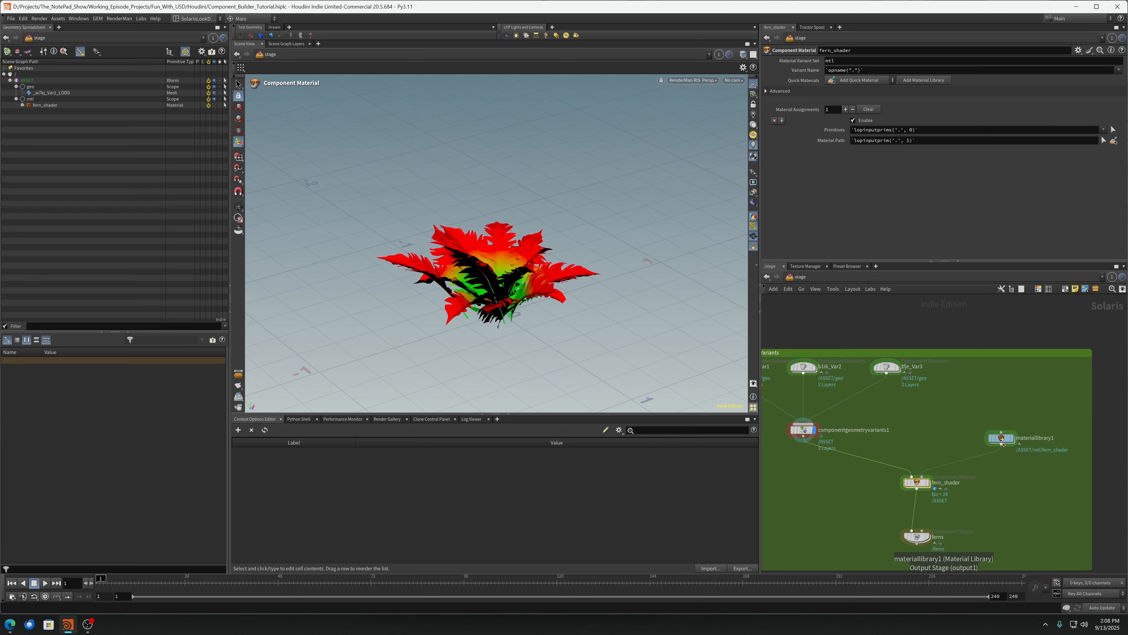
double_click(1002, 439)
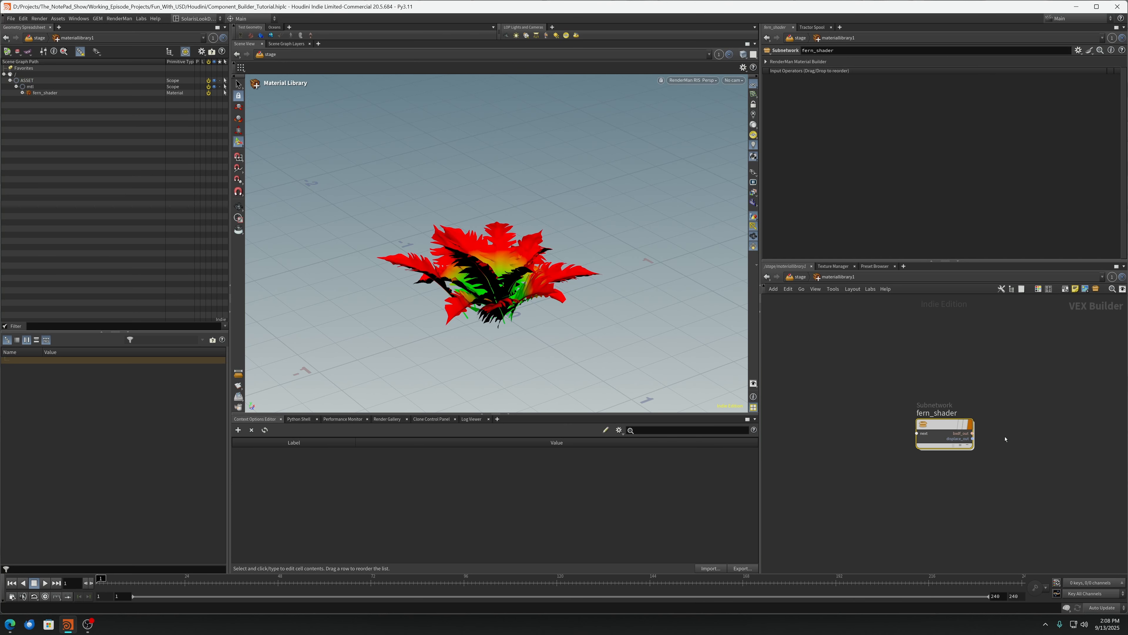
left_click(800, 277)
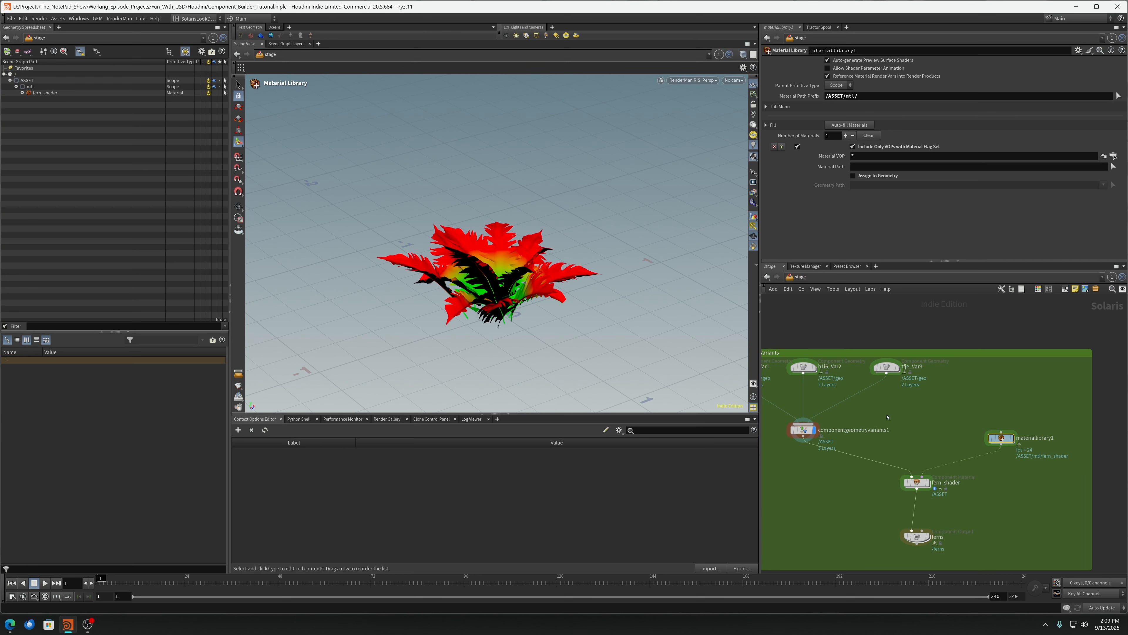
Review the componentgeometryvariants1 settings and open the fern_shader material network inside materiallibrary1
left_click(805, 433)
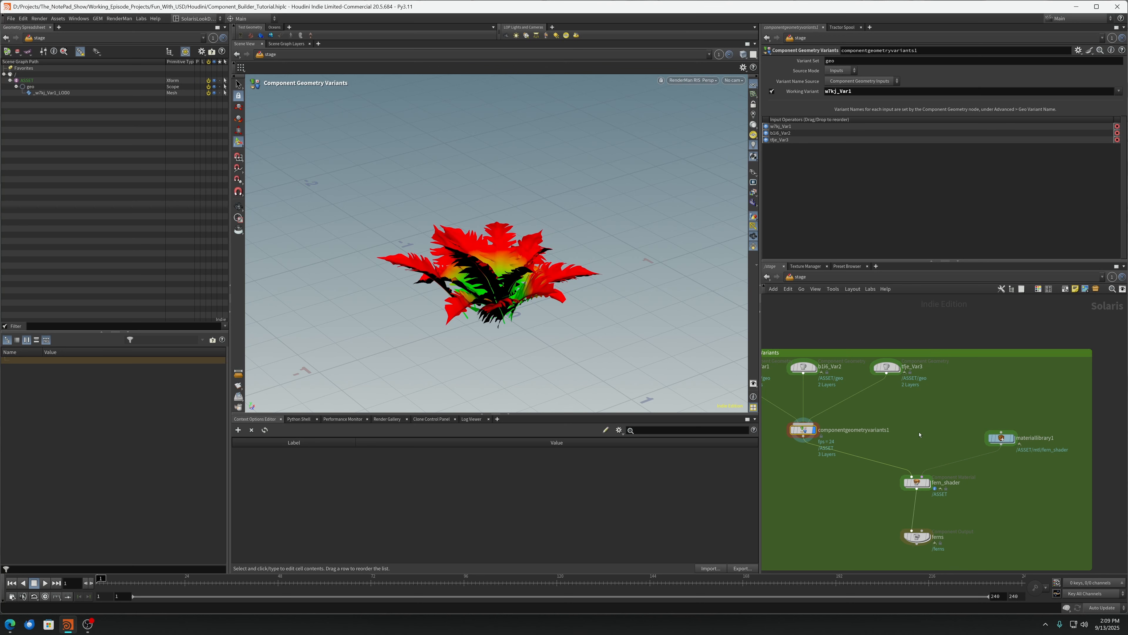
middle_click_drag(895, 457, 980, 463)
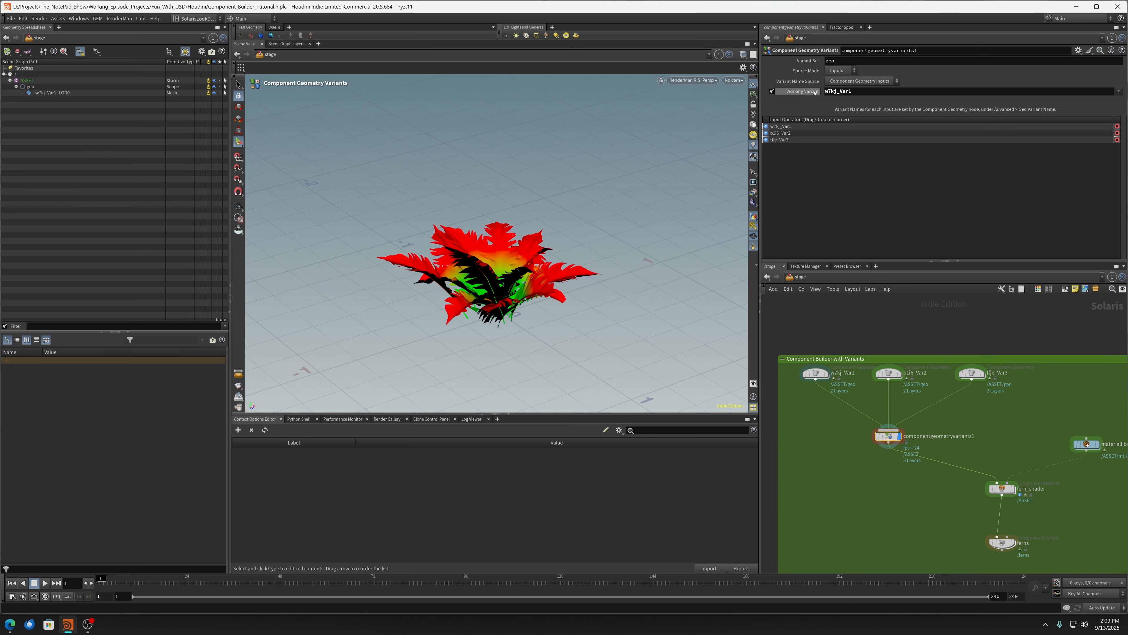
middle_click_drag(1041, 431, 943, 410)
double_click(989, 422)
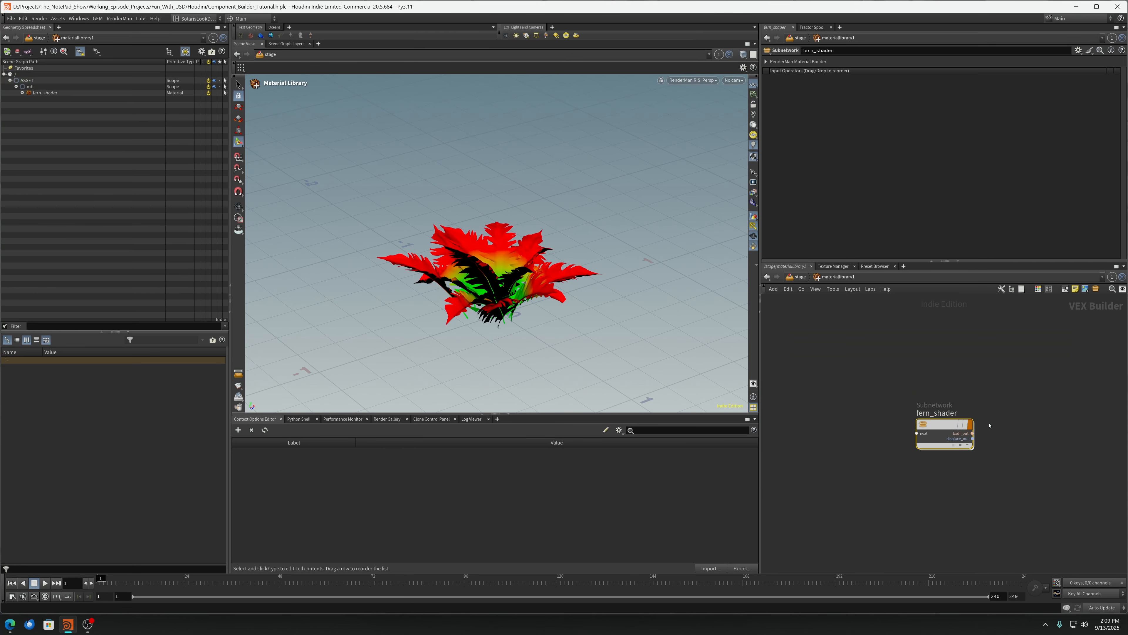
mouse_move(951, 425)
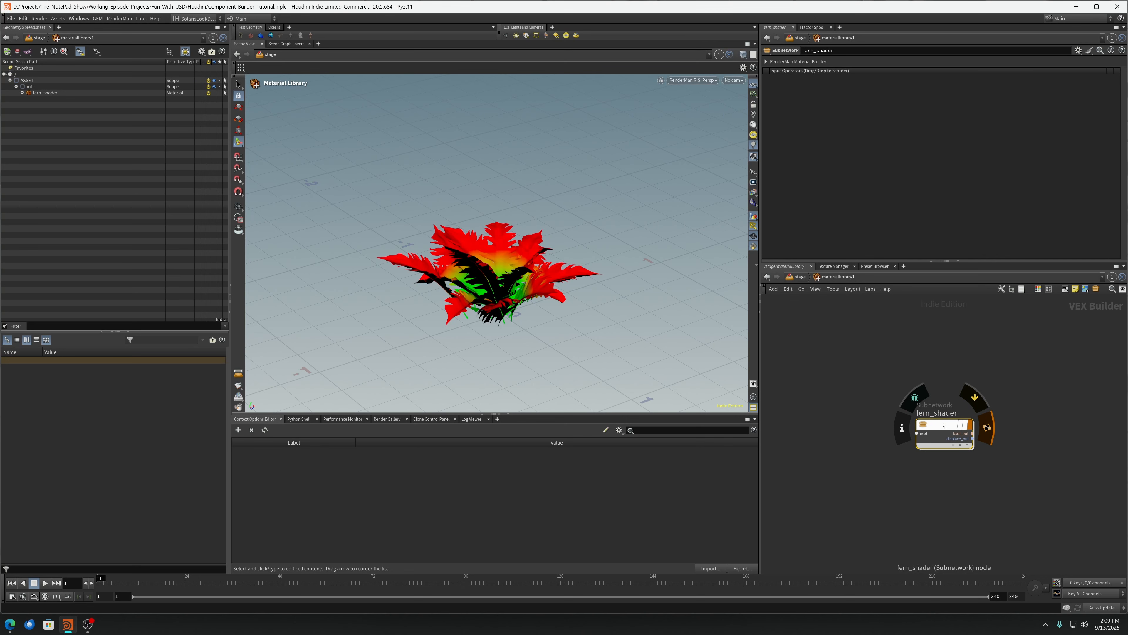
double_click(943, 424)
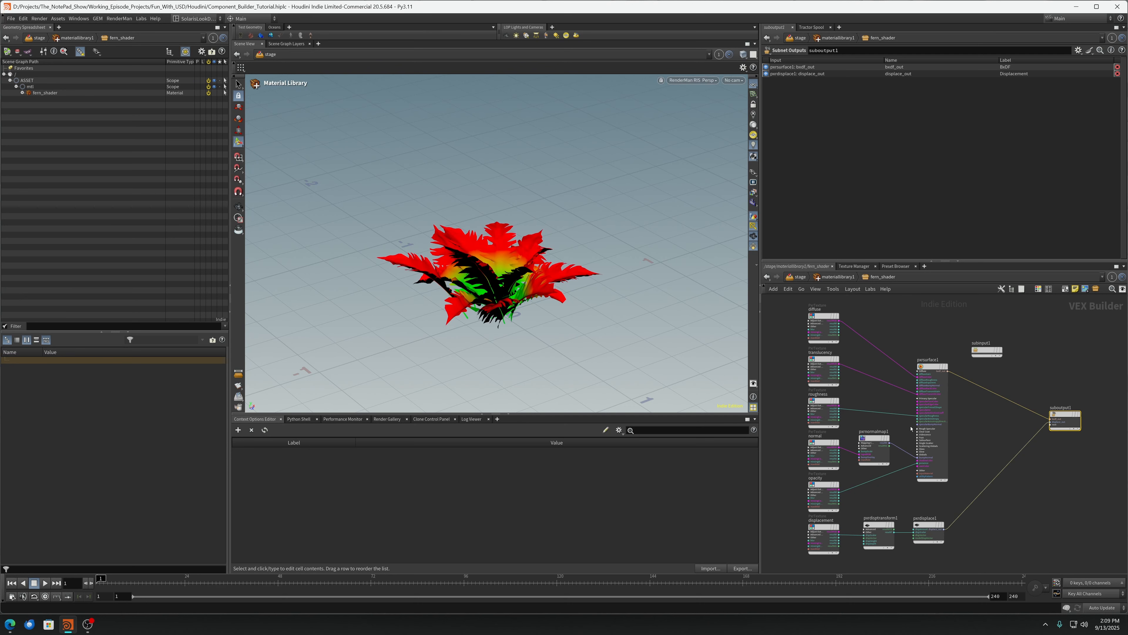
Examine the diffuse, translucency and roughness textures and pxrsurface1 in the fern_shader network, and return to the stage level
left_click(824, 318)
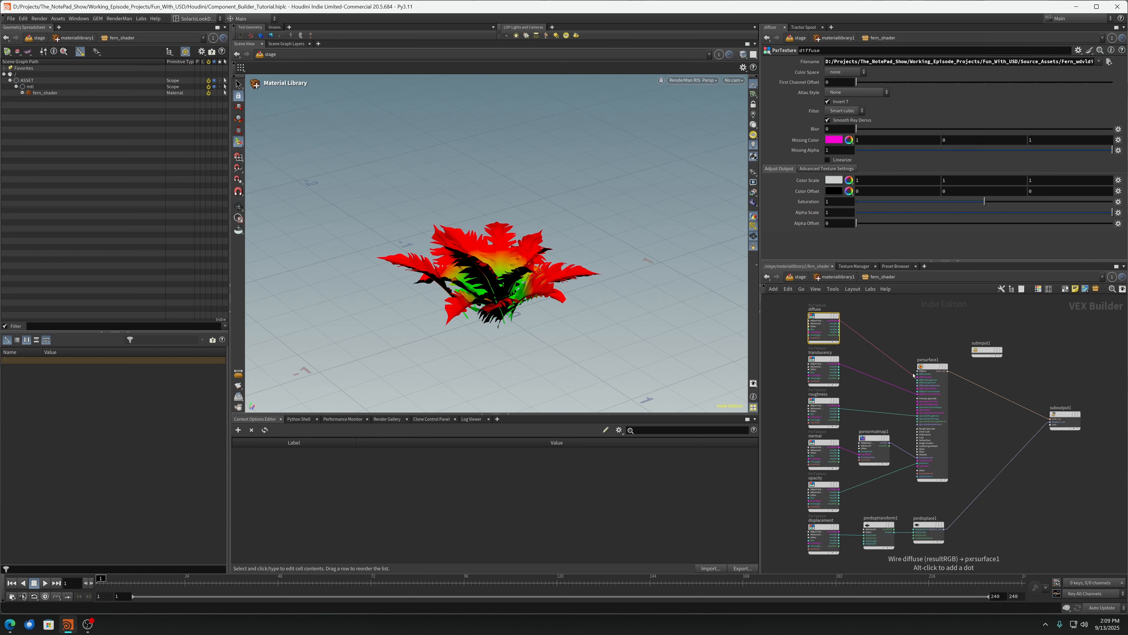
left_click(822, 359)
scroll(852, 379, "up", 3)
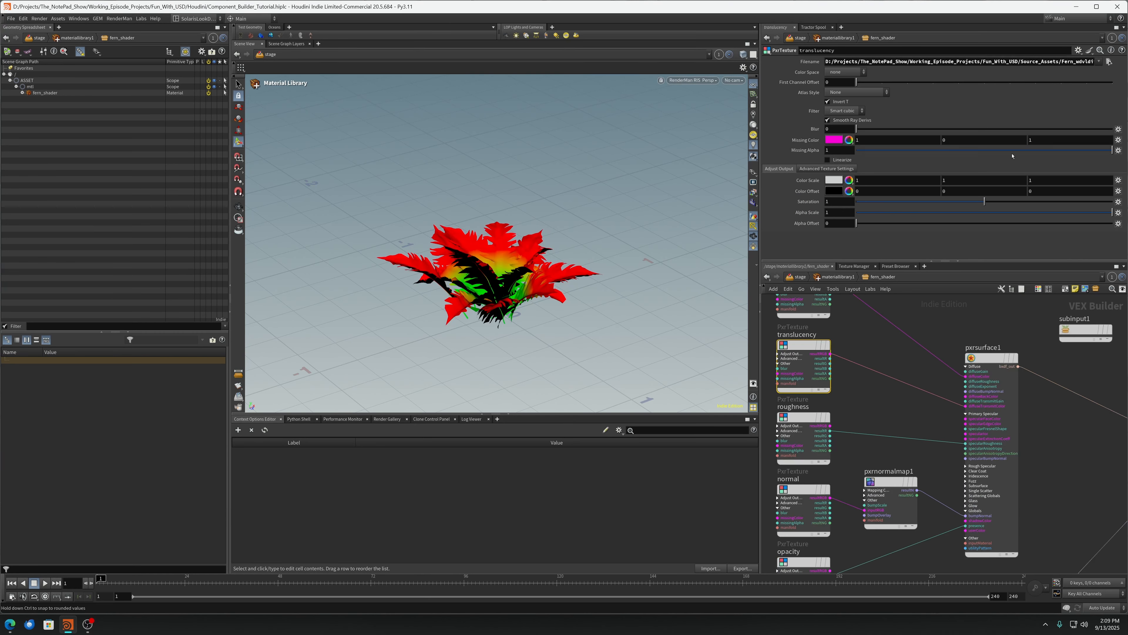
left_click(992, 357)
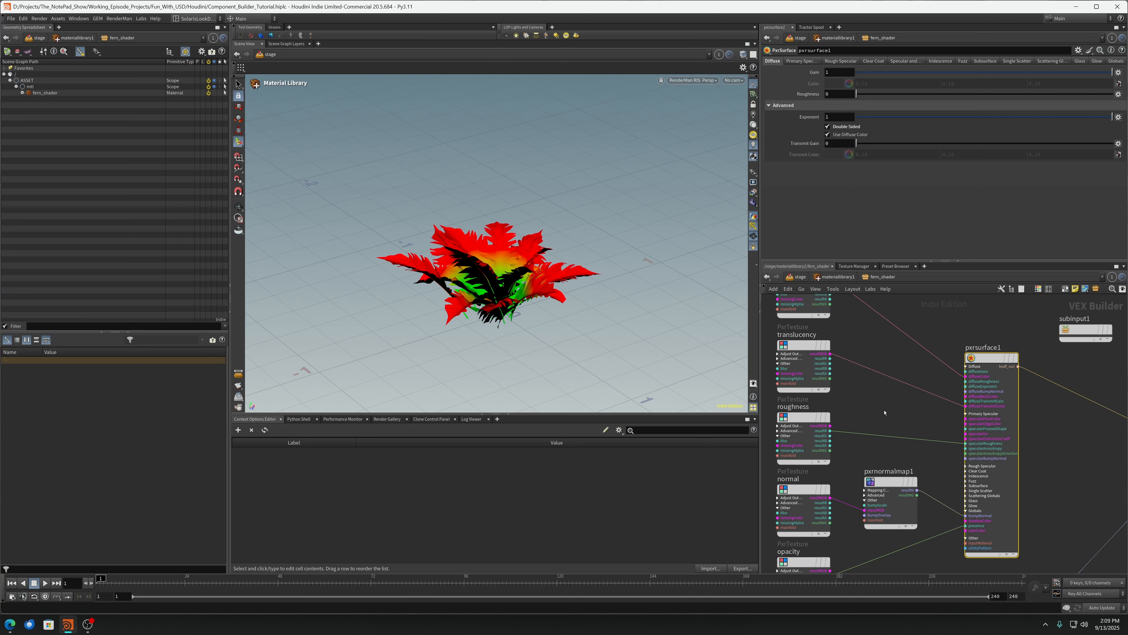
middle_click_drag(885, 412, 915, 386)
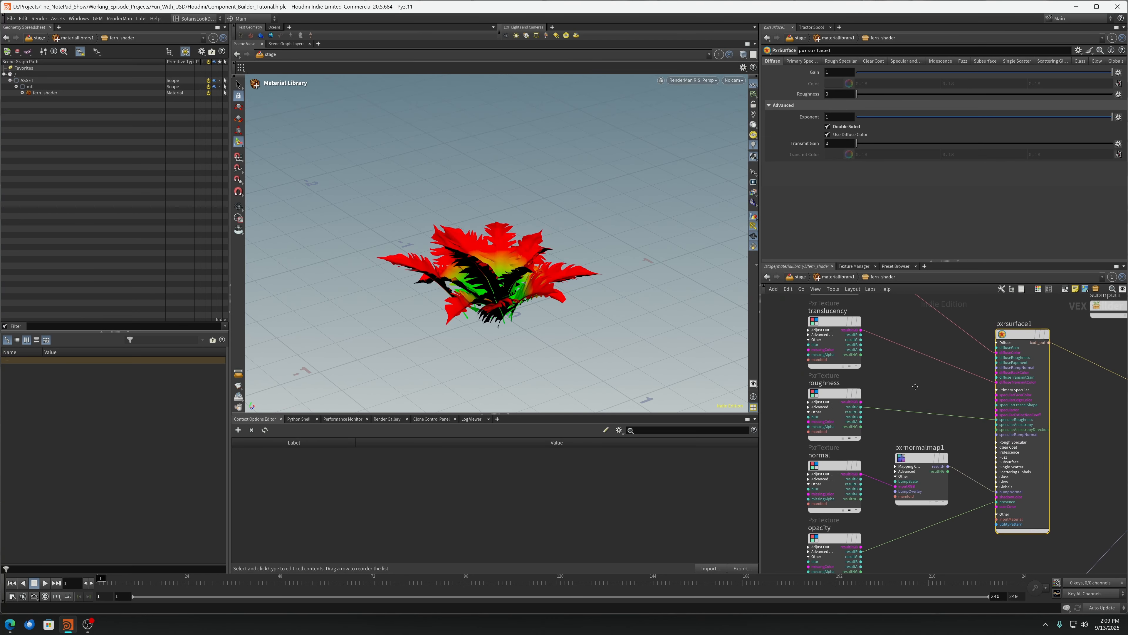
left_click(840, 323)
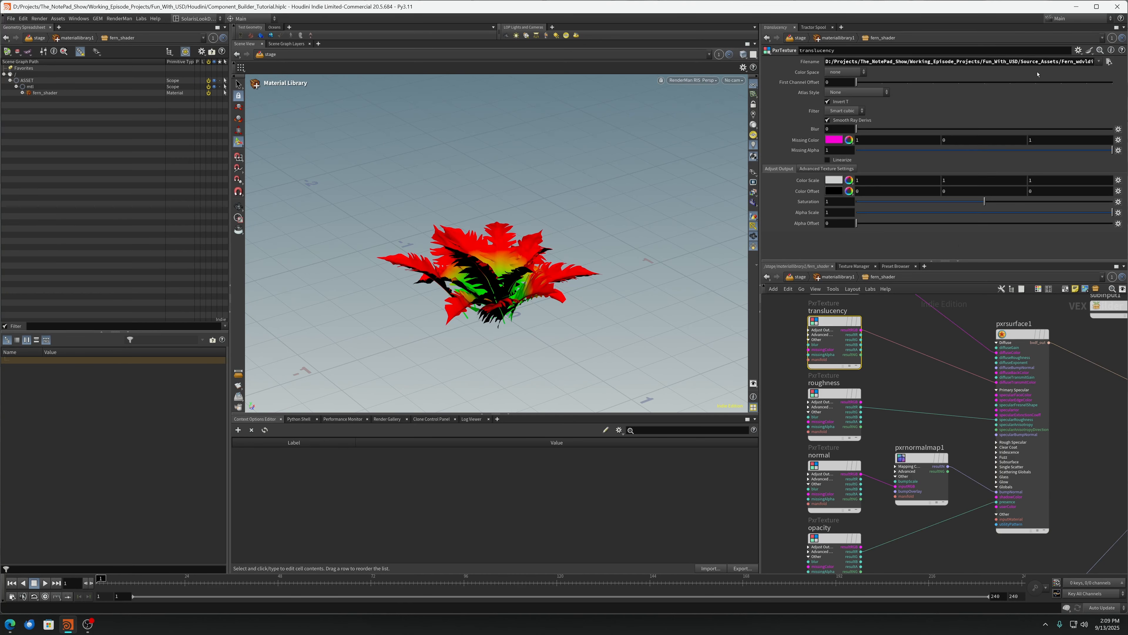
left_click(844, 395)
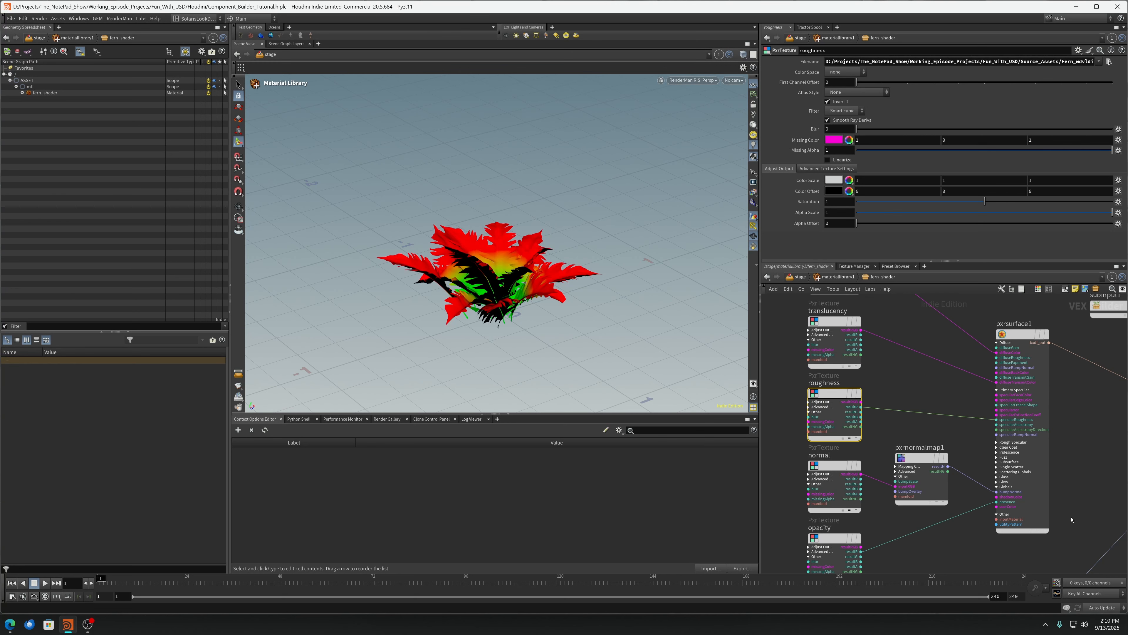
middle_click_drag(1071, 519, 1057, 432)
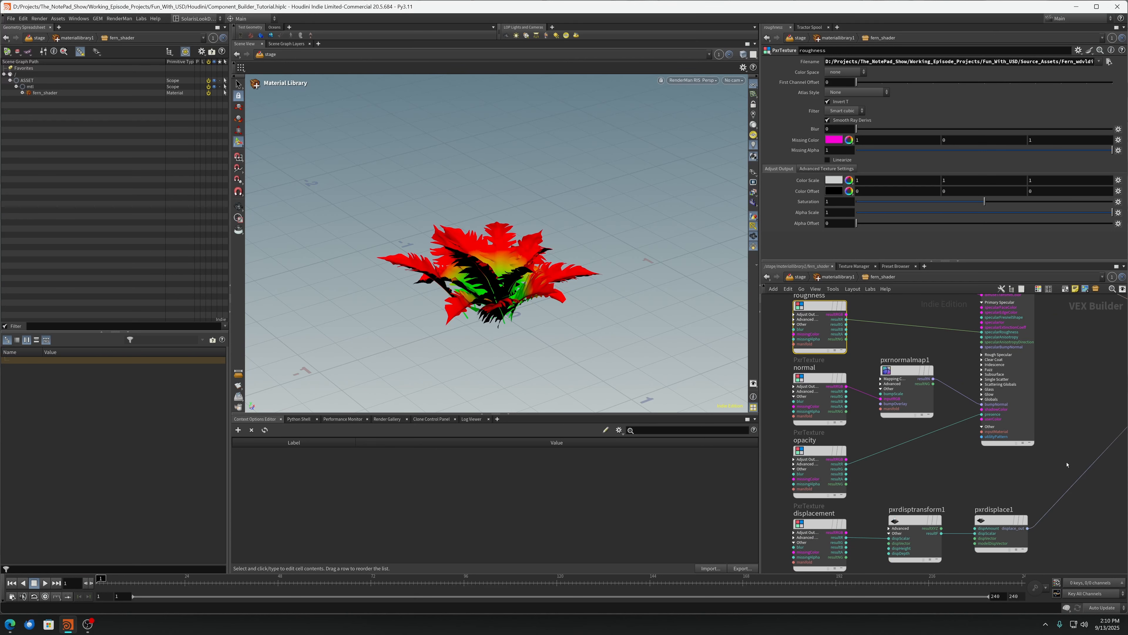
scroll(1070, 440, "down", 3)
middle_click_drag(1099, 413, 1011, 439)
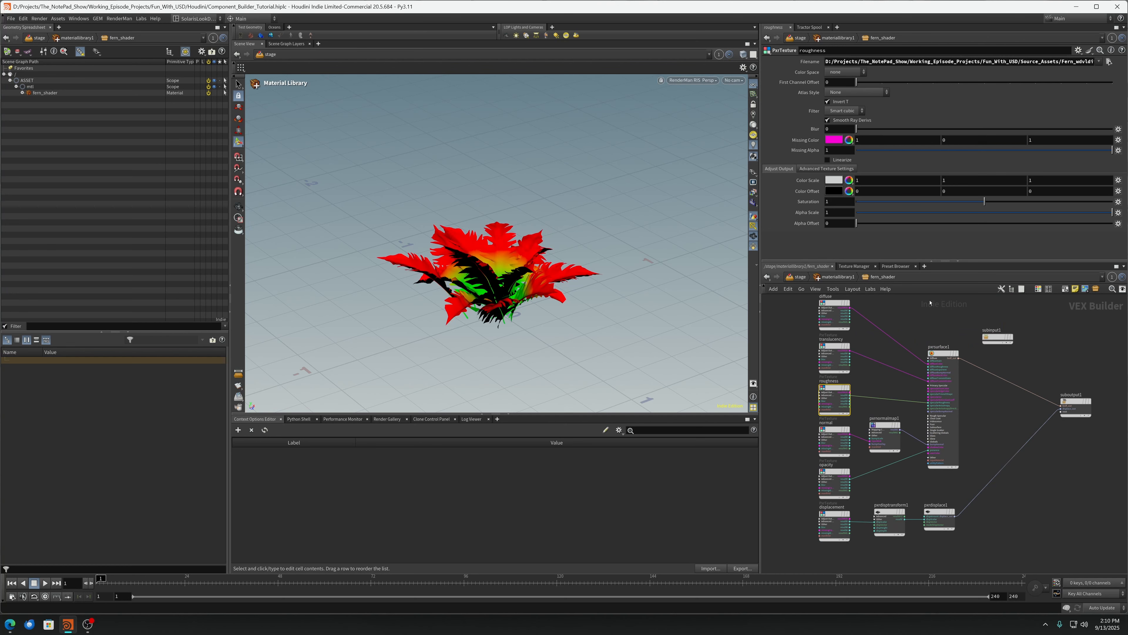
left_click(836, 277)
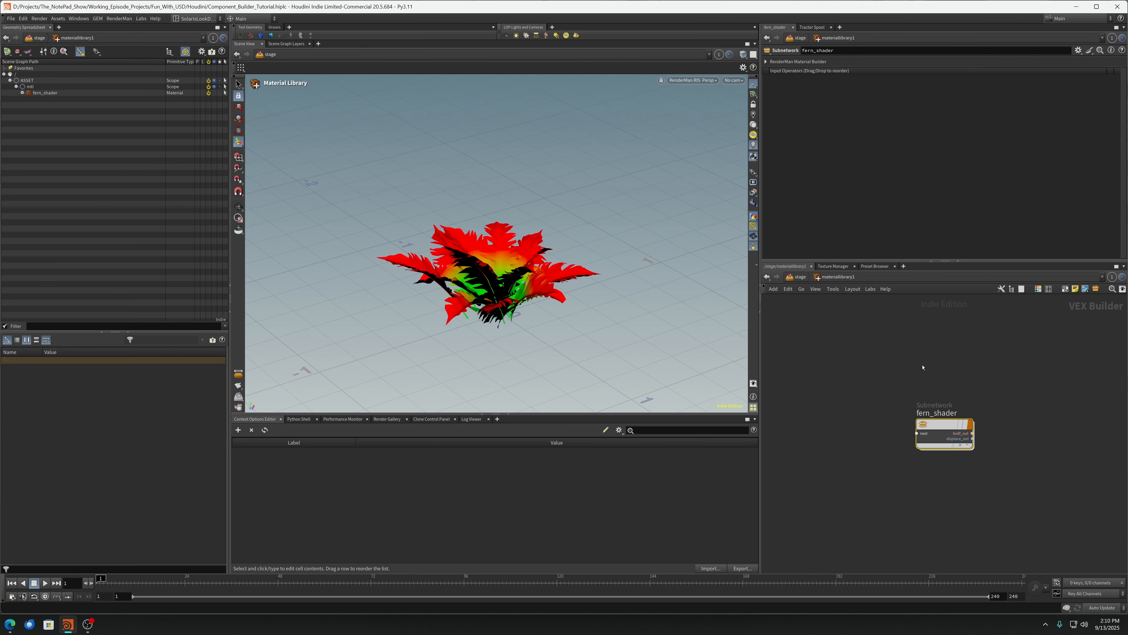
left_click(797, 277)
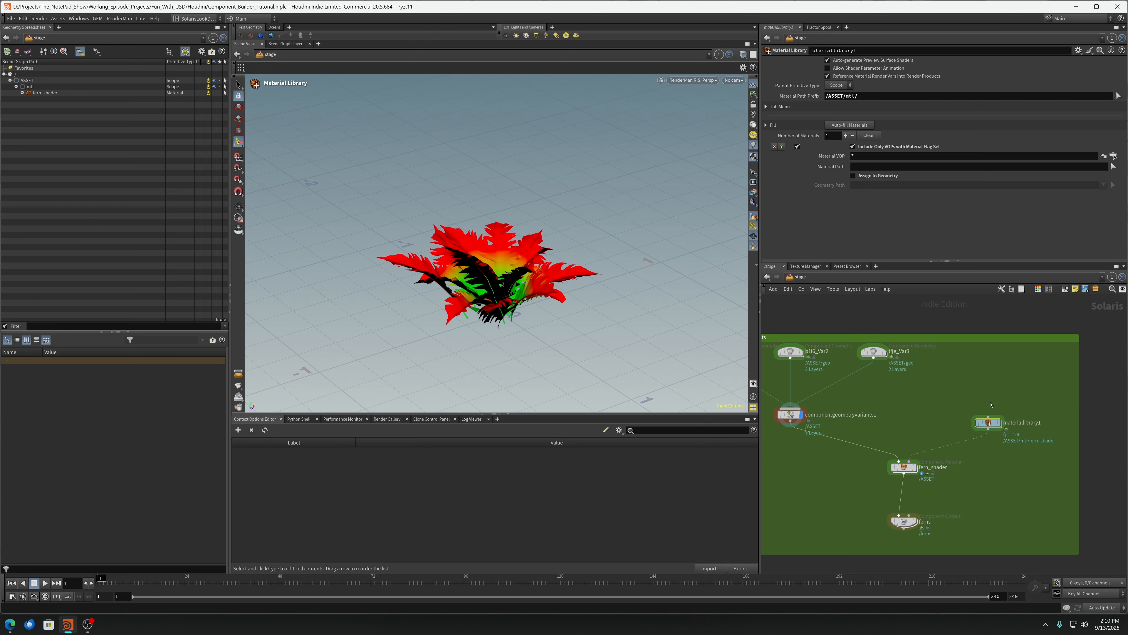
Add a Render Geometry Settings node near componentgeometryvariants1 and delete it again
left_click(1006, 481)
key("Tab")
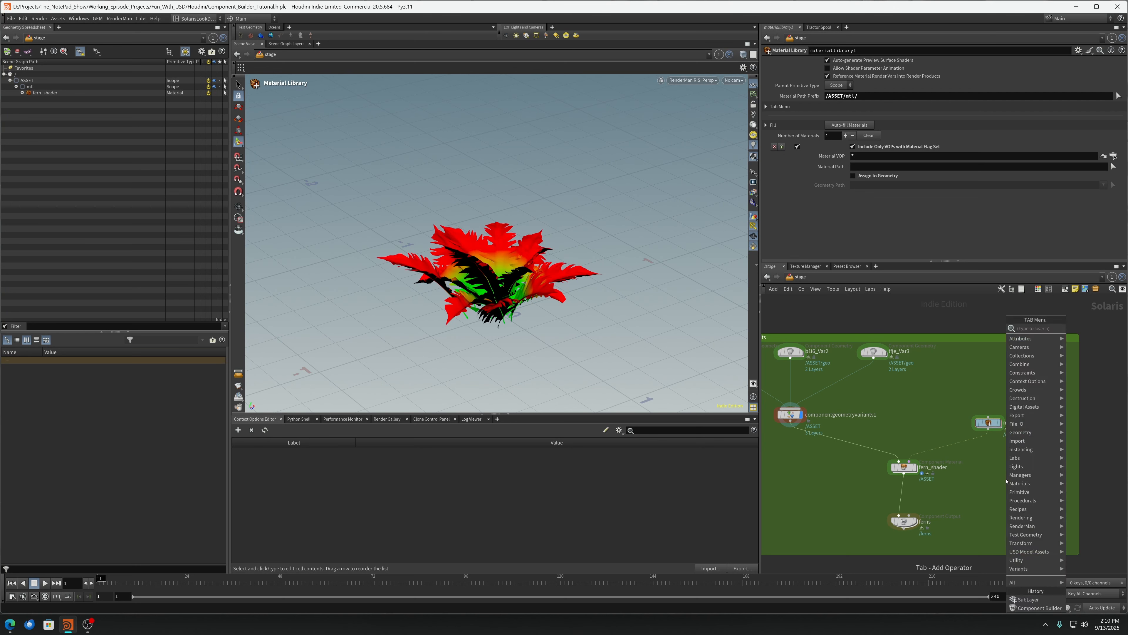
type("render")
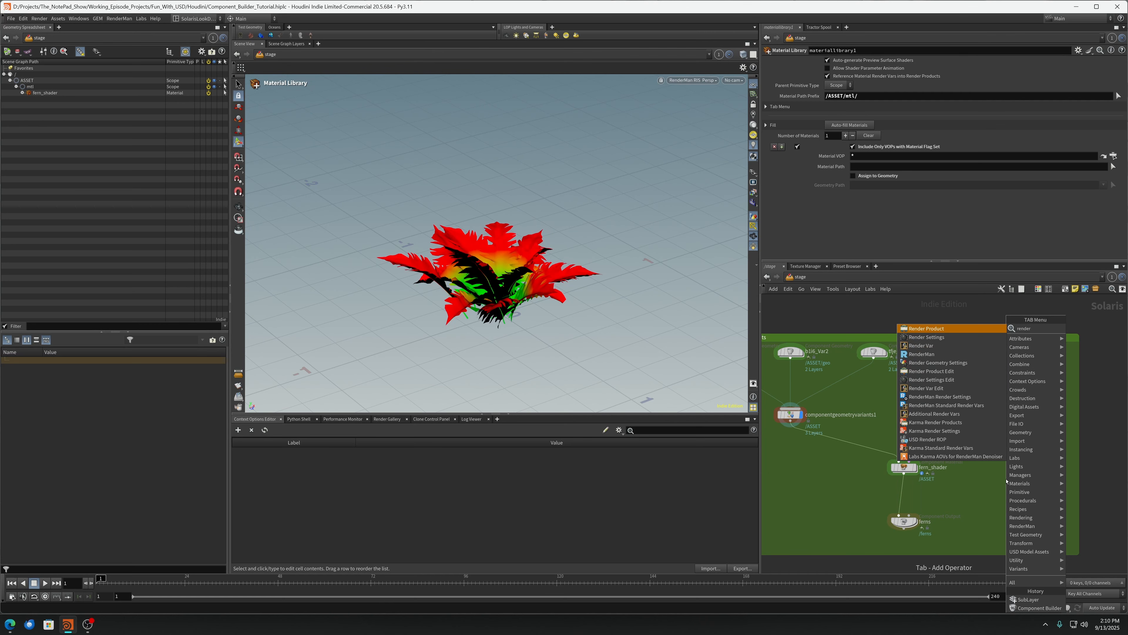
left_click(937, 363)
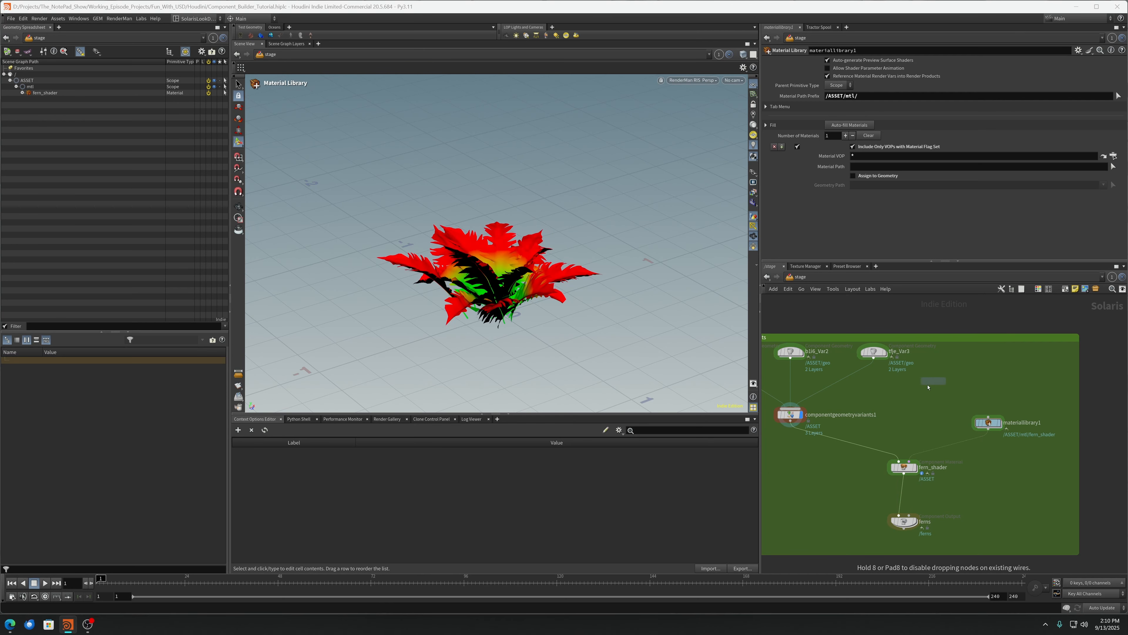
left_click(837, 453)
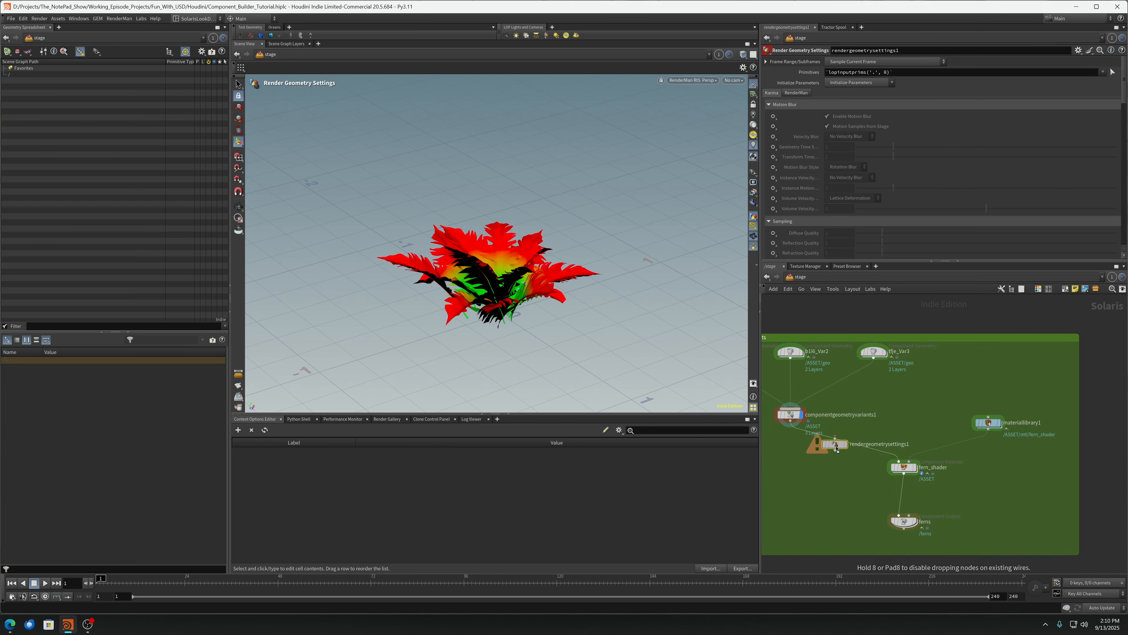
left_click_drag(839, 442, 817, 492)
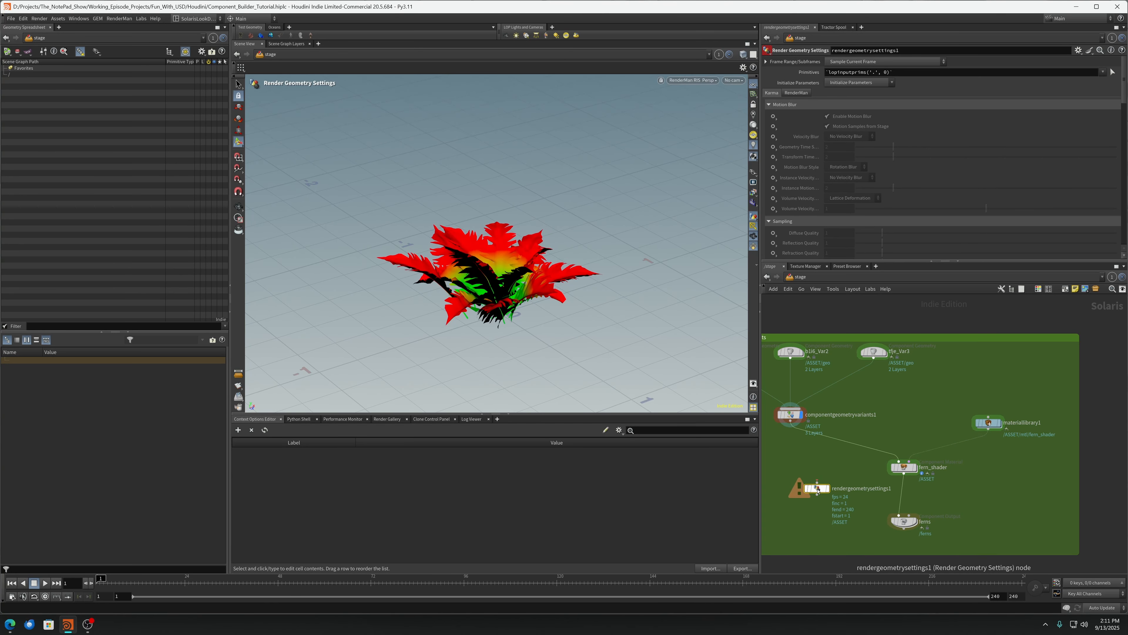
left_click(904, 522)
left_click(817, 491)
key("Delete")
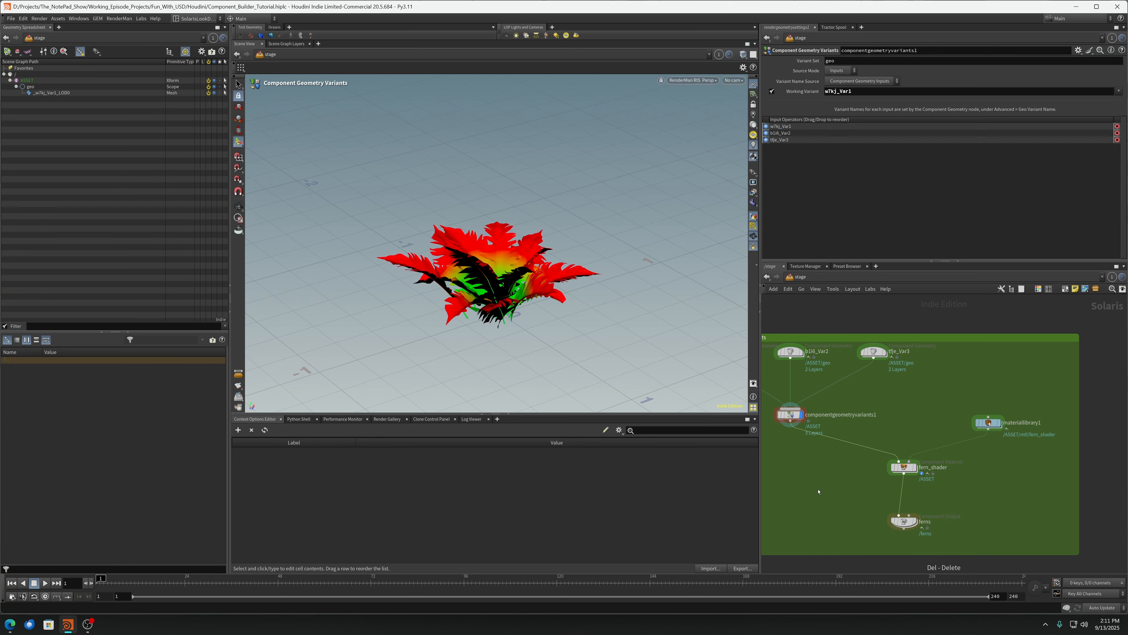
Display the ferns component output in the viewport and inspect the fern_shader and materiallibrary1 node settings
left_click(916, 509)
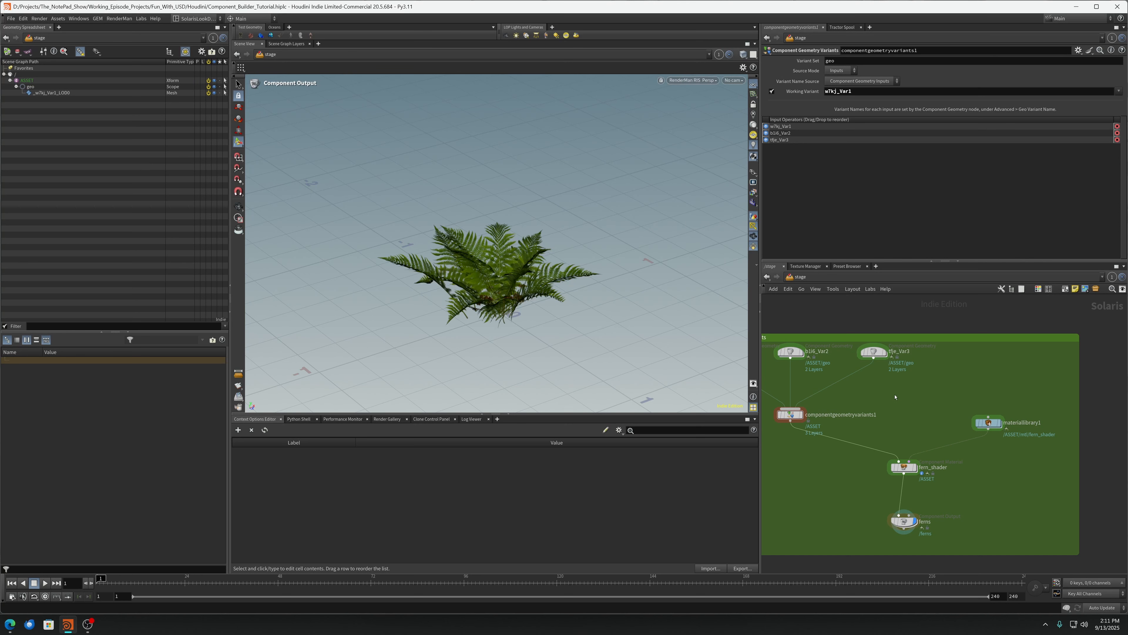
left_click(906, 468)
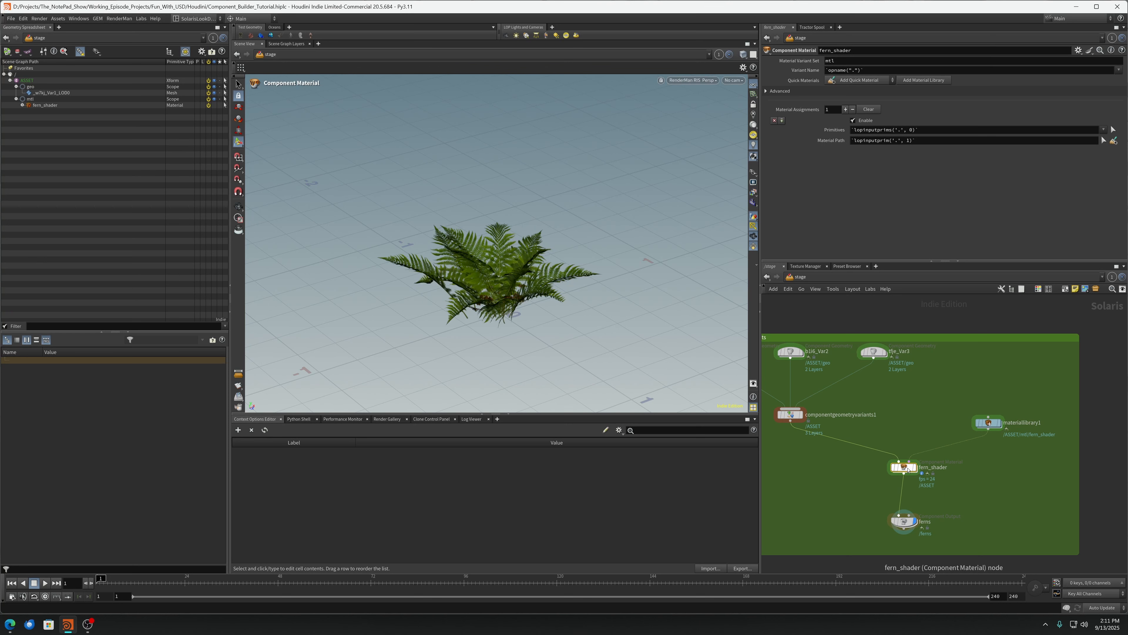
scroll(909, 470, "down", 3)
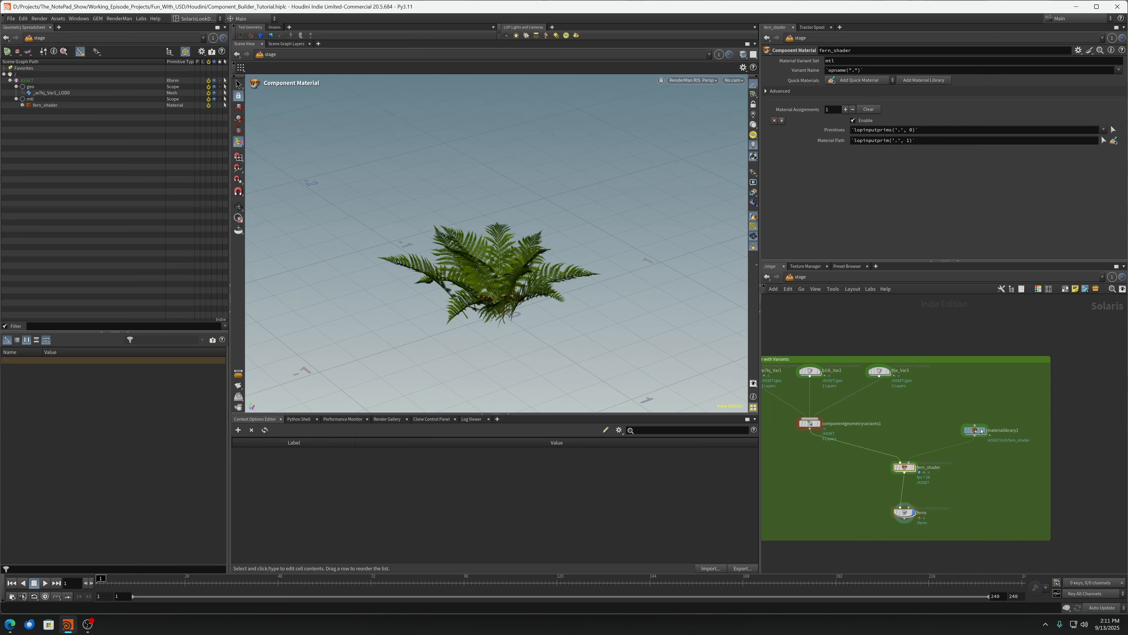
left_click(982, 431)
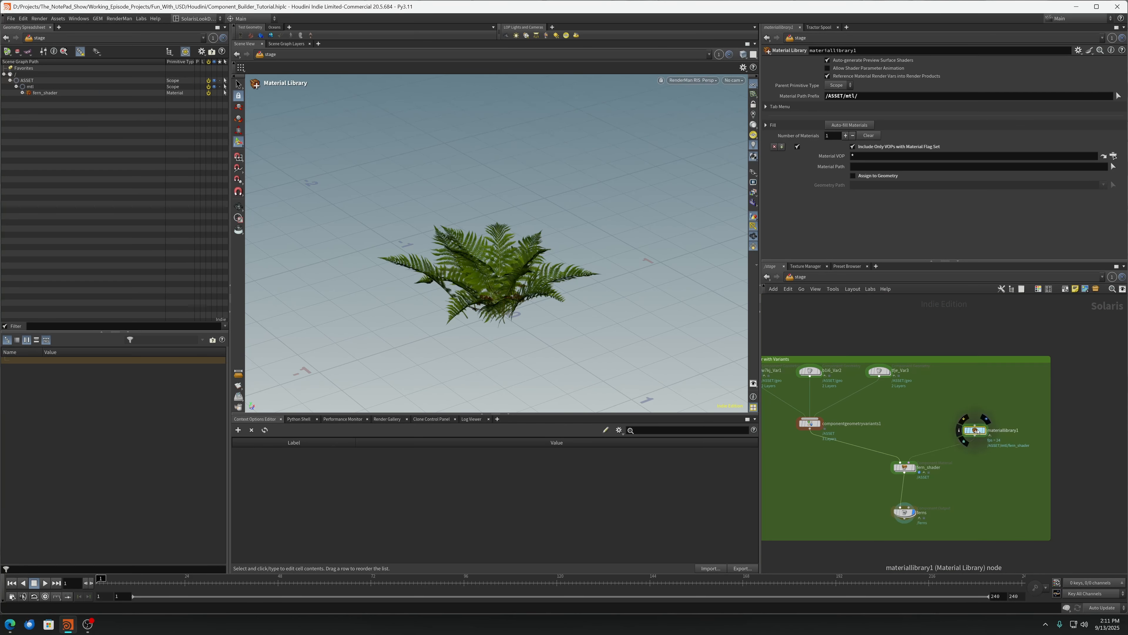
Display fern_shader and set its material assignment to primitive /ASSET/geo/_w7kj_Var1_LOD0 with material path /ASSET/mtl/fern_shader
left_click(908, 470)
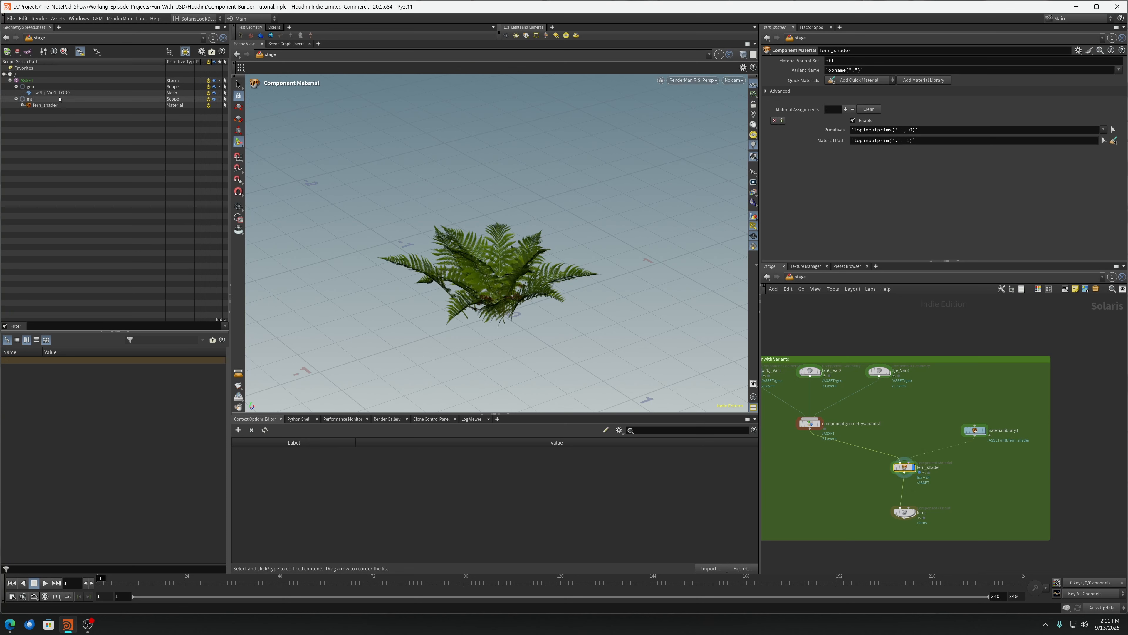
left_click(51, 92)
left_click_drag(865, 124, 889, 131)
left_click_drag(51, 105, 909, 141)
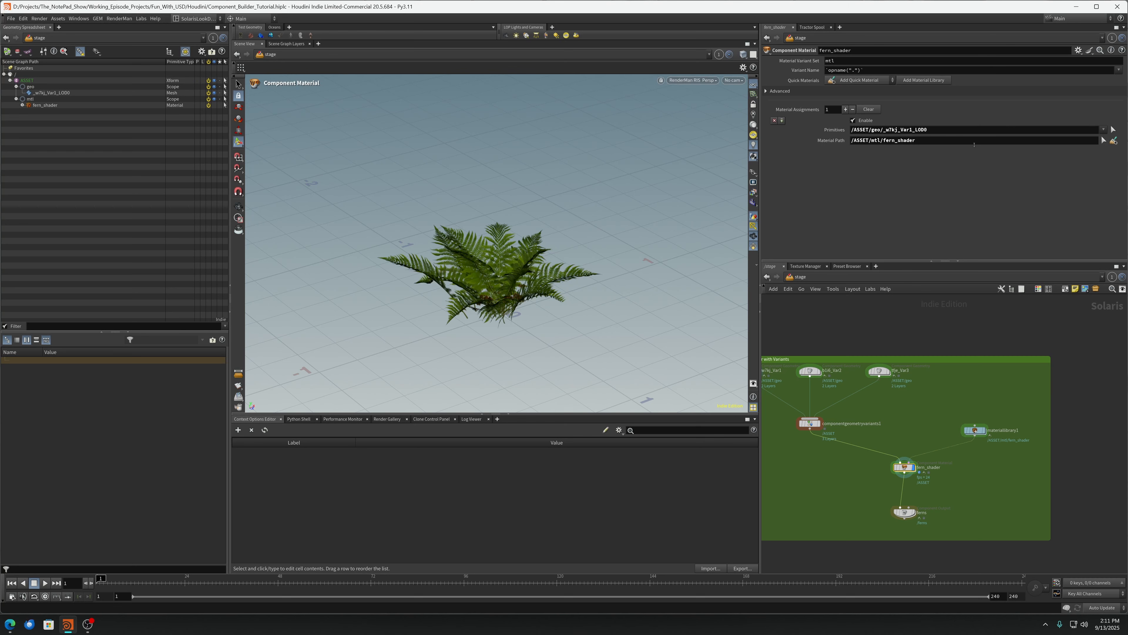
Select the ferns component output and review its component options, default variants and advanced settings
mouse_move(916, 509)
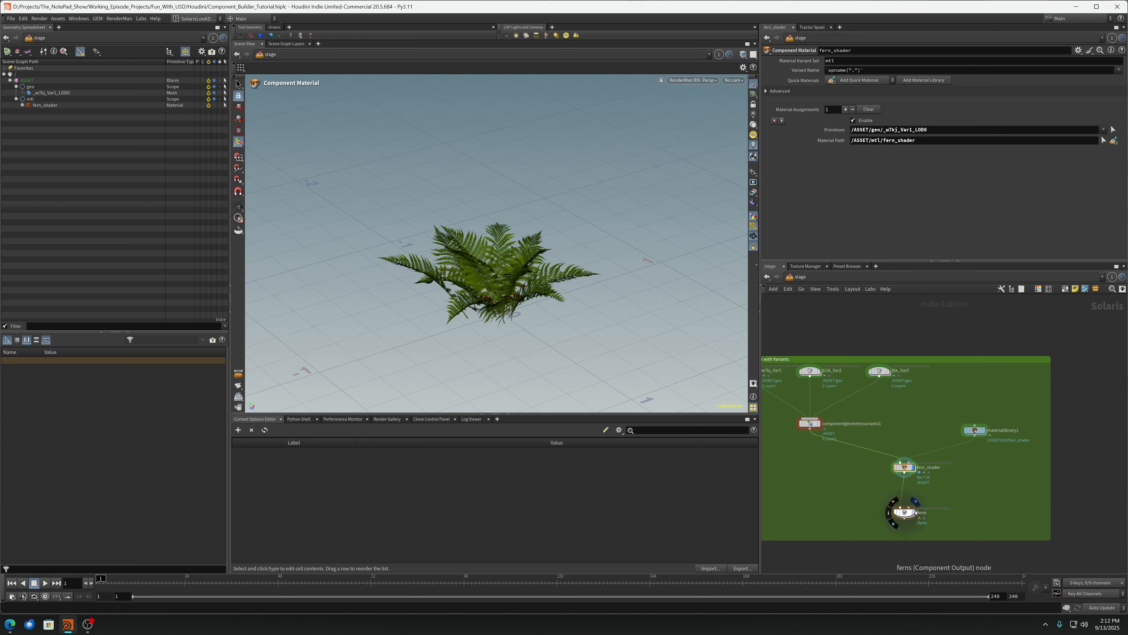
left_click(912, 514)
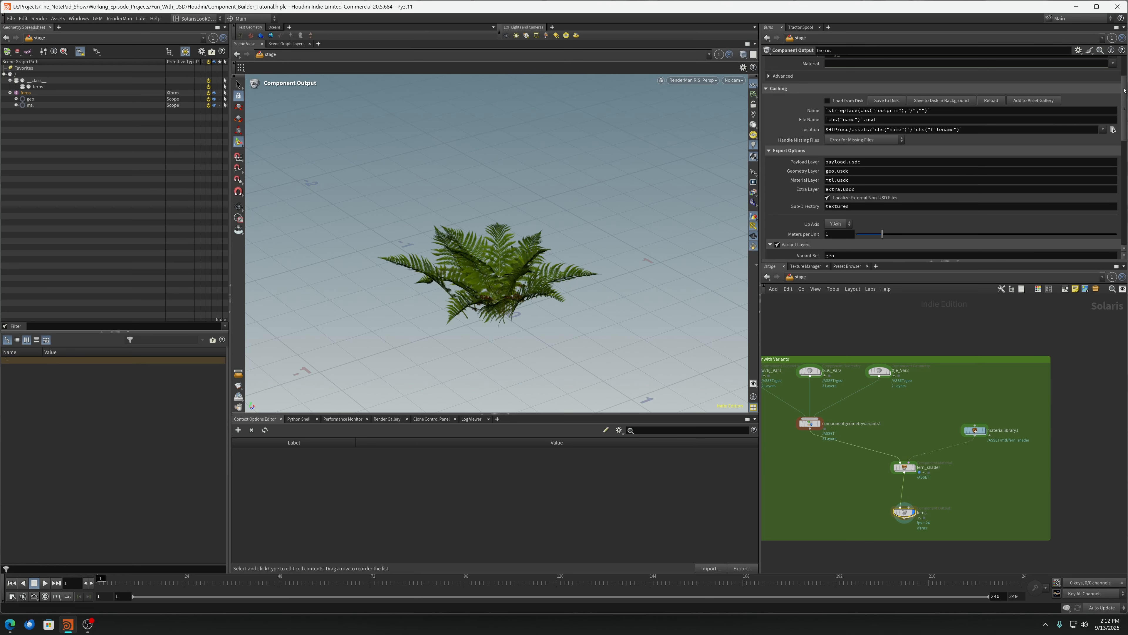
left_click_drag(1124, 90, 1125, 60)
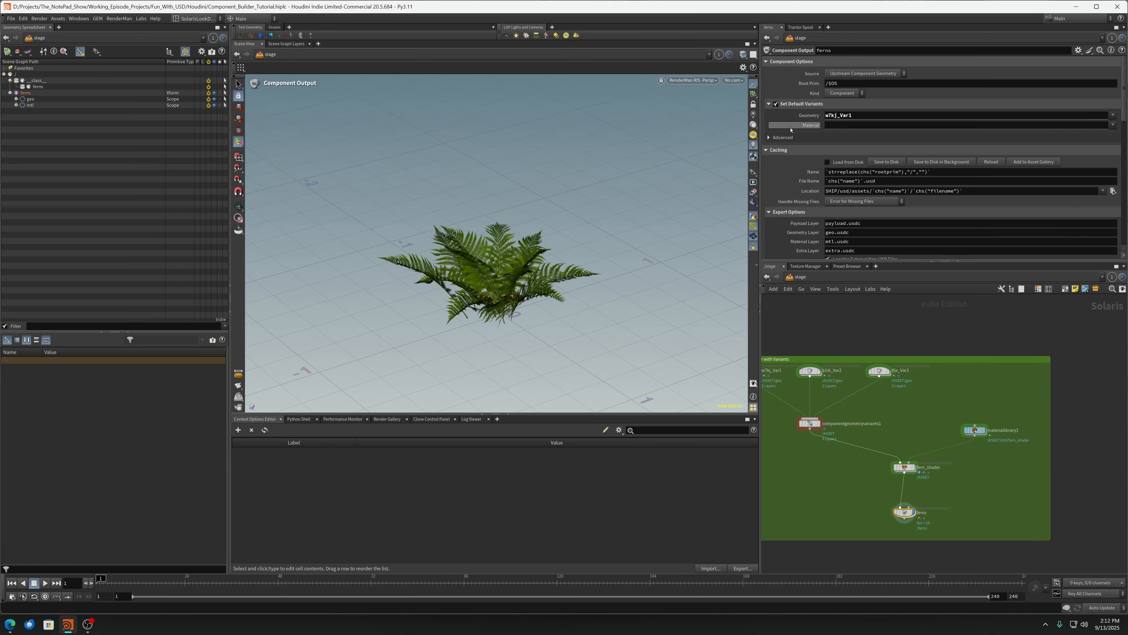
mouse_move(791, 130)
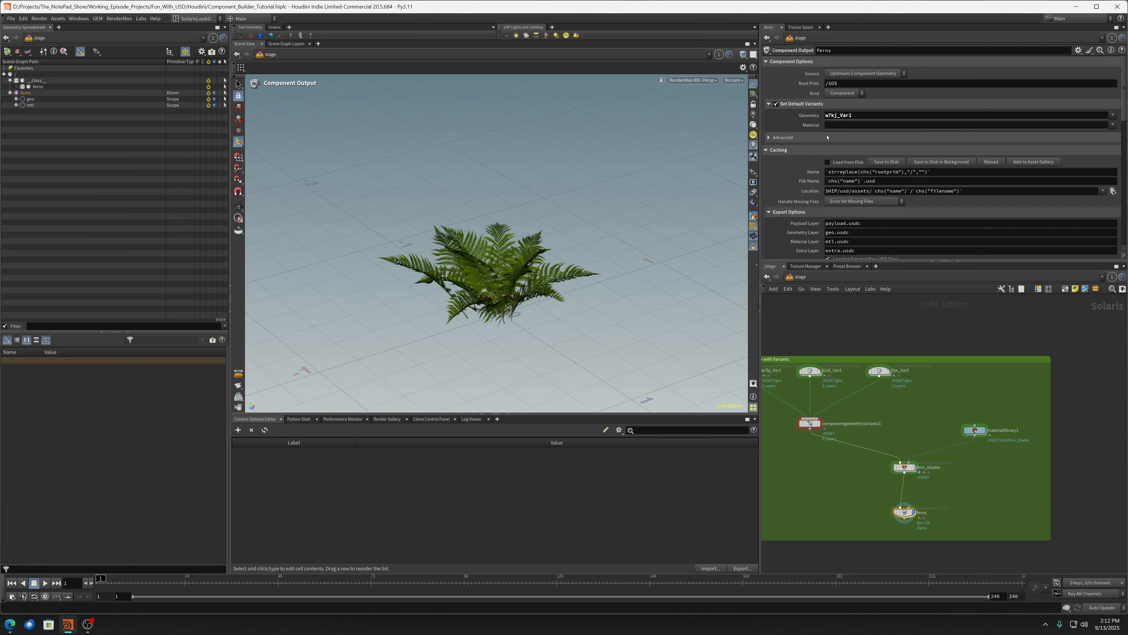
mouse_move(909, 511)
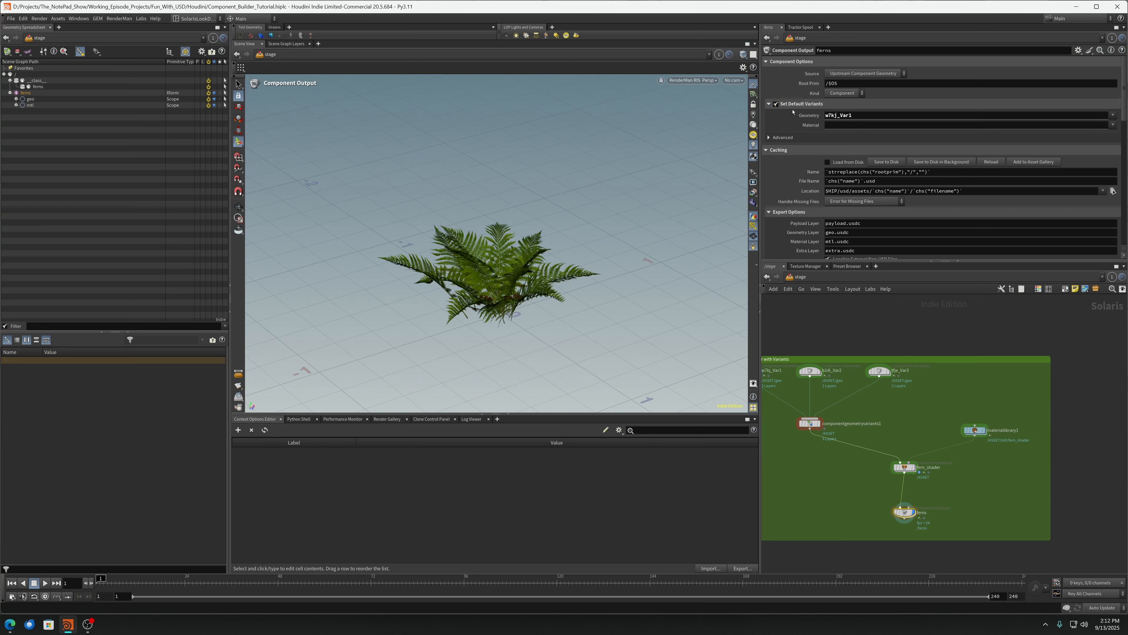
left_click(782, 137)
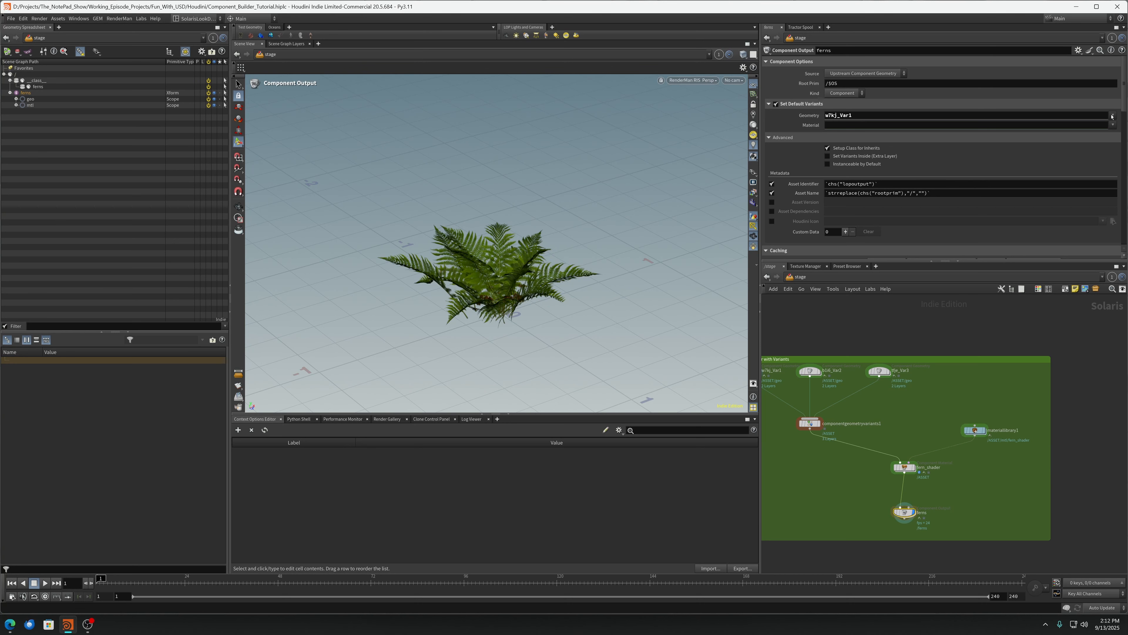
Check the working variant in componentgeometryvariants1, and return to the ferns component output
left_click(809, 423)
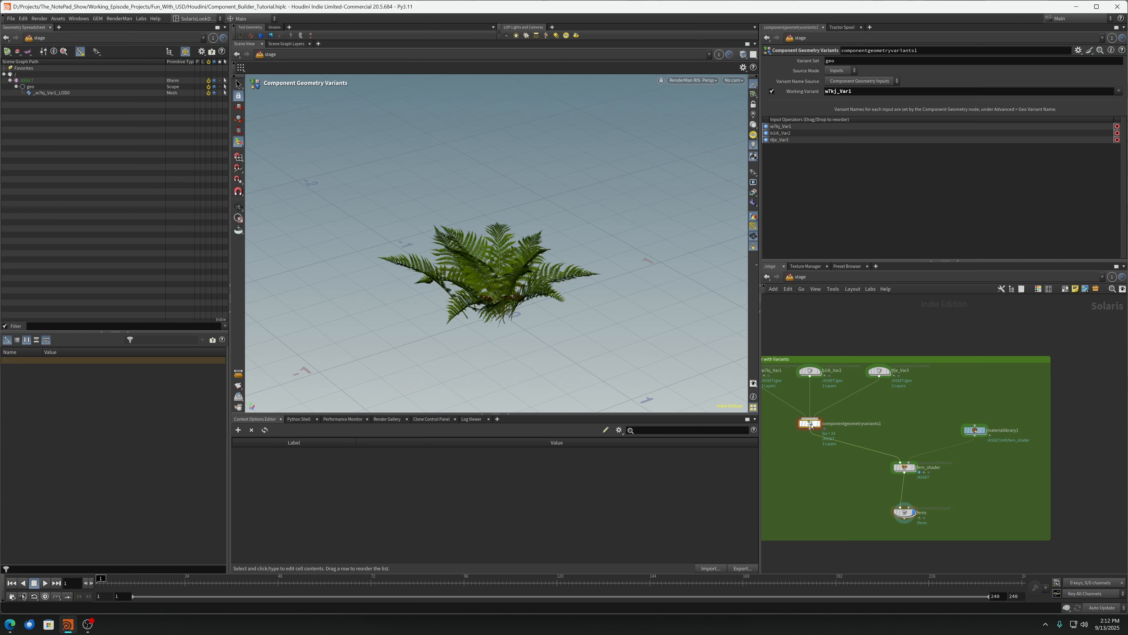
mouse_move(908, 470)
left_click(905, 512)
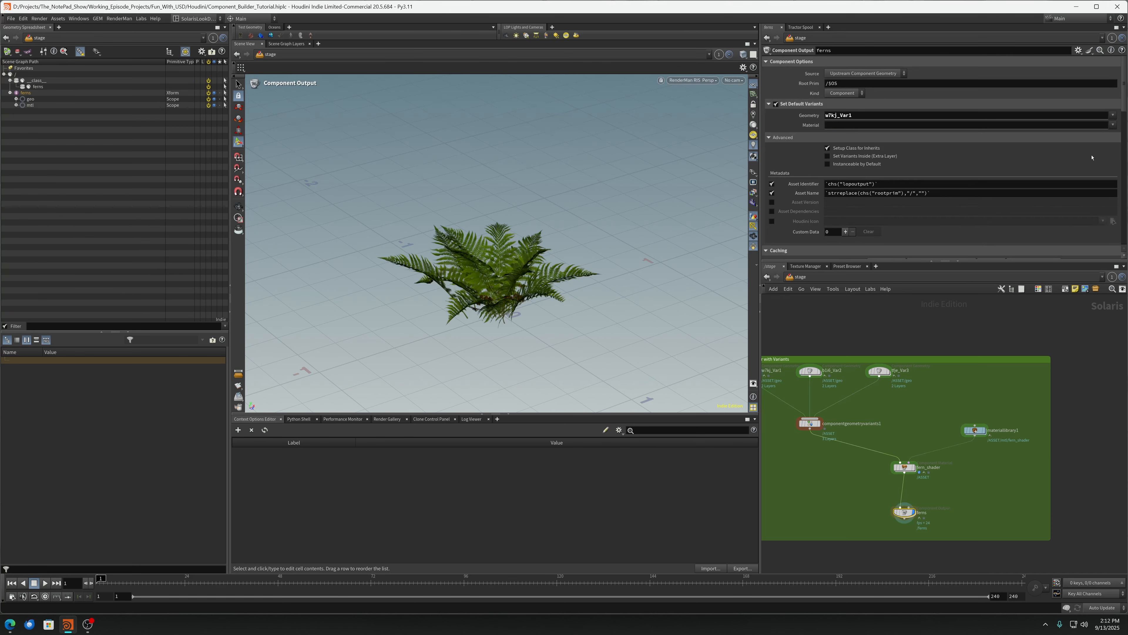
Review the metadata, caching and export layer settings of the ferns component output
left_click_drag(1124, 96, 1125, 48)
left_click_drag(1124, 108, 1125, 138)
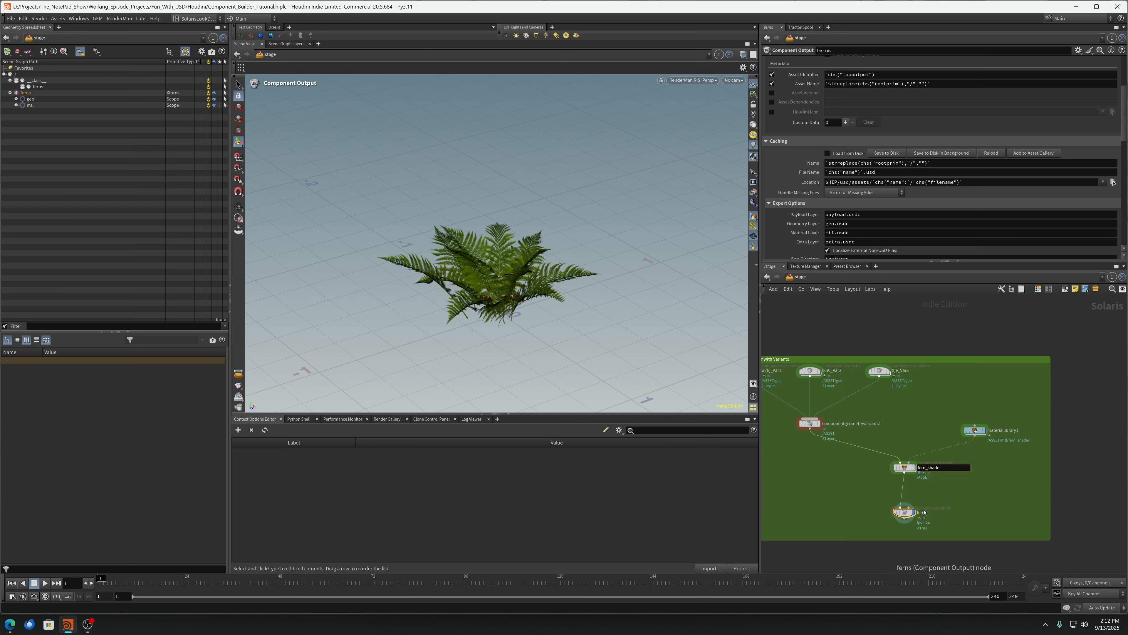
double_click(923, 513)
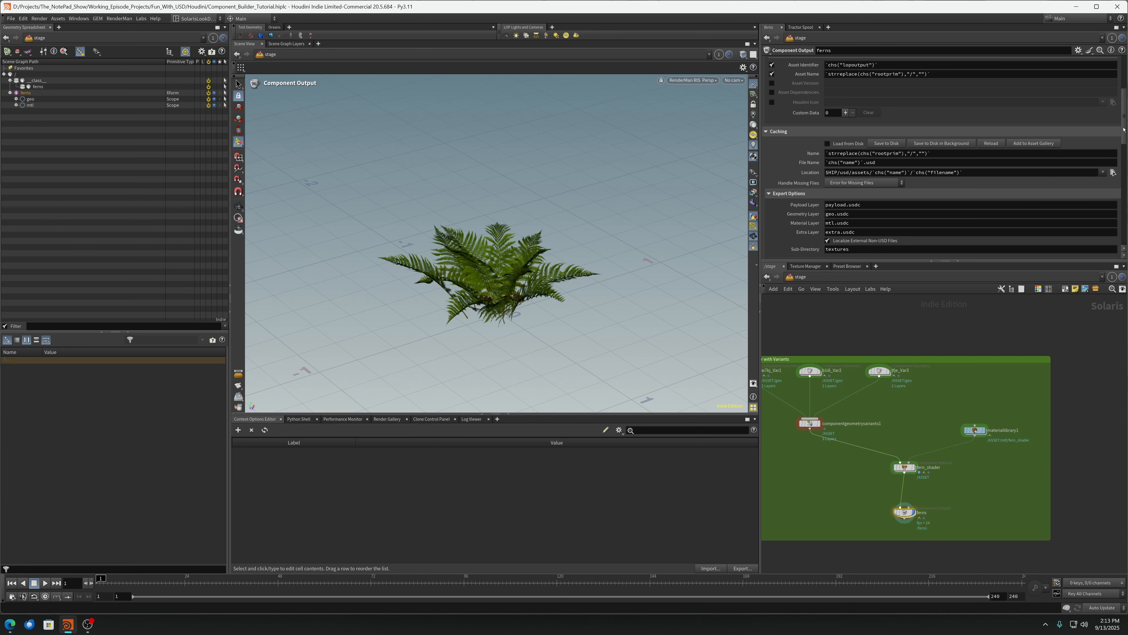
scroll(811, 154, "down", 4)
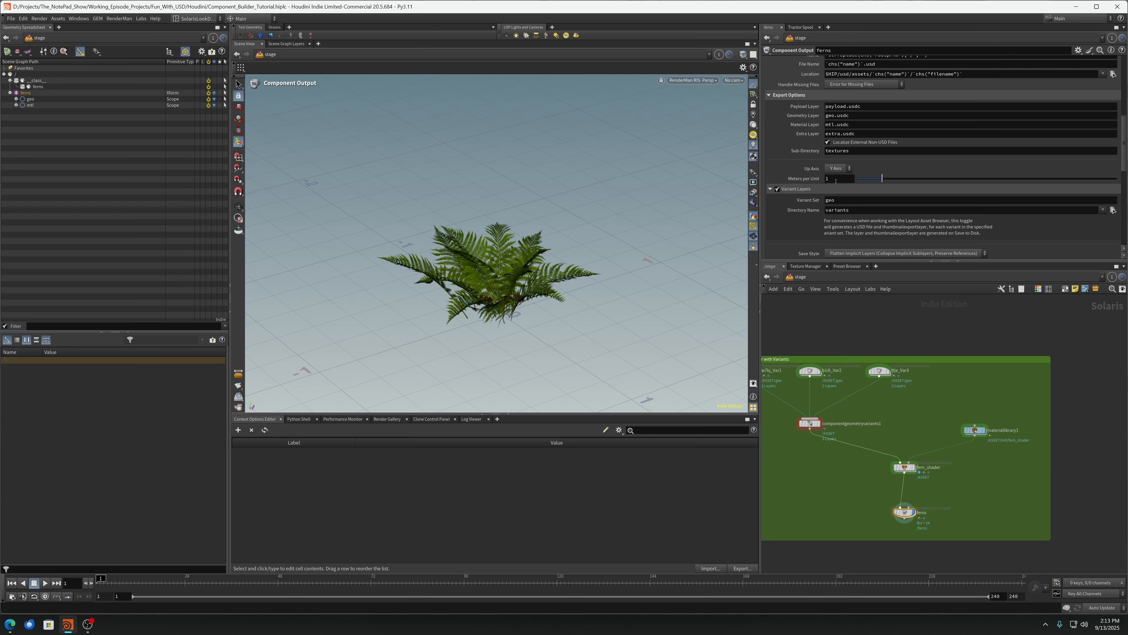
Turn Variant Layers off and back on for ferns, and check its Variant Set and Directory Name values
left_click(777, 190)
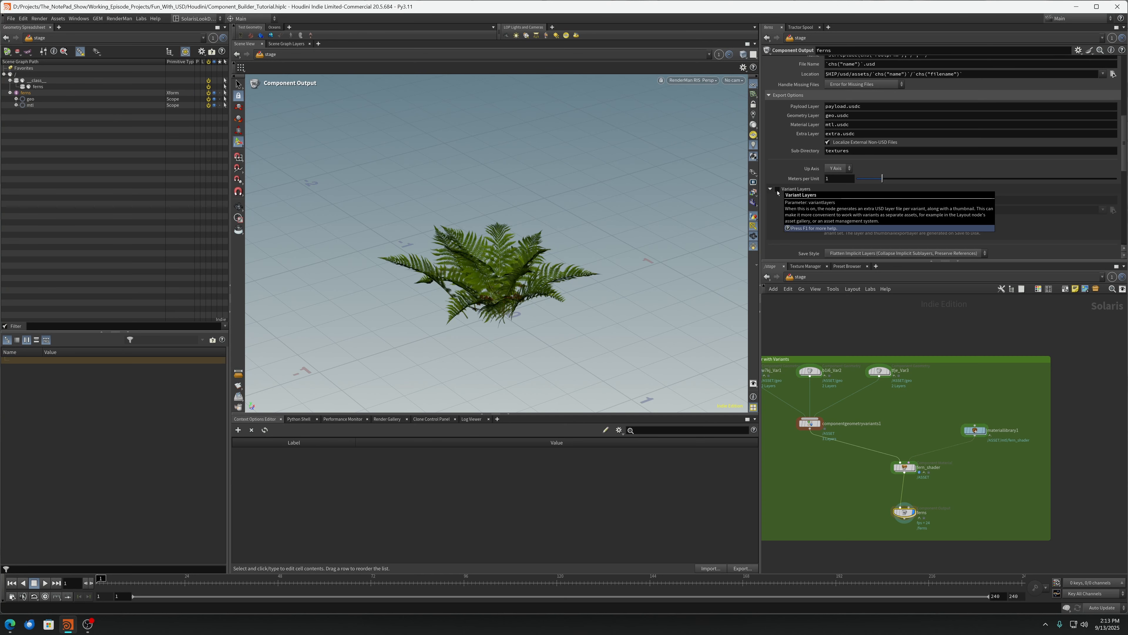
mouse_move(924, 503)
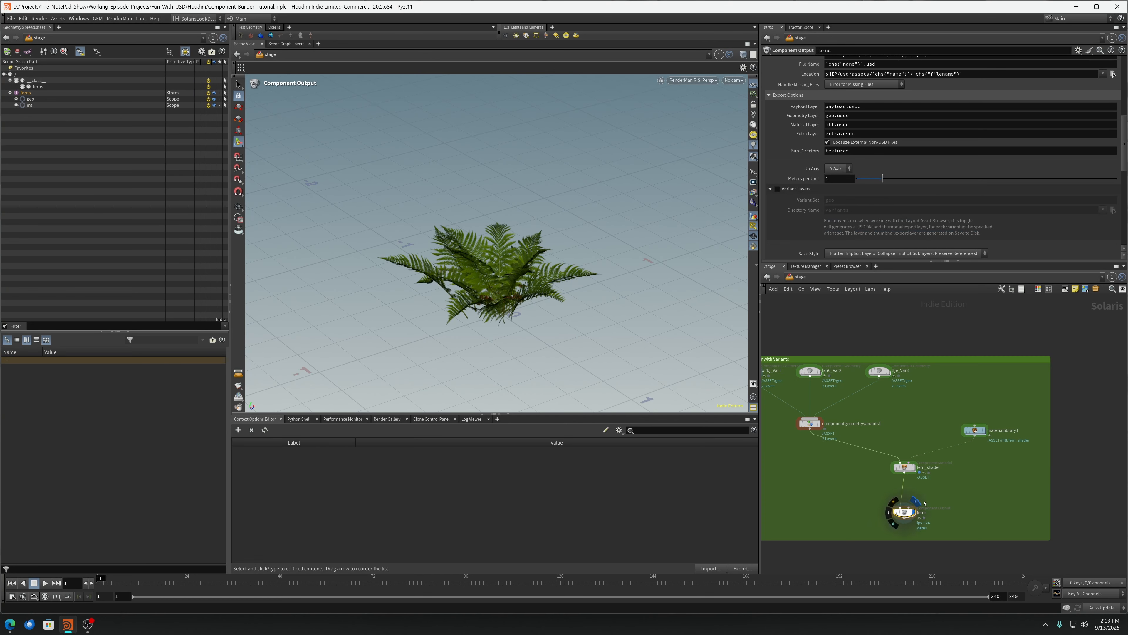
left_click(777, 189)
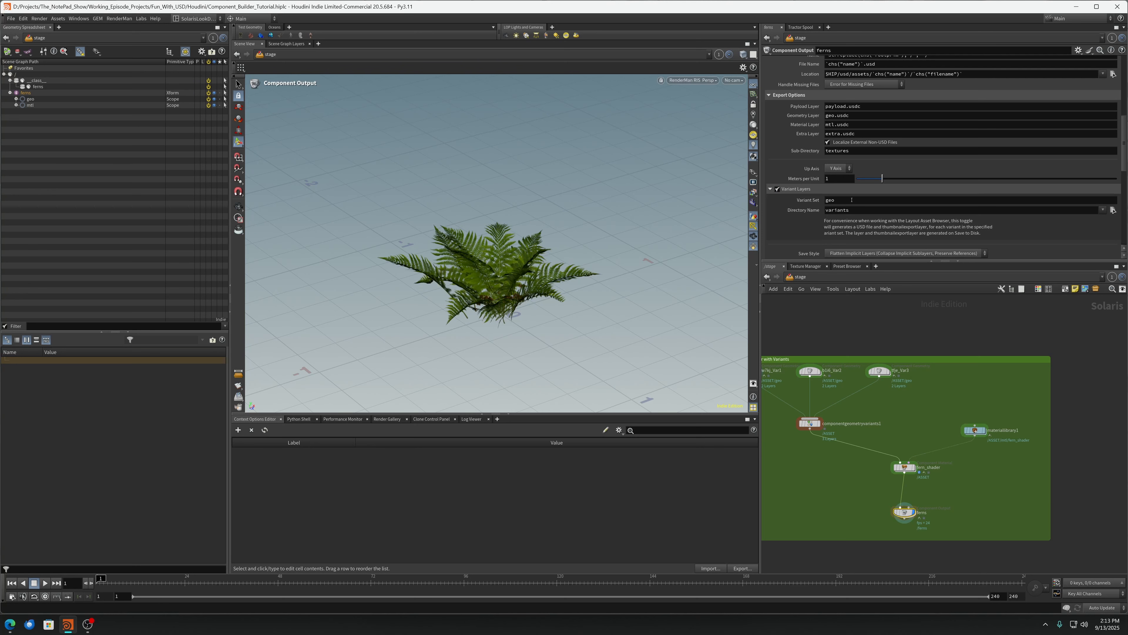
left_click(833, 199)
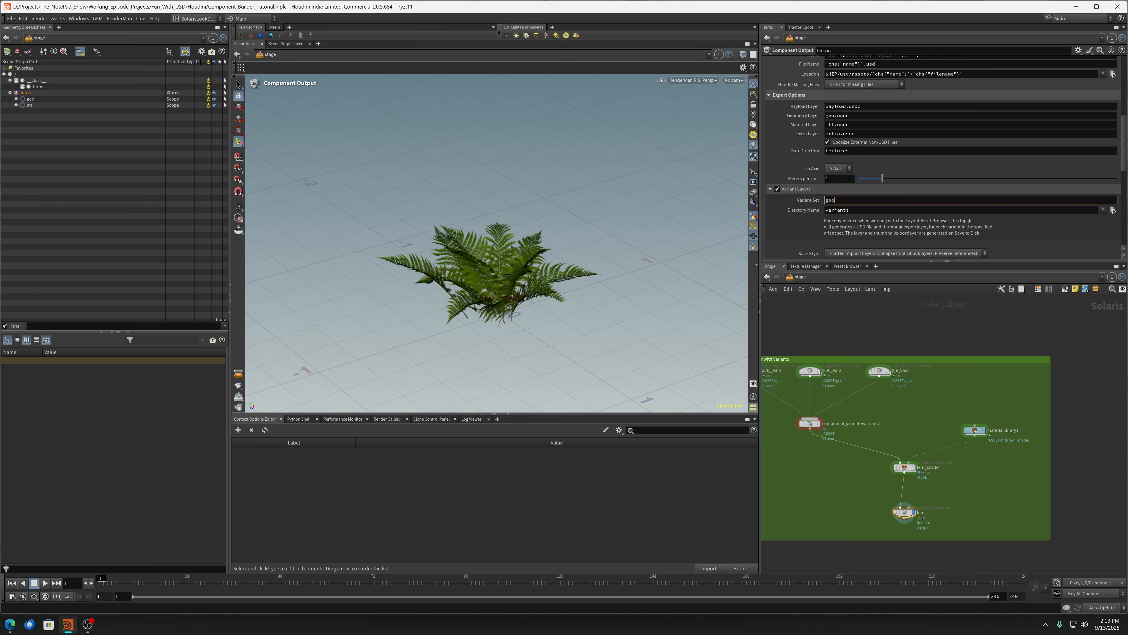
left_click(856, 210)
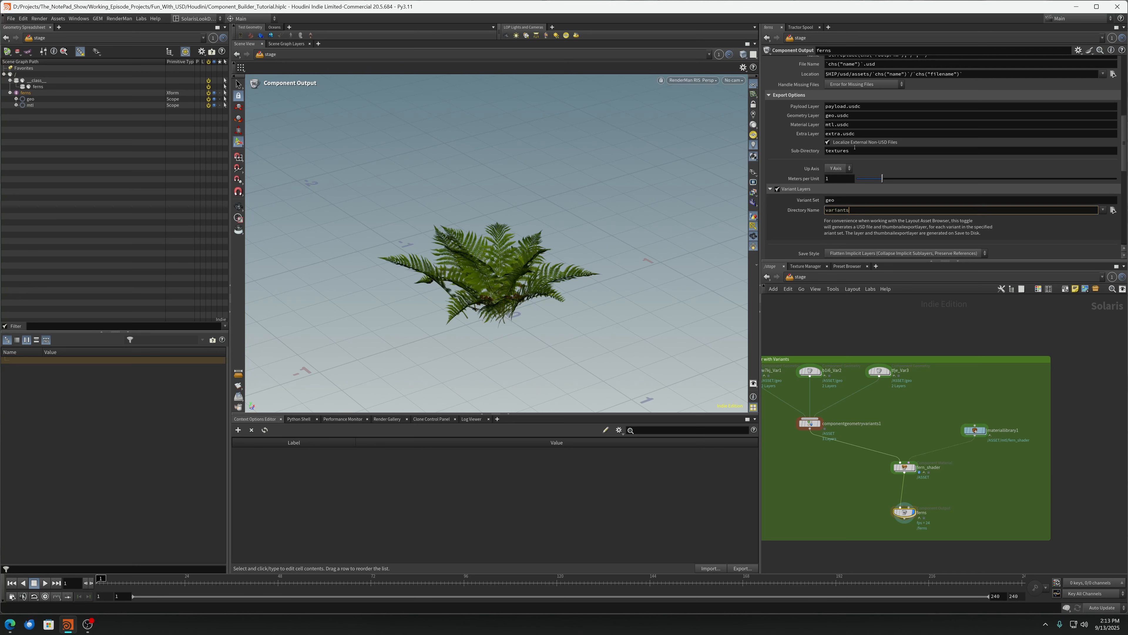
Examine the save style, layer metadata, render script and thumbnail options of the ferns component output
scroll(1127, 152, "down", 5)
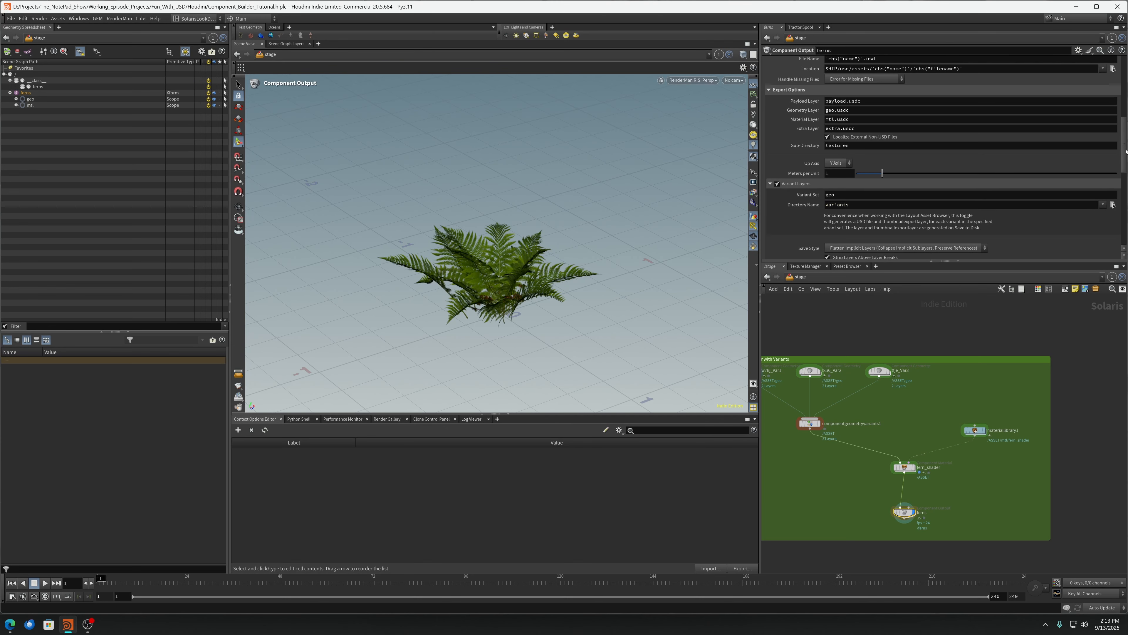
scroll(1054, 135, "down", 1)
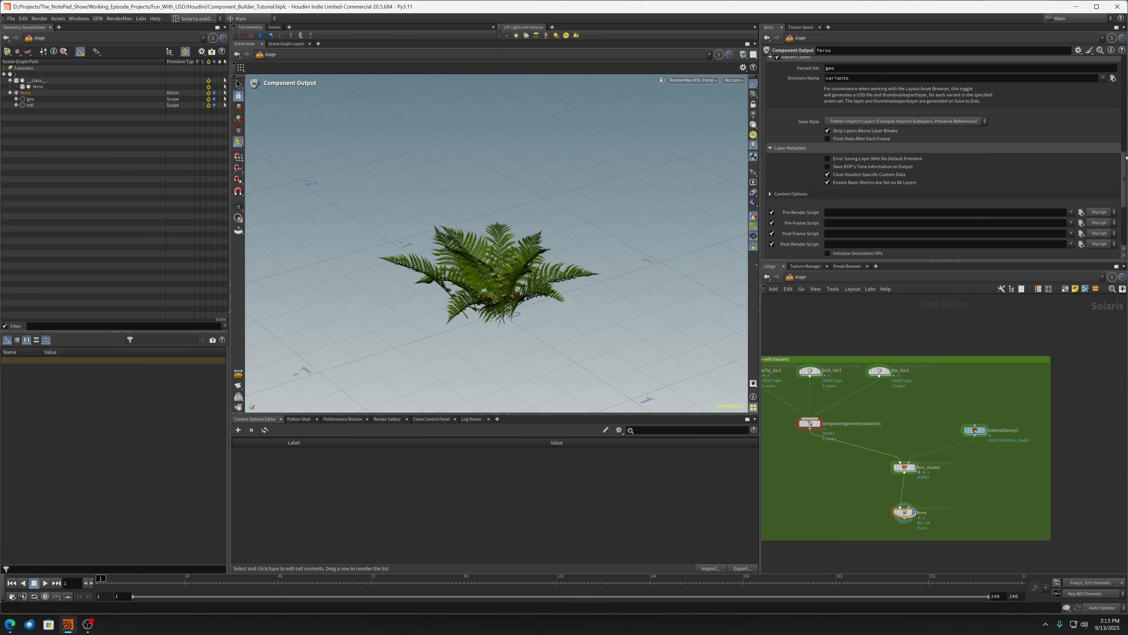
scroll(1126, 157, "down", 5)
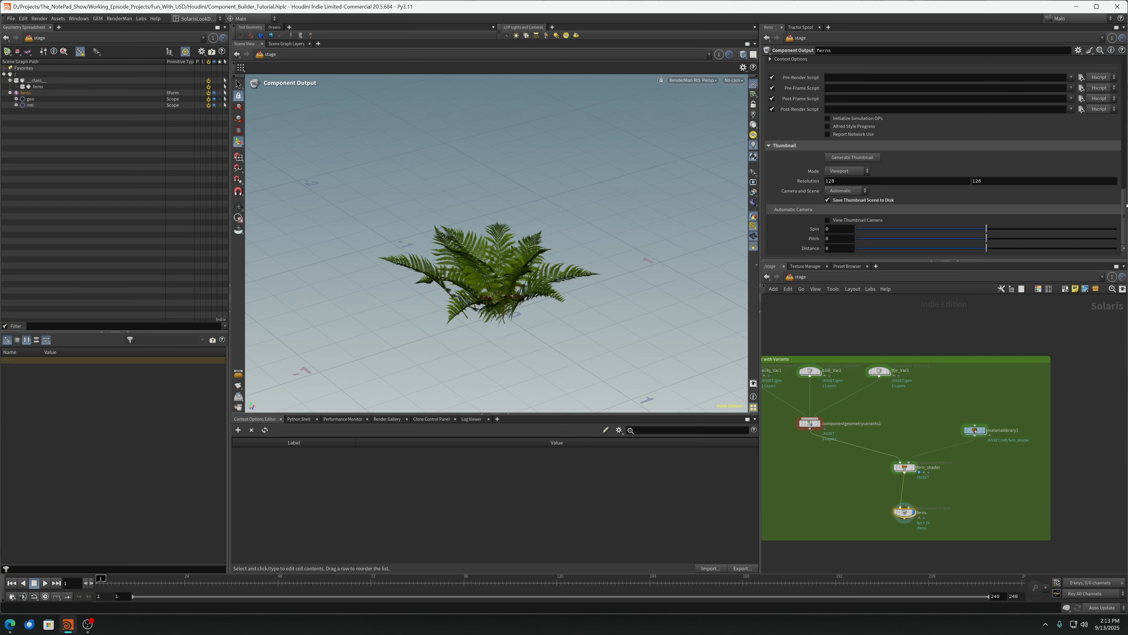
scroll(1127, 205, "up", 10)
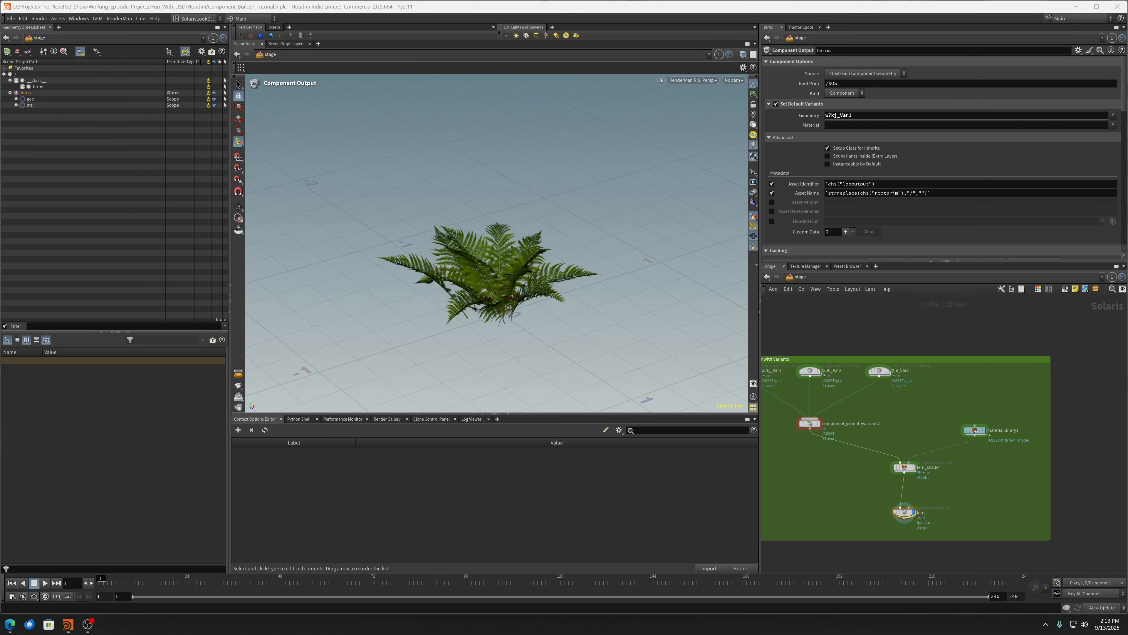
Switch to File Explorer and open the exported asset folder Fun_With_USD/Houdini/usd/assets/ferns
left_click_drag(0, 153, 563, 118)
left_click(443, 139)
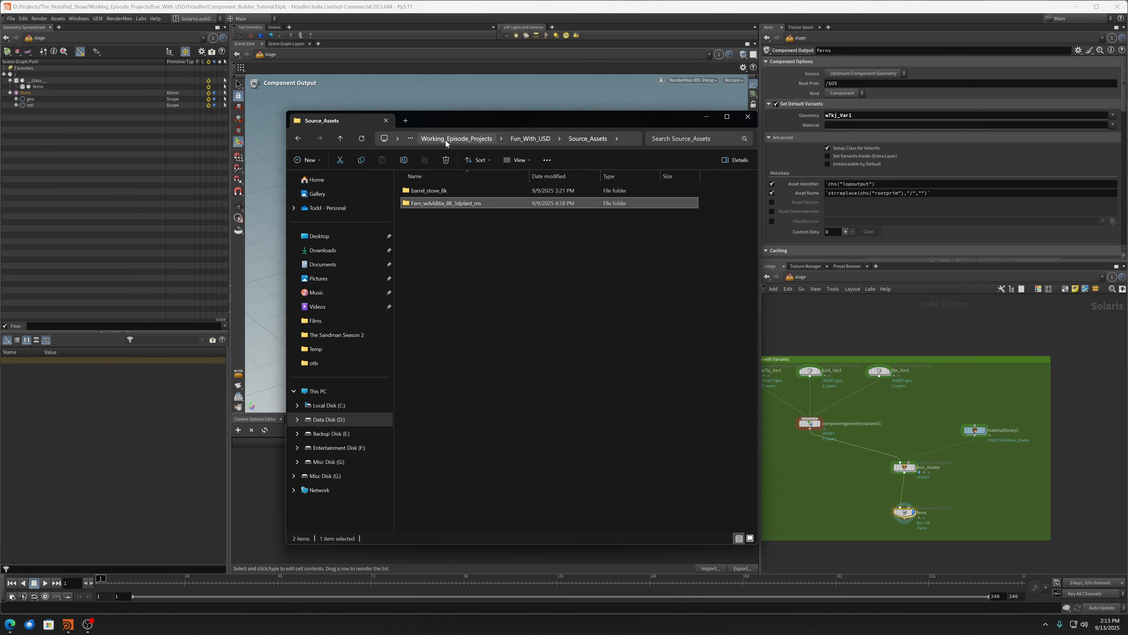
left_click(451, 138)
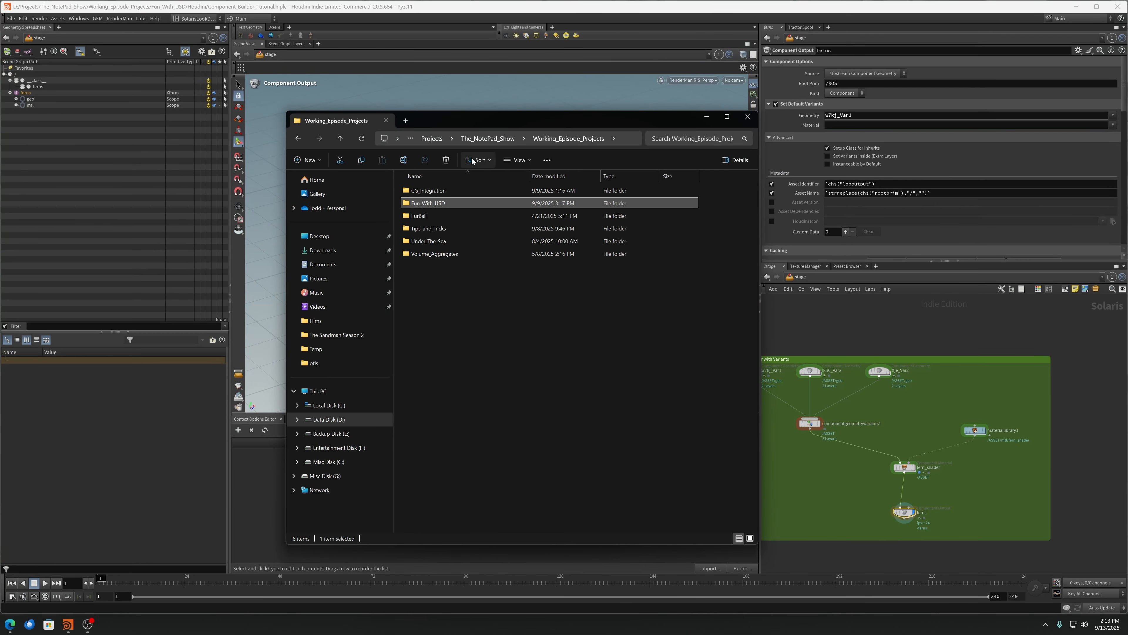
double_click(434, 204)
double_click(442, 191)
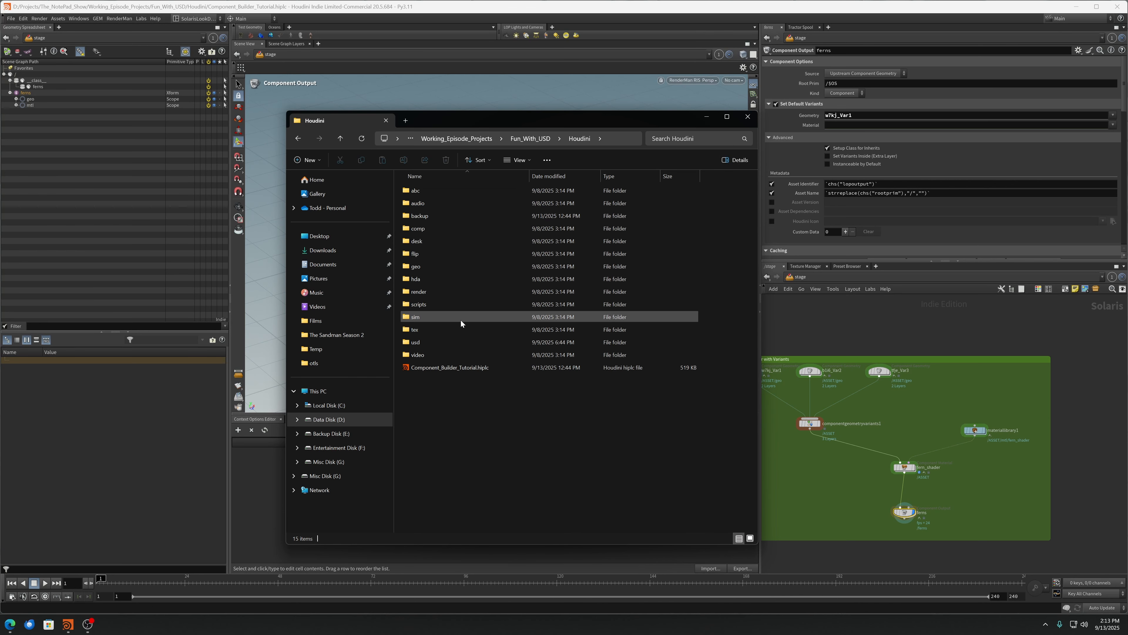
double_click(452, 340)
left_click(441, 191)
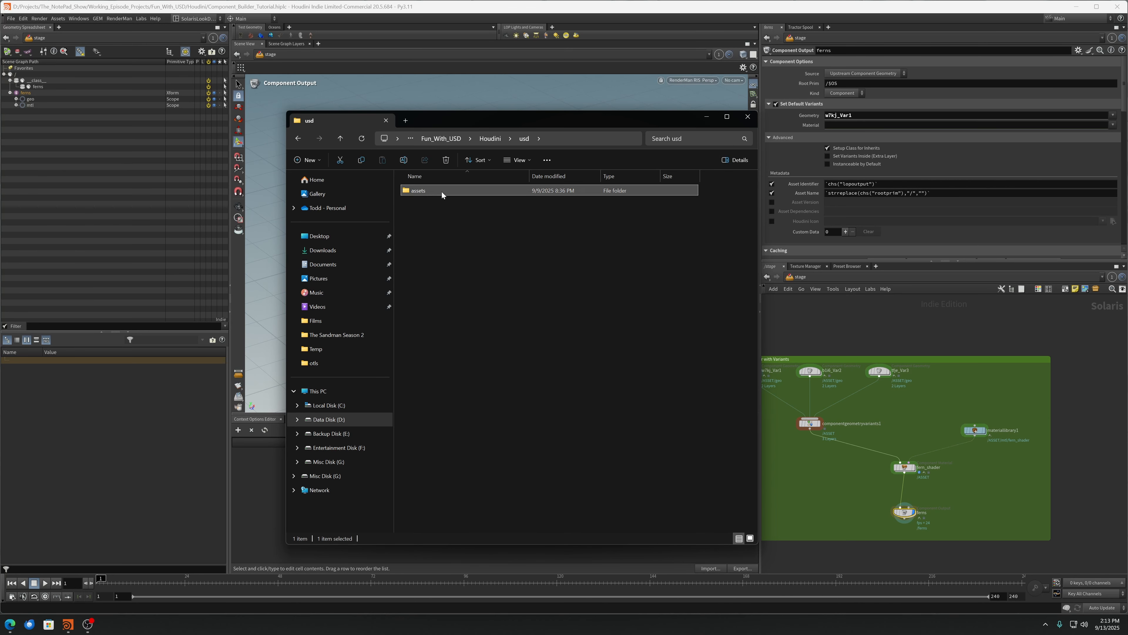
double_click(442, 192)
double_click(445, 202)
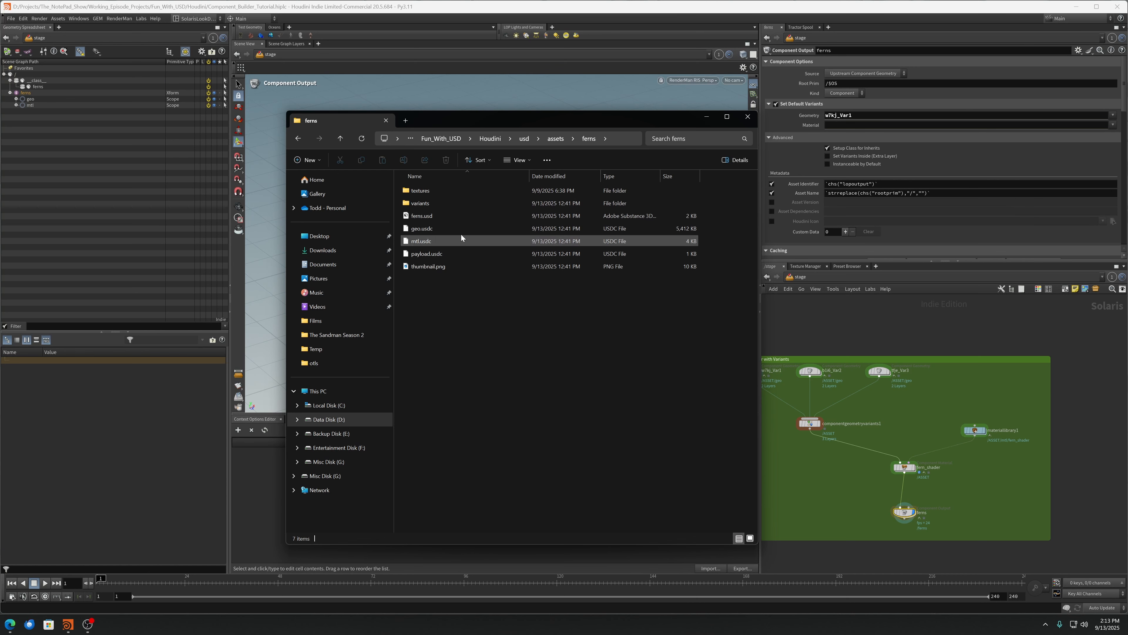
Inspect the exported textures and variants folders, ferns.usd and thumbnail.png, and close File Explorer
double_click(442, 191)
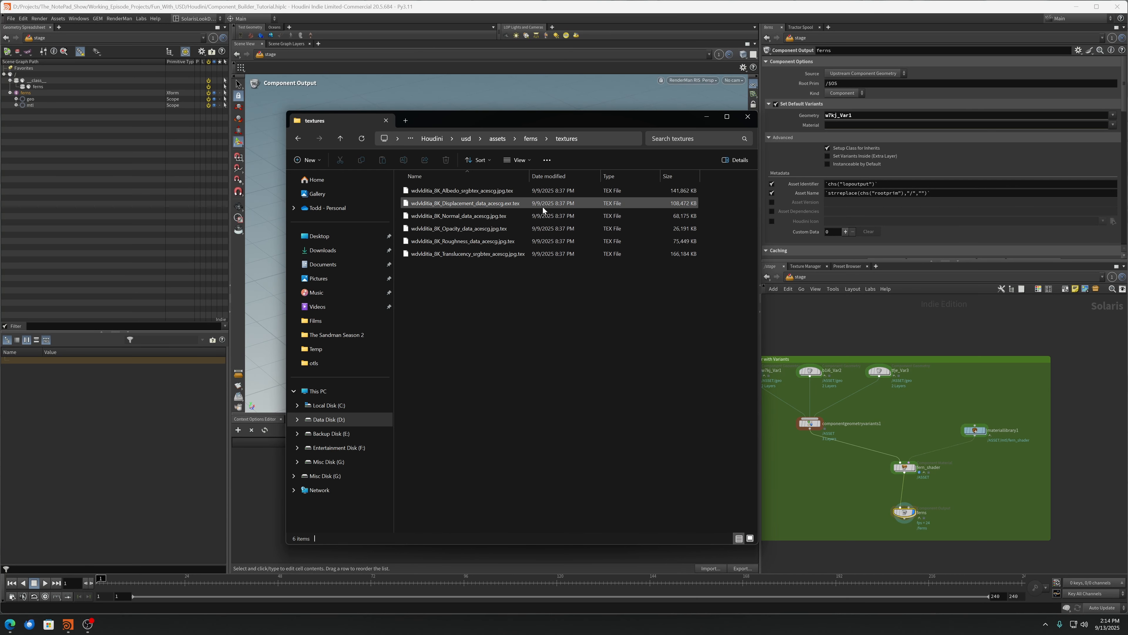
left_click(531, 139)
double_click(444, 203)
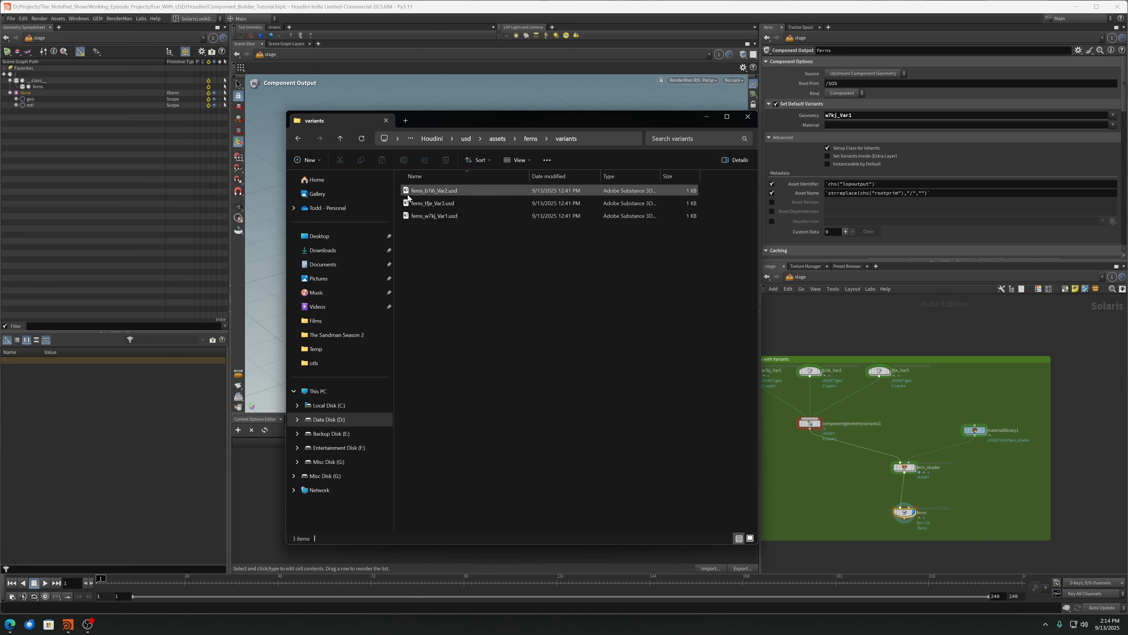
left_click(531, 138)
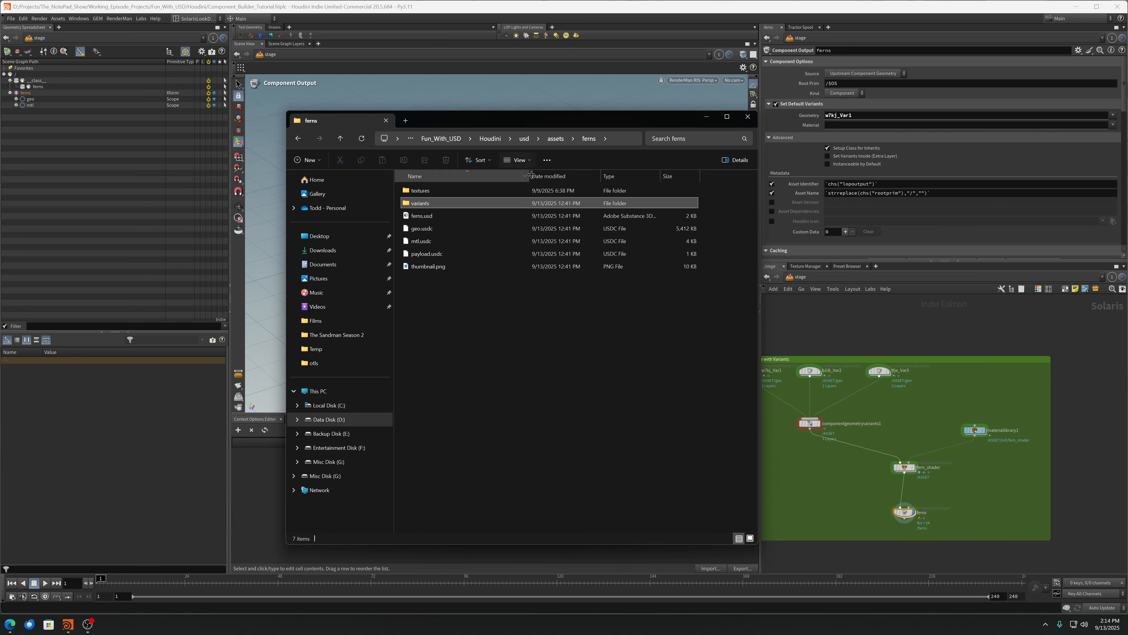
left_click(428, 217)
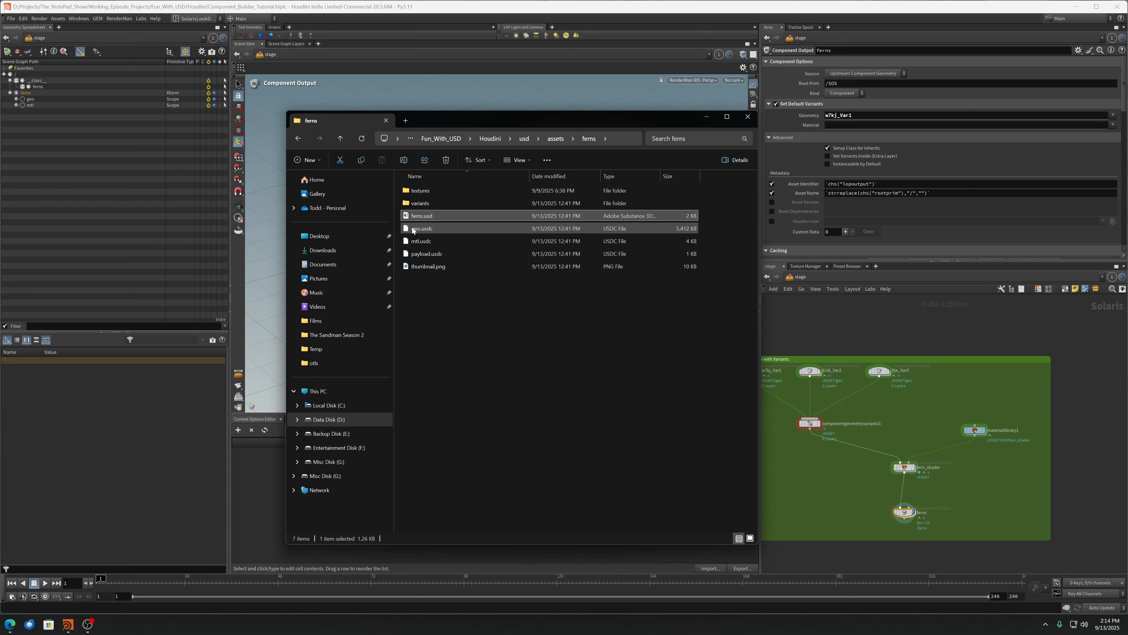
double_click(436, 268)
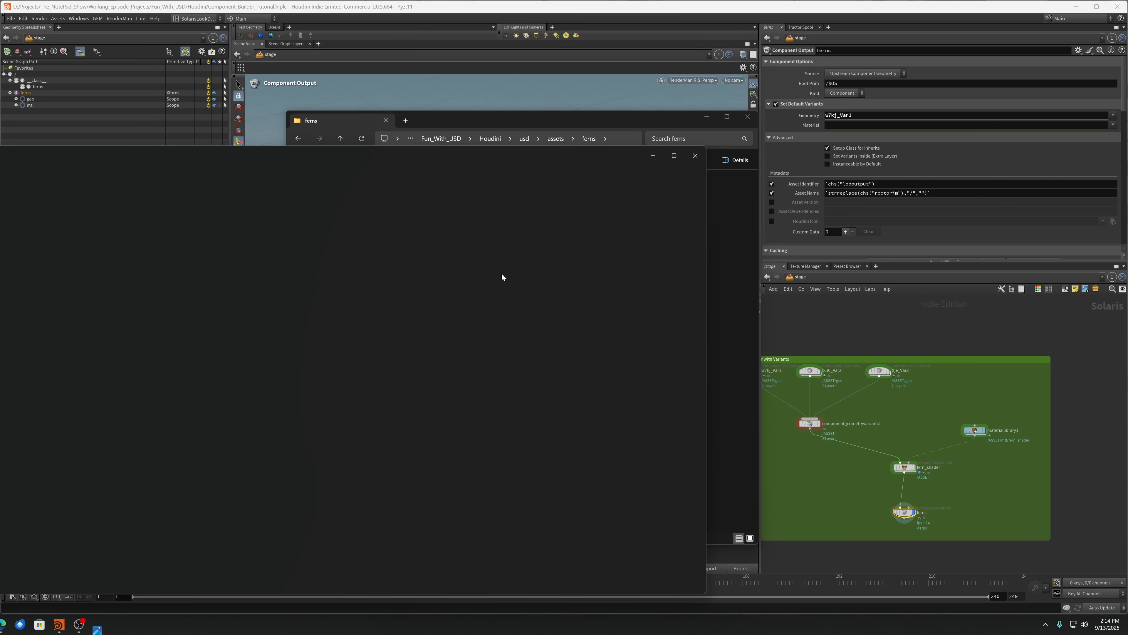
left_click(696, 156)
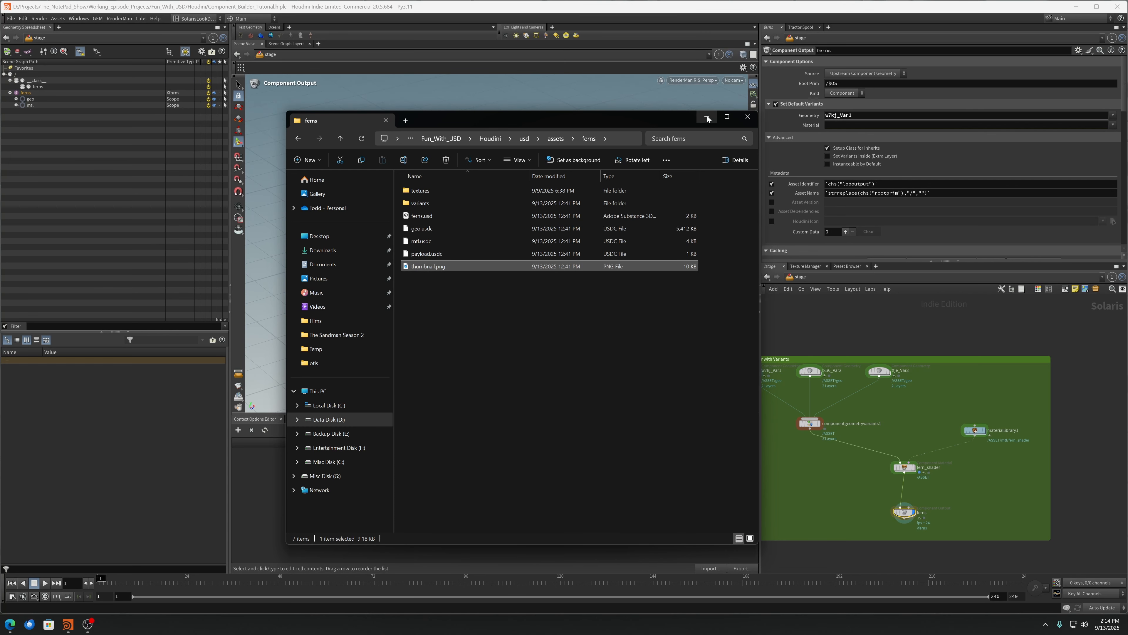
left_click(751, 119)
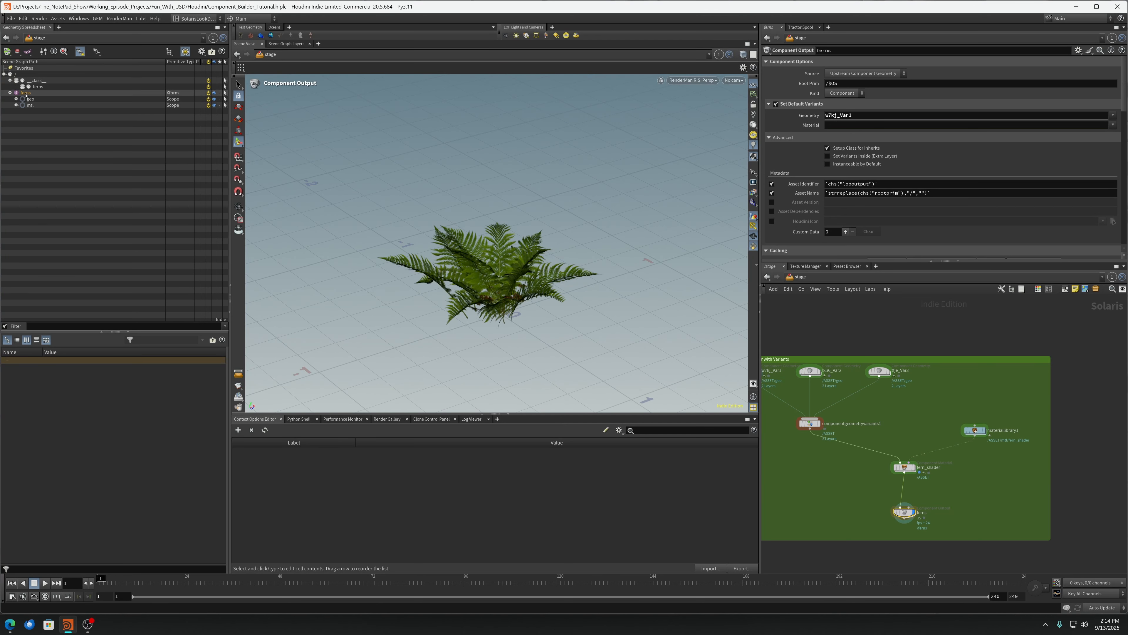
Expand geo and mtl in the scene graph, select the _w7kj_Var1_LOD0 mesh, and review the ferns variant layer settings
left_click(16, 105)
left_click(16, 99)
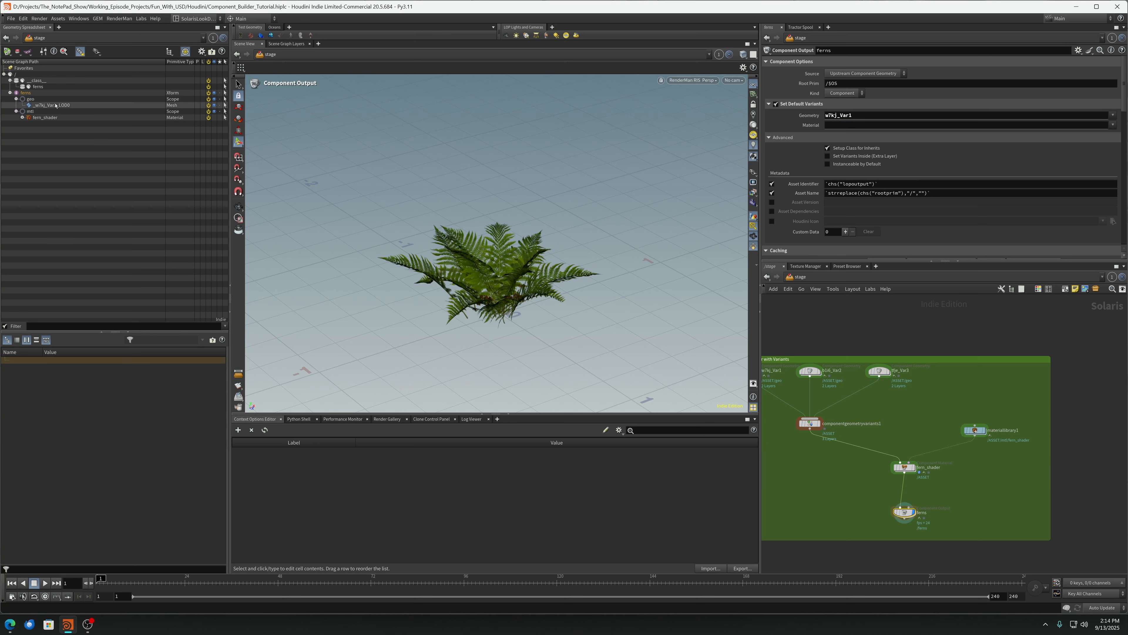
left_click(39, 106)
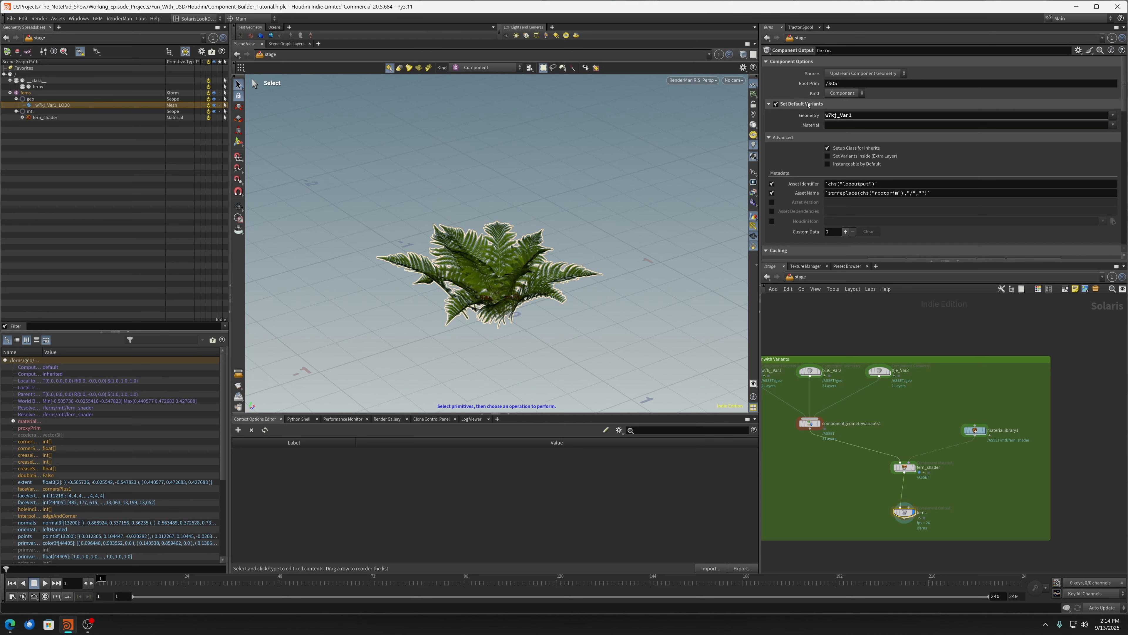
scroll(821, 153, "down", 10)
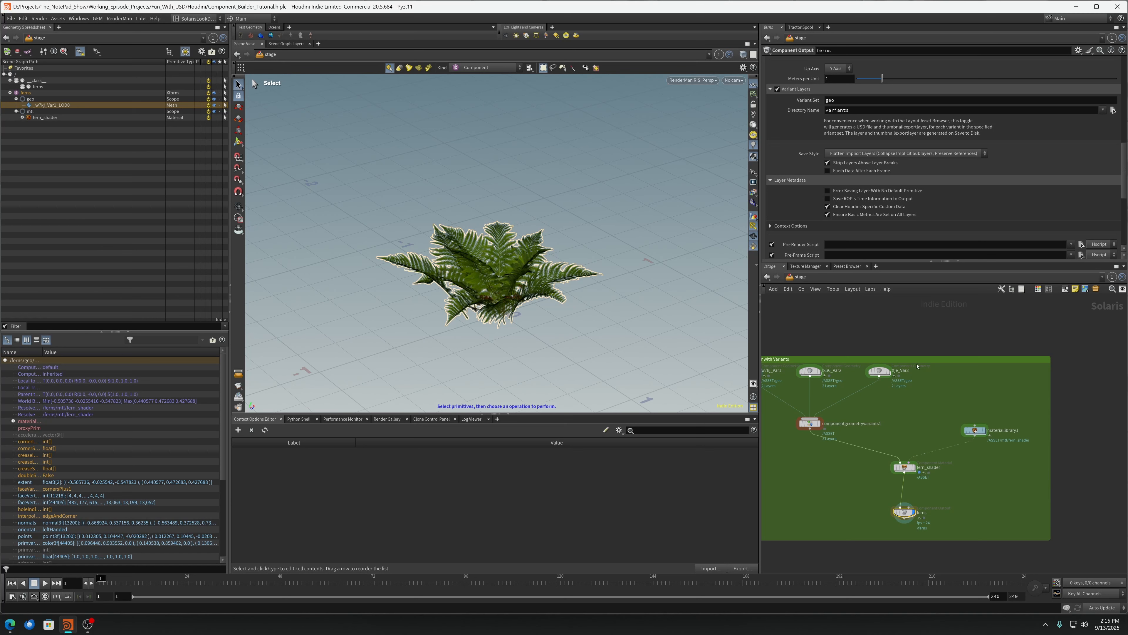
mouse_move(903, 517)
middle_click_drag(986, 414, 1044, 406)
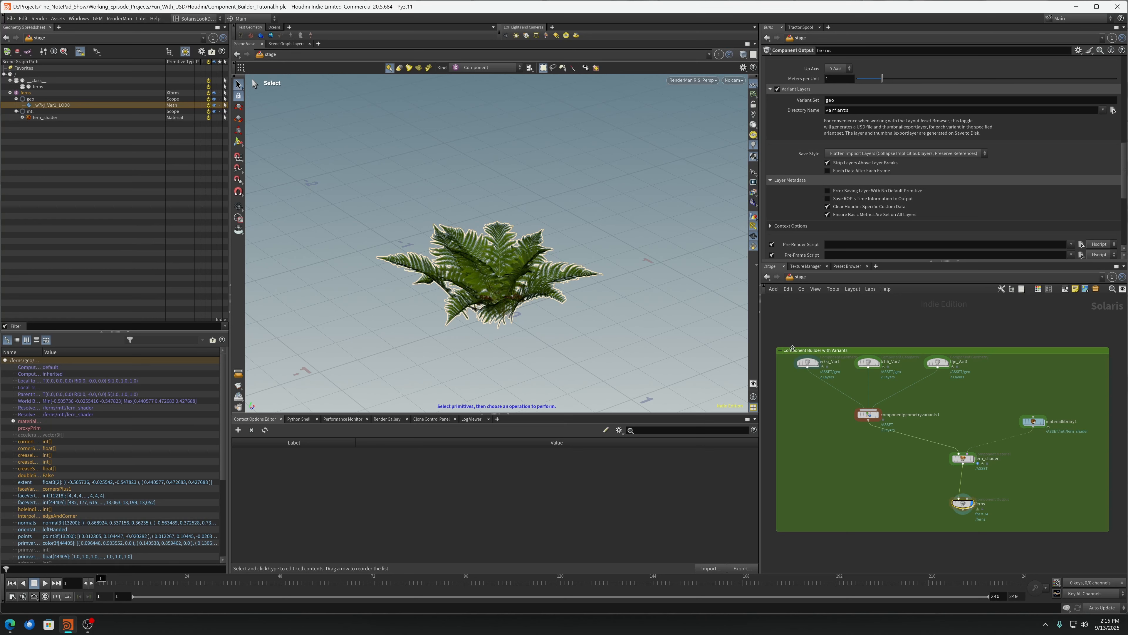
mouse_move(869, 418)
left_click_drag(1123, 161, 1122, 212)
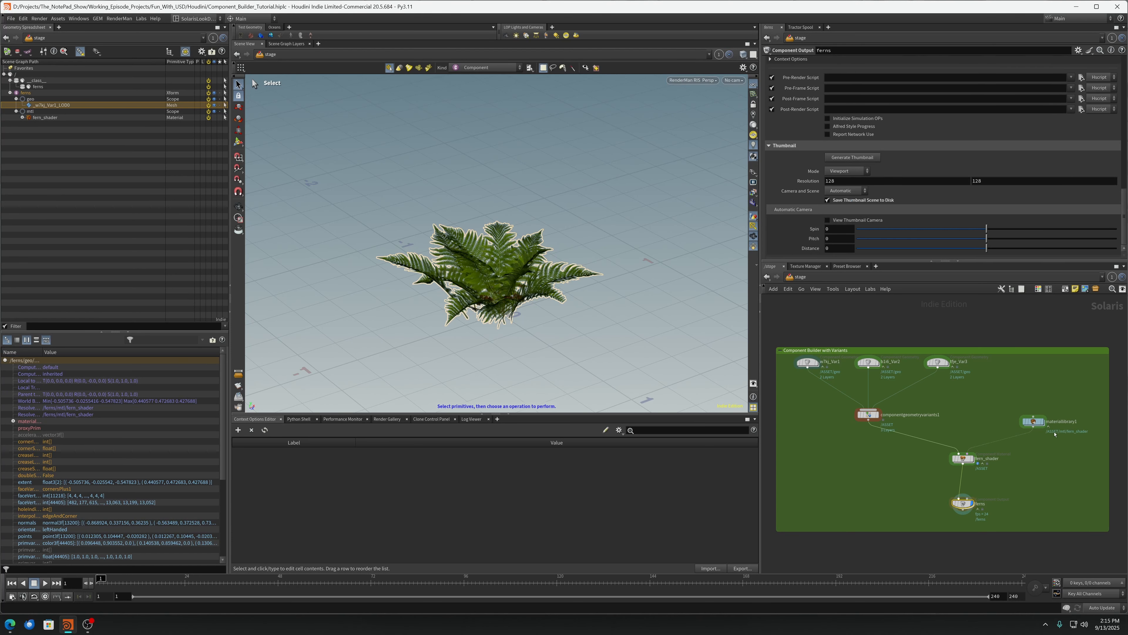
Add a SubLayer node in the empty network area beside the Component Builder with Variants box
scroll(1055, 434, "down", 5)
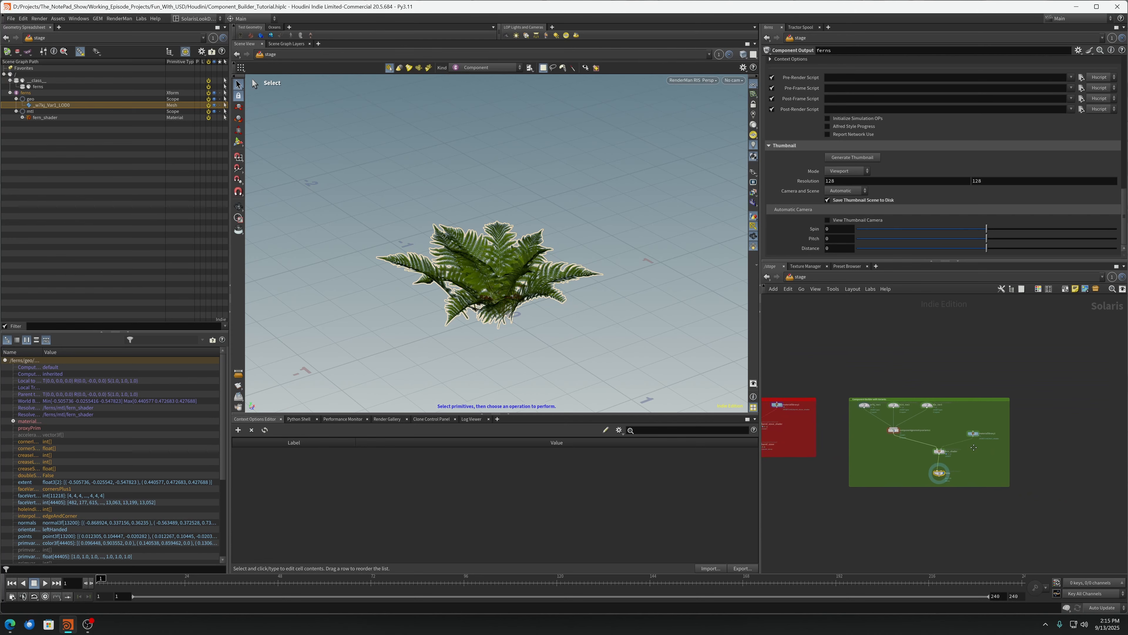
middle_click_drag(974, 447, 775, 400)
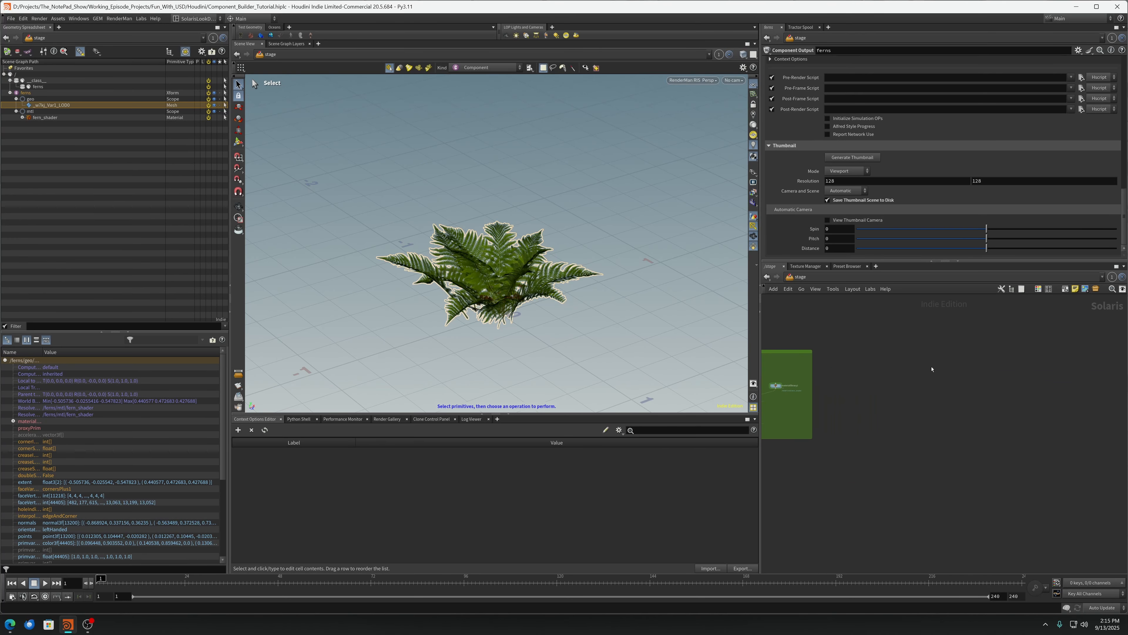
key("Tab")
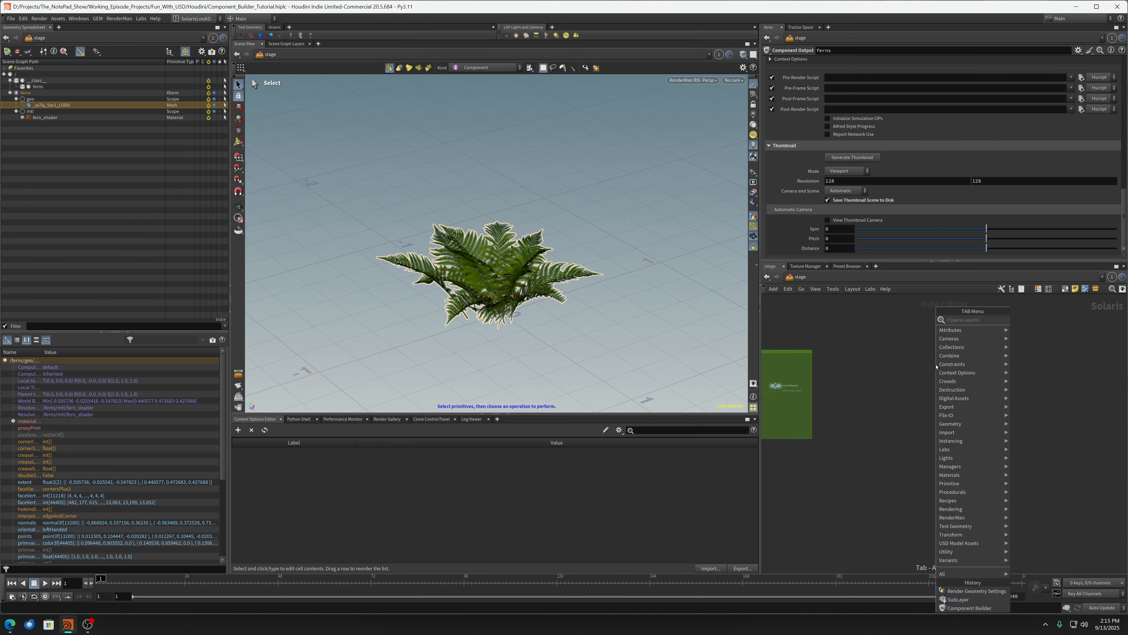
type("su")
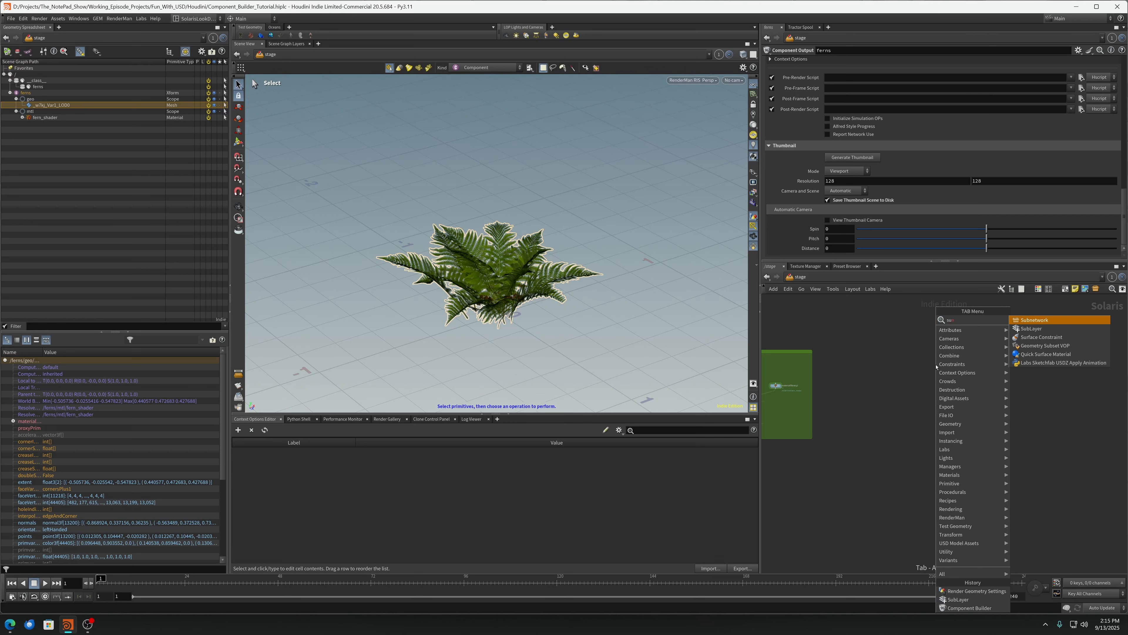
key("Return")
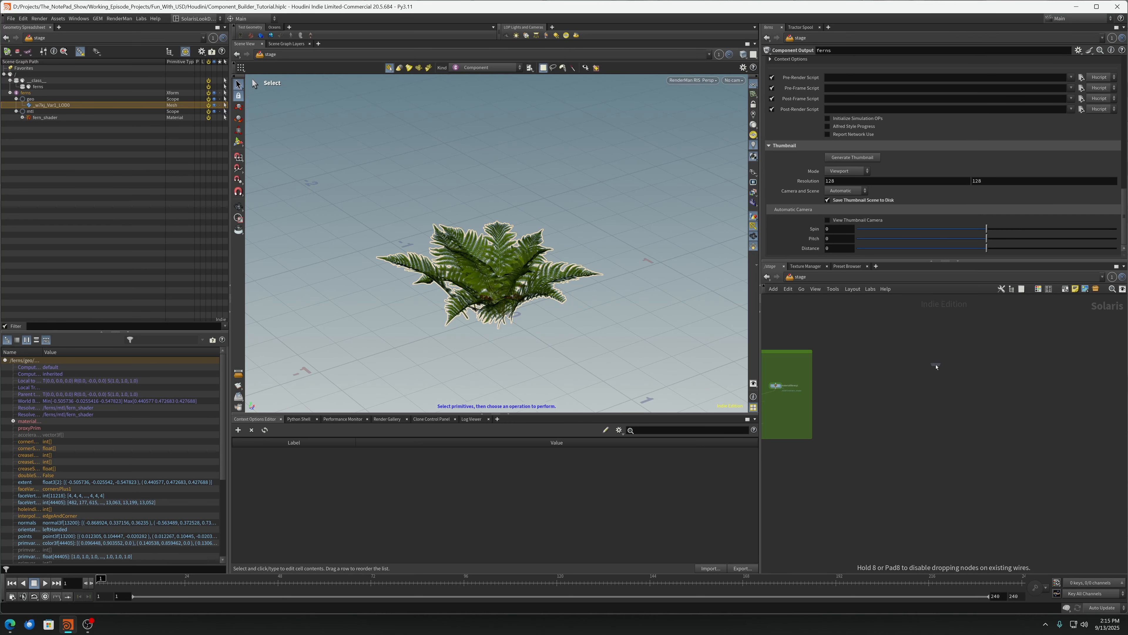
left_click(936, 366)
scroll(936, 366, "up", 5)
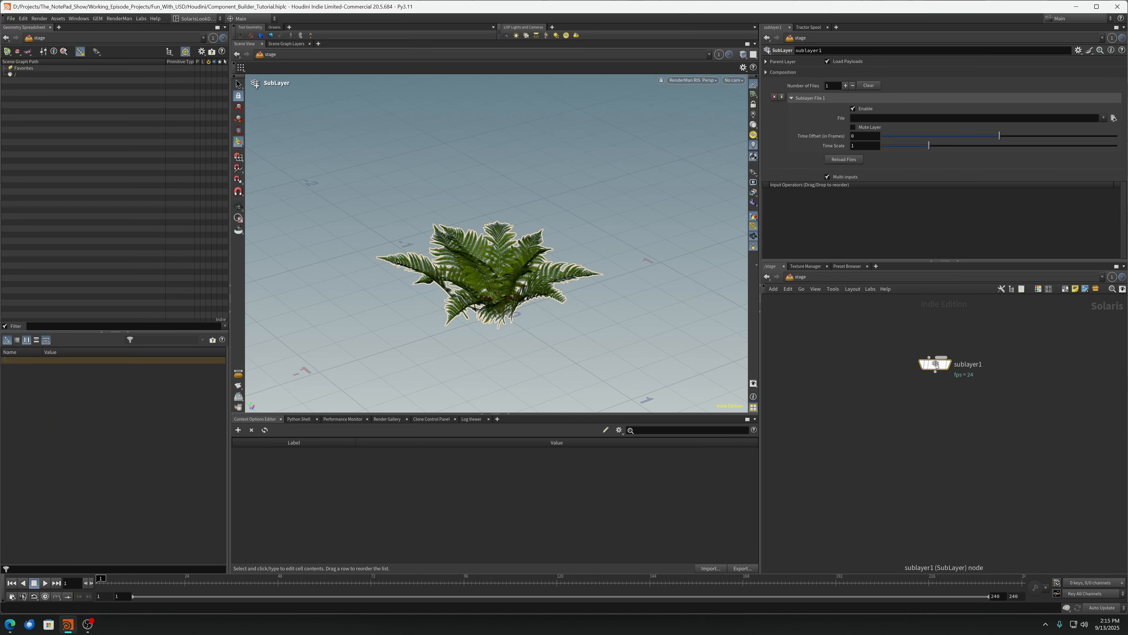
Load $HIP/usd/assets/ferns/ferns.usd into the SubLayer node, display it, and inspect the shaders inside its fern_shader material
left_click(1114, 118)
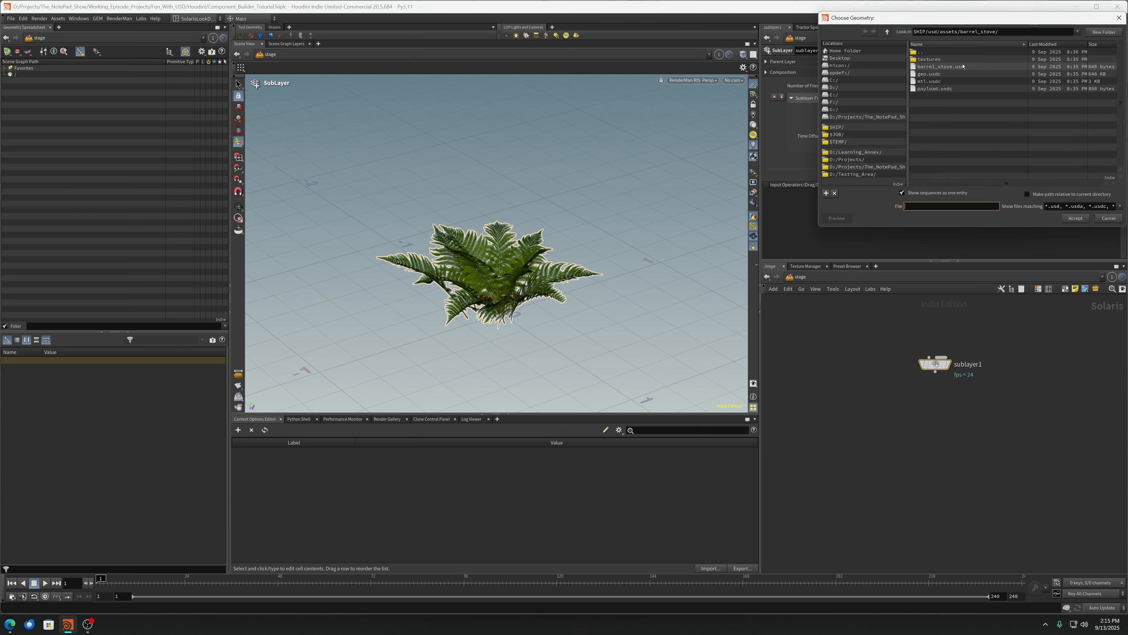
double_click(920, 51)
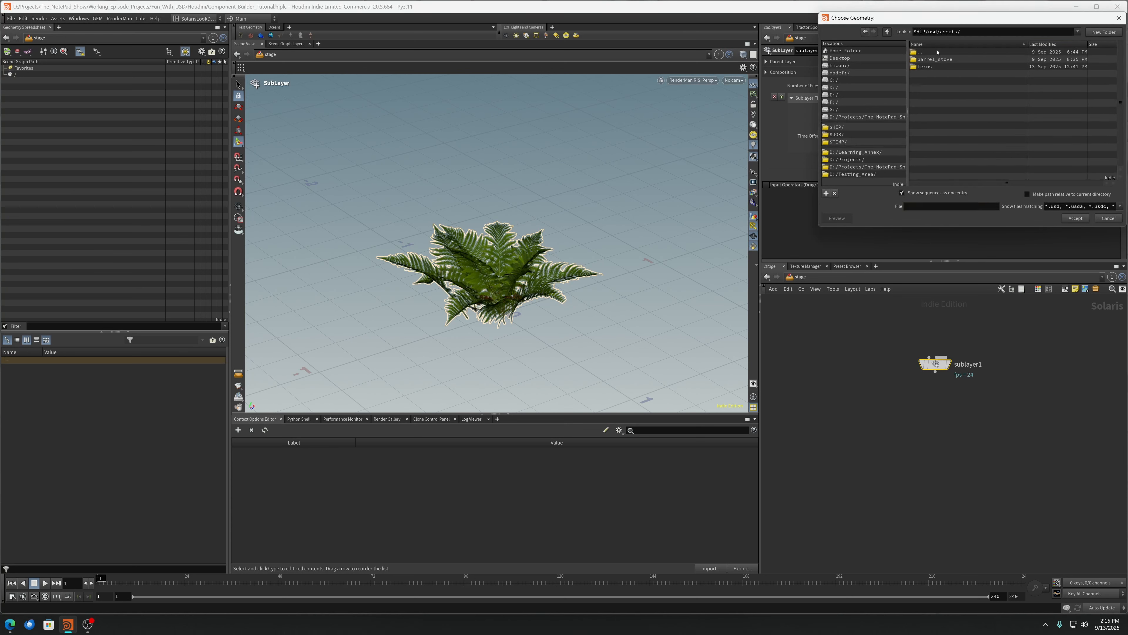
double_click(940, 66)
left_click(945, 75)
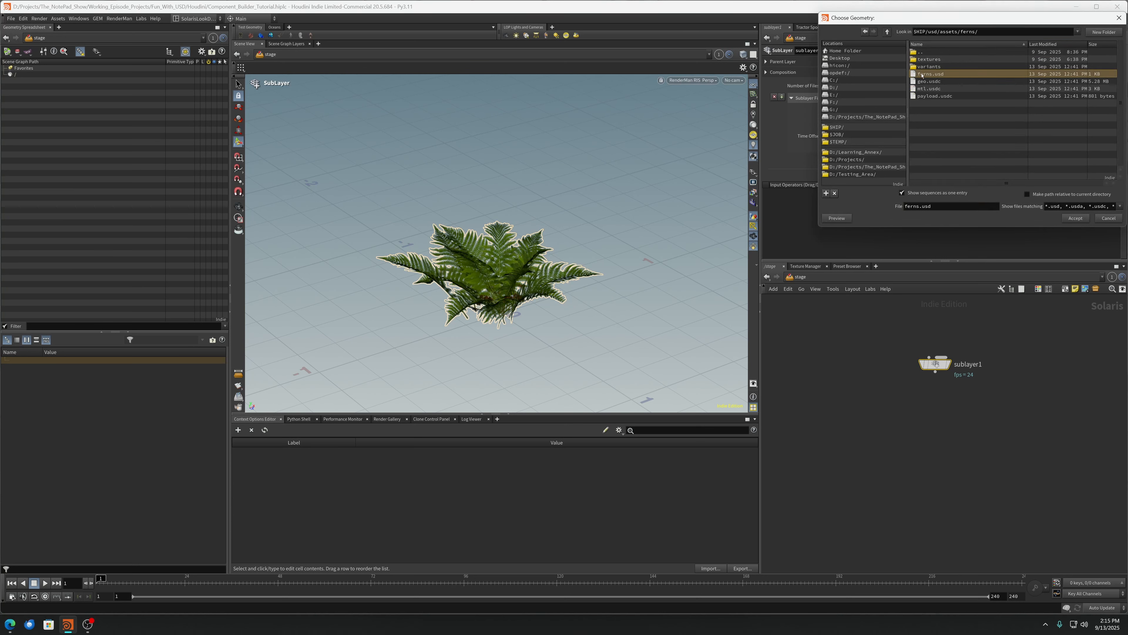
left_click(1075, 217)
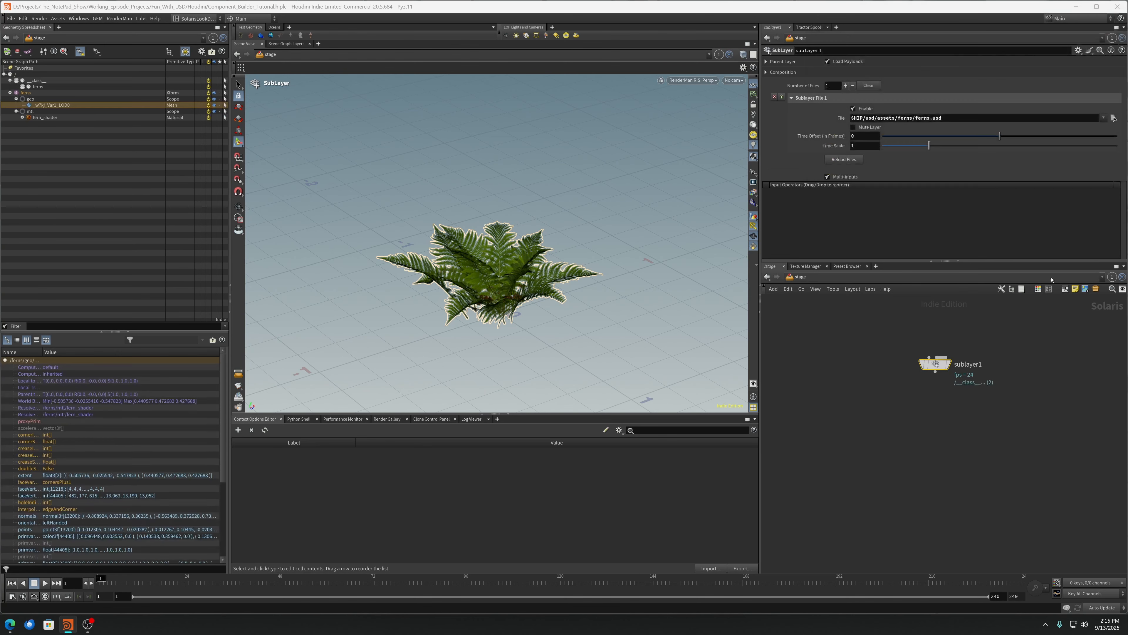
mouse_move(941, 364)
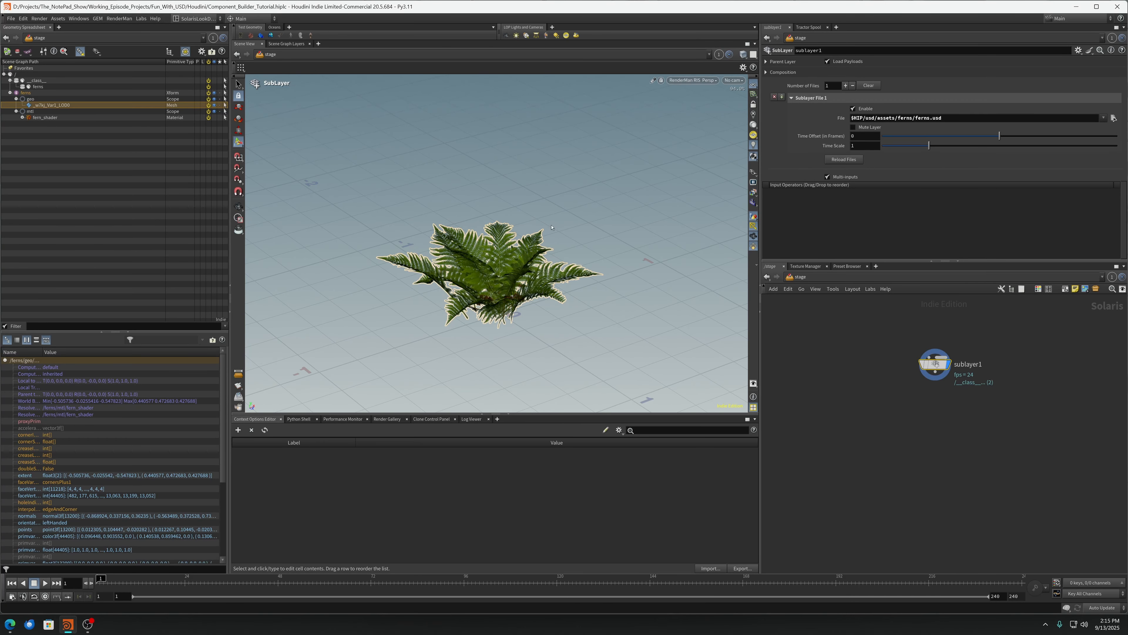
left_click(22, 117)
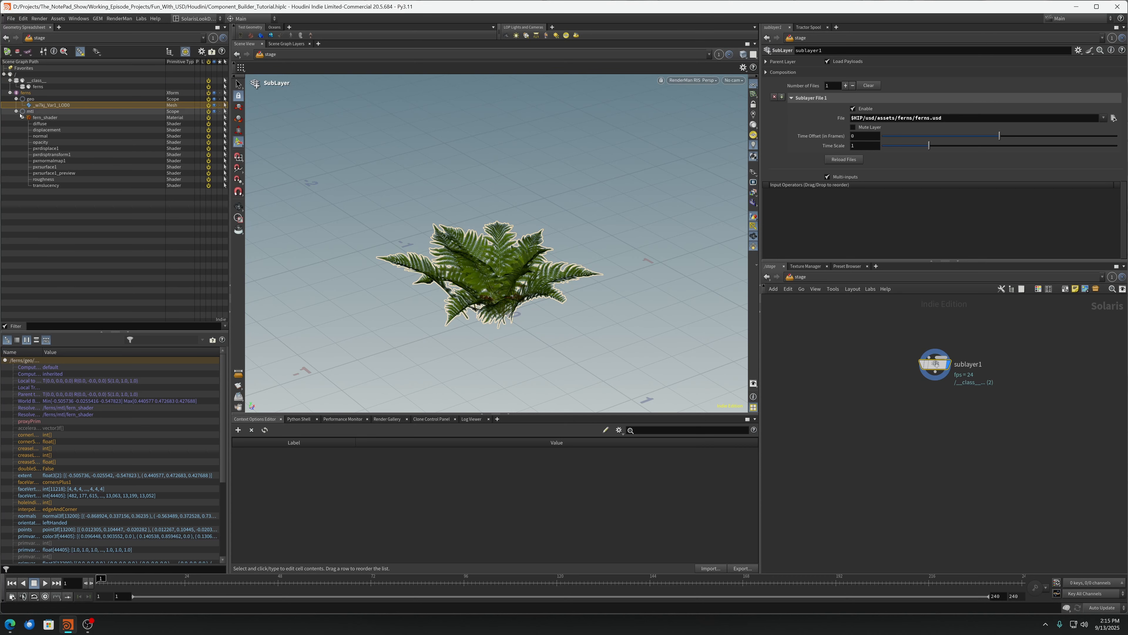
left_click(16, 111)
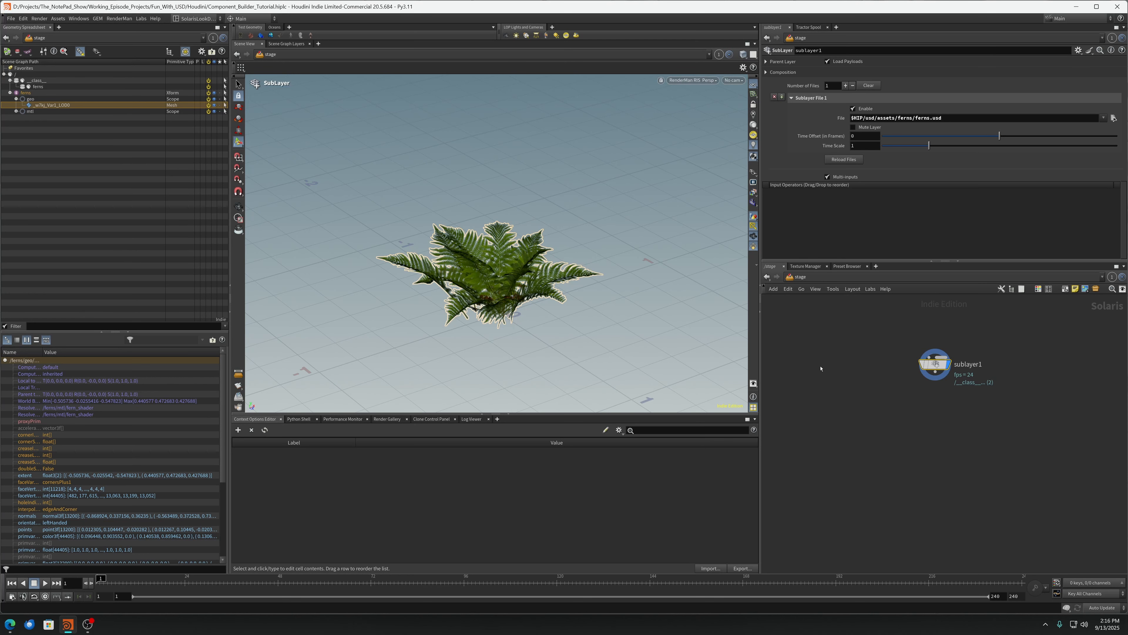
Add an Explore Variants node below sublayer1, connected to its output, and display its result
middle_click_drag(830, 365, 1066, 351)
middle_click_drag(831, 438, 531, 415)
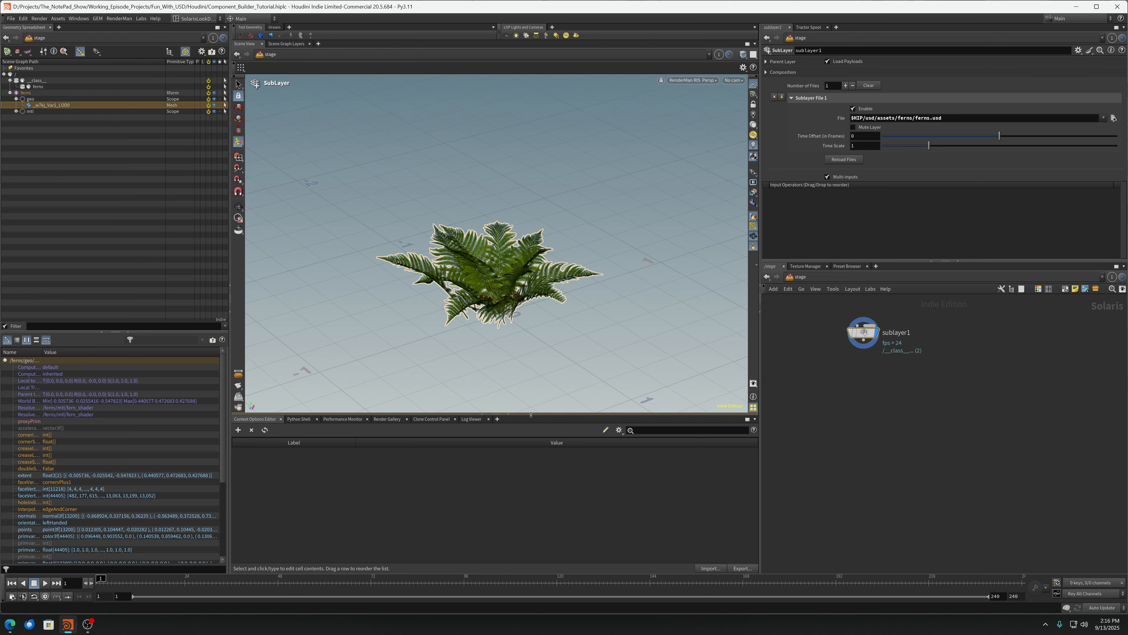
middle_click_drag(853, 394, 882, 416)
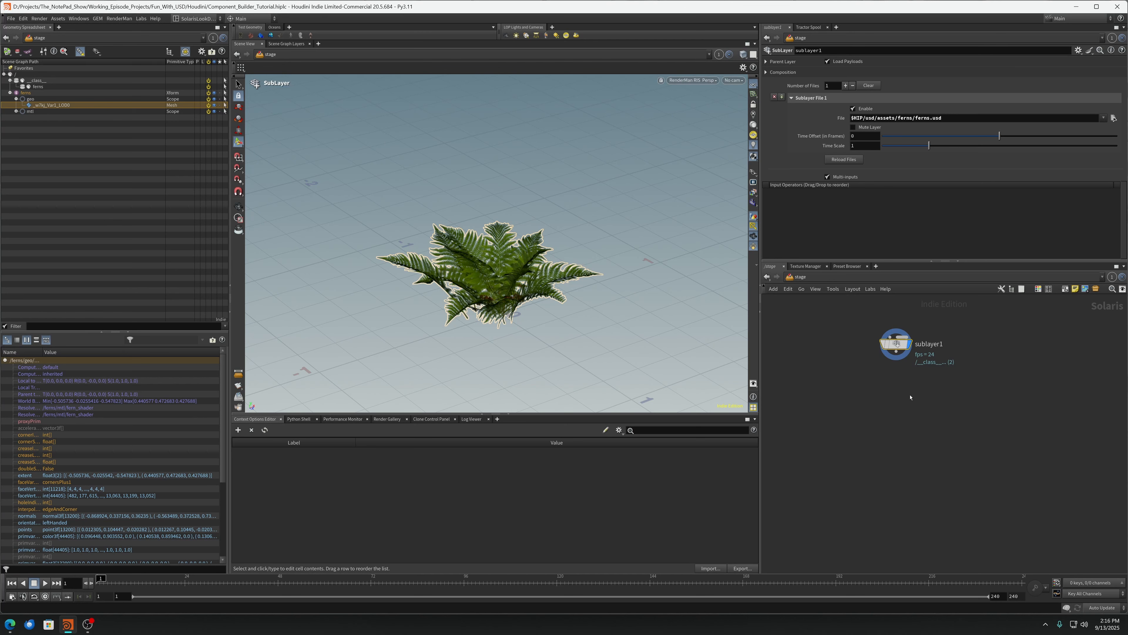
key("Tab")
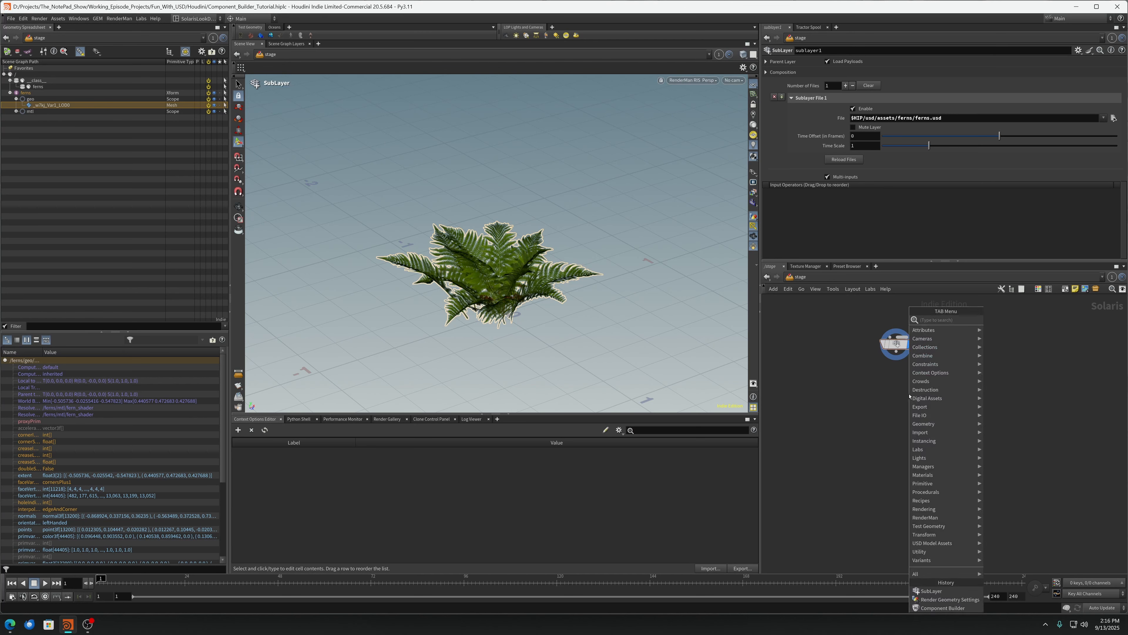
type("expl")
key("Return")
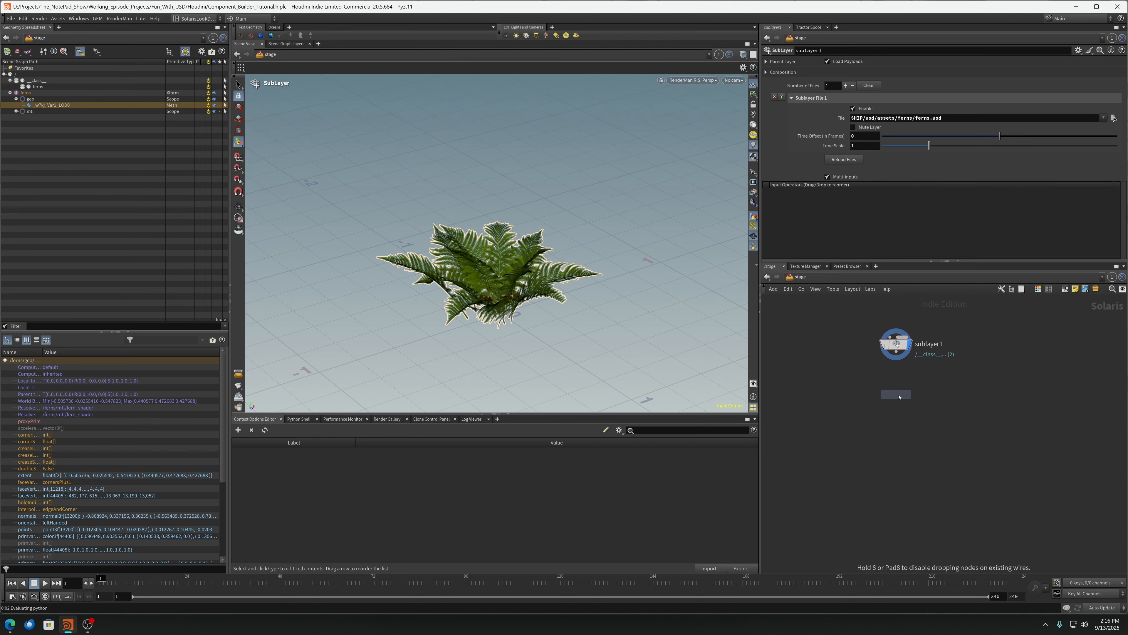
left_click(896, 394)
left_click_drag(896, 386, 898, 364)
left_click(898, 363)
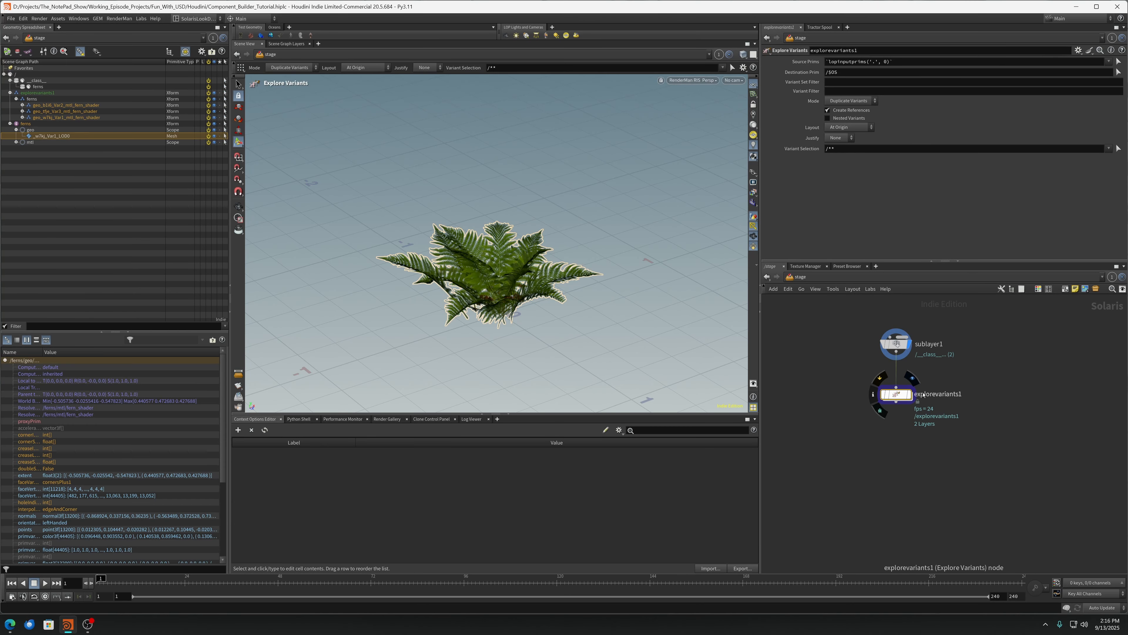
left_click(913, 396)
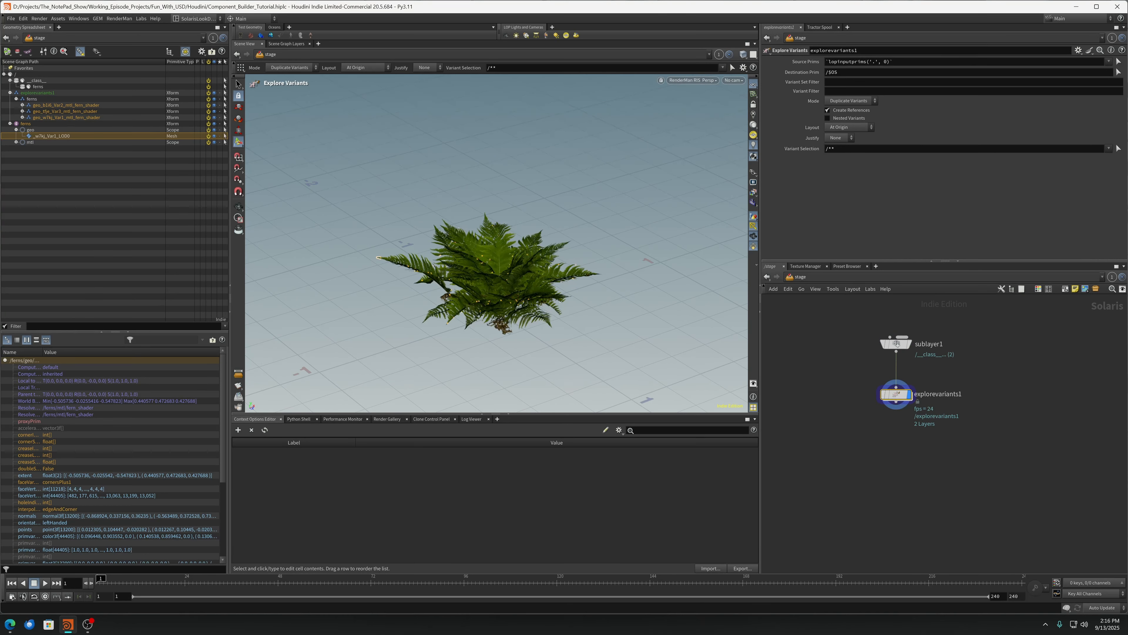
Examine the geo and mtl contents of all three fern variant primitives in the scene graph, and collapse the original ferns primitive
left_click(22, 104)
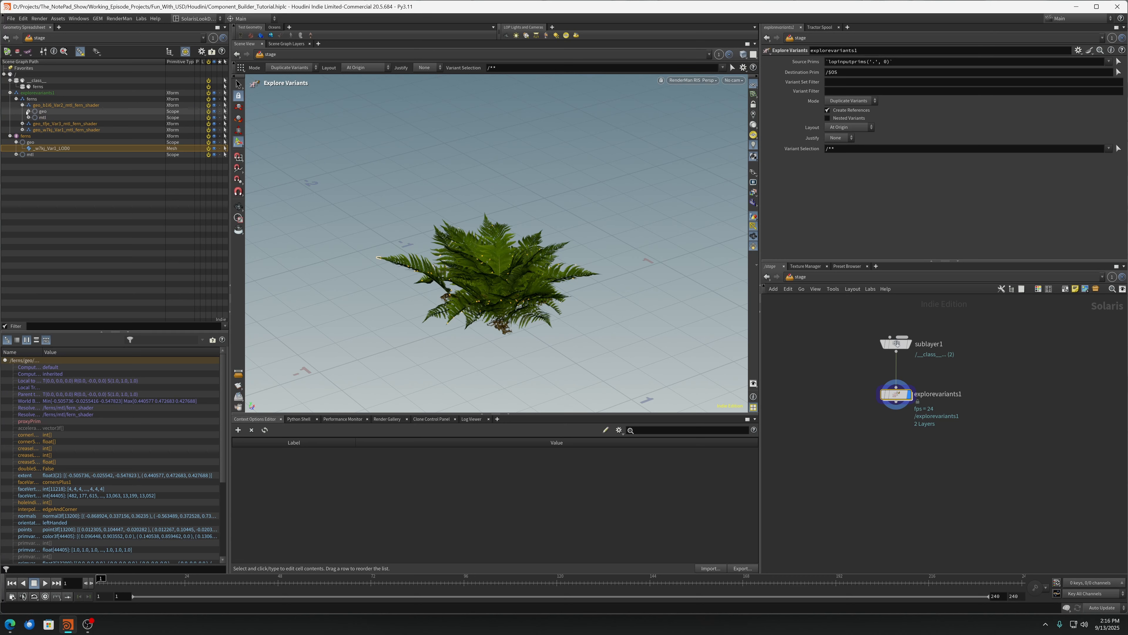
left_click(28, 111)
left_click(28, 123)
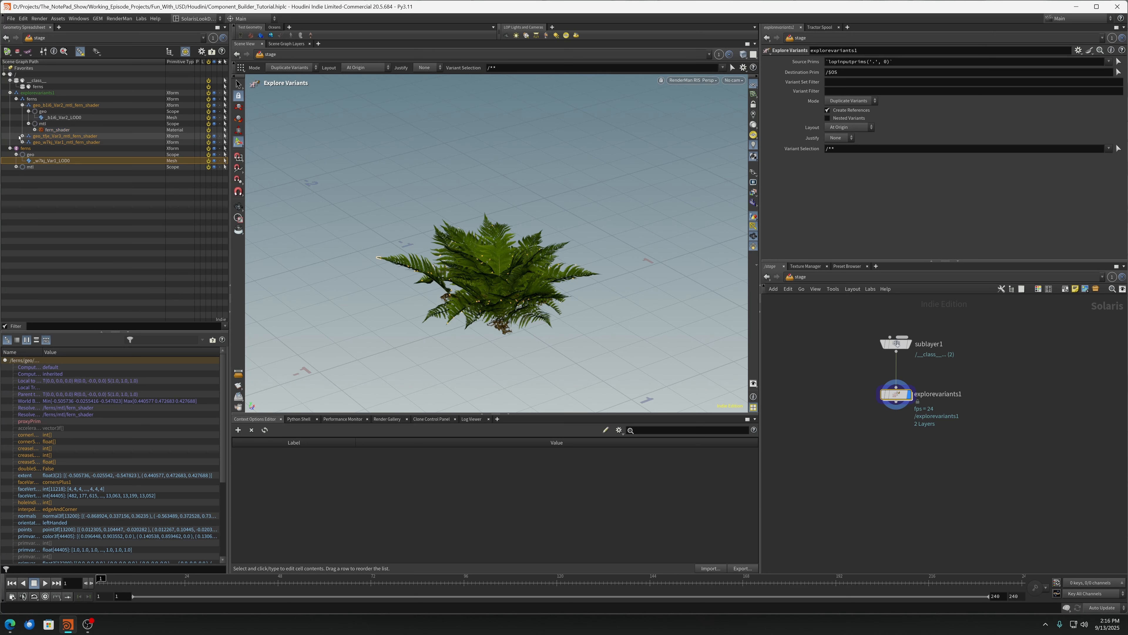
left_click(23, 136)
left_click(29, 142)
left_click(29, 154)
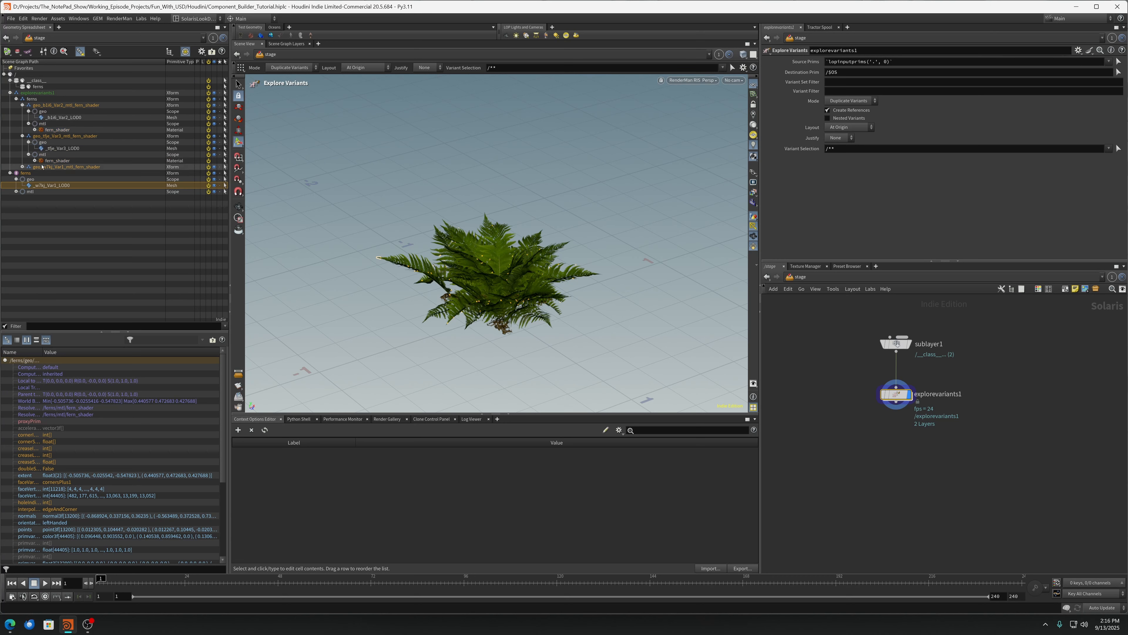
left_click(22, 167)
left_click(29, 173)
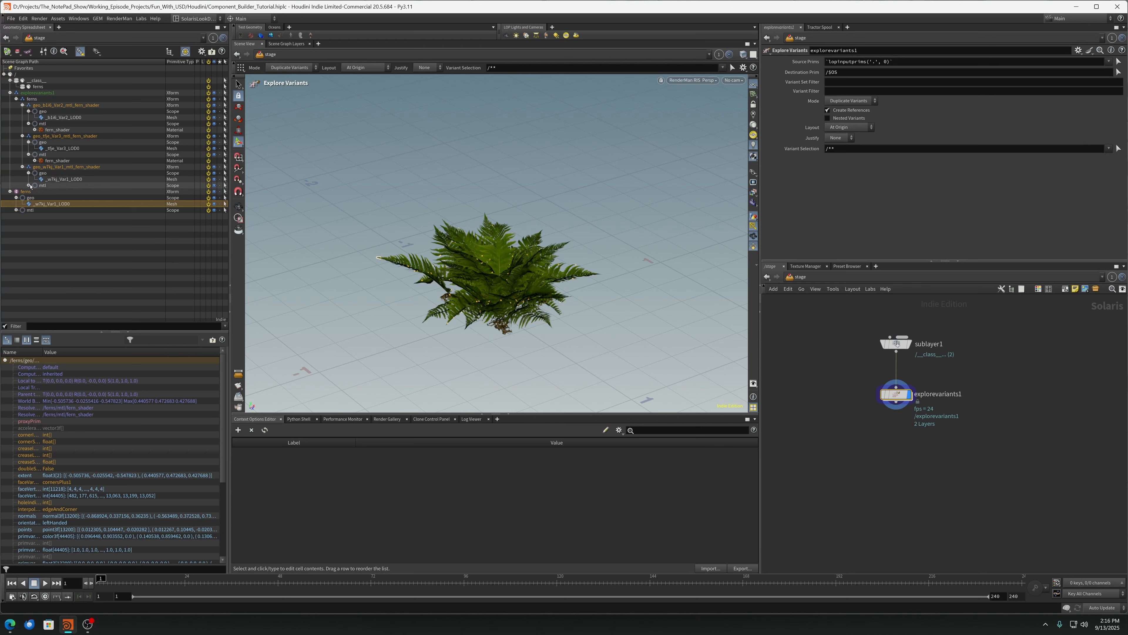
left_click(29, 185)
left_click(10, 198)
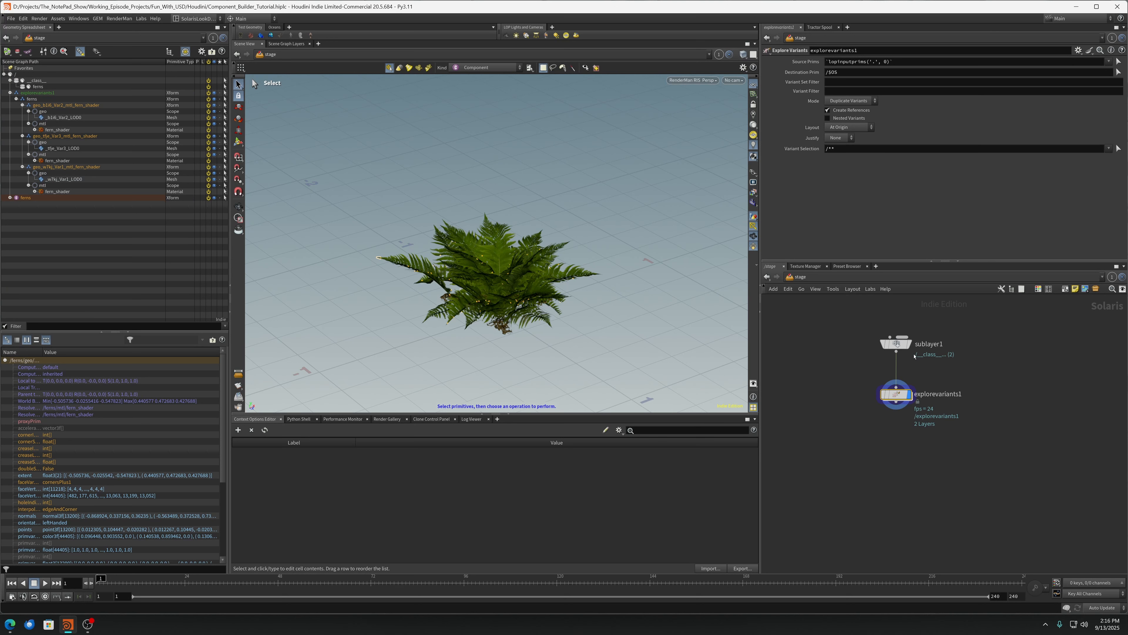
Add a Transform node below explorevariants1, wire it to that node's output, and display it
left_click_drag(888, 394, 888, 380)
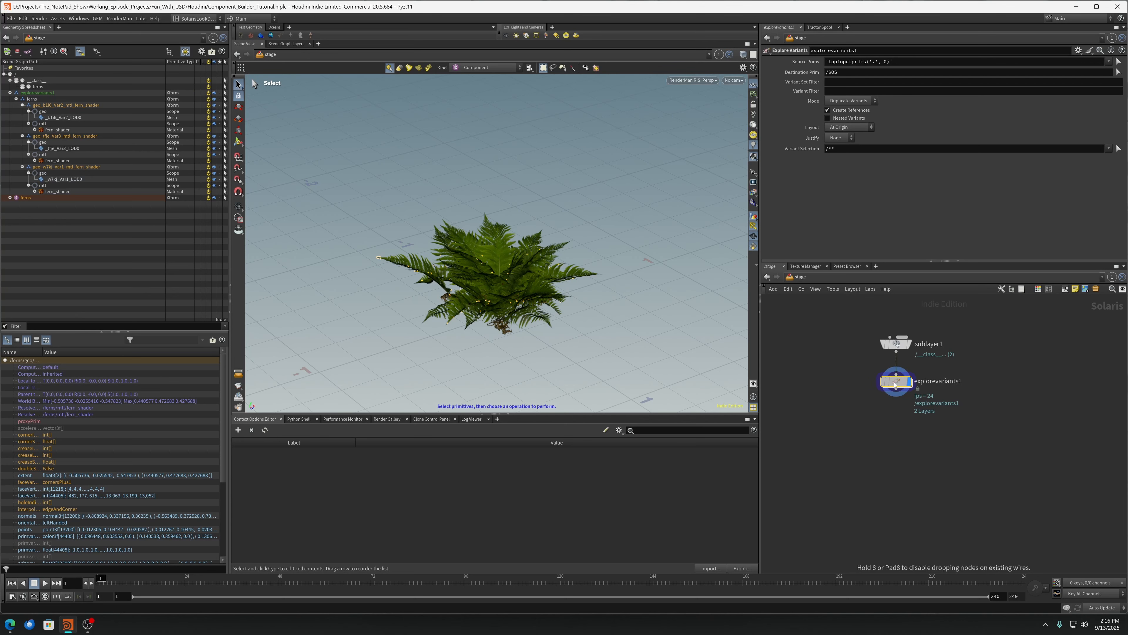
key("Tab")
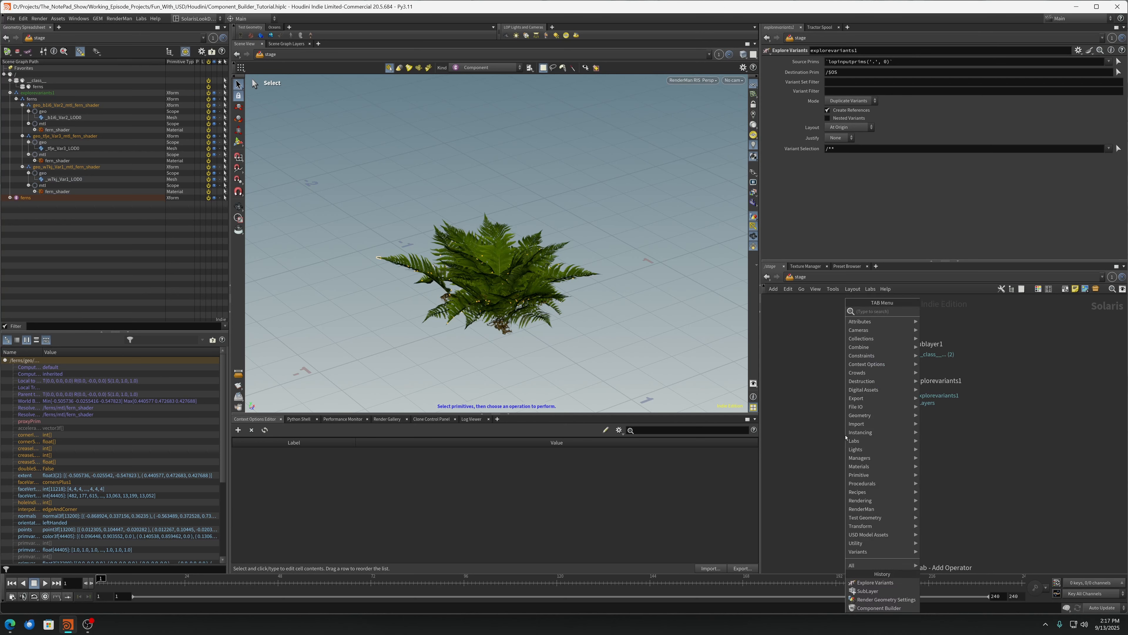
type("trans")
key("Return")
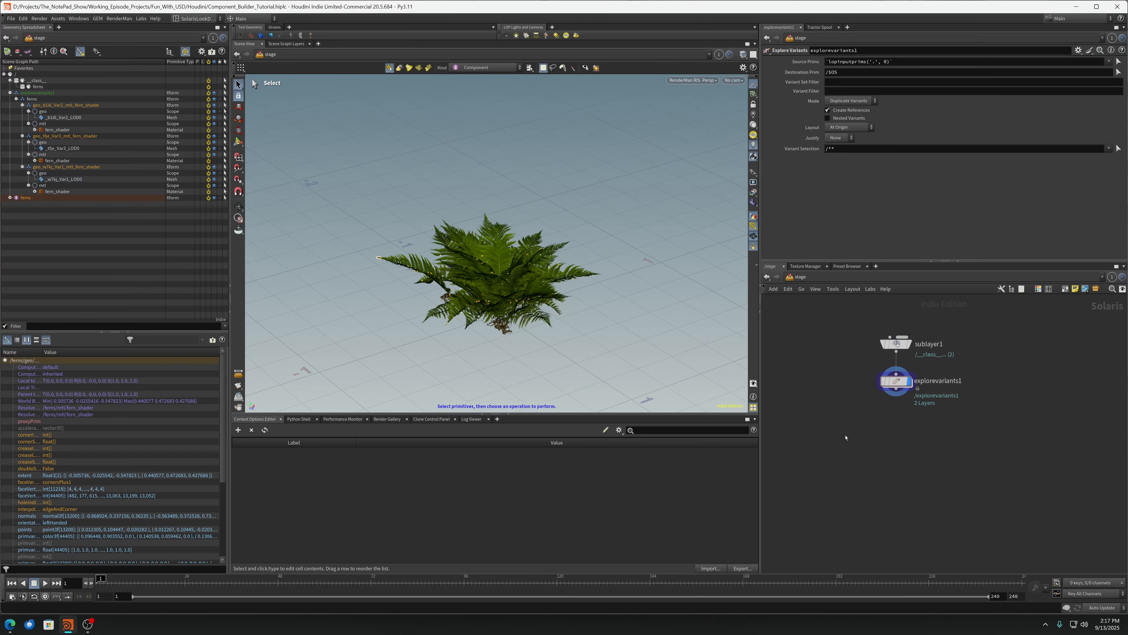
left_click(862, 451)
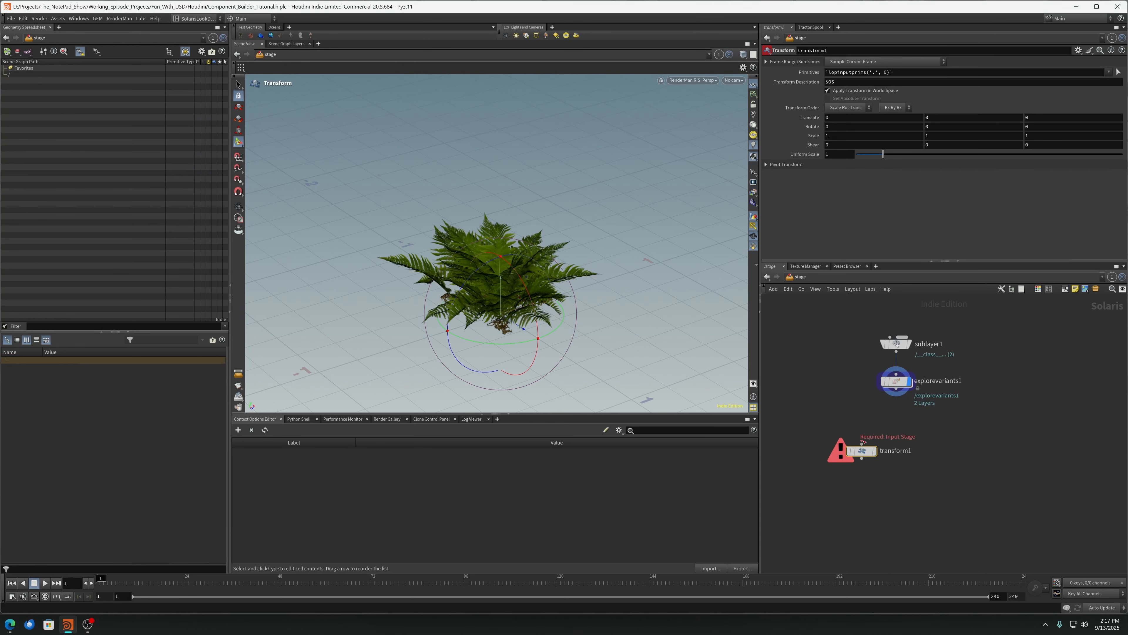
left_click_drag(896, 394, 862, 447)
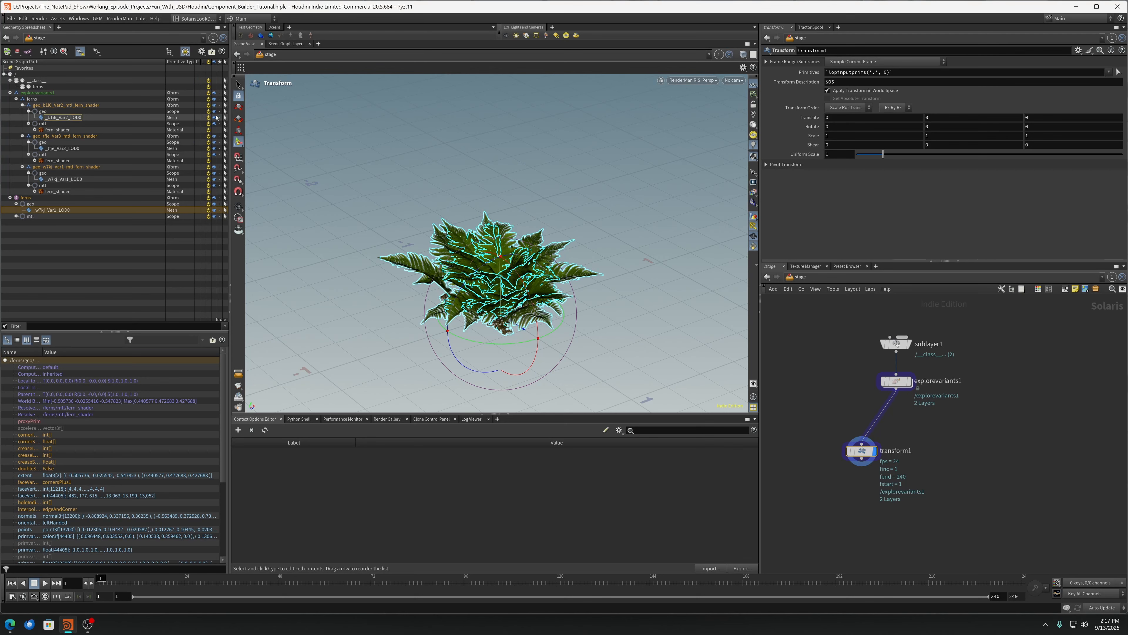
Target only the Var2 LOD0 fern mesh in transform1 and move it about 0.777 along Z, away from the other ferns
left_click_drag(860, 77, 860, 73)
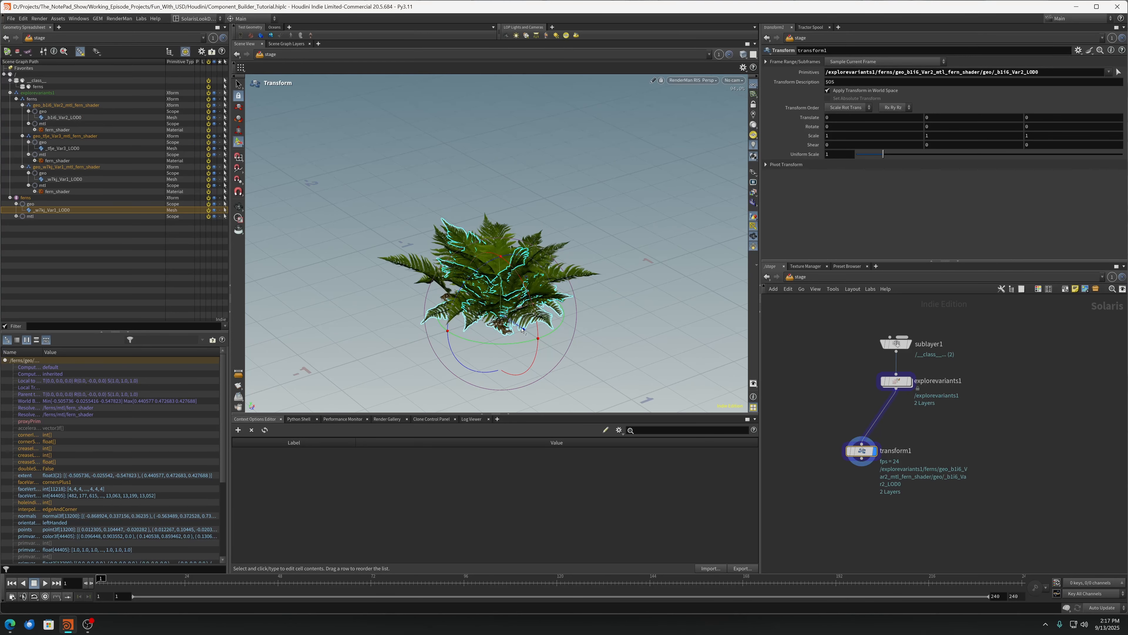
left_click_drag(523, 331, 633, 388)
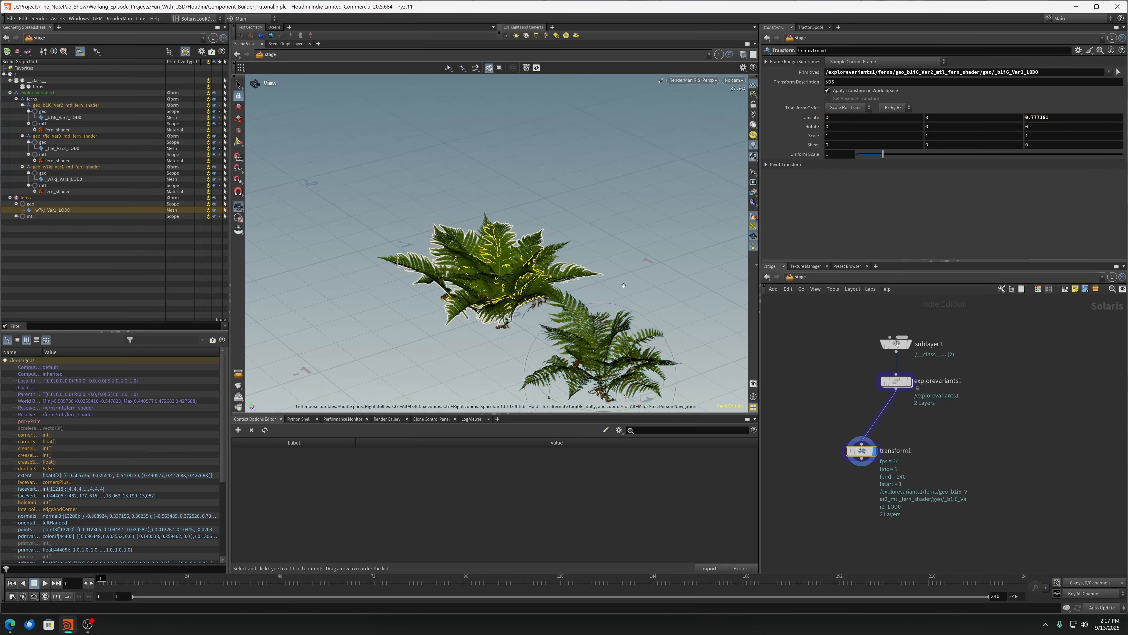
middle_click_drag(623, 286, 590, 244, "alt")
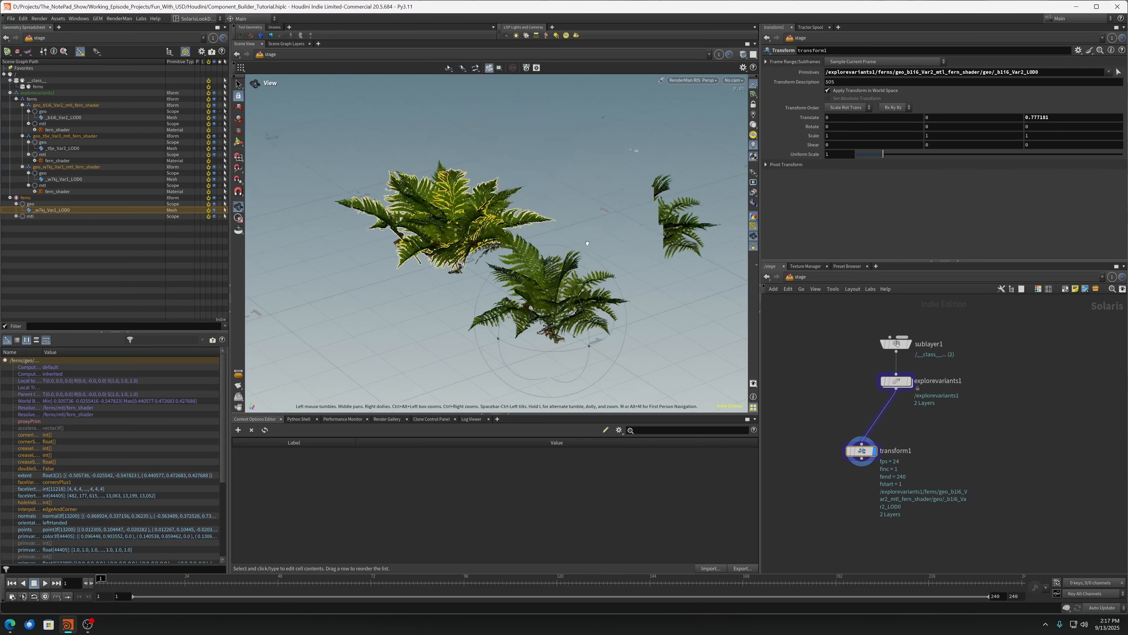
left_click_drag(590, 245, 587, 283, "alt")
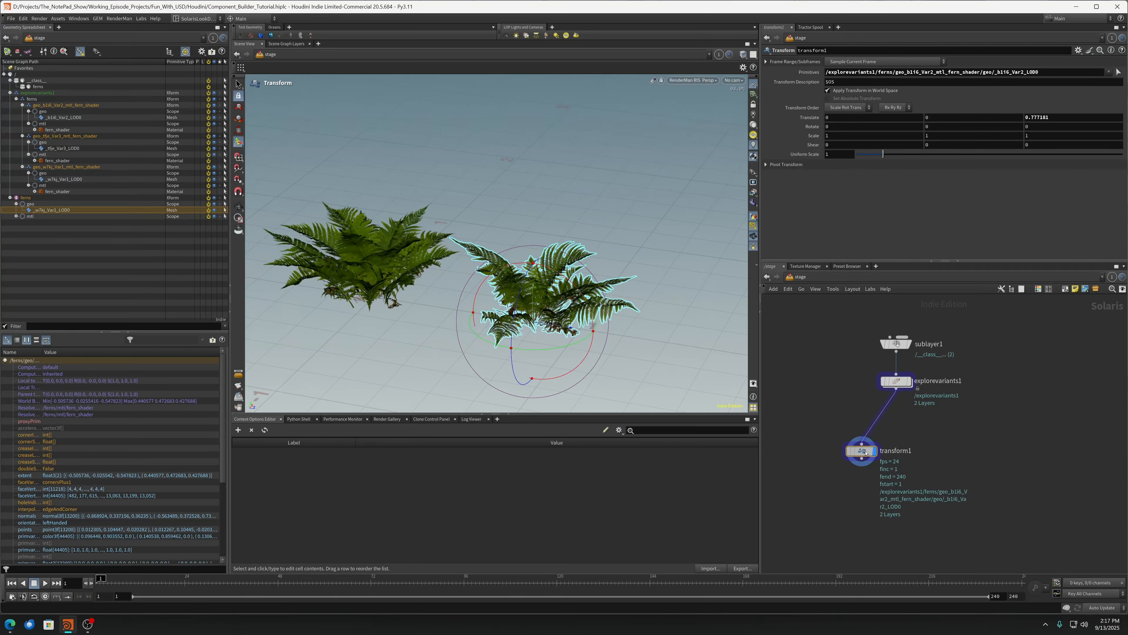
Add a second Transform node below explorevariants1, beside the repositioned transform1, wire it to explorevariants1's output, and display it
left_click_drag(861, 452, 822, 446)
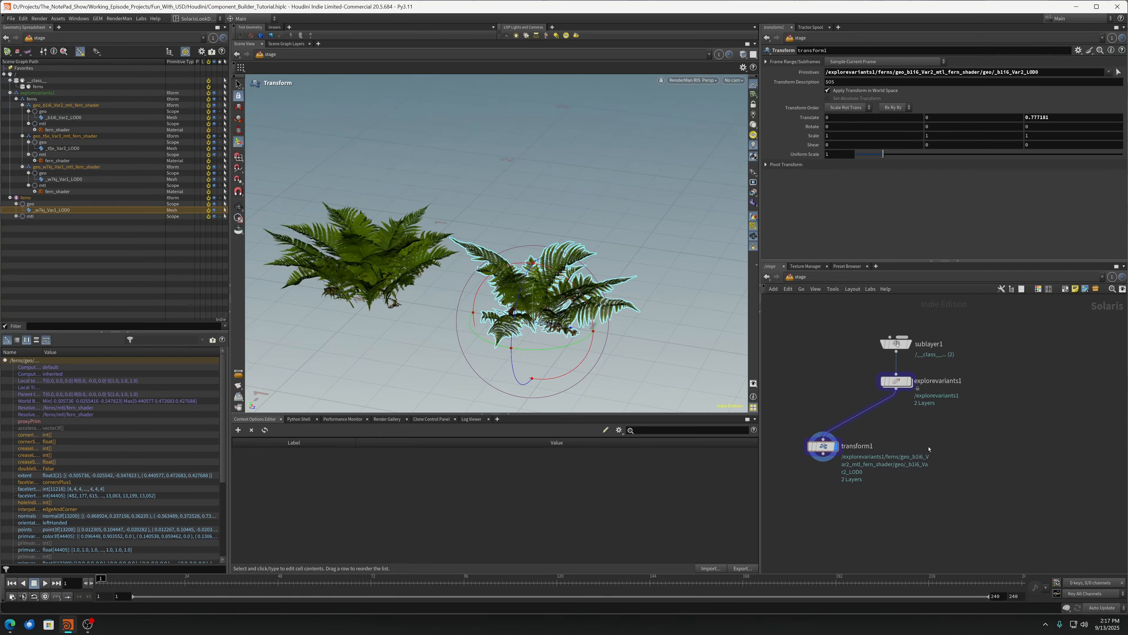
key("Tab")
type("tran")
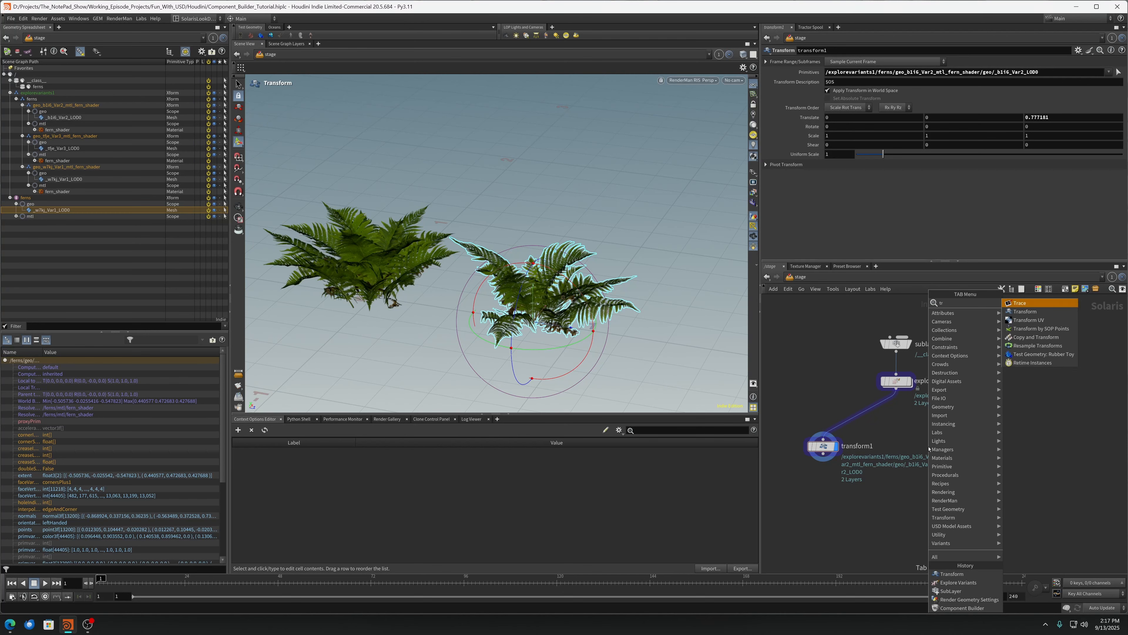
key("Return")
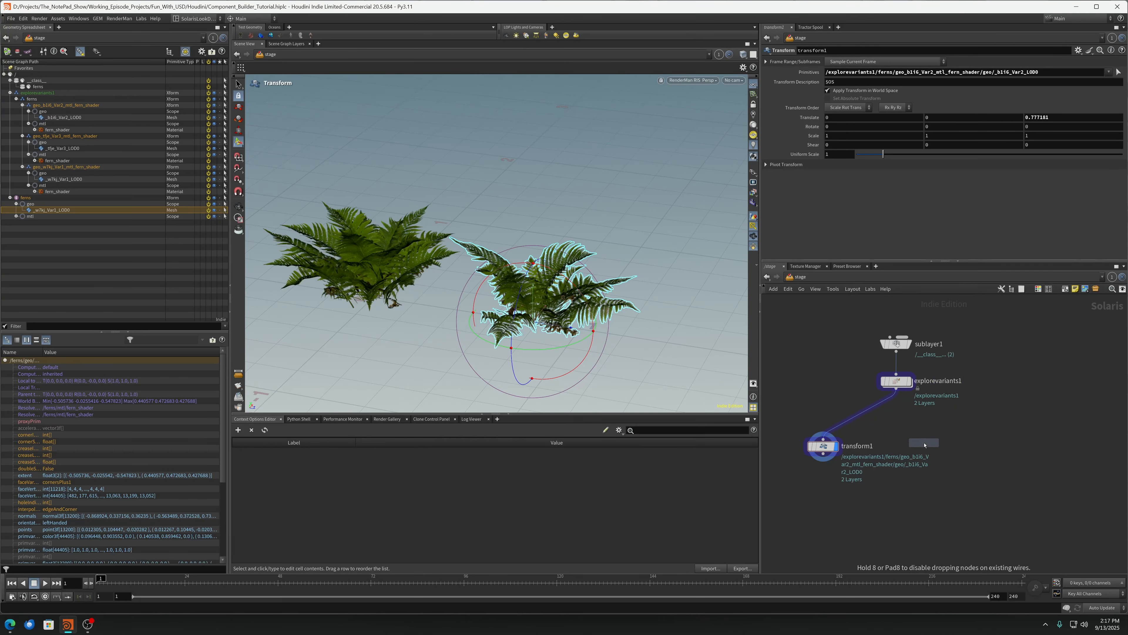
left_click(947, 449)
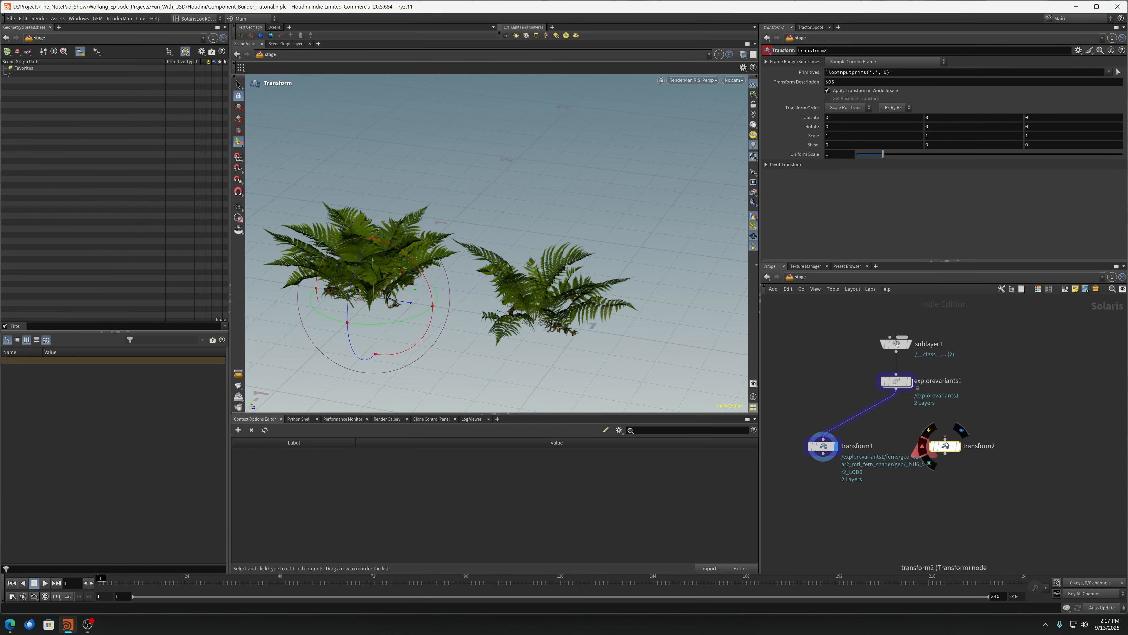
left_click(958, 447)
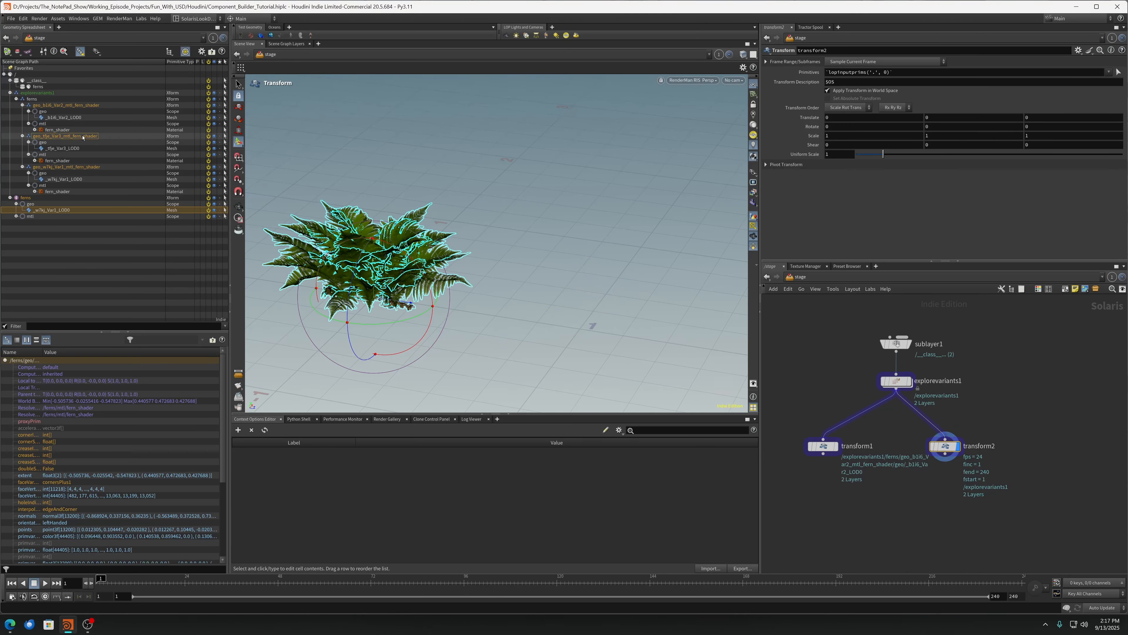
Target the Var3 fern primitive in transform2 and move it about -0.77 along Z, away from the other ferns
left_click_drag(78, 138, 853, 72)
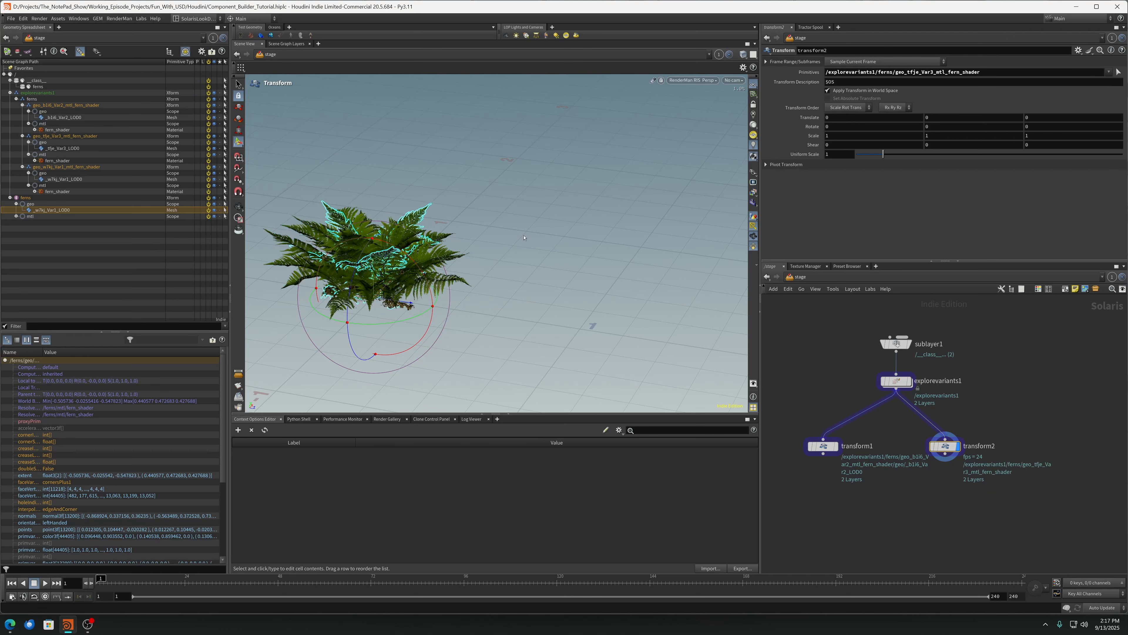
left_click_drag(408, 306, 299, 283)
middle_click_drag(262, 331, 381, 326, "alt")
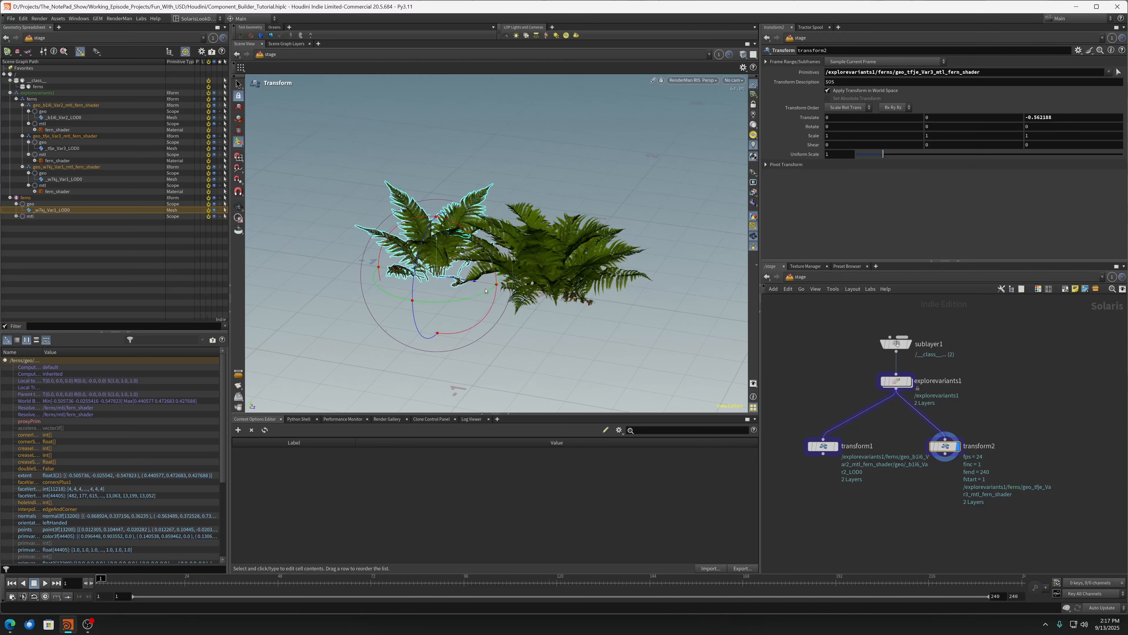
left_click_drag(475, 283, 434, 277)
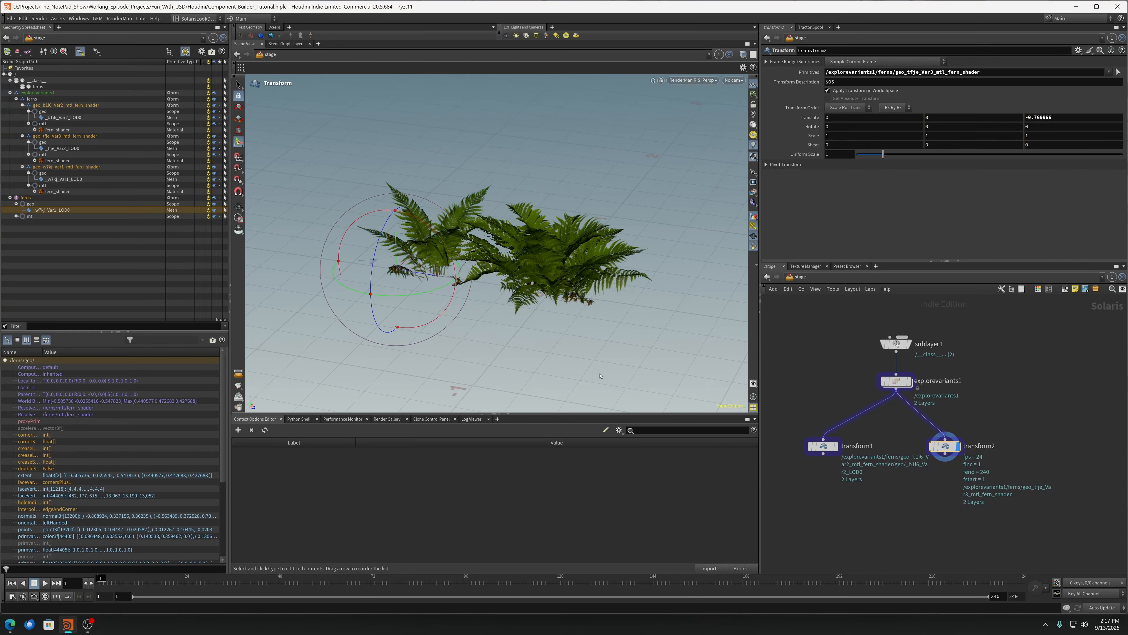
Add a Merge node below the two transforms, connect transform1 and transform2 to it, and display the separated ferns
left_click(822, 500)
middle_click_drag(849, 513, 841, 459)
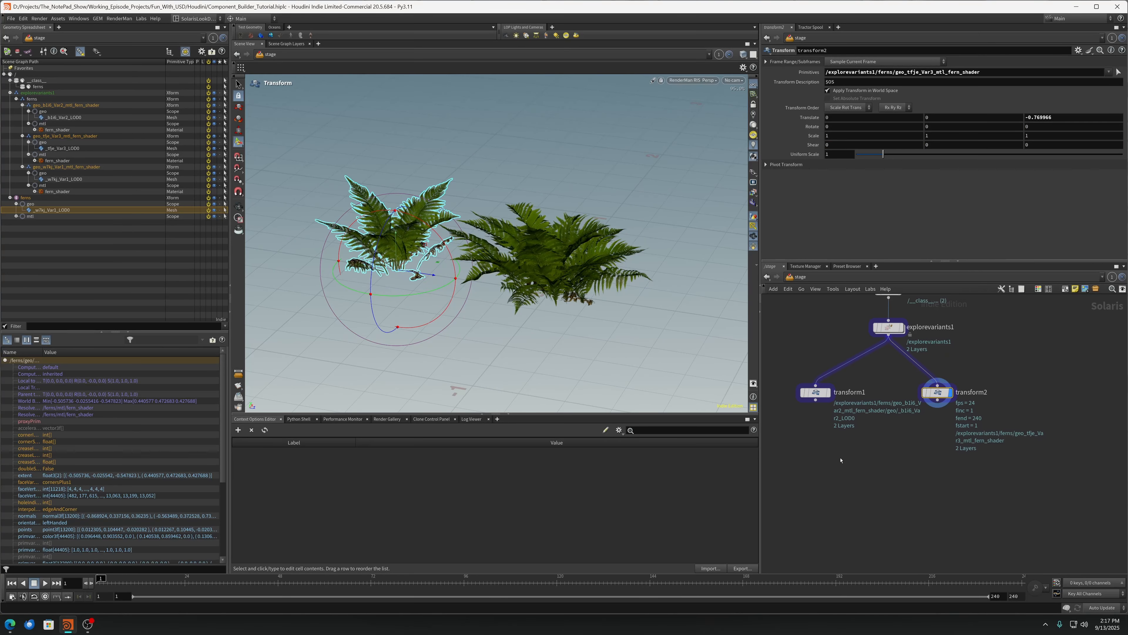
key("Tab")
type("mer")
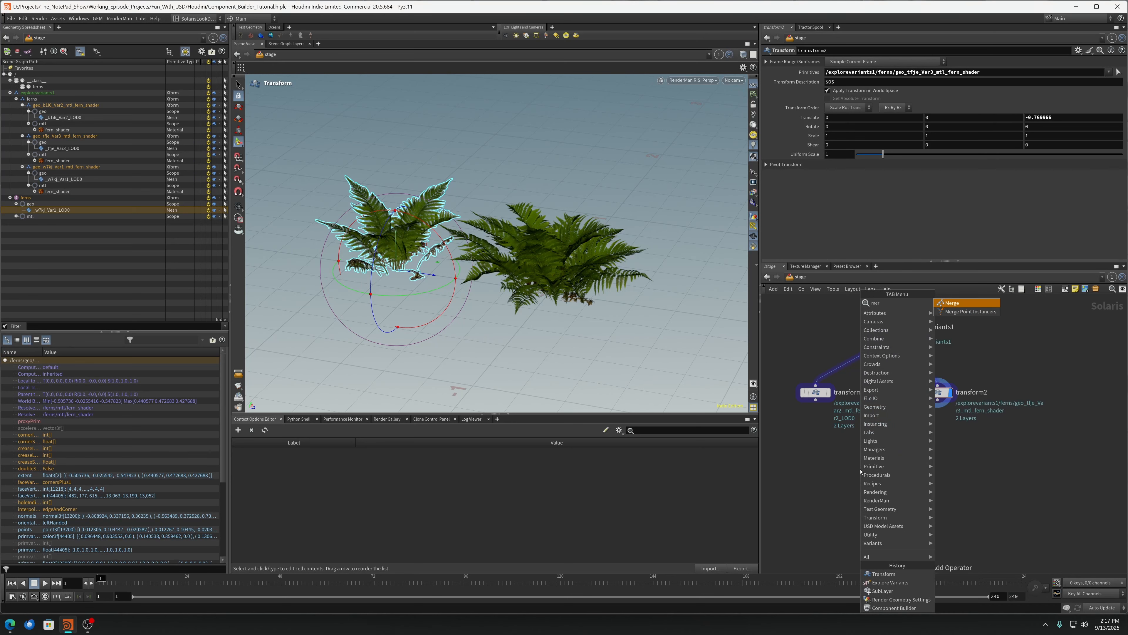
key("Return")
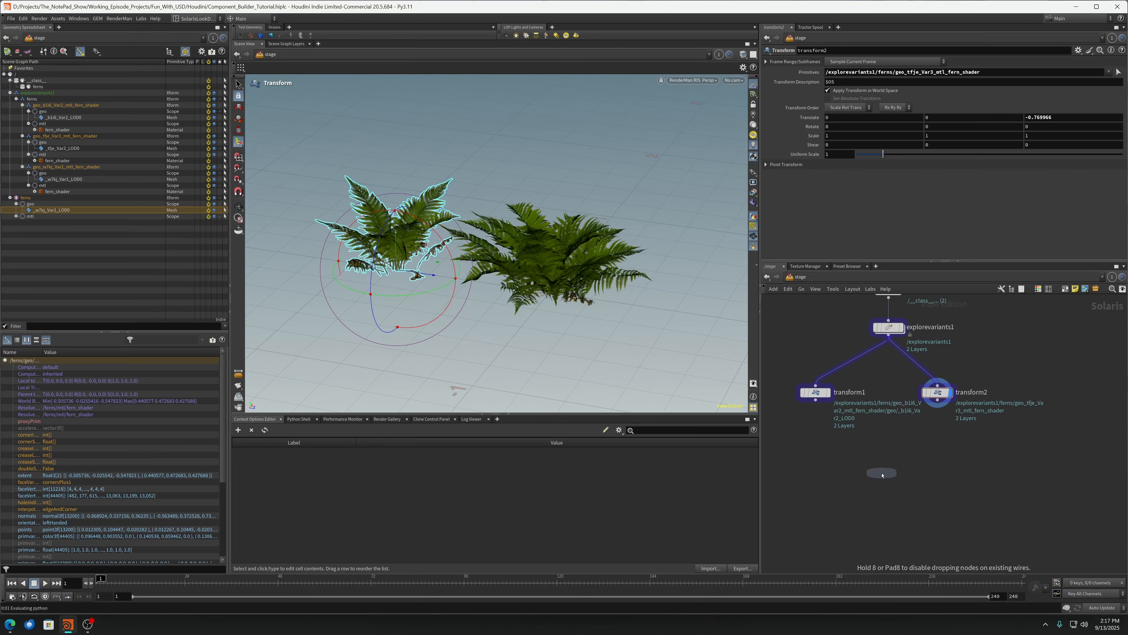
left_click(881, 471)
left_click_drag(882, 463, 935, 405)
left_click(896, 473)
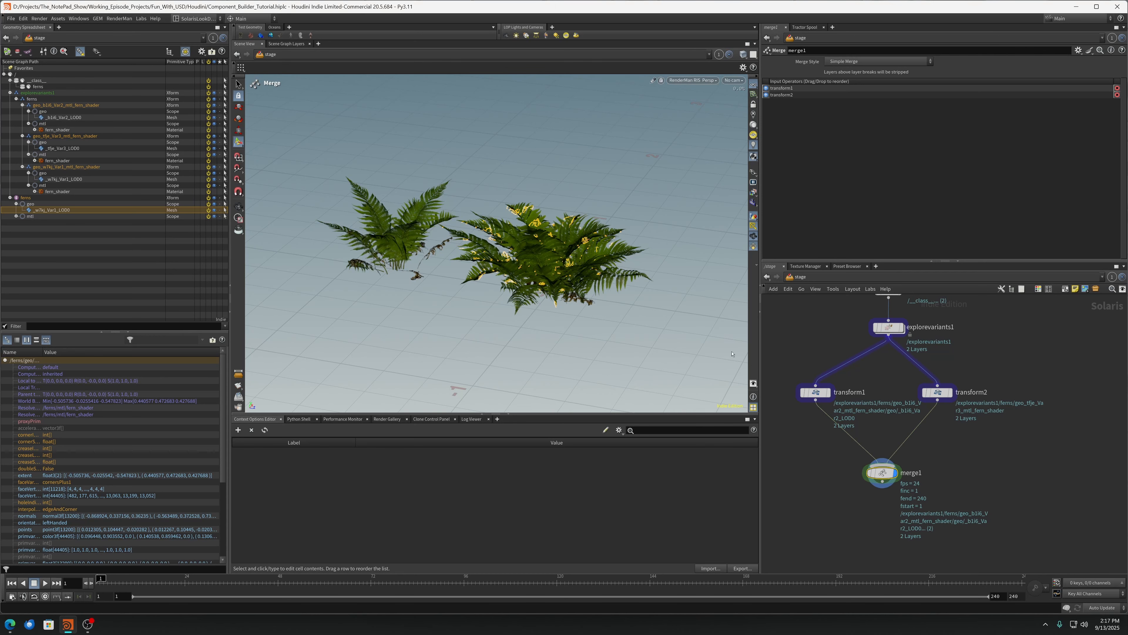
right_click_drag(566, 278, 578, 281, "alt")
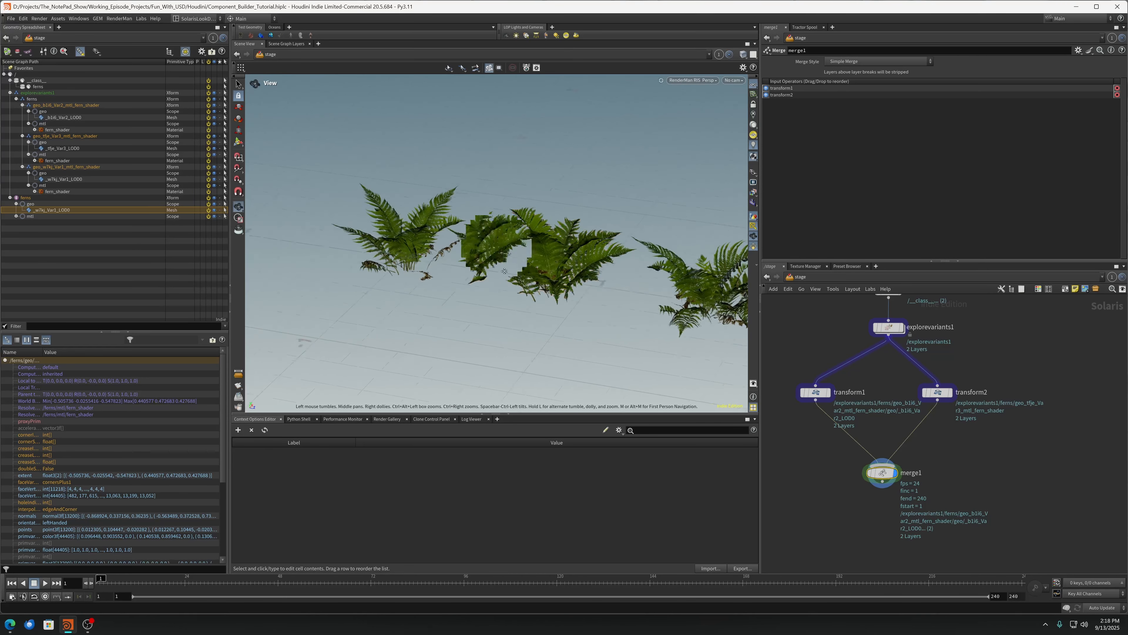
middle_click_drag(578, 281, 511, 266, "alt")
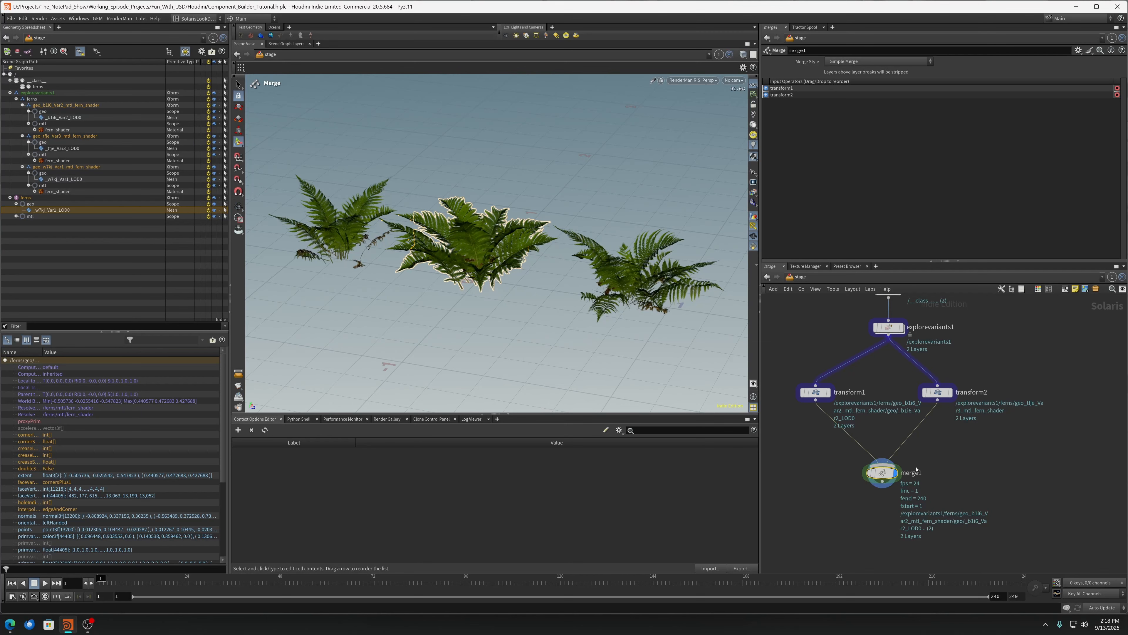
Align the sublayer1 and explorevariants1 nodes centrally above the two transforms and the merge node
scroll(880, 386, "down", 3)
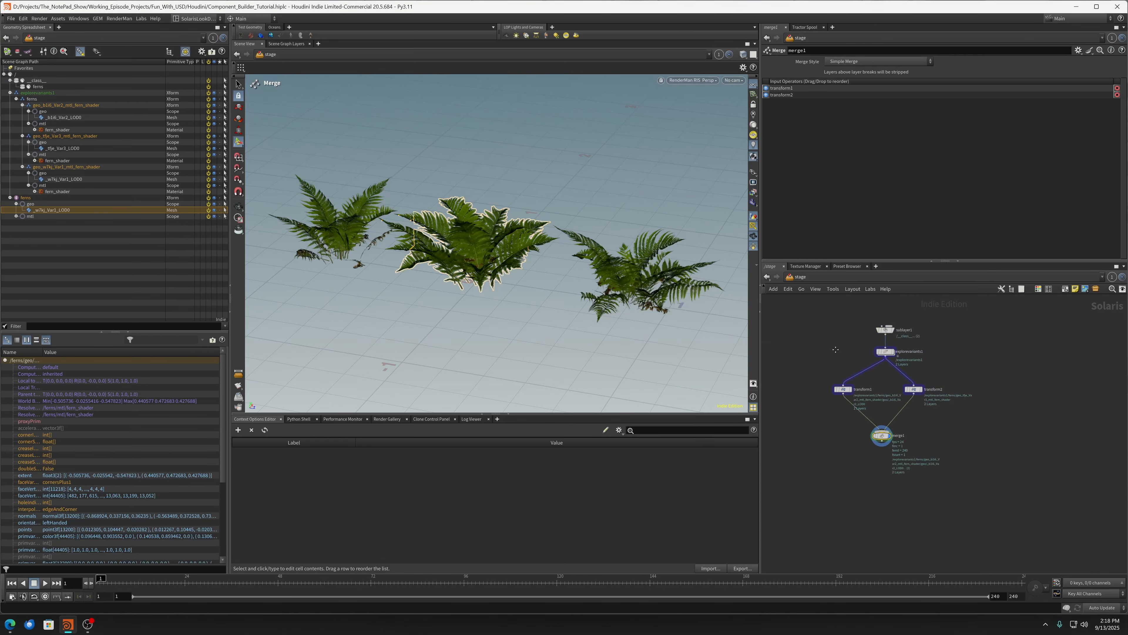
middle_click_drag(836, 349, 863, 373)
left_click_drag(873, 338, 926, 385)
left_click_drag(914, 376, 910, 372)
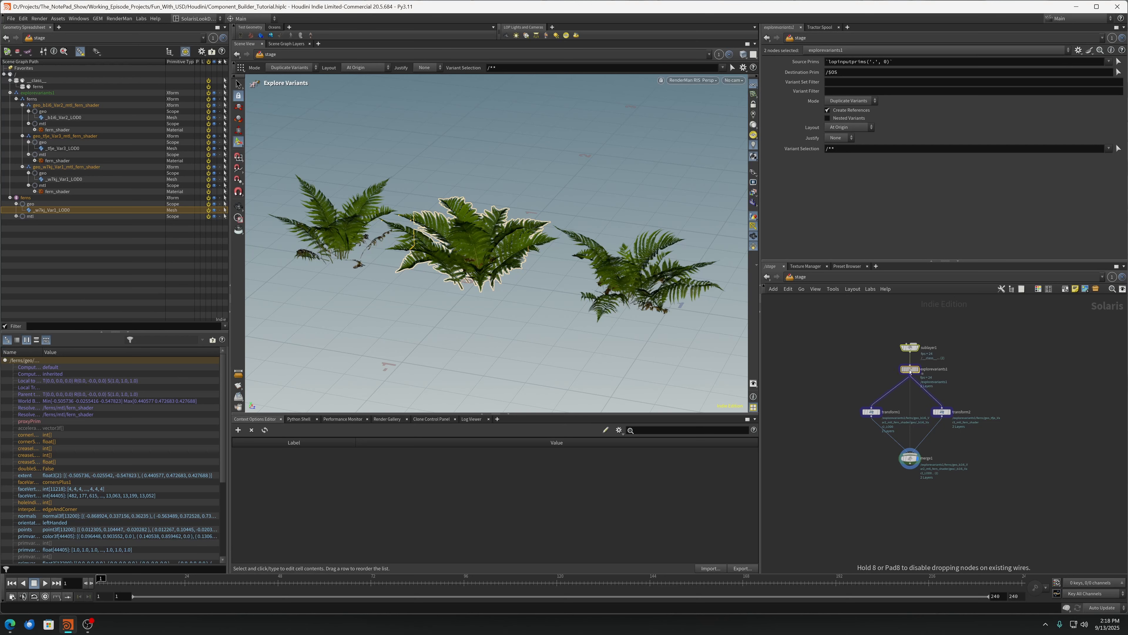
left_click(838, 336)
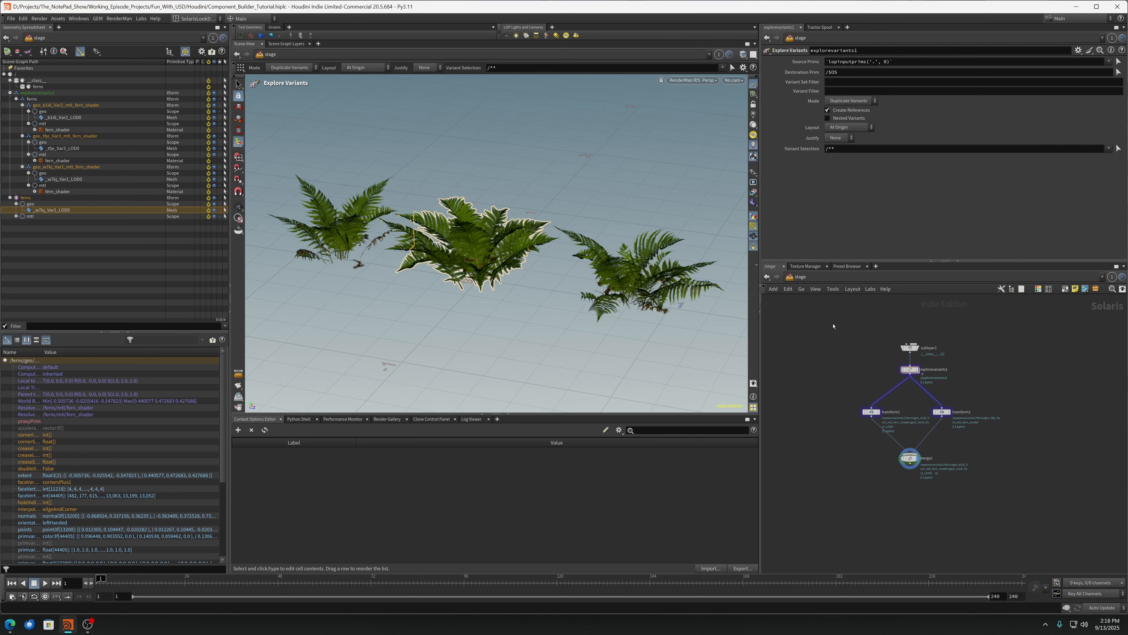
Return to the earlier red and green network boxes in the stage network
scroll(833, 326, "down", 3)
key("h")
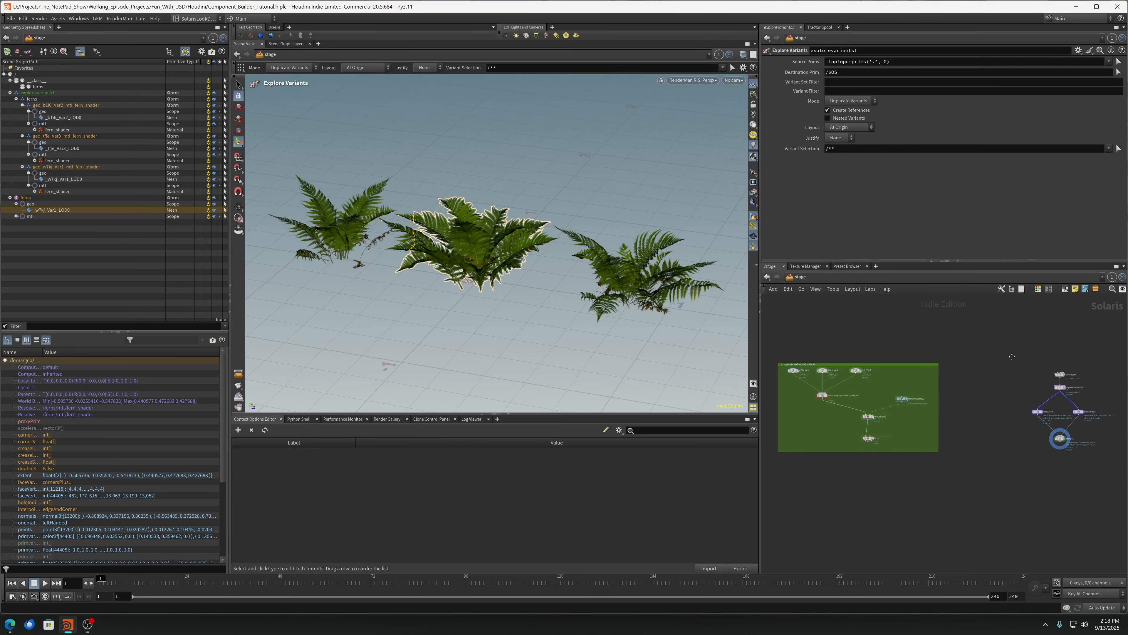
middle_click_drag(834, 333, 1016, 335)
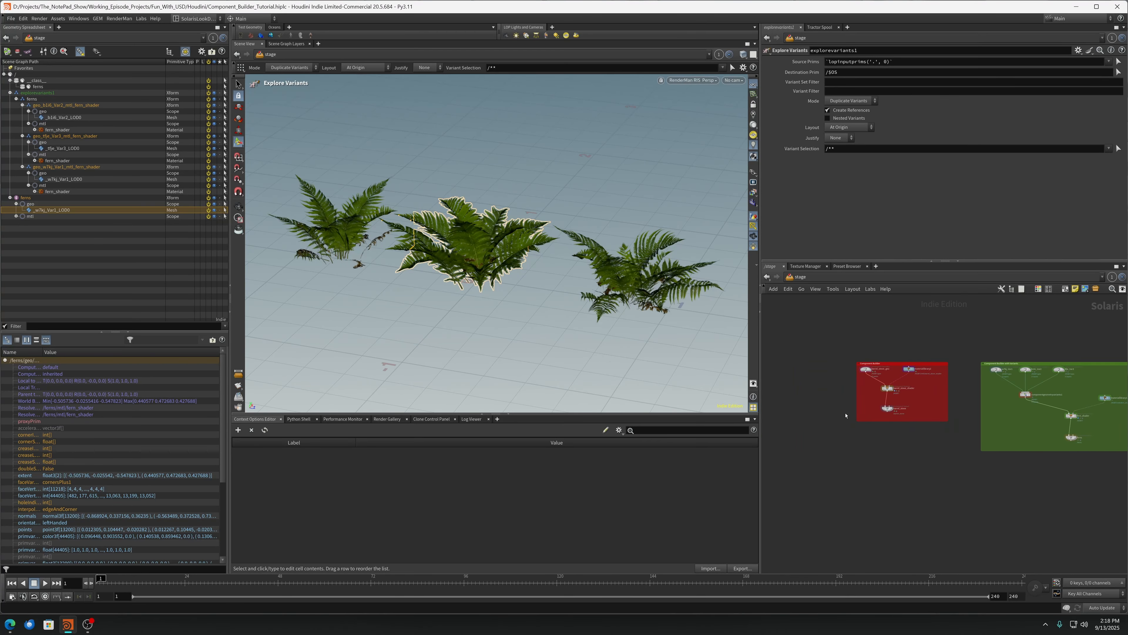